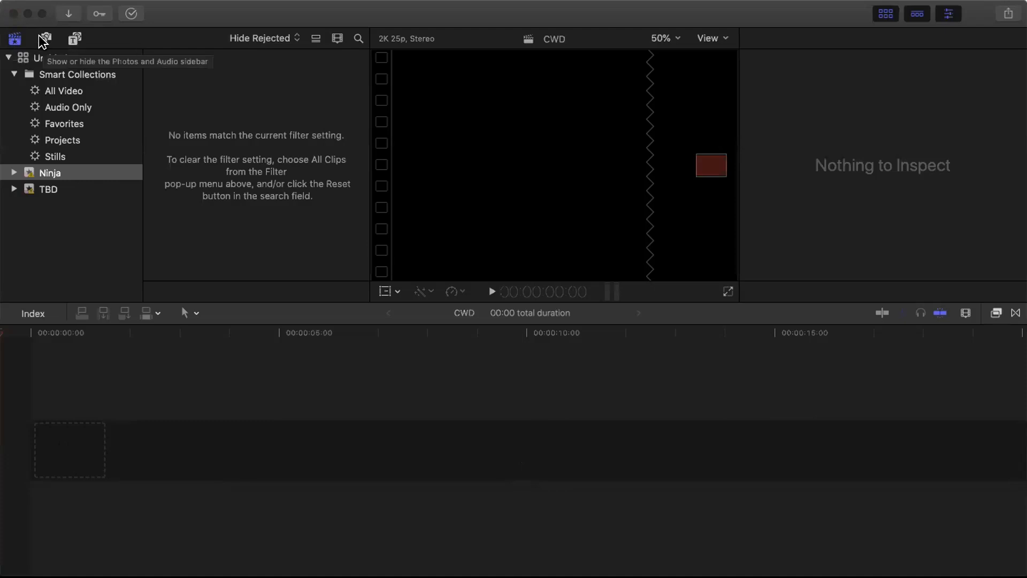
# - Browse the Photos and Audio and Titles and Generators sidebars, then return to the library list
pyautogui.click(43, 39)
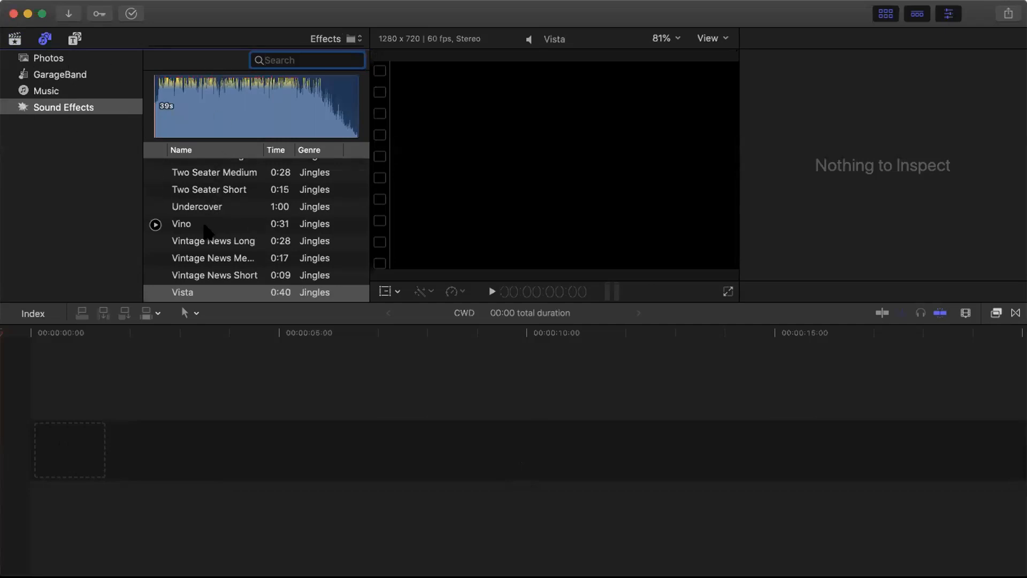
pyautogui.scroll(-20, 208, 231)
pyautogui.scroll(-20, 207, 231)
pyautogui.scroll(15, 206, 231)
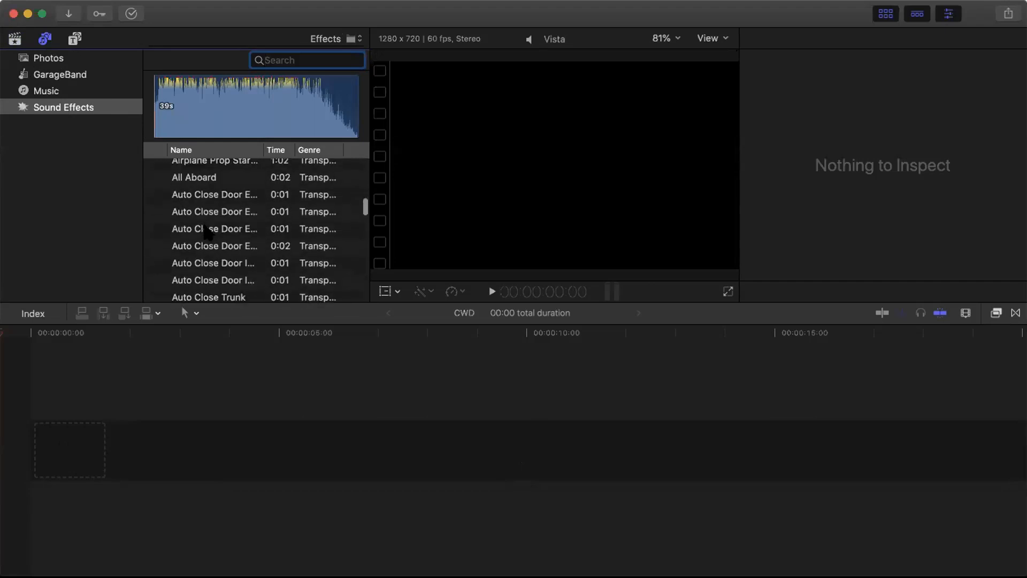
pyautogui.click(76, 39)
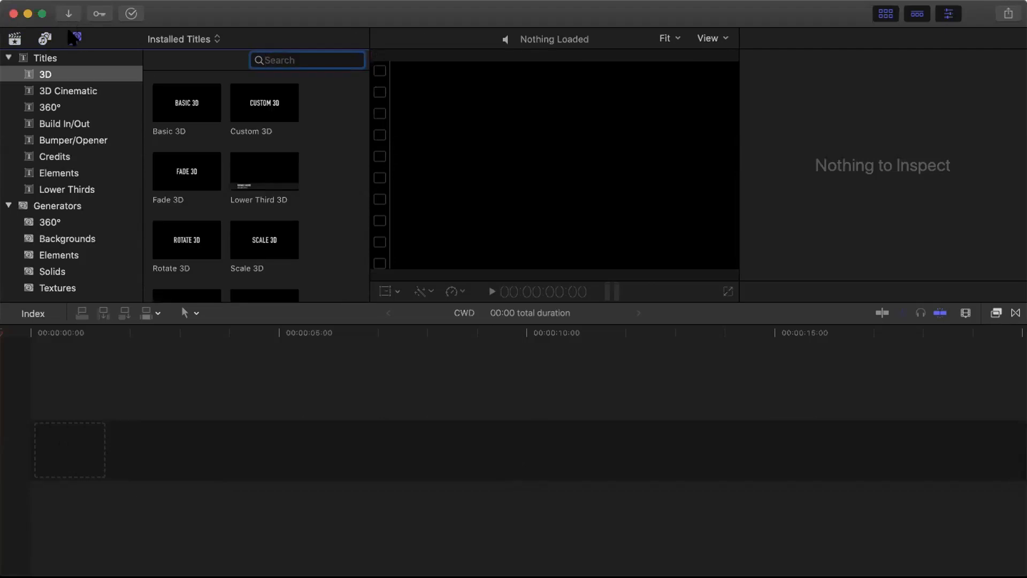
pyautogui.click(15, 39)
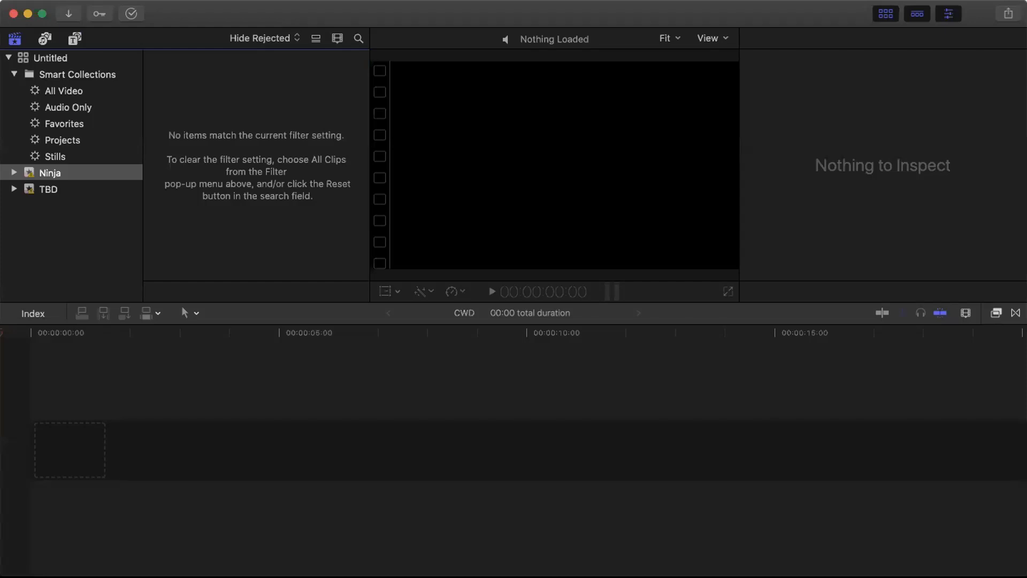
# - Look through the File menu without choosing anything, then select the Ninja event
pyautogui.click(127, 0)
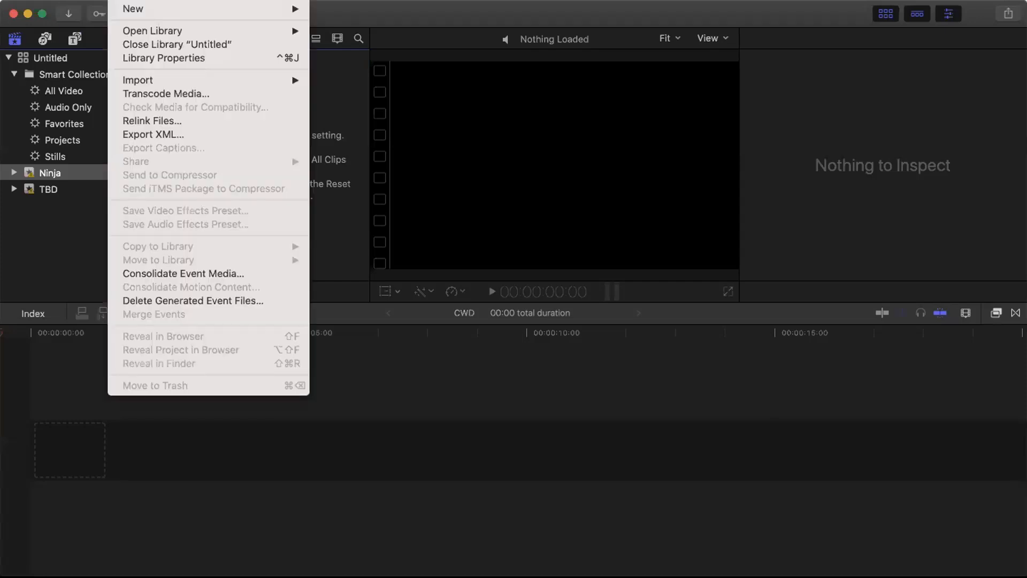
pyautogui.moveTo(122, 8)
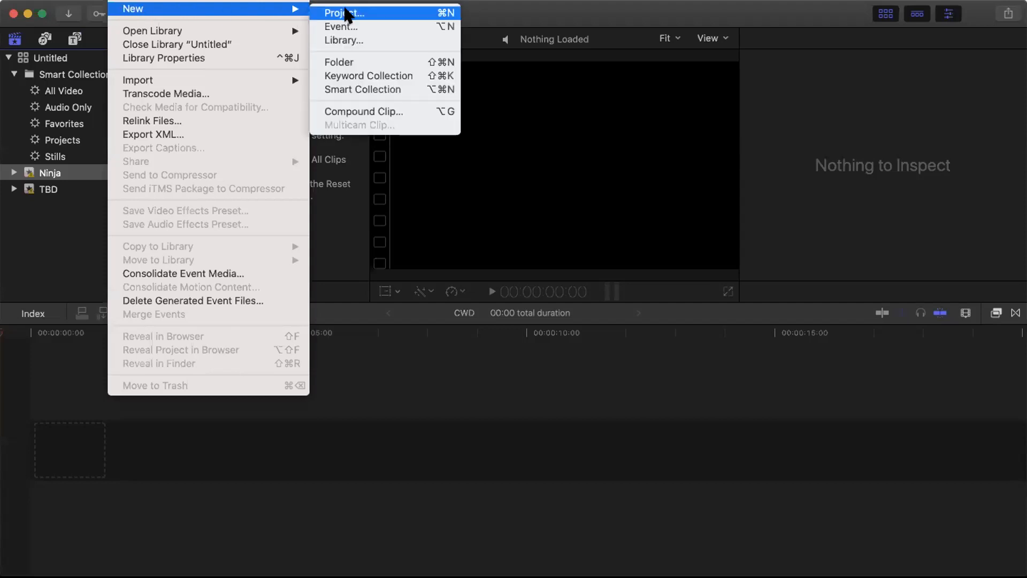
pyautogui.moveTo(152, 0)
pyautogui.click(120, 0)
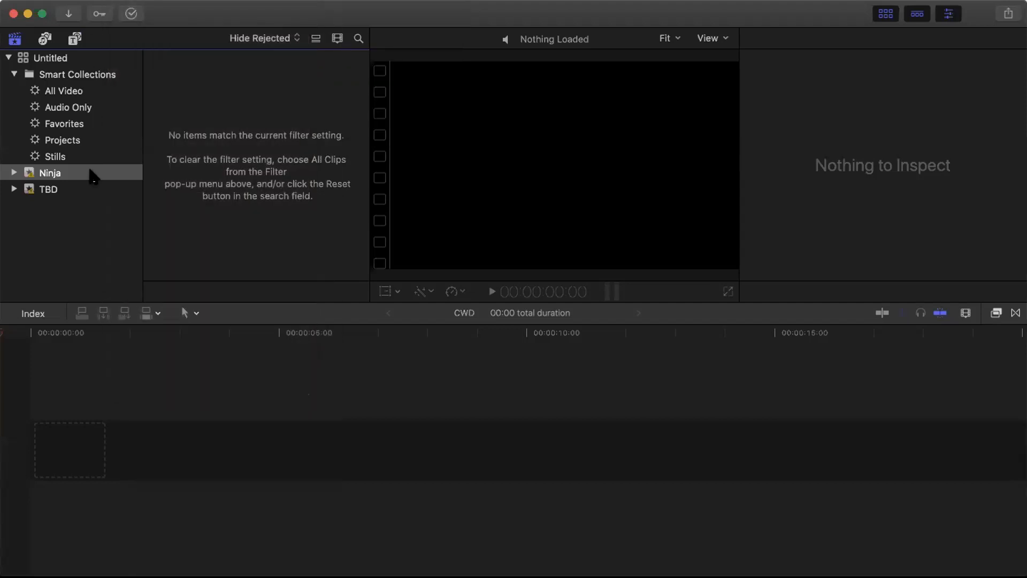
pyautogui.click(40, 174)
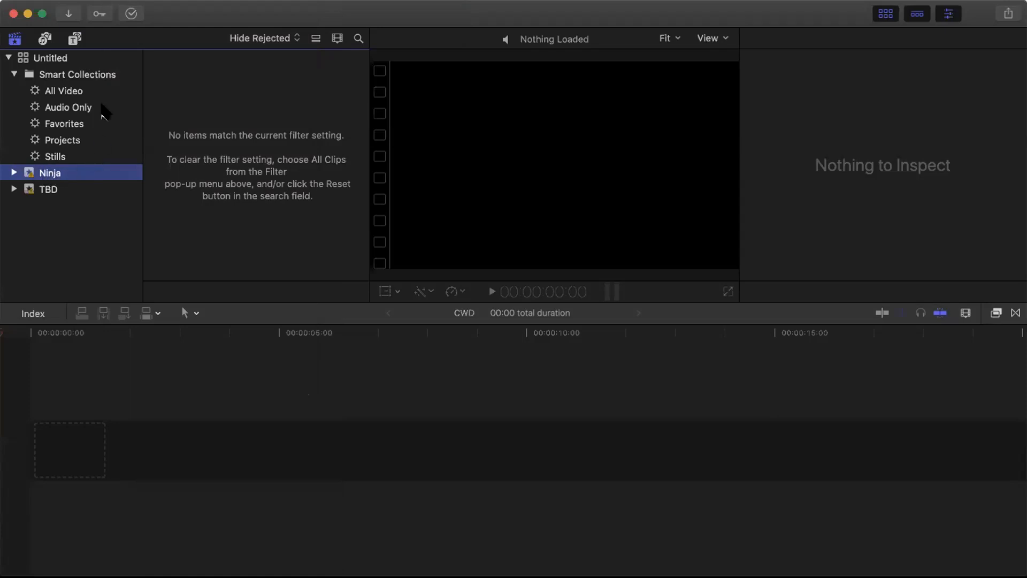
# - In Media Import, expand Desktop and the CWD folder, and preview microscope.jpg
pyautogui.click(66, 8)
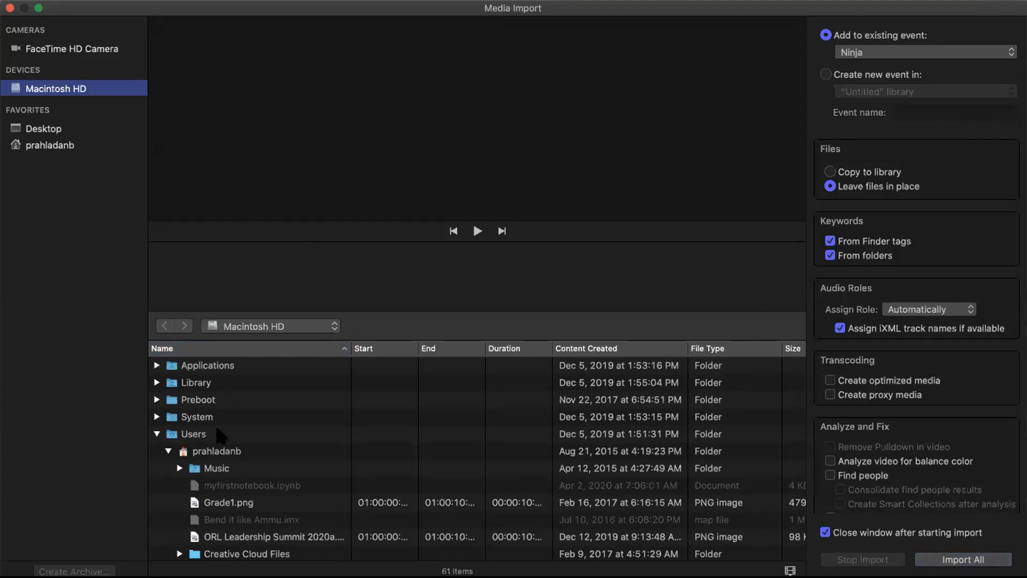
pyautogui.scroll(-5, 212, 460)
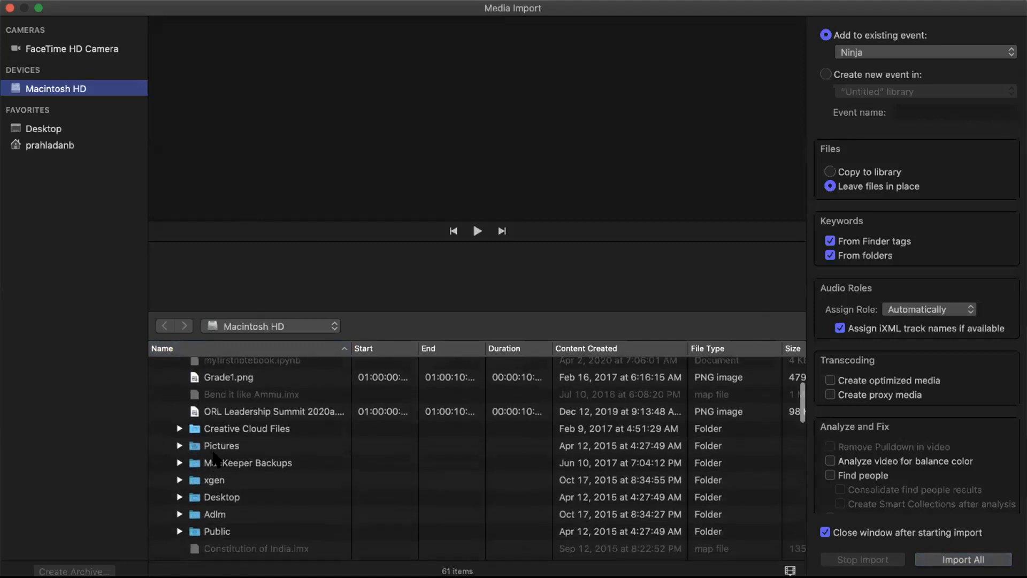
pyautogui.scroll(-5, 214, 459)
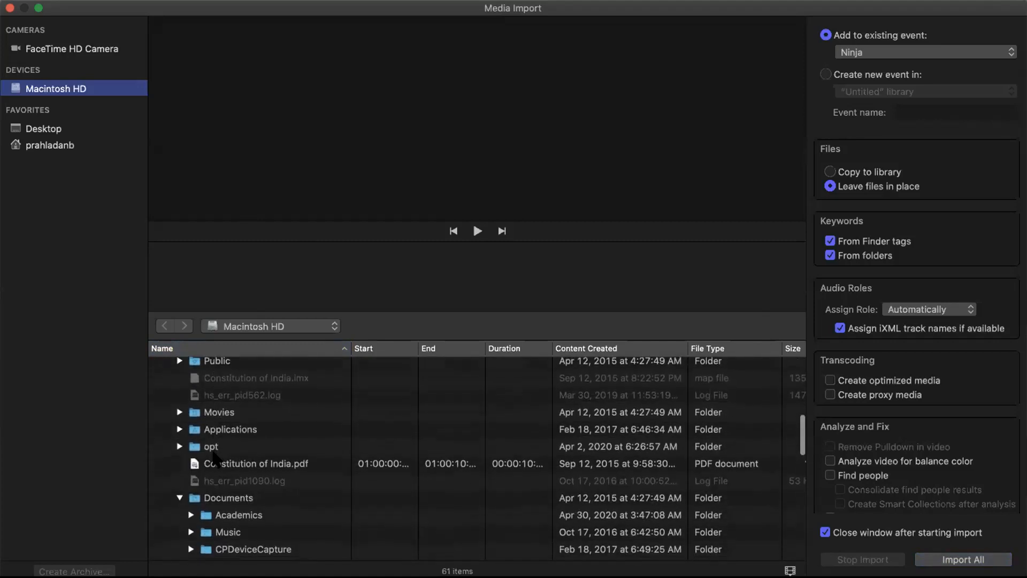
pyautogui.scroll(10, 214, 458)
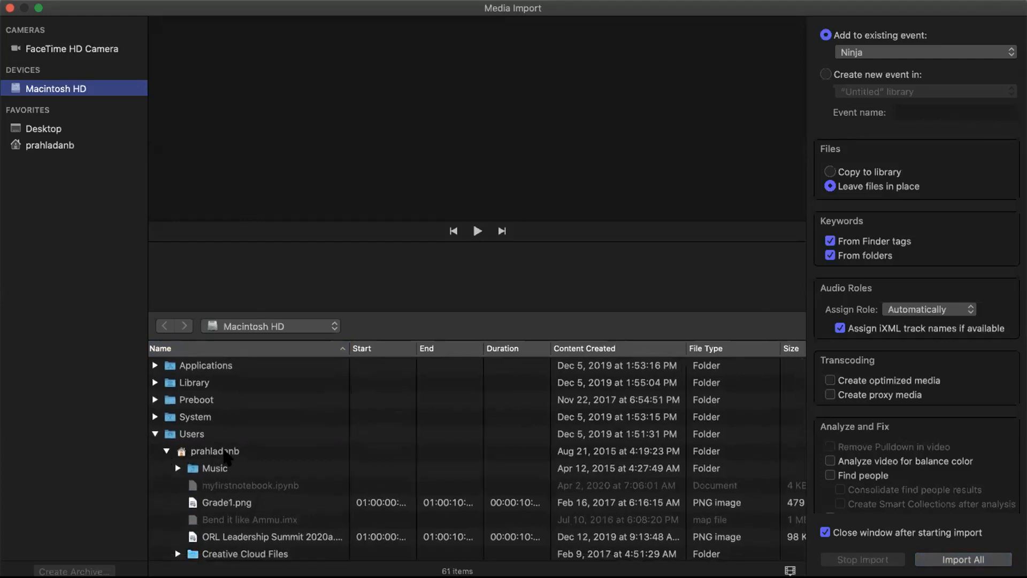
pyautogui.scroll(-7, 228, 458)
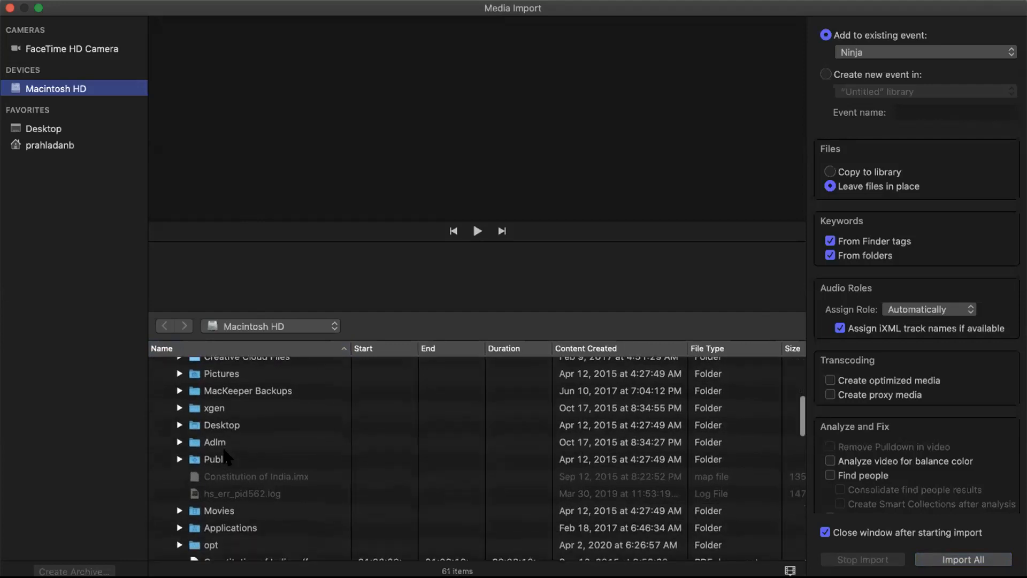
pyautogui.click(177, 428)
pyautogui.hscroll(-1, 240, 440)
pyautogui.scroll(-4, 240, 440)
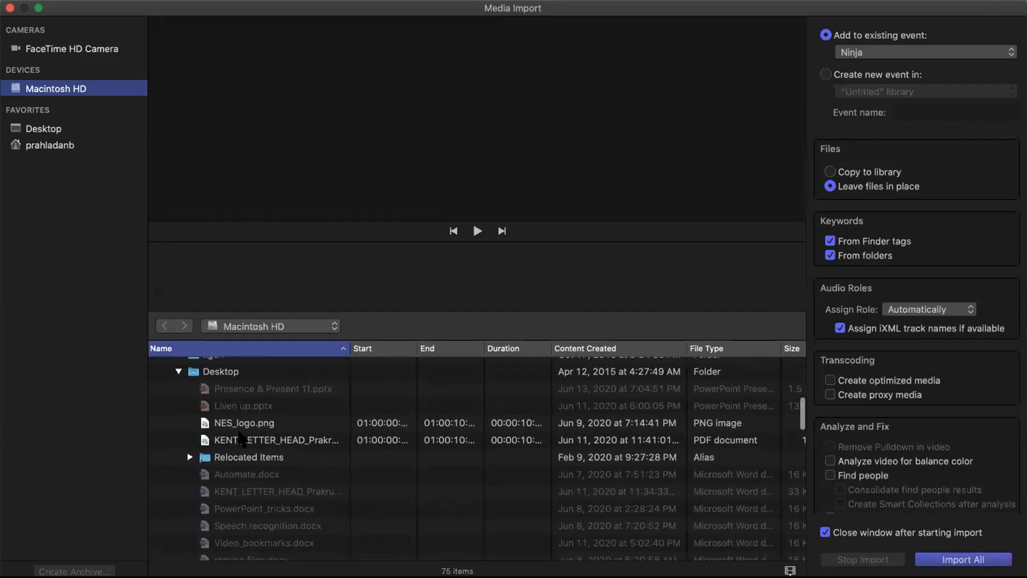
pyautogui.scroll(-6, 240, 440)
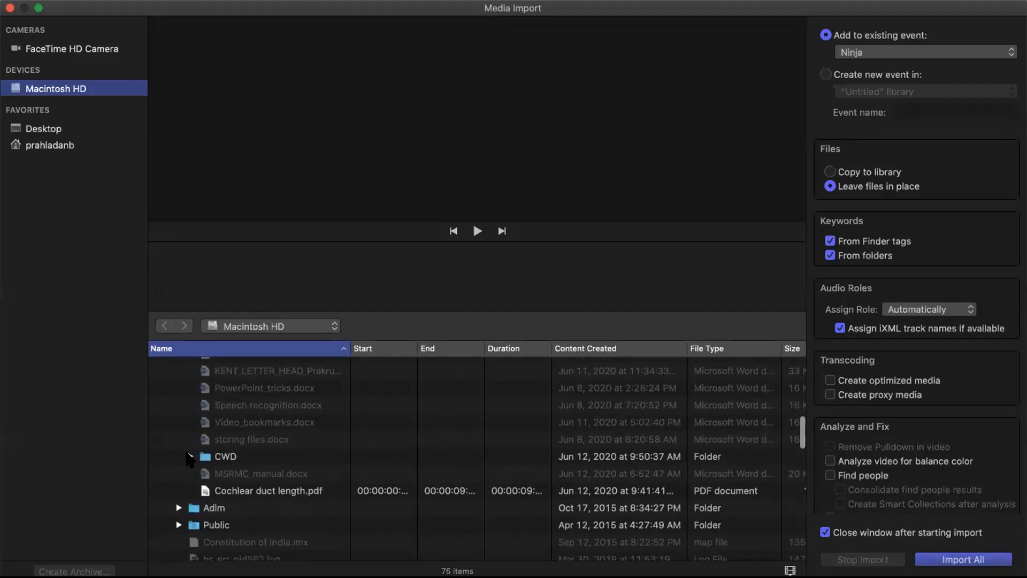
pyautogui.click(190, 456)
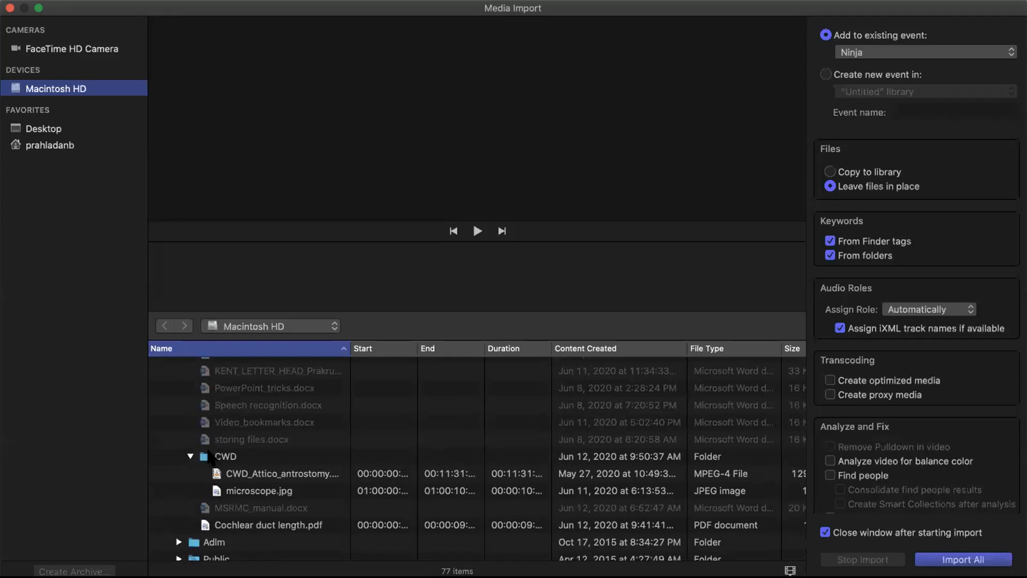
pyautogui.click(258, 492)
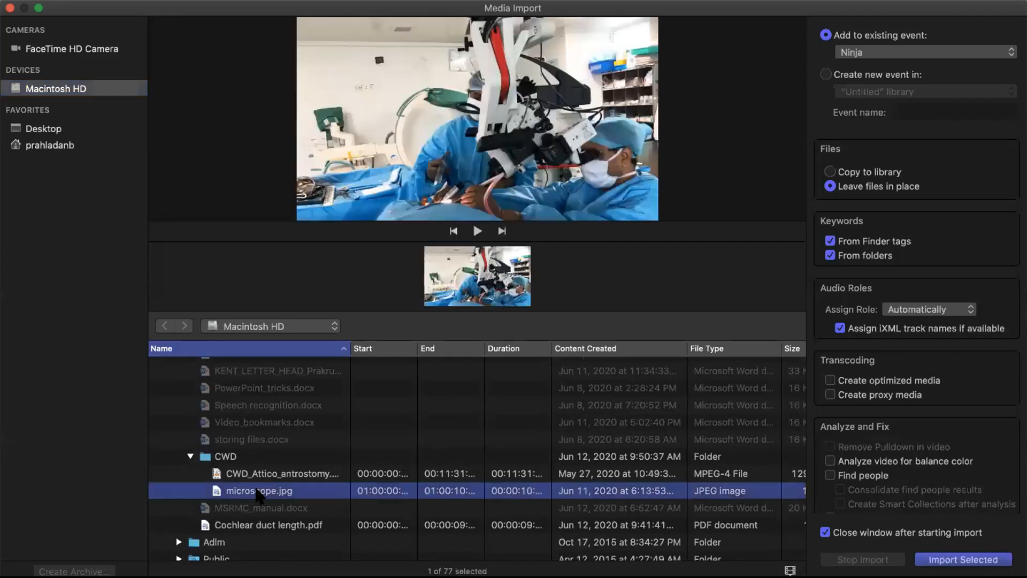
# - Import the CWD_Attico_antrostomy video into the existing Ninja event
pyautogui.click(251, 475)
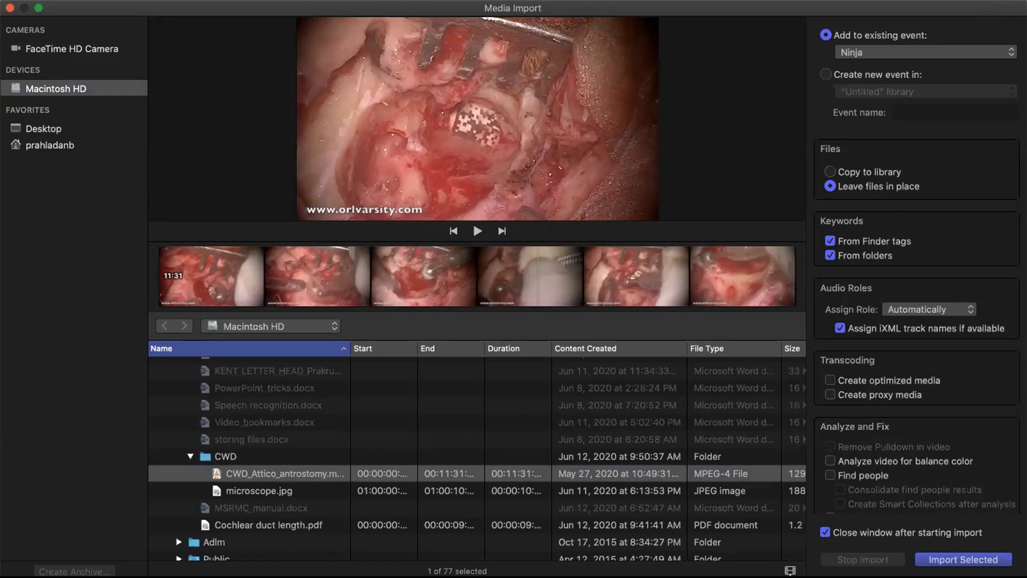
pyautogui.click(963, 559)
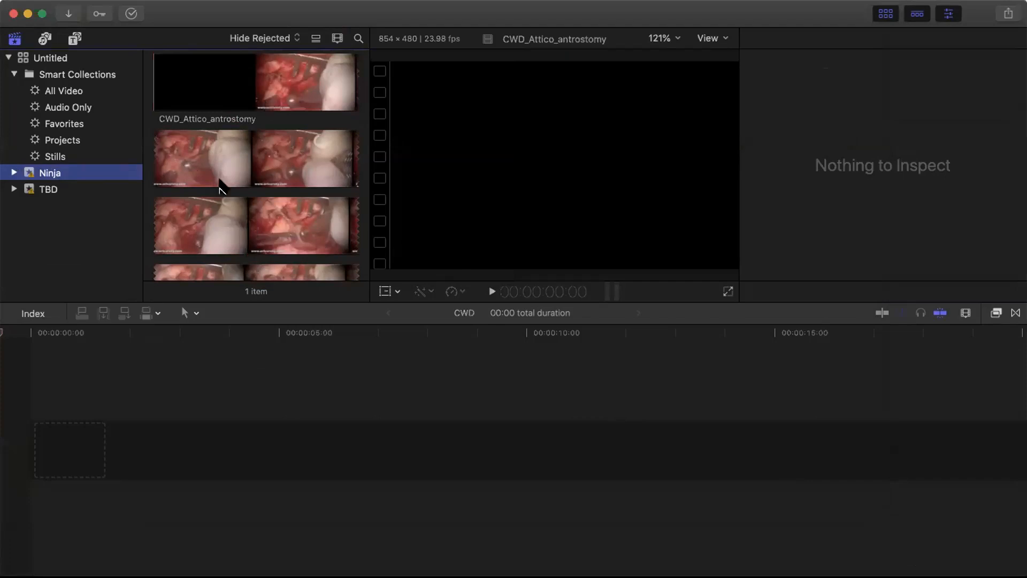
# - Preview the CWD_Attico_antrostomy clip in the viewer, then drag it into the empty CWD timeline
pyautogui.click(209, 164)
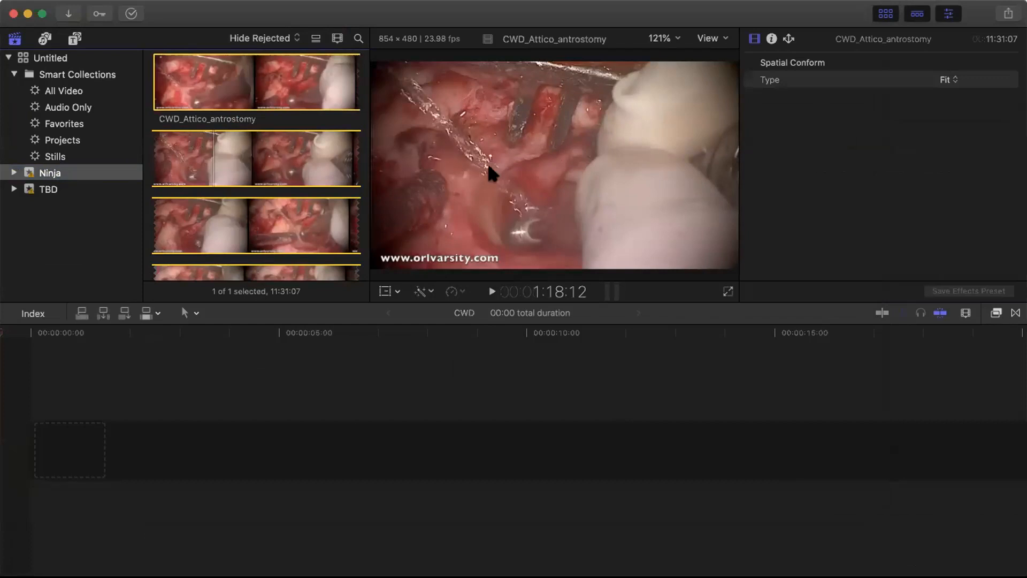
pyautogui.click(489, 291)
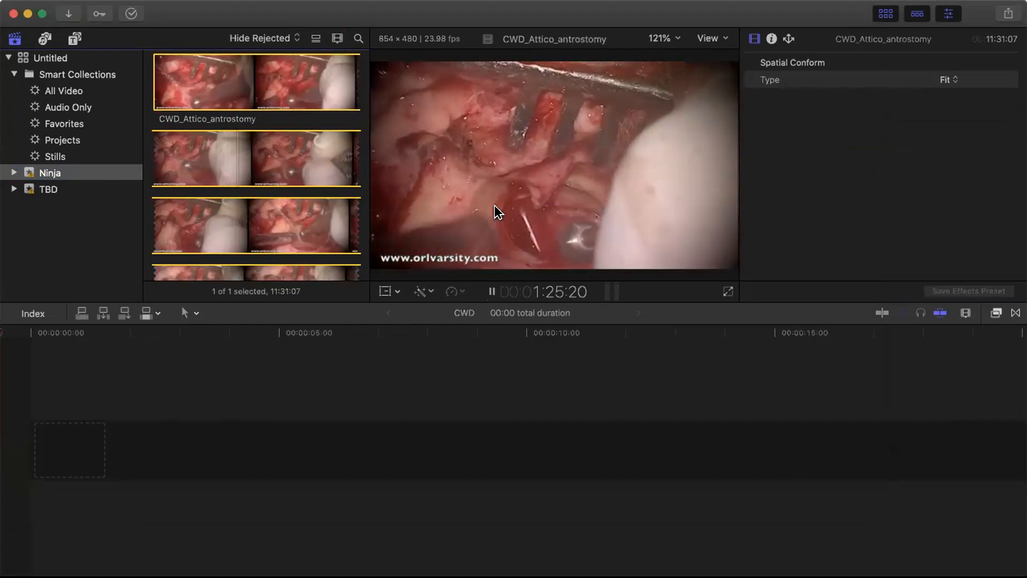
pyautogui.click(491, 291)
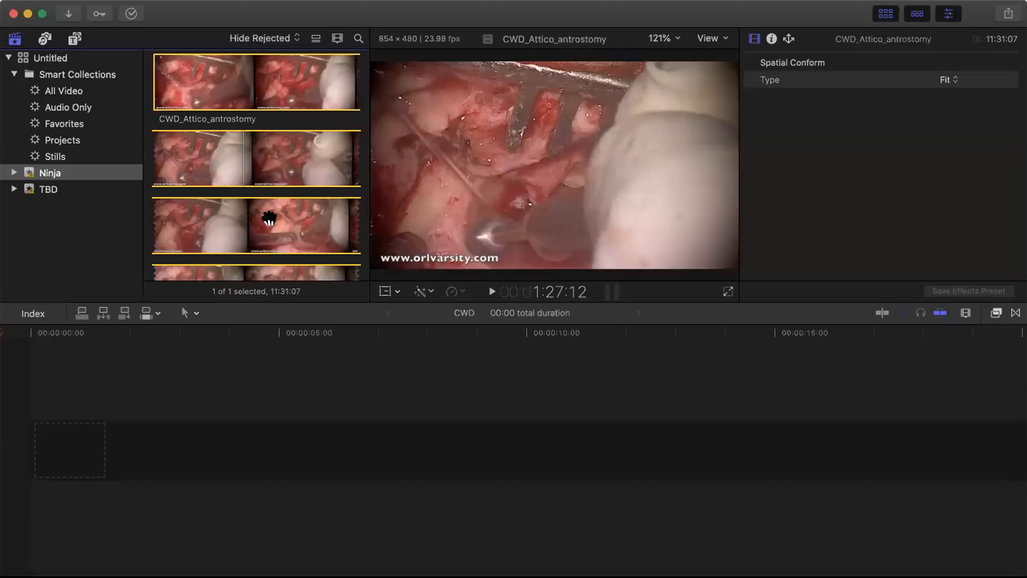
pyautogui.click(269, 217)
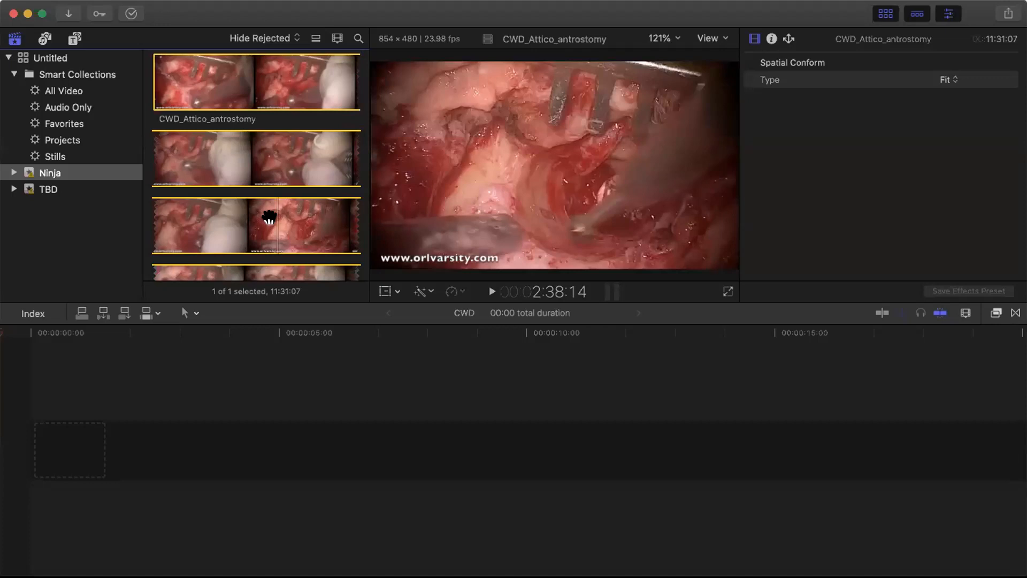
pyautogui.moveTo(269, 216); pyautogui.dragTo(73, 468)
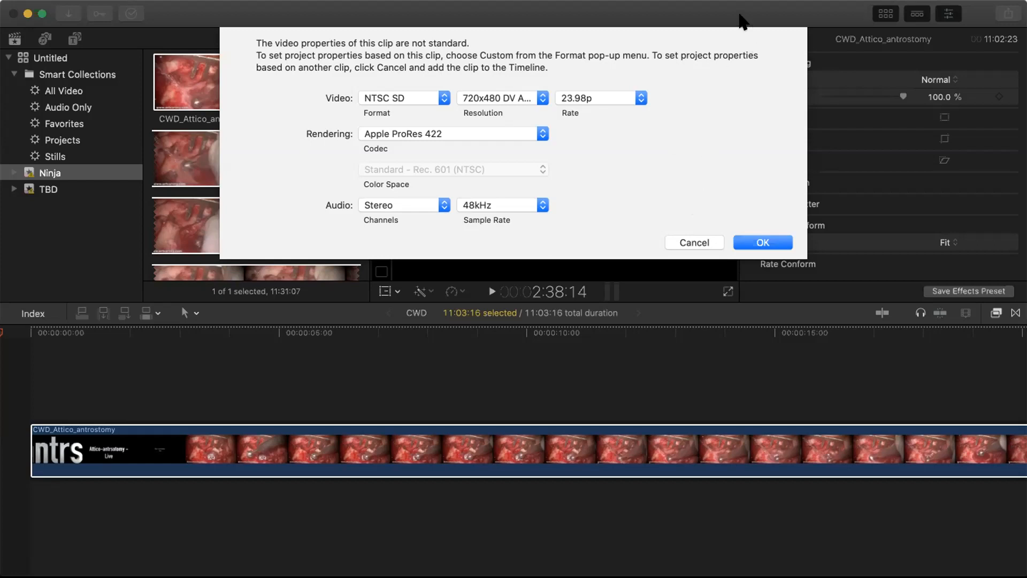
# - Accept the NTSC SD 23.98p project settings, then skim and play the footage from the start
pyautogui.click(763, 242)
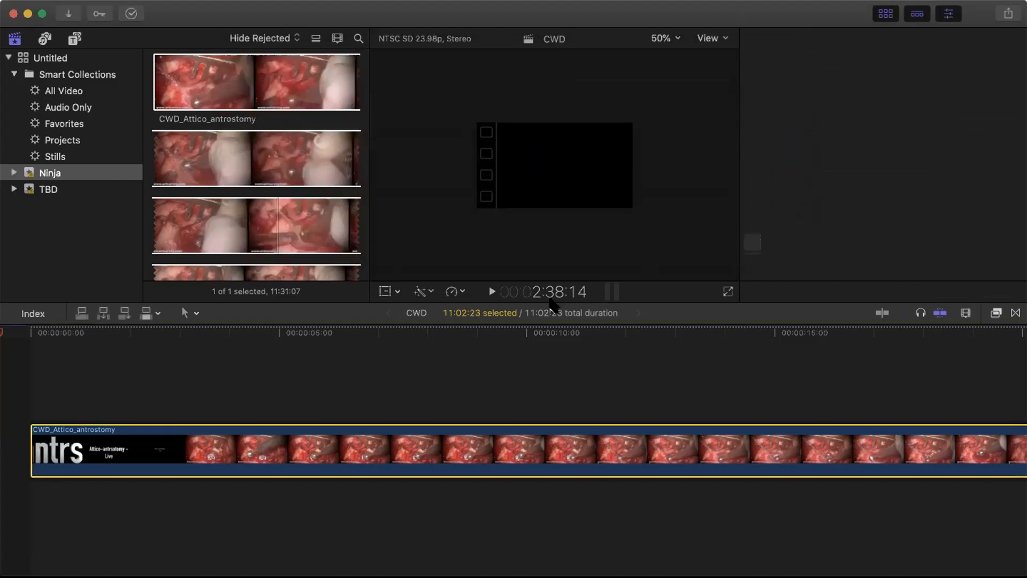
pyautogui.click(35, 332)
pyautogui.moveTo(38, 334); pyautogui.dragTo(242, 342)
pyautogui.click(493, 291)
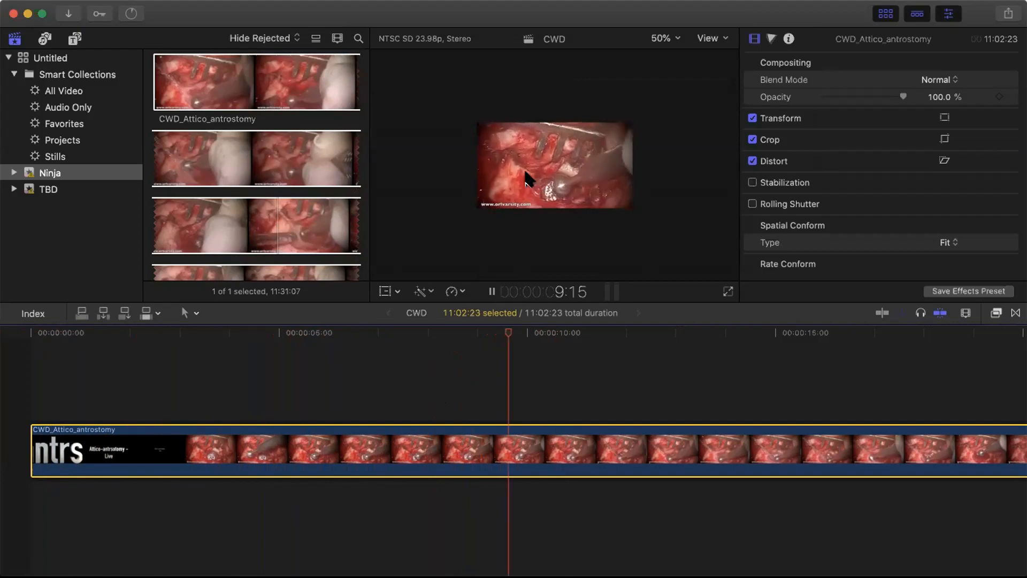
# - Set the viewer zoom to 100% and watch the clip full screen, stopping at 18:10
pyautogui.click(491, 292)
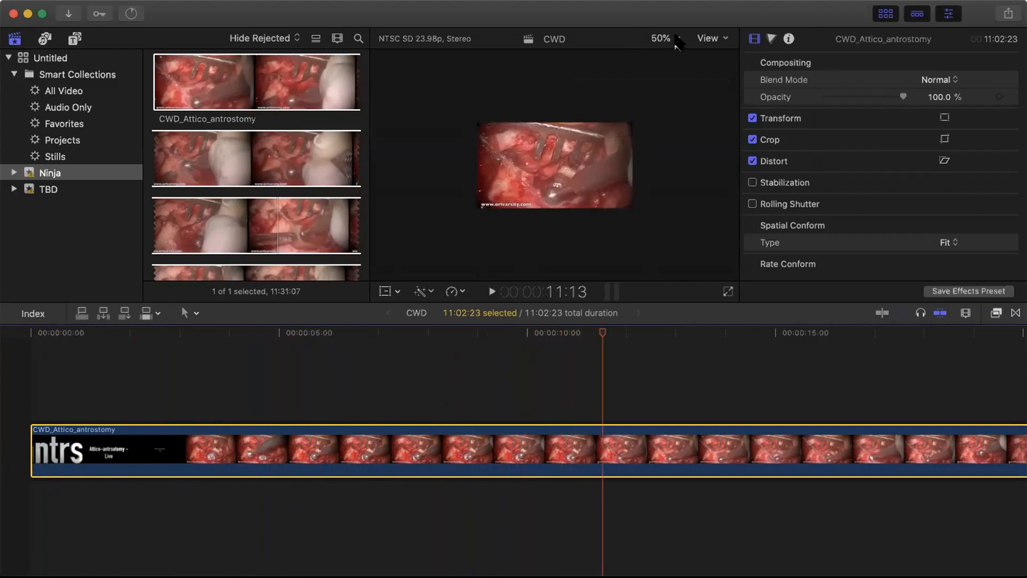
pyautogui.click(678, 41)
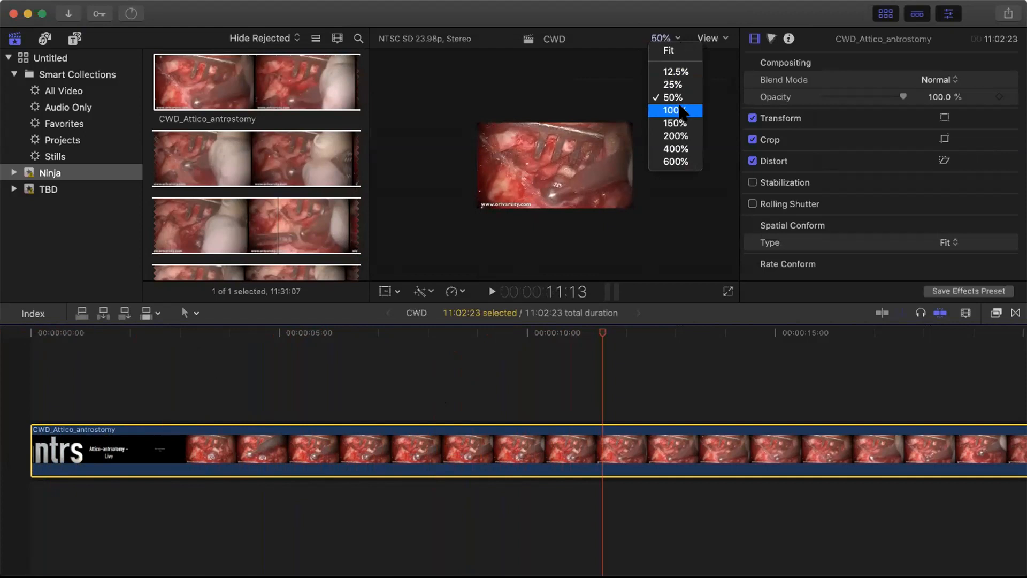
pyautogui.click(676, 110)
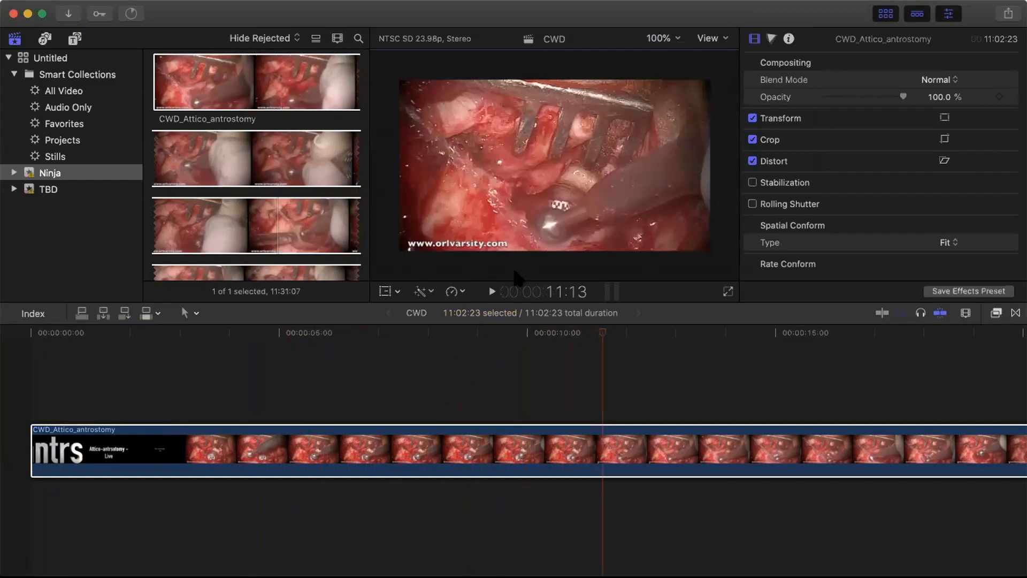
pyautogui.click(727, 292)
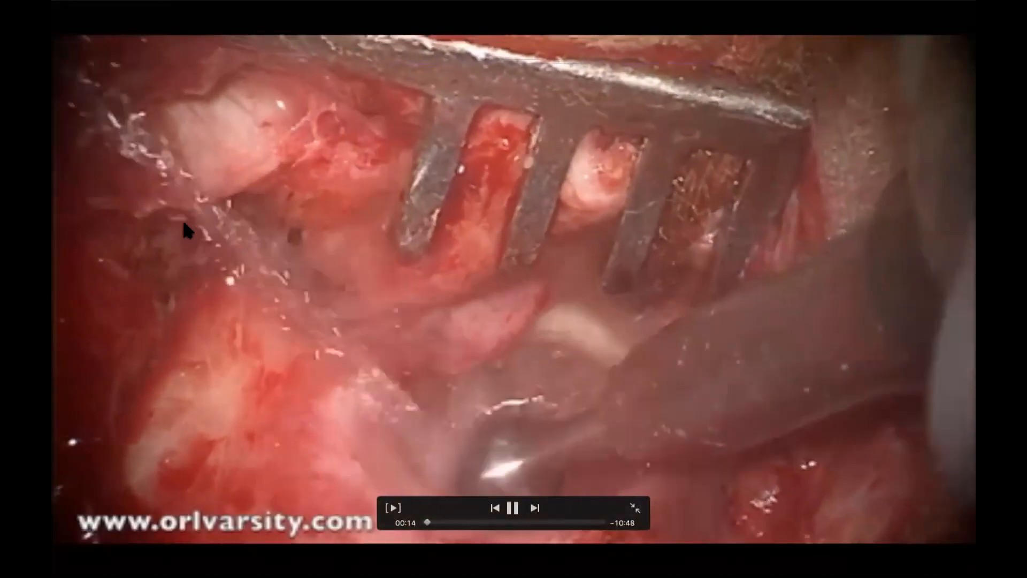
pyautogui.press('Escape')
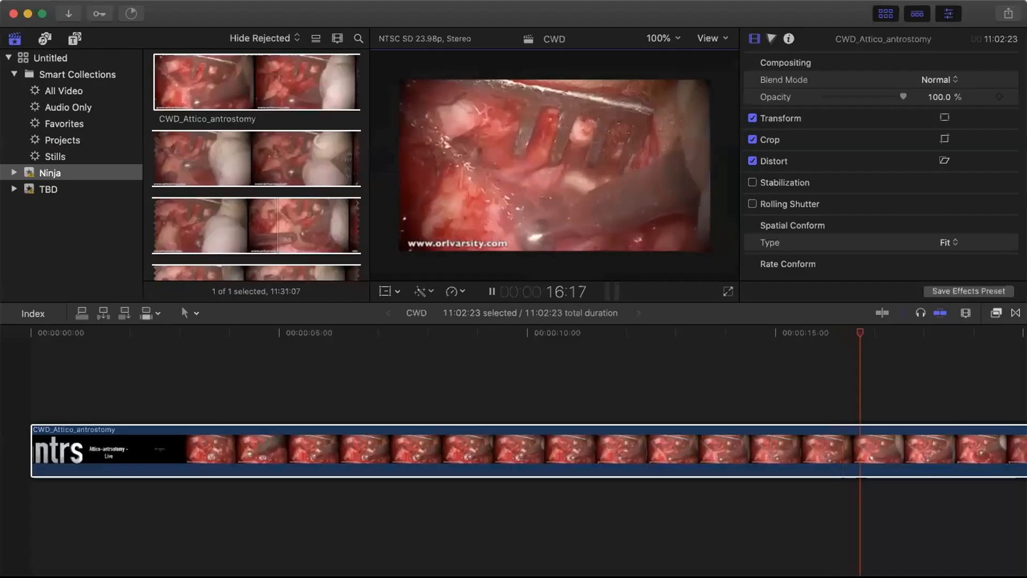
pyautogui.click(486, 292)
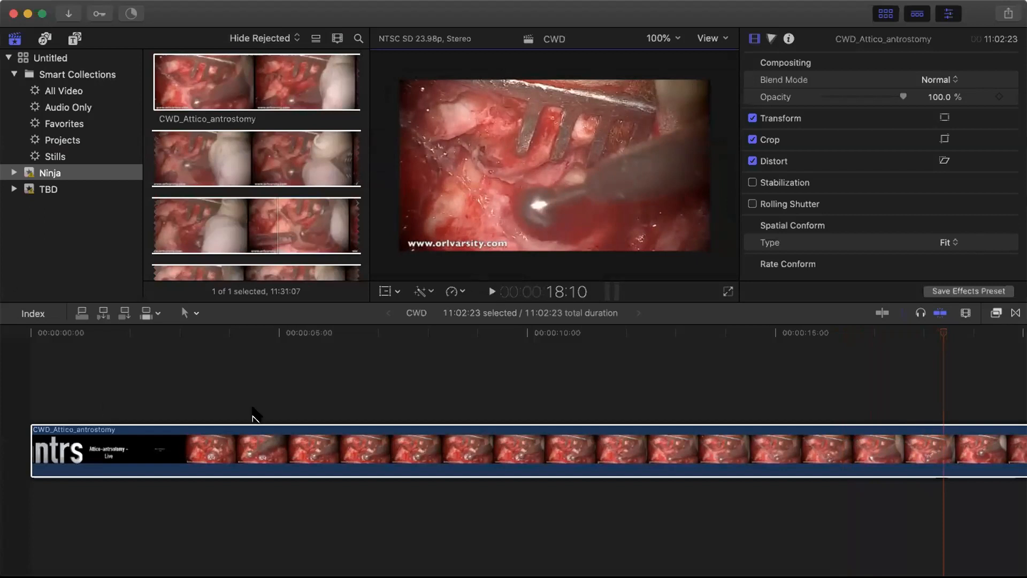
# - Position the playhead at about 5:01 and show the timeline's Tools menu
pyautogui.hscroll(1, 280, 349)
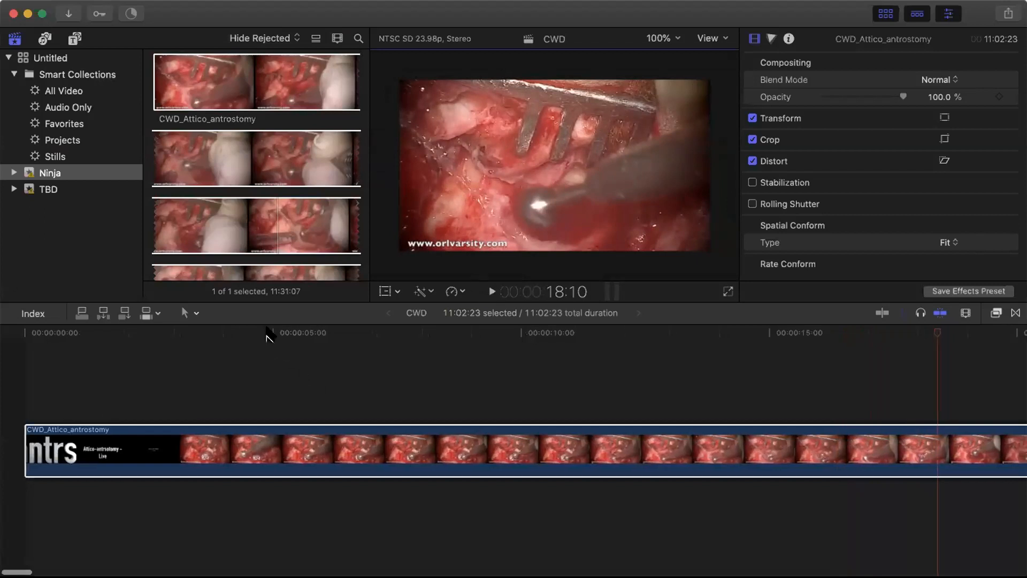
pyautogui.click(272, 333)
pyautogui.moveTo(226, 330); pyautogui.dragTo(280, 332)
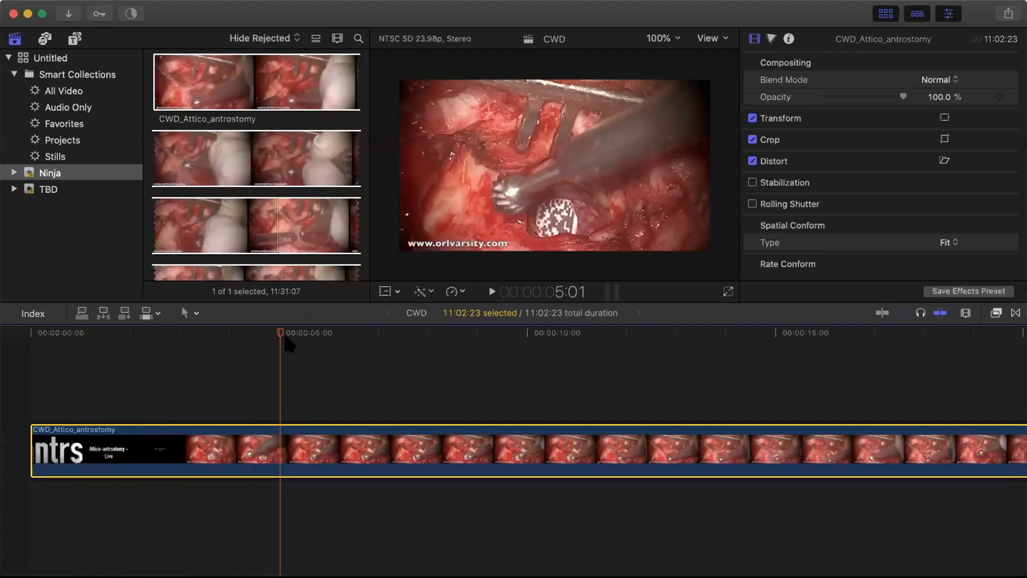
pyautogui.moveTo(282, 333)
pyautogui.mouseDown()
pyautogui.moveTo(320, 334)
pyautogui.moveTo(277, 332)
pyautogui.mouseUp()
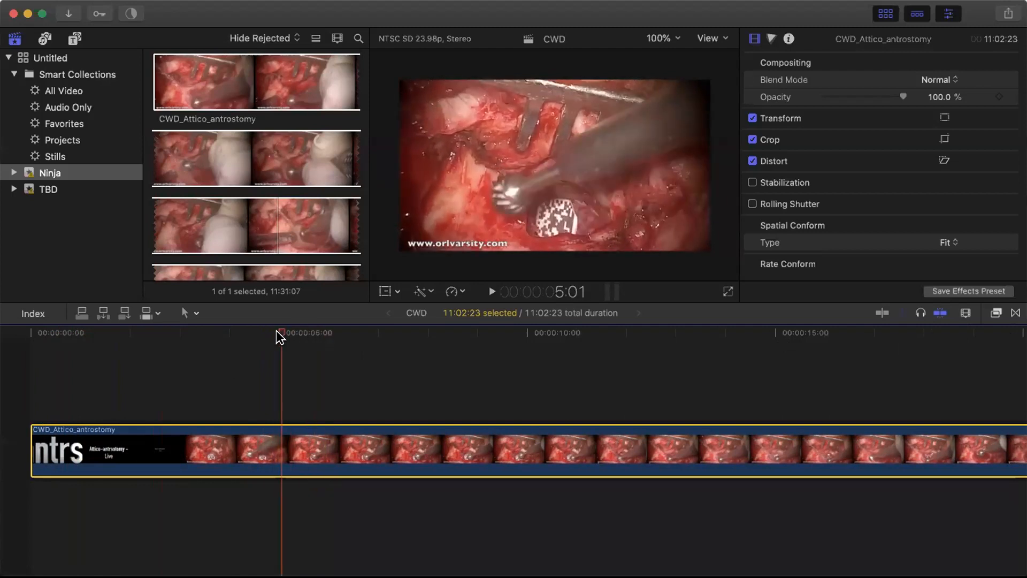
pyautogui.click(192, 313)
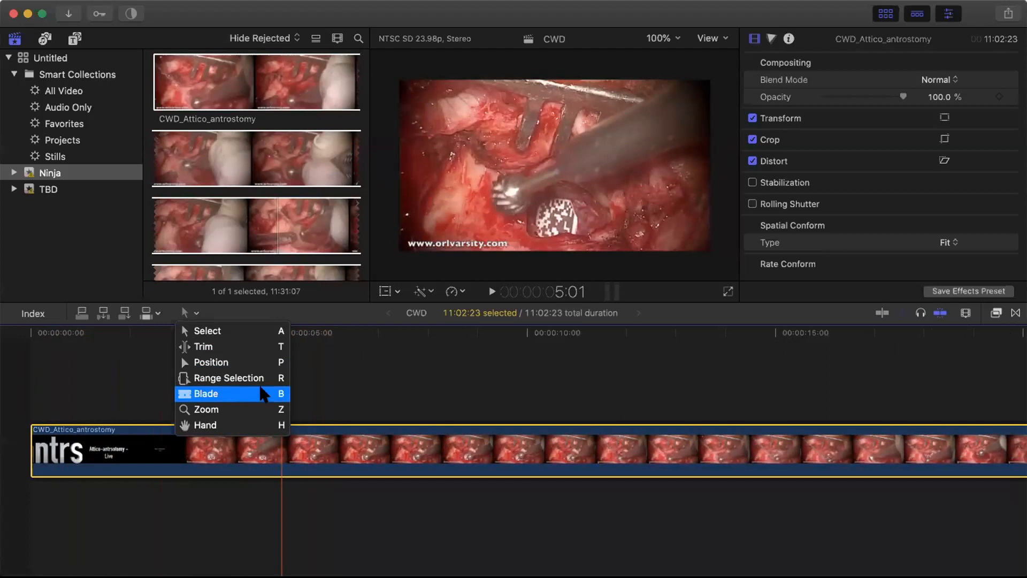
# - Blade the clip at 5:01, one frame back from the playhead, then return to the Select tool
pyautogui.click(225, 395)
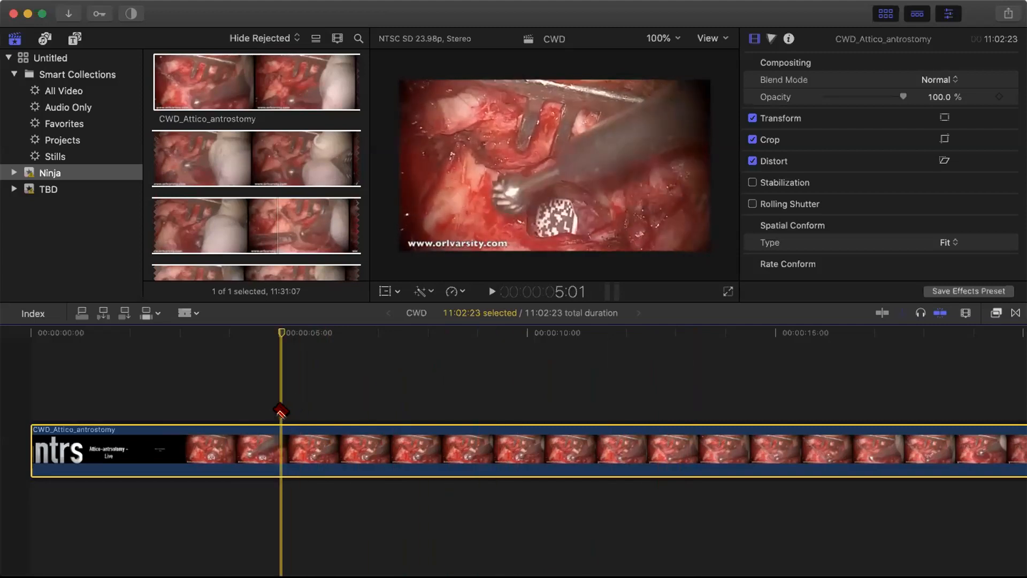
pyautogui.press('Left')
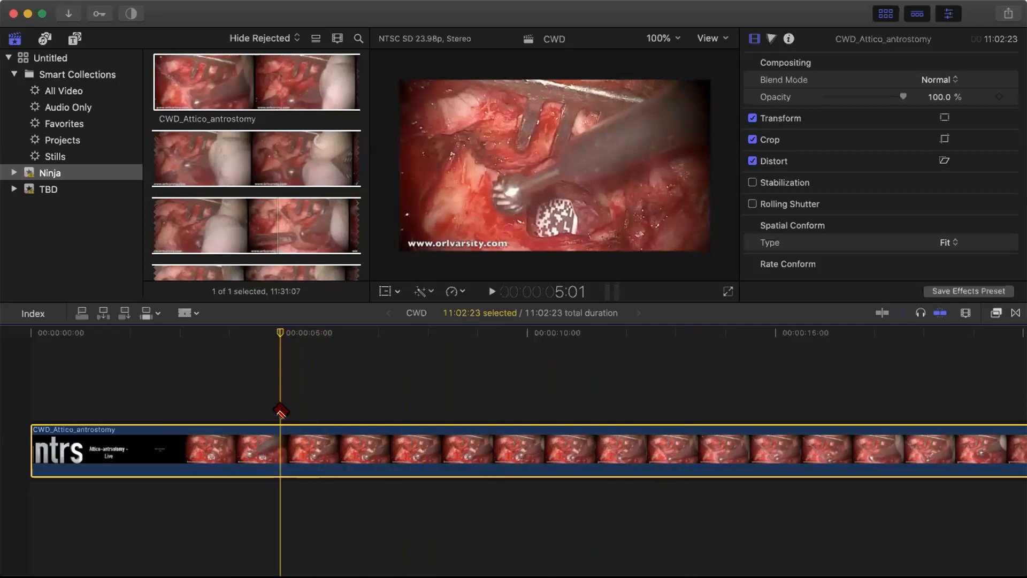
pyautogui.click(280, 441)
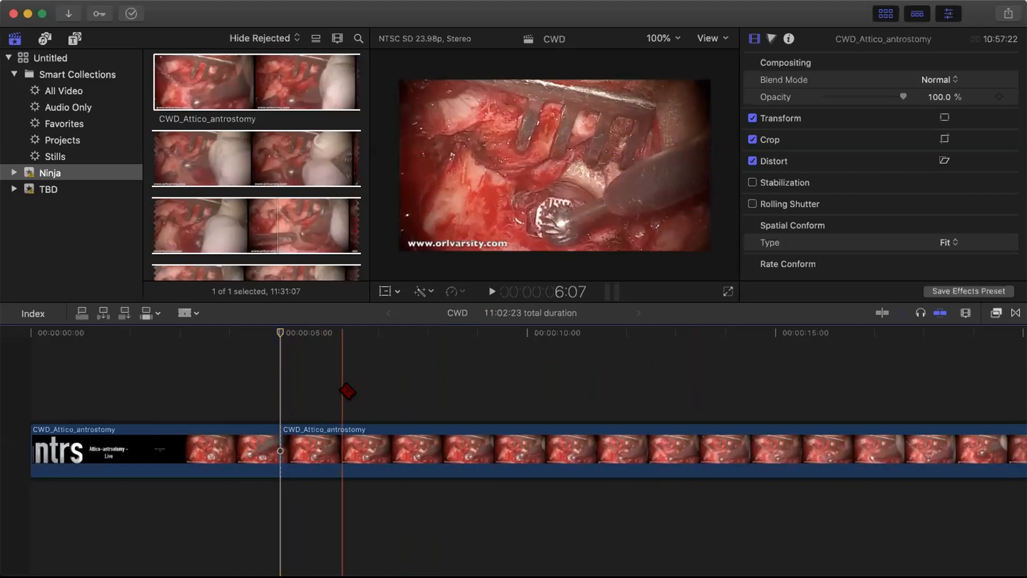
pyautogui.click(192, 312)
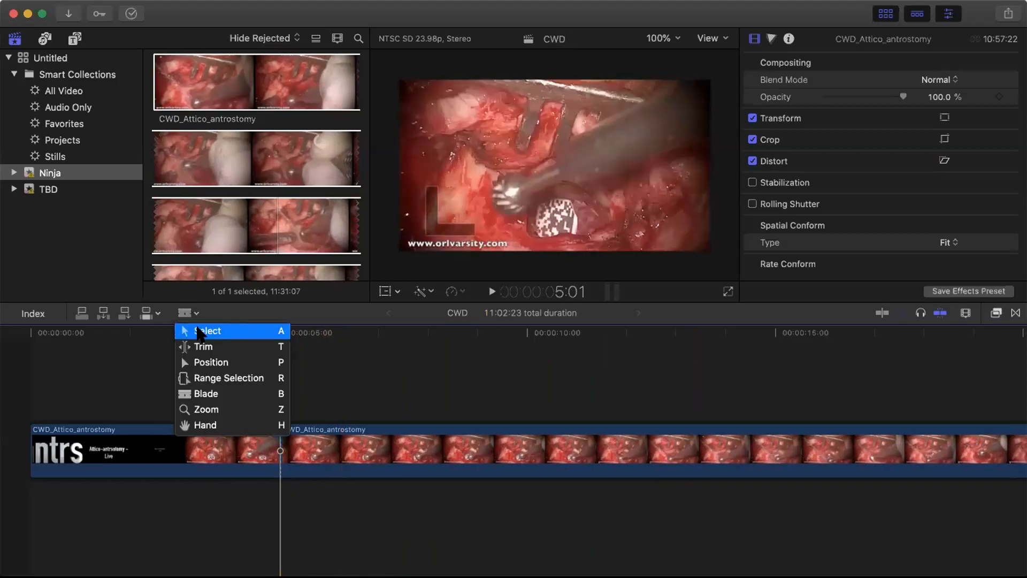
pyautogui.click(185, 333)
pyautogui.click(200, 454)
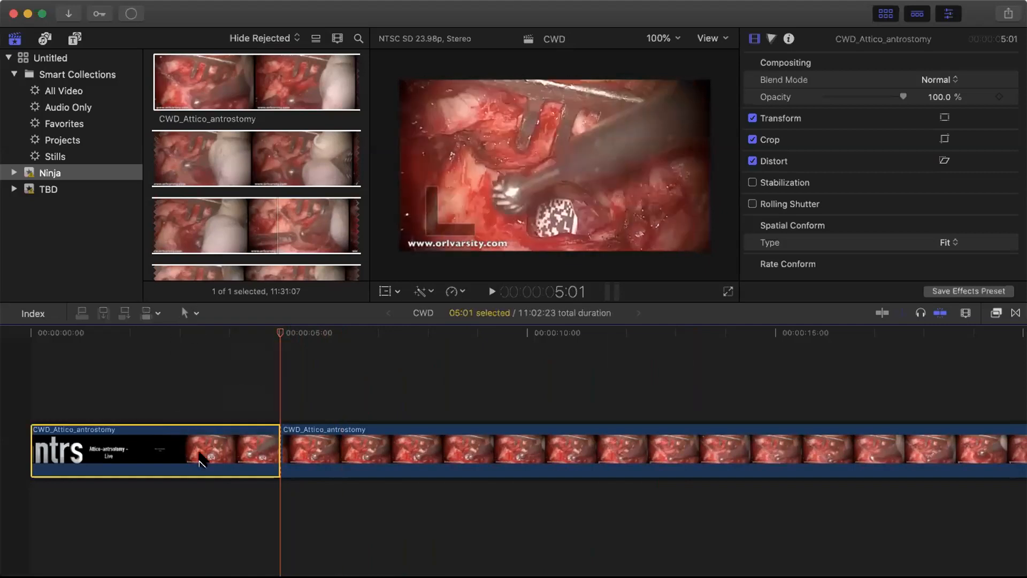
pyautogui.click(408, 454)
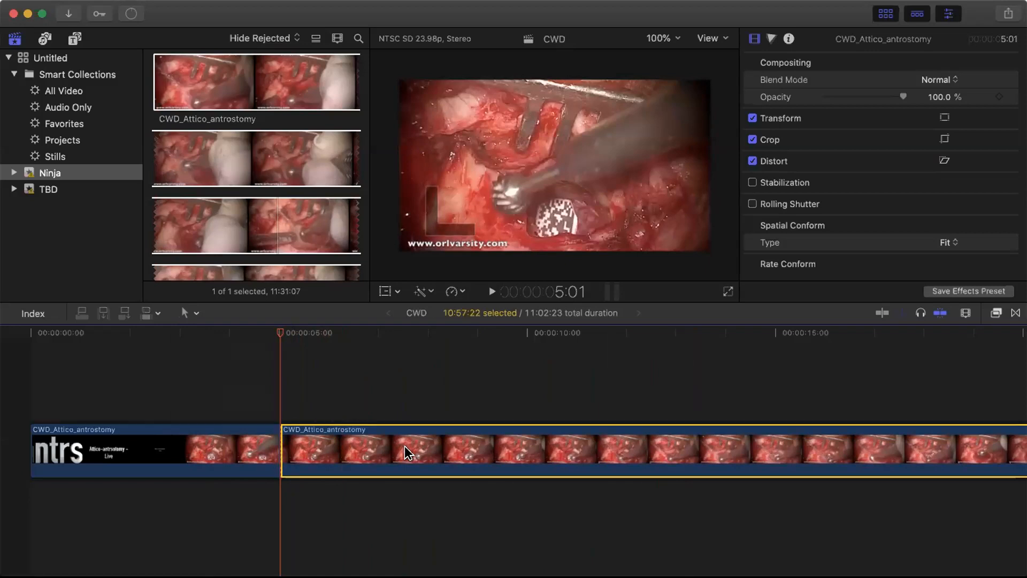
pyautogui.click(201, 435)
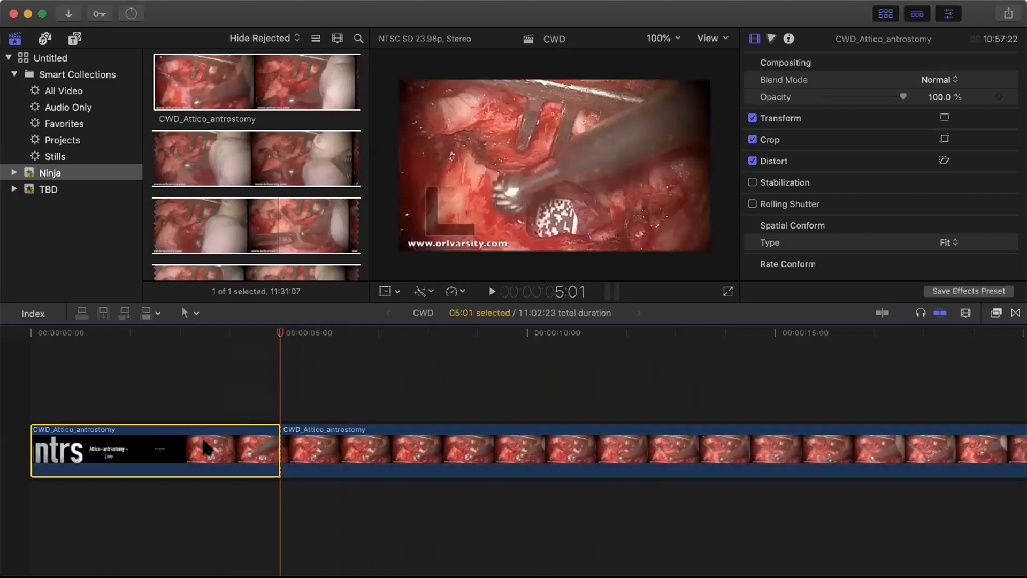
pyautogui.click(364, 437)
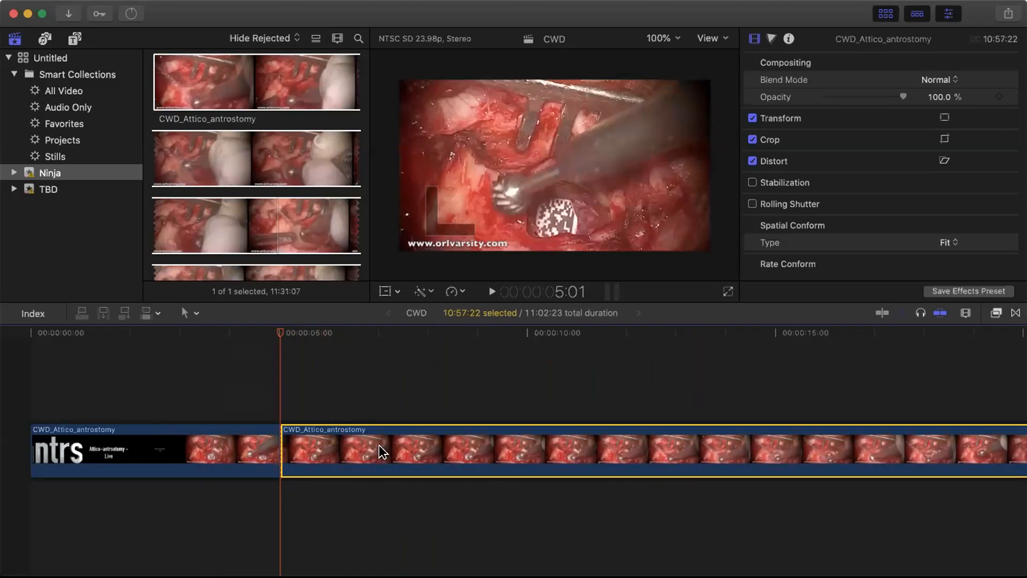
pyautogui.click(180, 451)
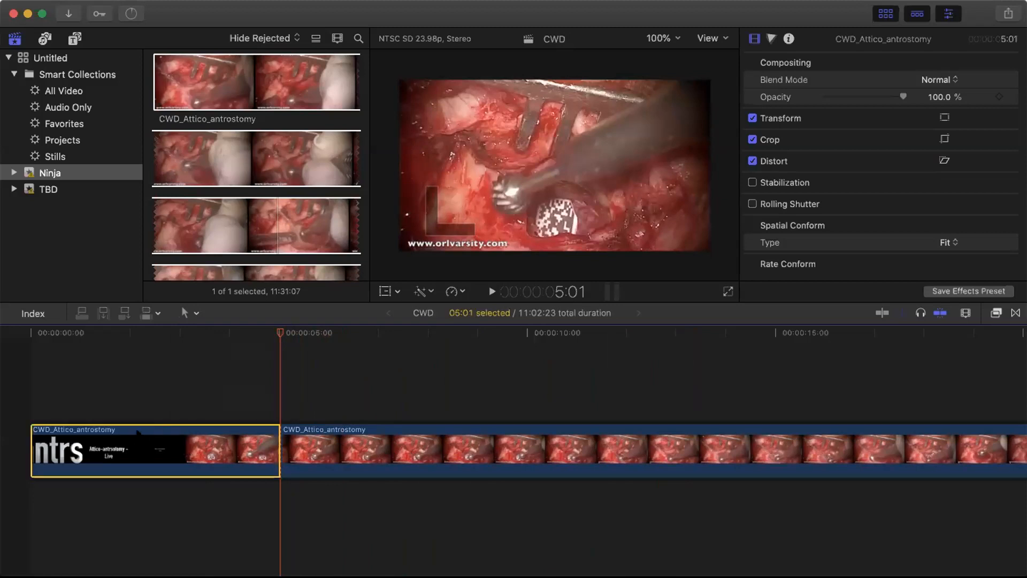
pyautogui.press('Delete')
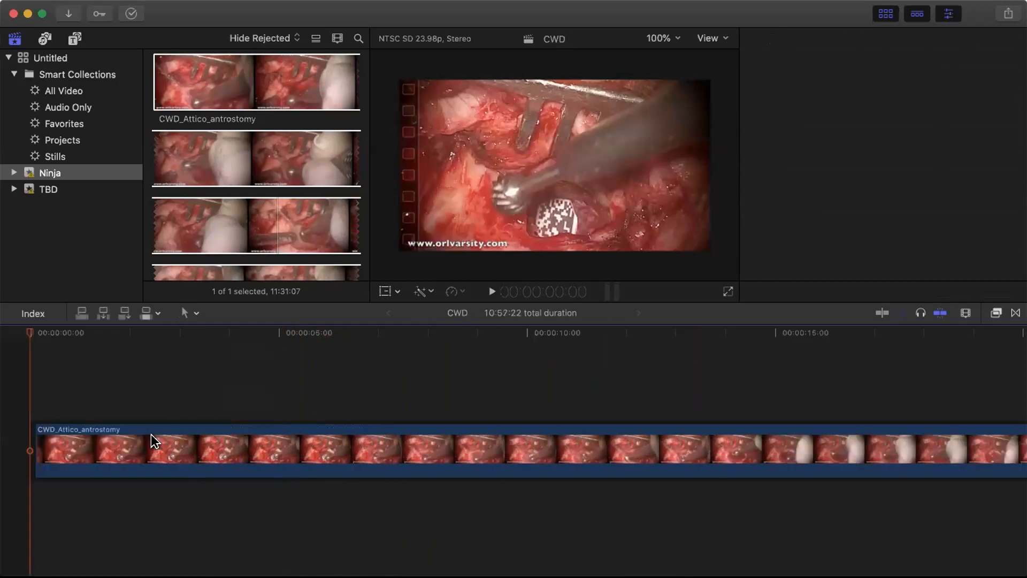
pyautogui.press('super+z')
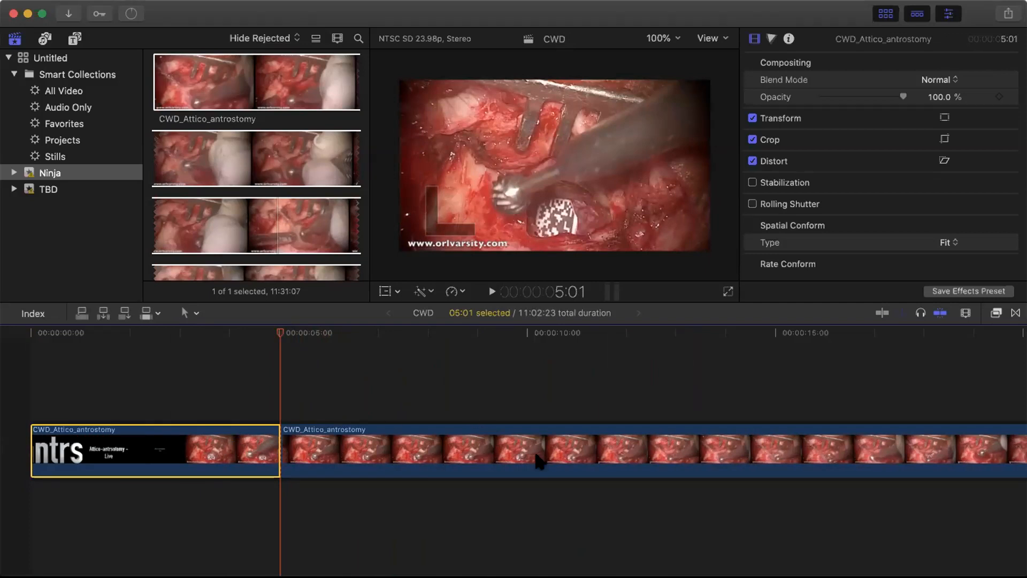
pyautogui.moveTo(280, 331); pyautogui.dragTo(743, 390)
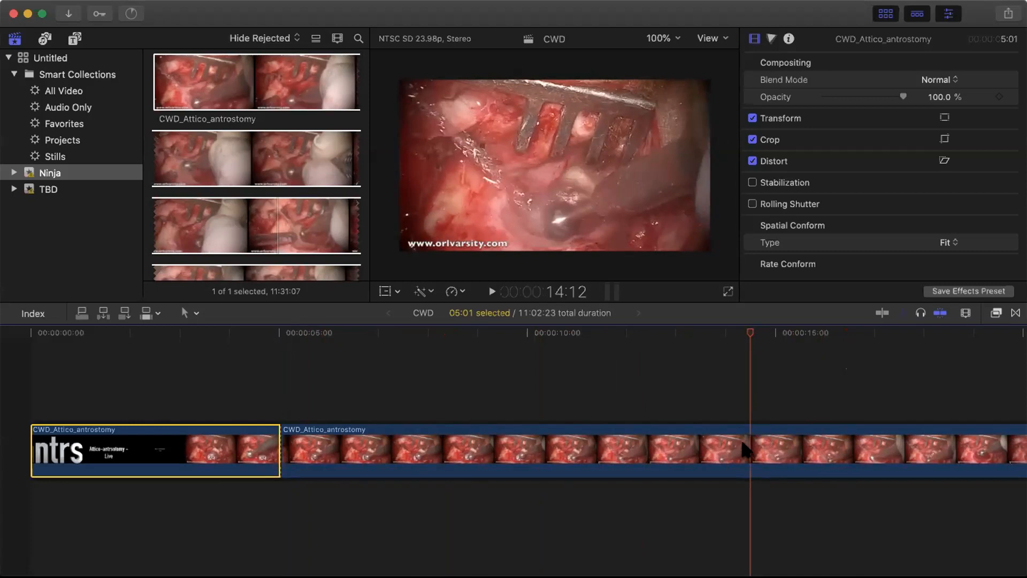
# - Switch to the Blade tool and cut the footage at about 14:12
pyautogui.click(158, 314)
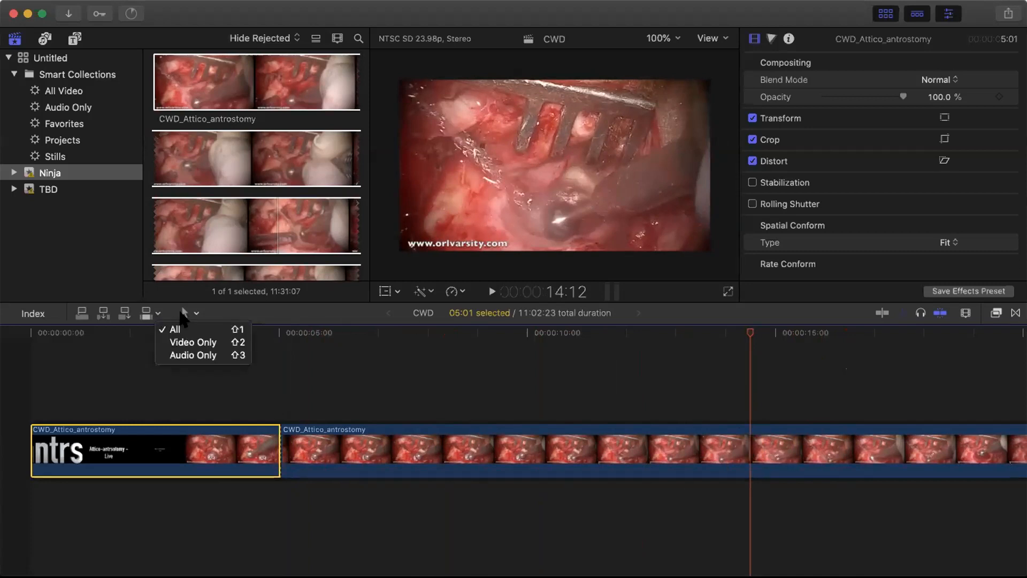
pyautogui.click(191, 317)
pyautogui.click(190, 313)
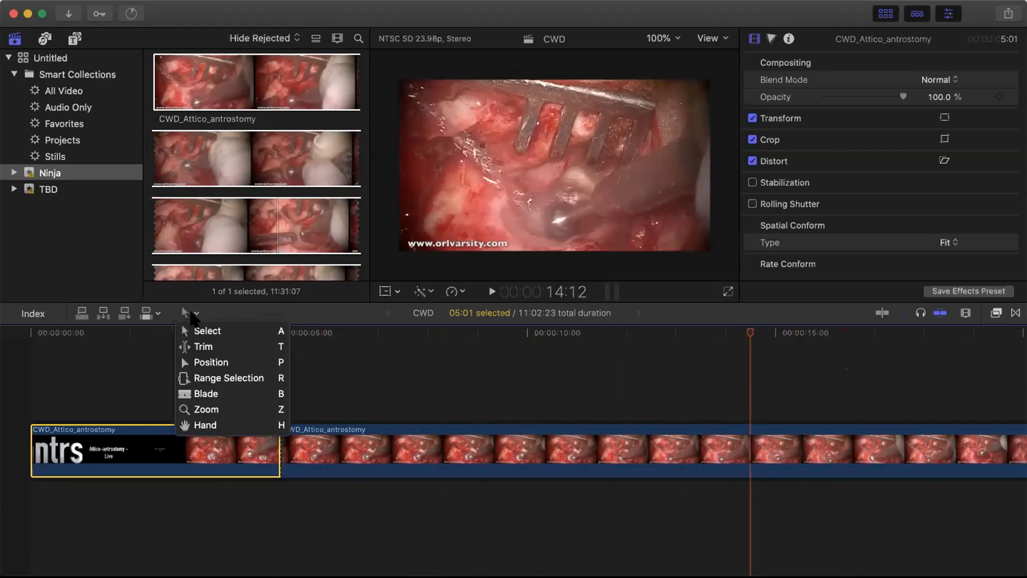
pyautogui.click(213, 395)
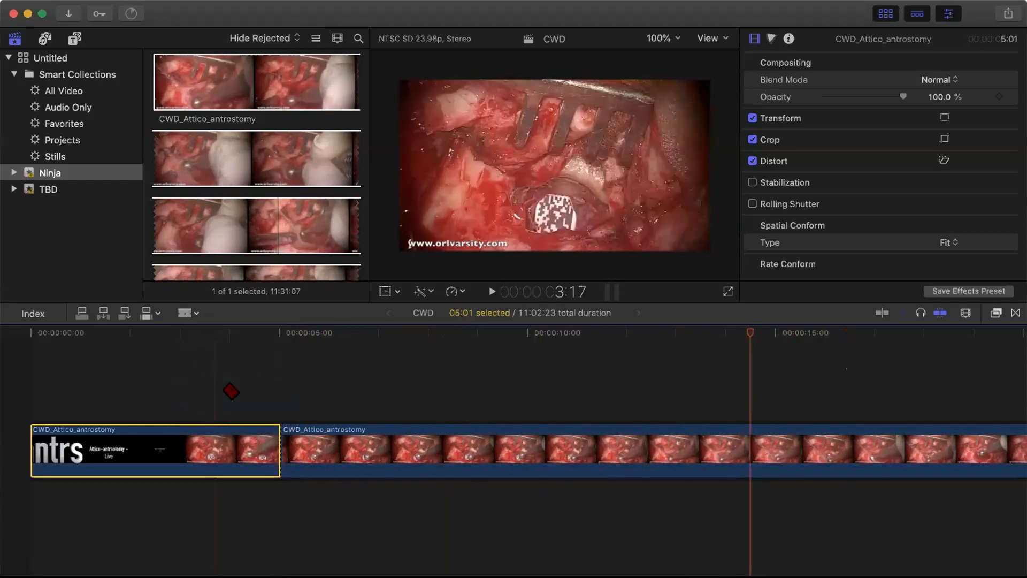
pyautogui.click(752, 442)
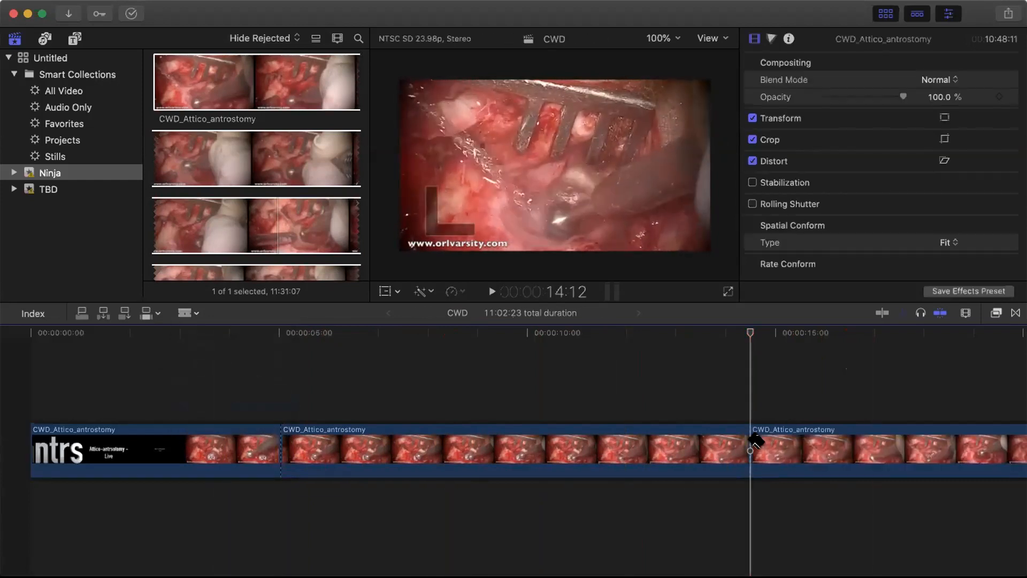
# - Undo an accidental extra cut, return to Select, and select the middle 9:11 clip
pyautogui.click(191, 313)
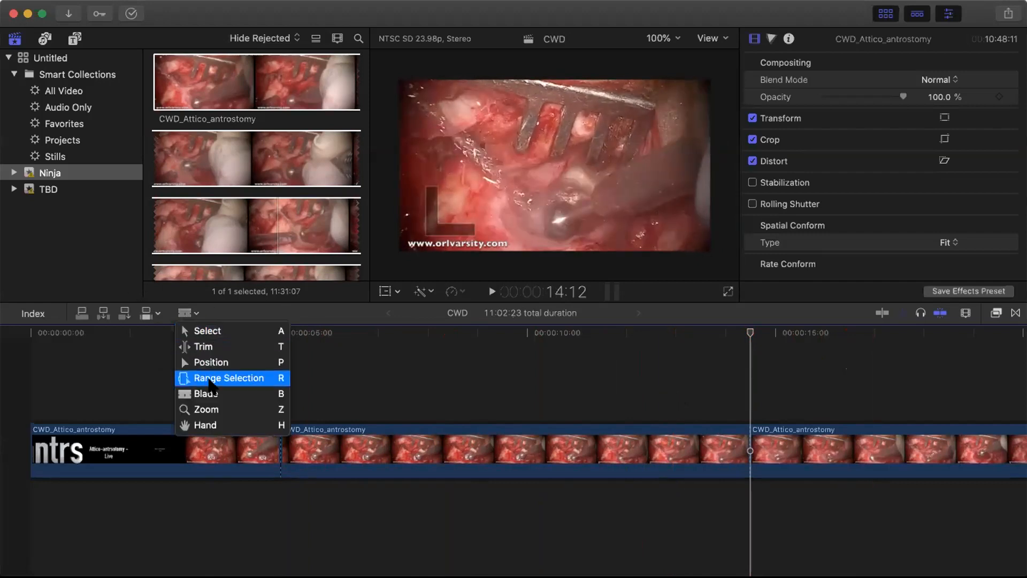
pyautogui.click(227, 395)
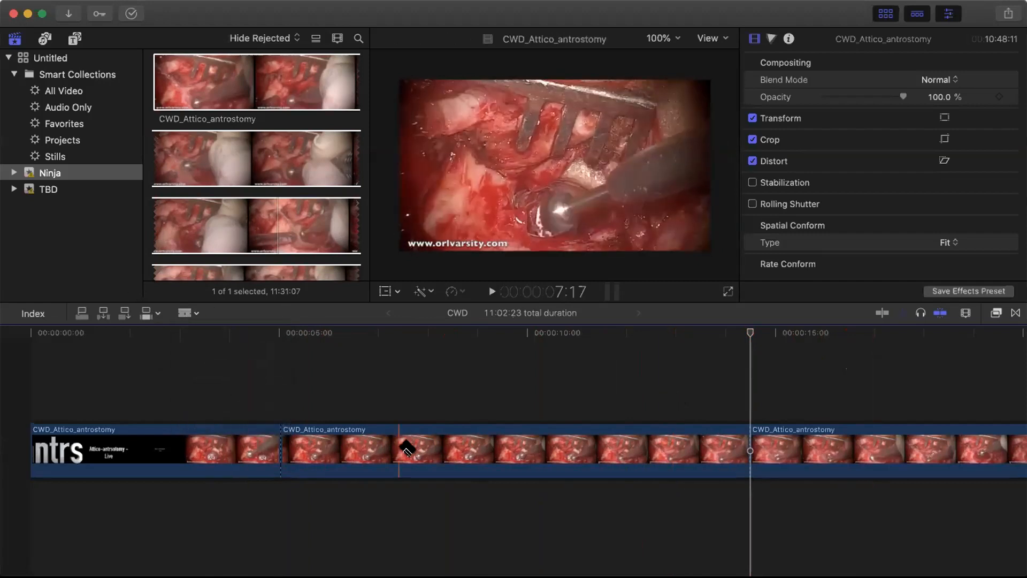
pyautogui.click(405, 448)
pyautogui.press('super+z')
pyautogui.click(188, 313)
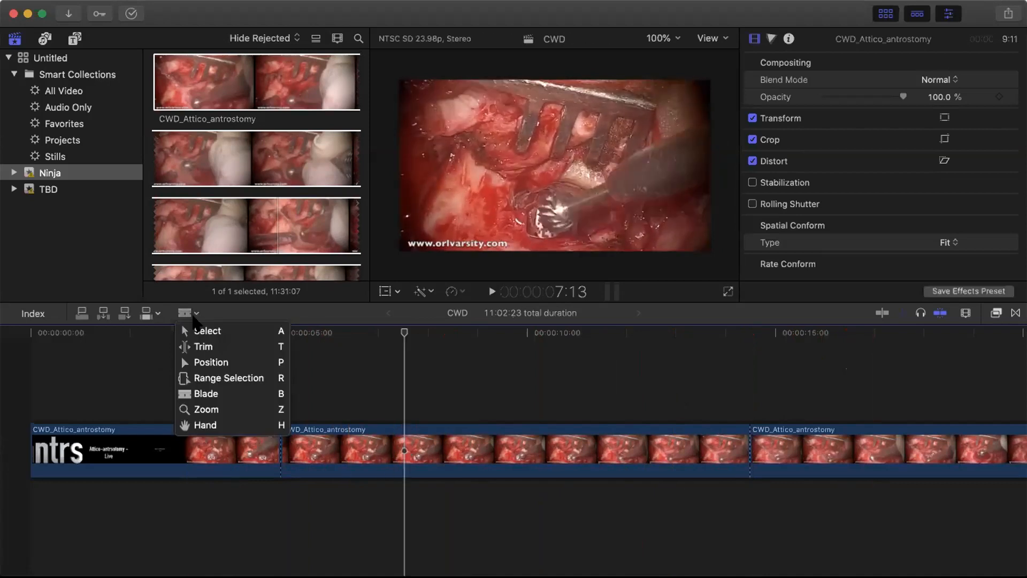
pyautogui.click(206, 331)
pyautogui.click(515, 442)
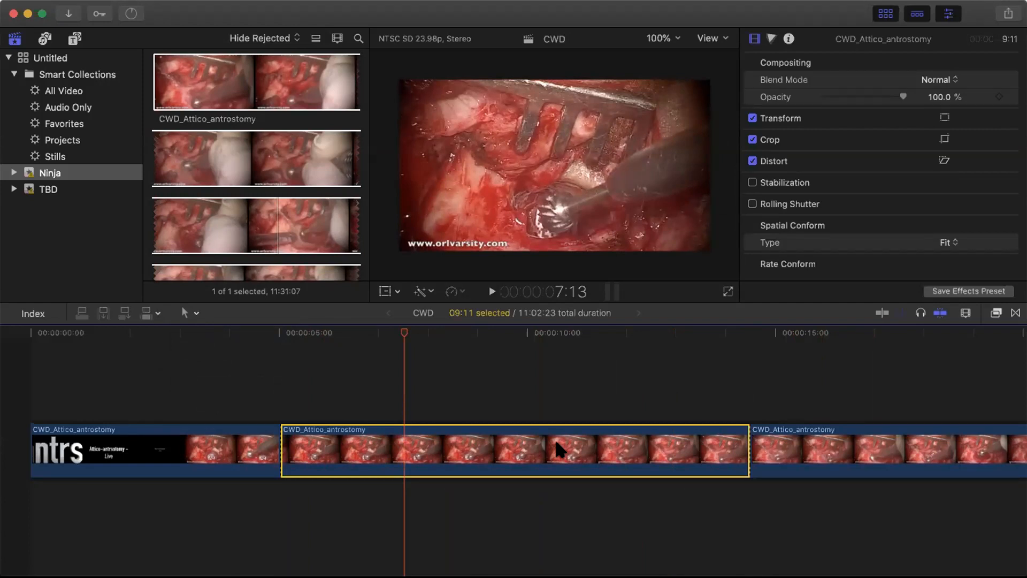
# - Ripple-delete the middle clip, play across the new join, and open Transitions with Cmd+Ctrl+5
pyautogui.press('Delete')
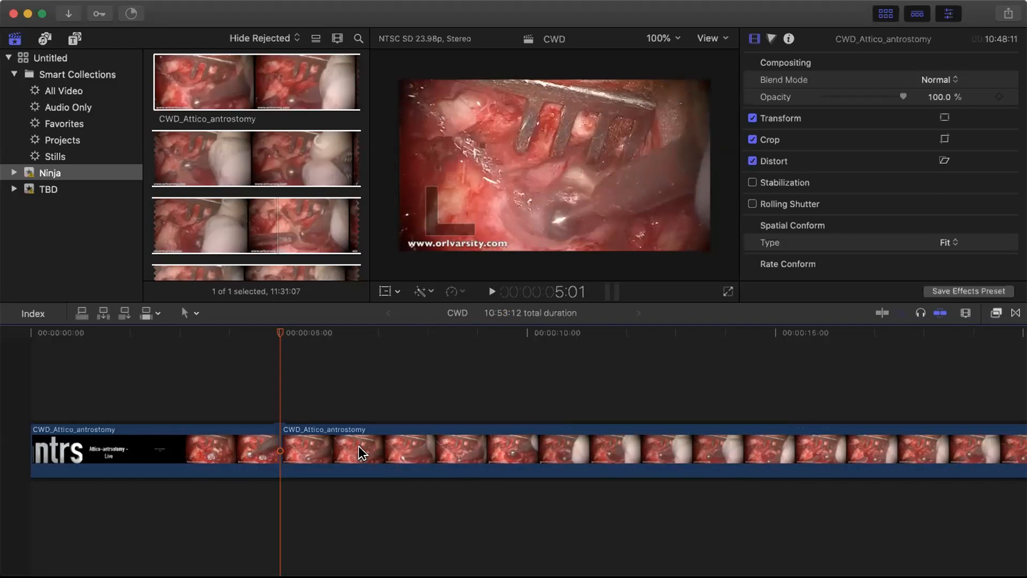
pyautogui.click(256, 333)
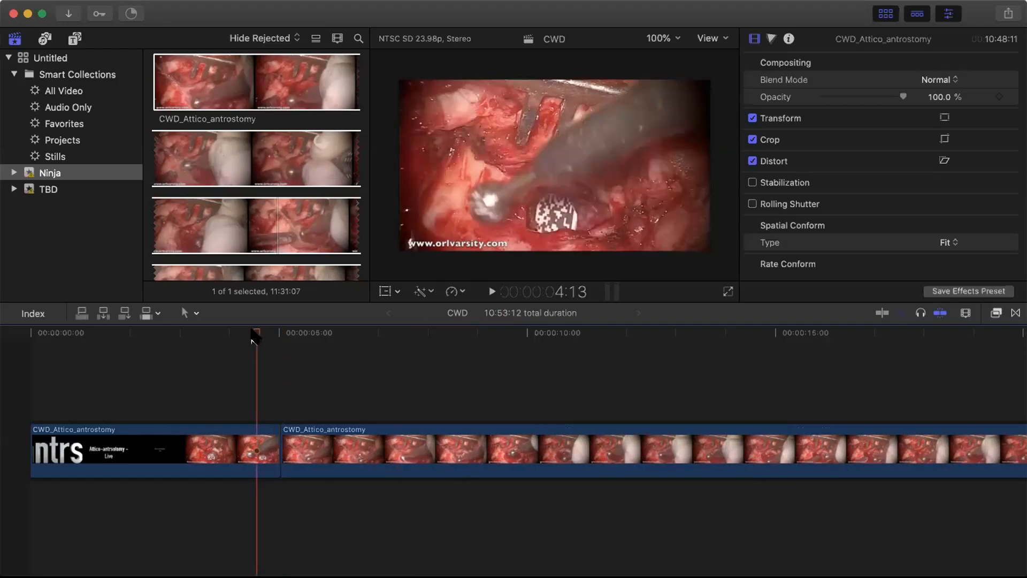
pyautogui.click(488, 291)
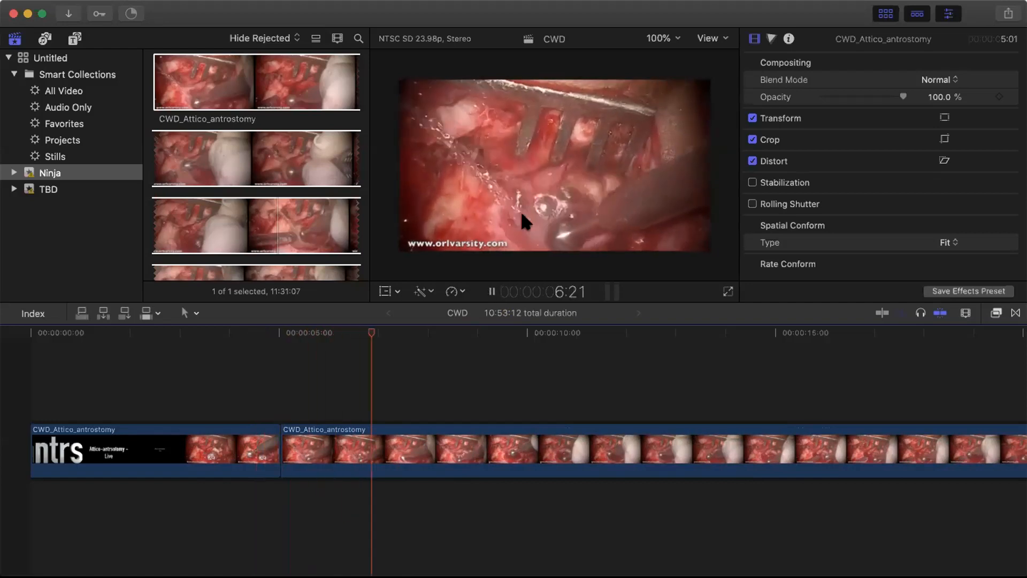
pyautogui.click(489, 291)
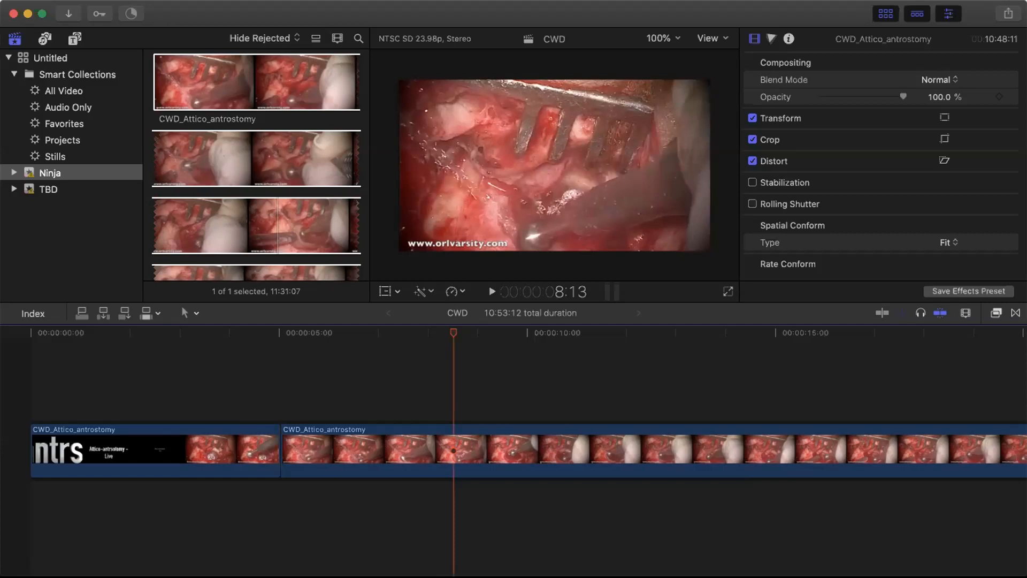
pyautogui.press('ctrl+super+5')
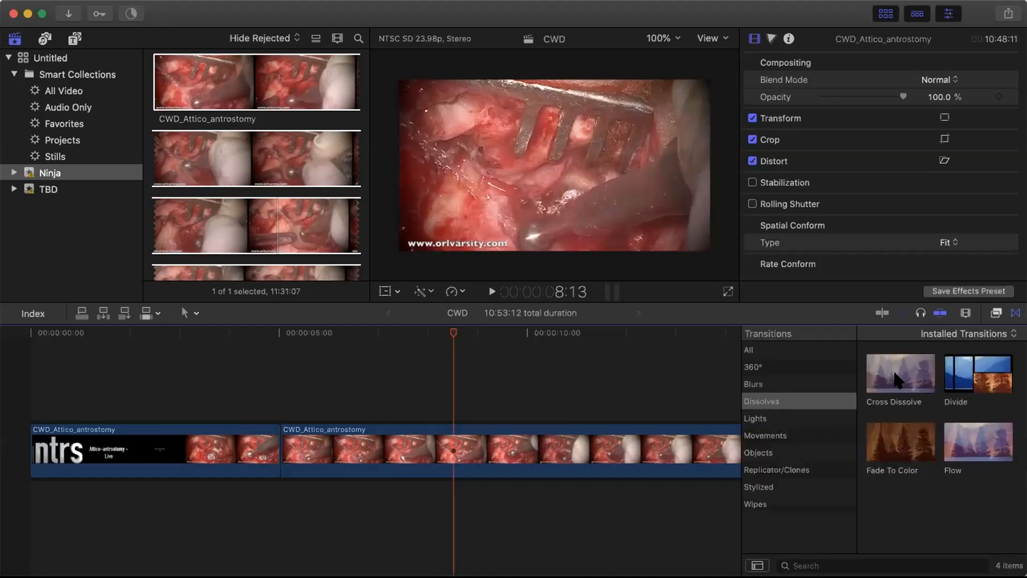
# - Preview Lights, Blurs and Dissolves transitions, then drag a 1:00 Cross Dissolve onto the clips' join
pyautogui.click(868, 376)
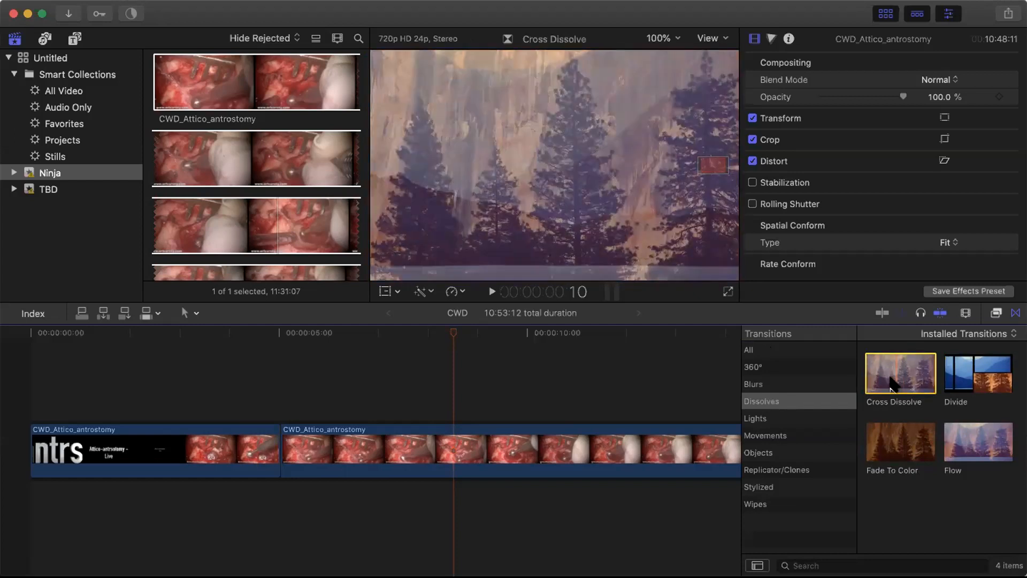
pyautogui.click(756, 422)
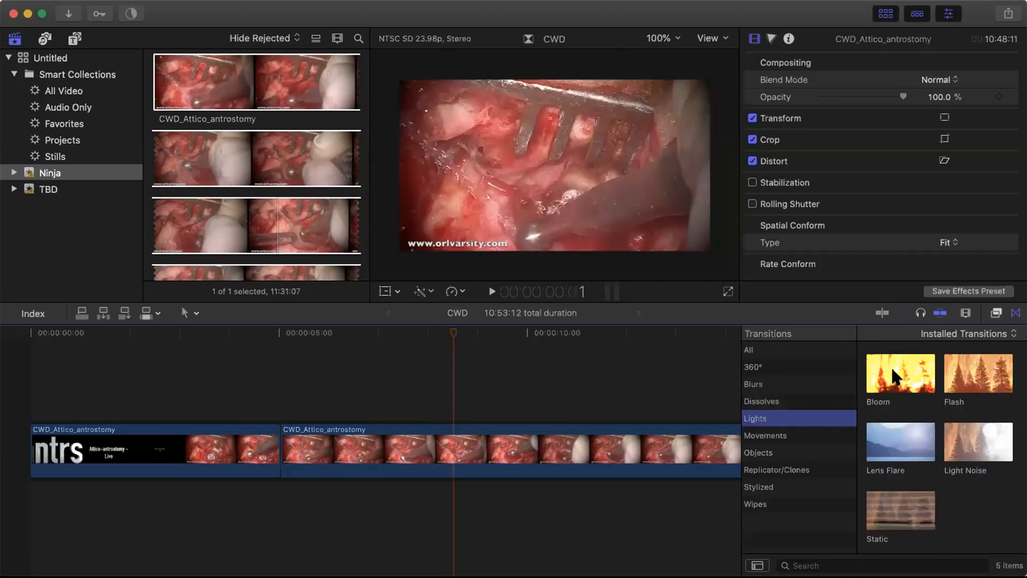
pyautogui.click(767, 383)
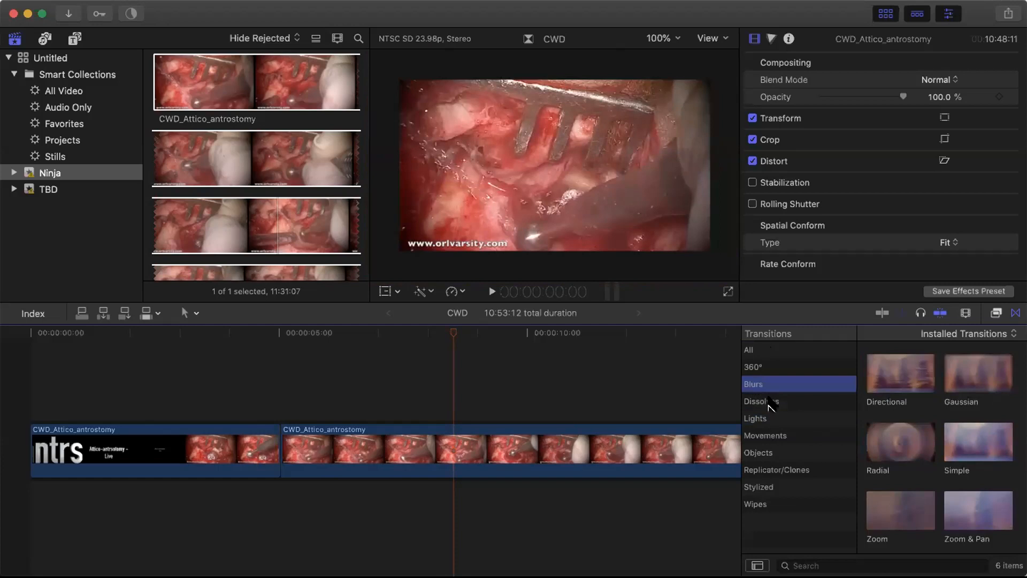
pyautogui.click(769, 402)
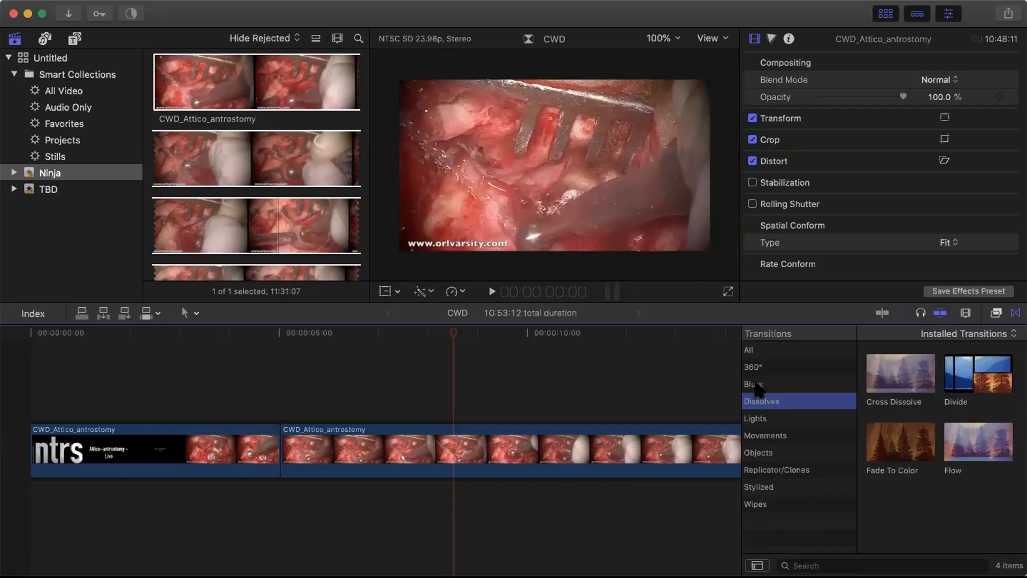
pyautogui.click(758, 385)
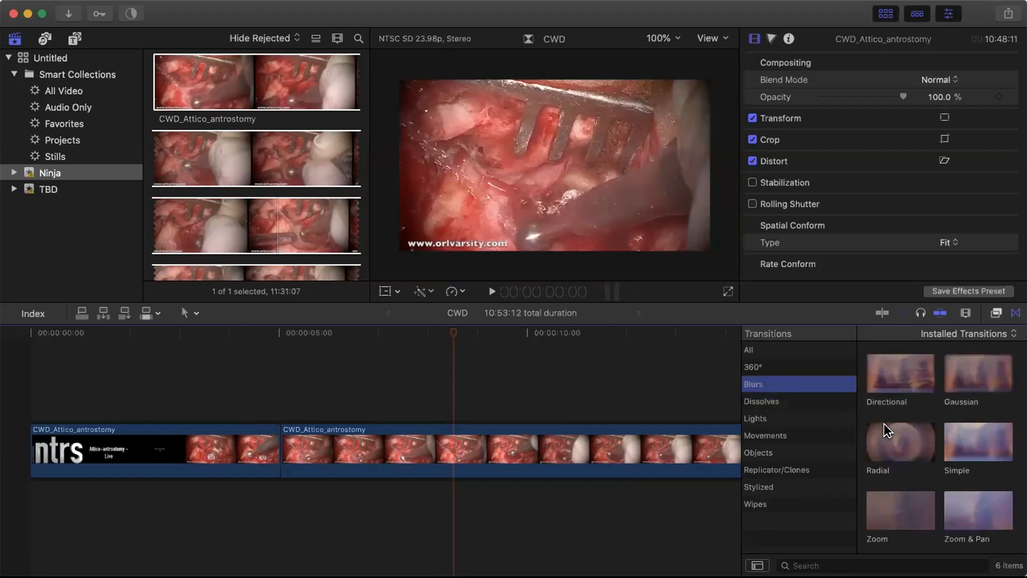
pyautogui.click(869, 445)
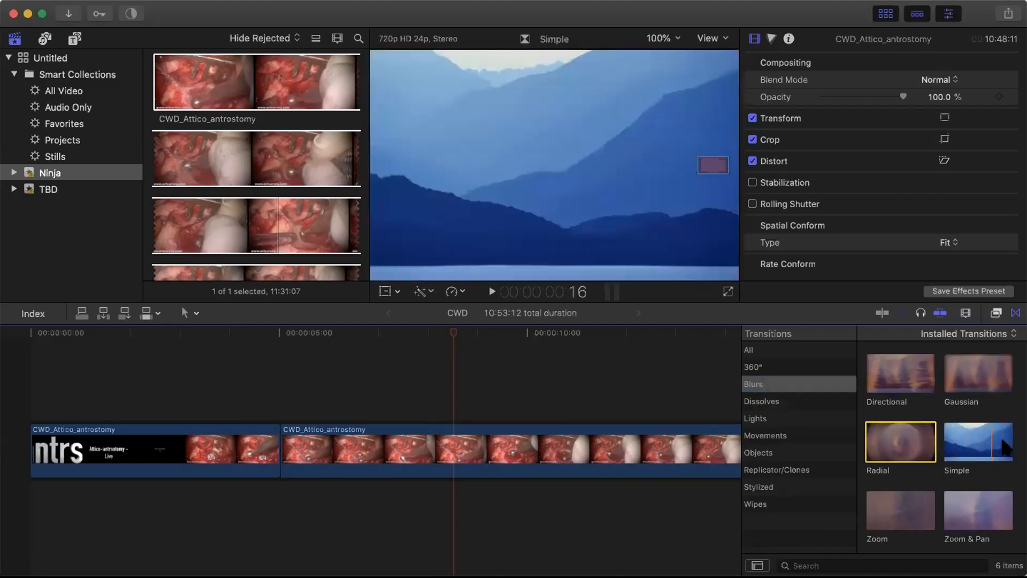
pyautogui.click(756, 350)
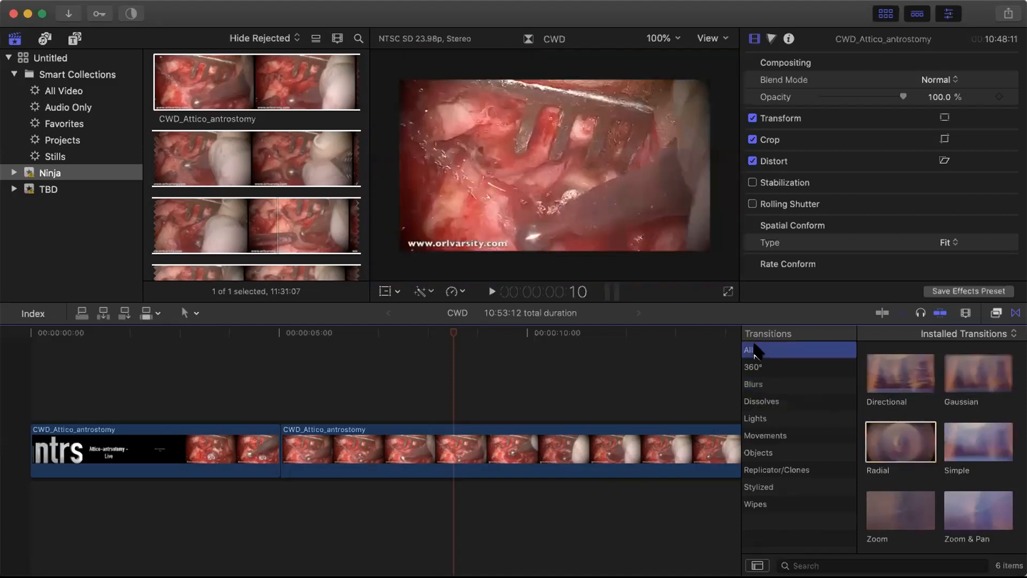
pyautogui.click(888, 362)
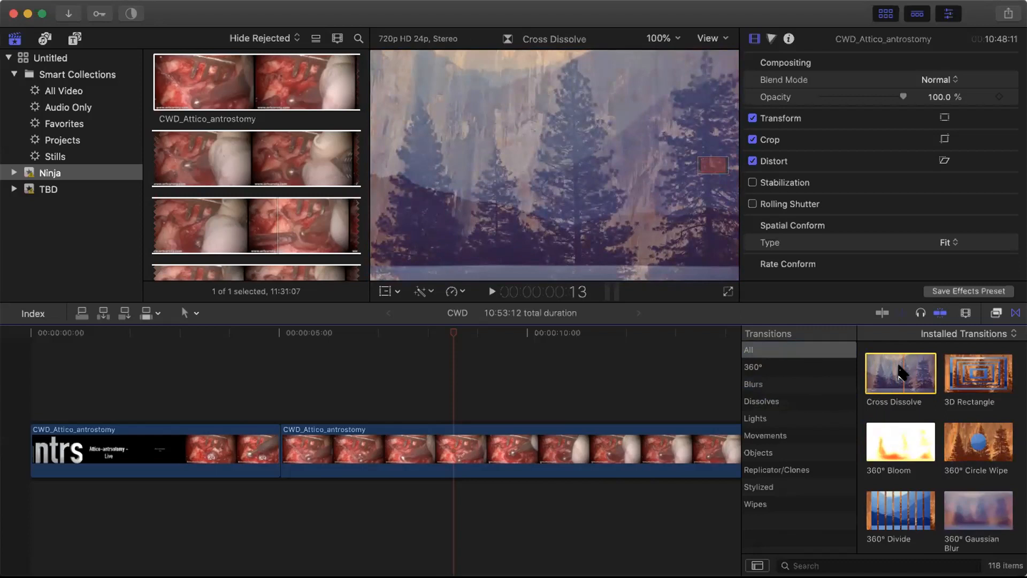
pyautogui.moveTo(899, 372); pyautogui.dragTo(255, 447)
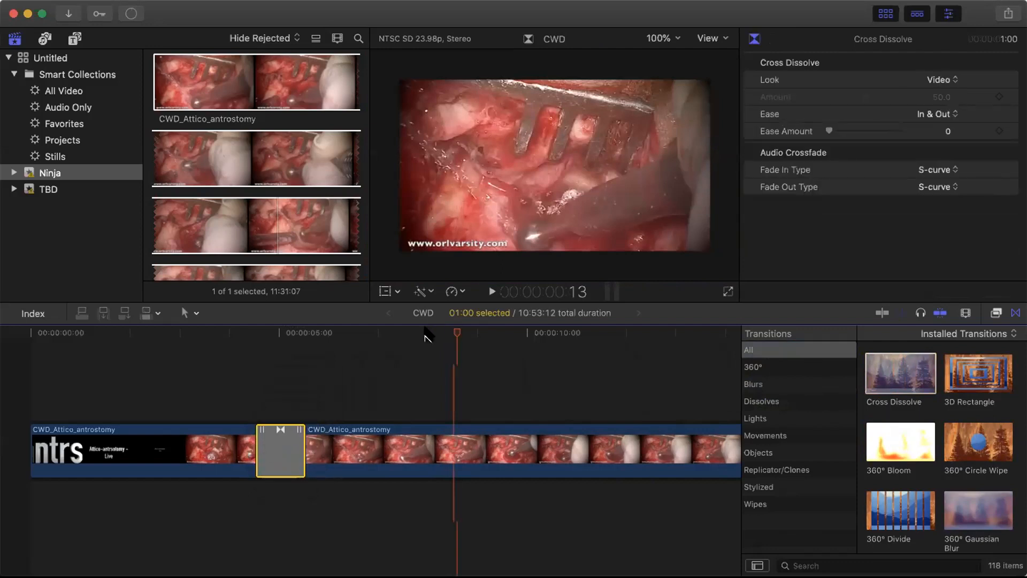
# - Play back the new dissolve from just before it, close the transitions browser, and park the playhead at 7:12
pyautogui.click(209, 336)
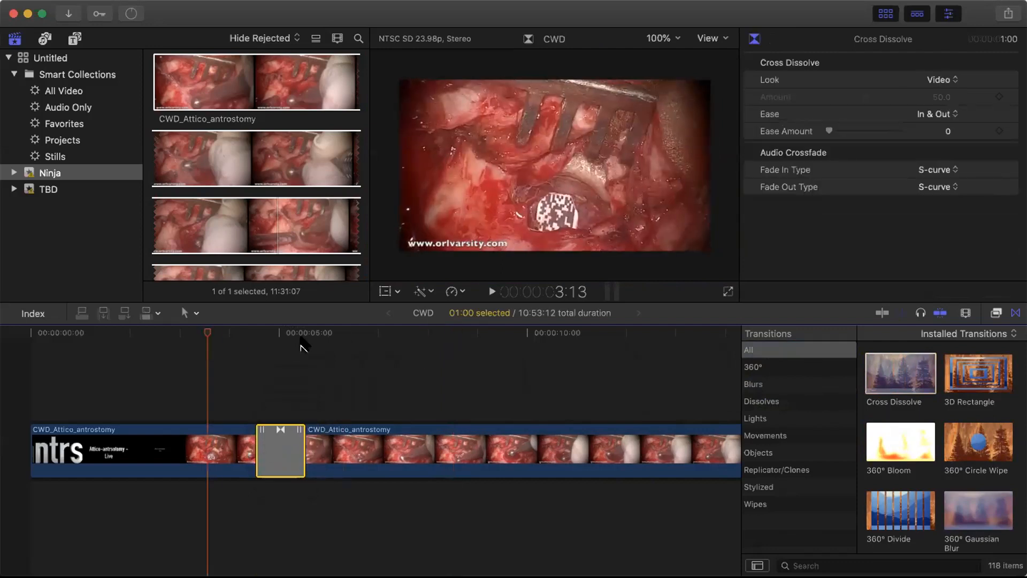
pyautogui.click(490, 292)
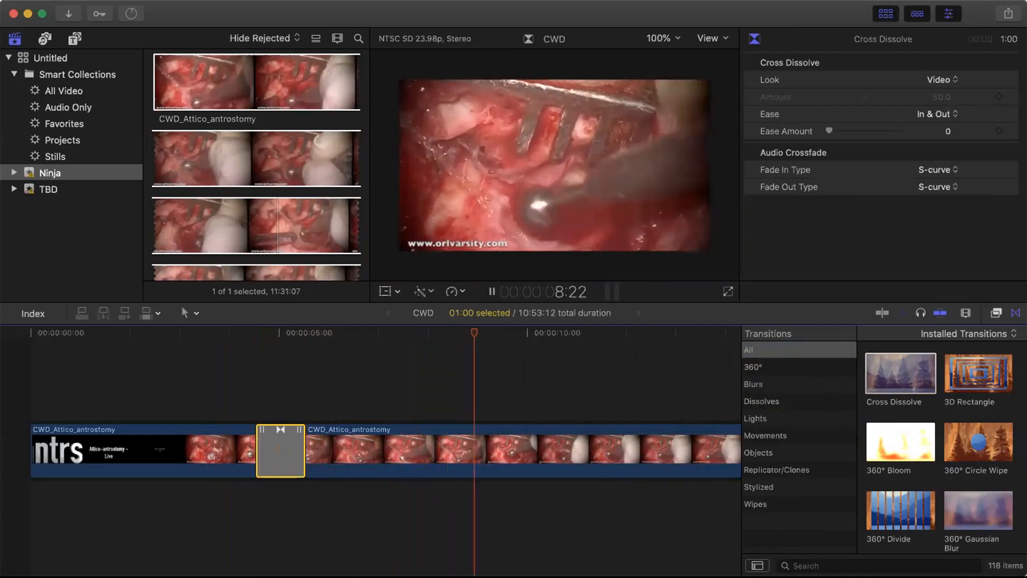
pyautogui.click(1015, 313)
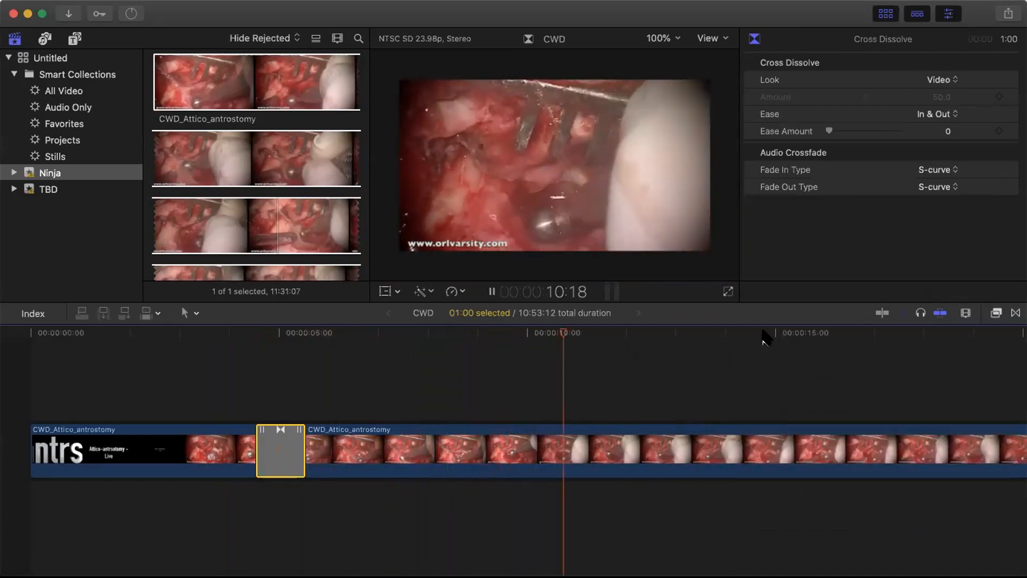
pyautogui.click(492, 292)
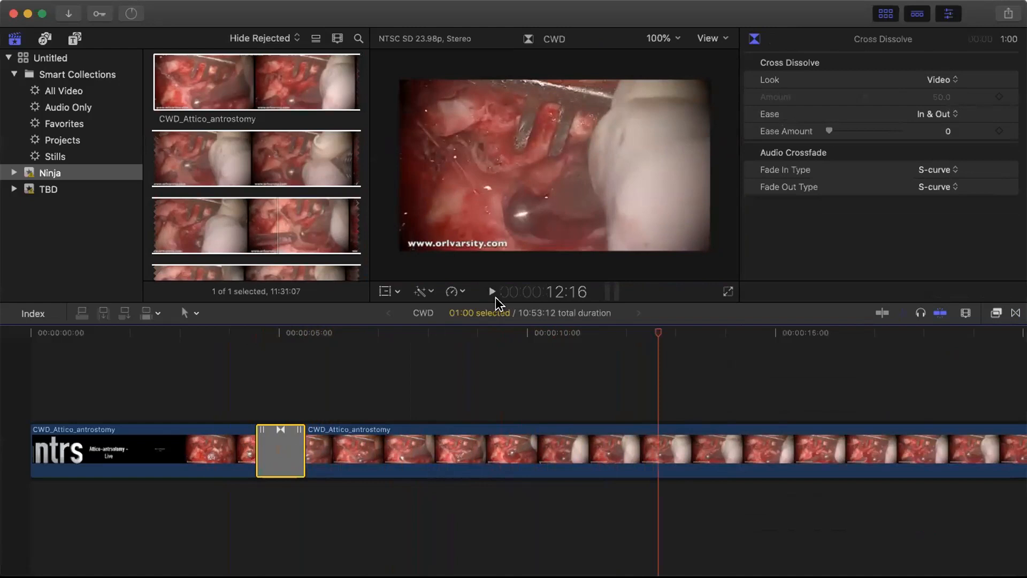
pyautogui.click(399, 378)
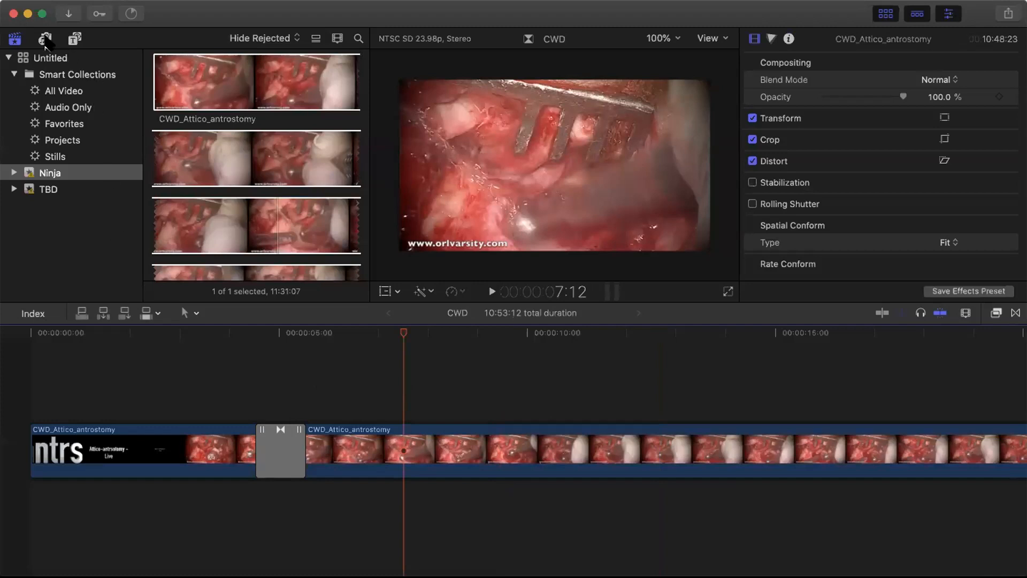
# - Browse the Music and GarageBand libraries in Photos and Audio, ending on the Sound Effects list
pyautogui.click(44, 38)
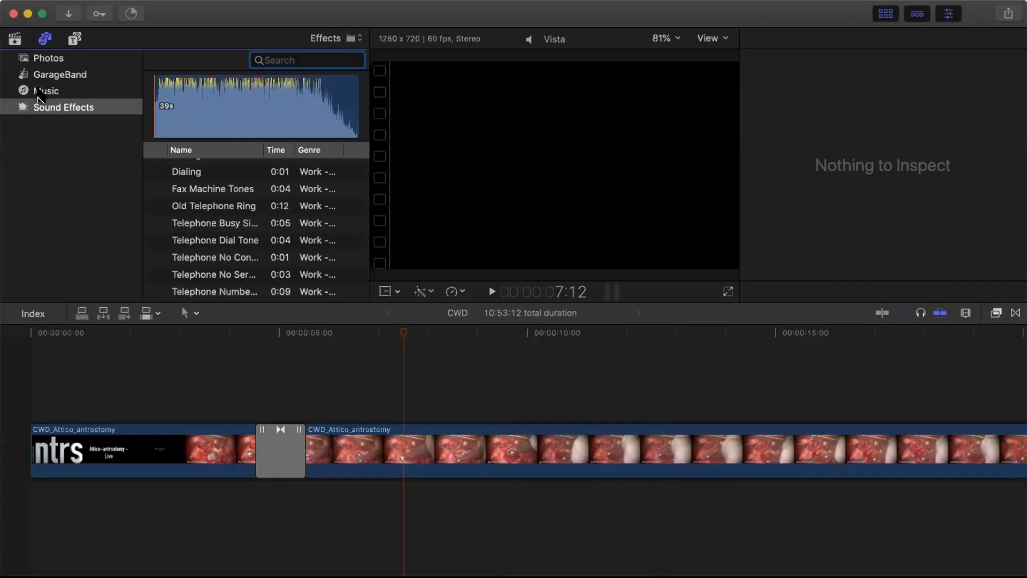
pyautogui.click(41, 96)
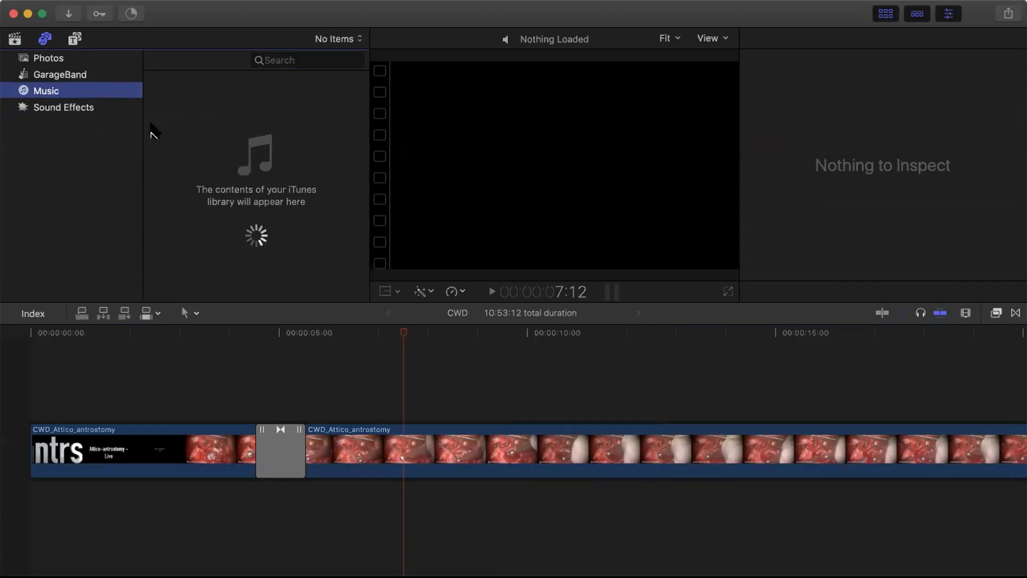
pyautogui.click(63, 107)
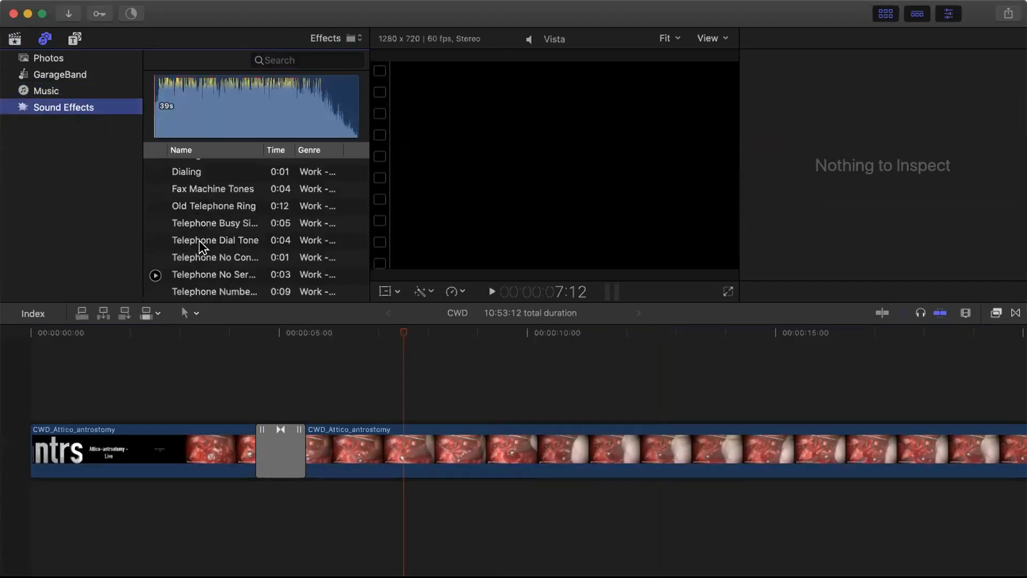
pyautogui.click(50, 81)
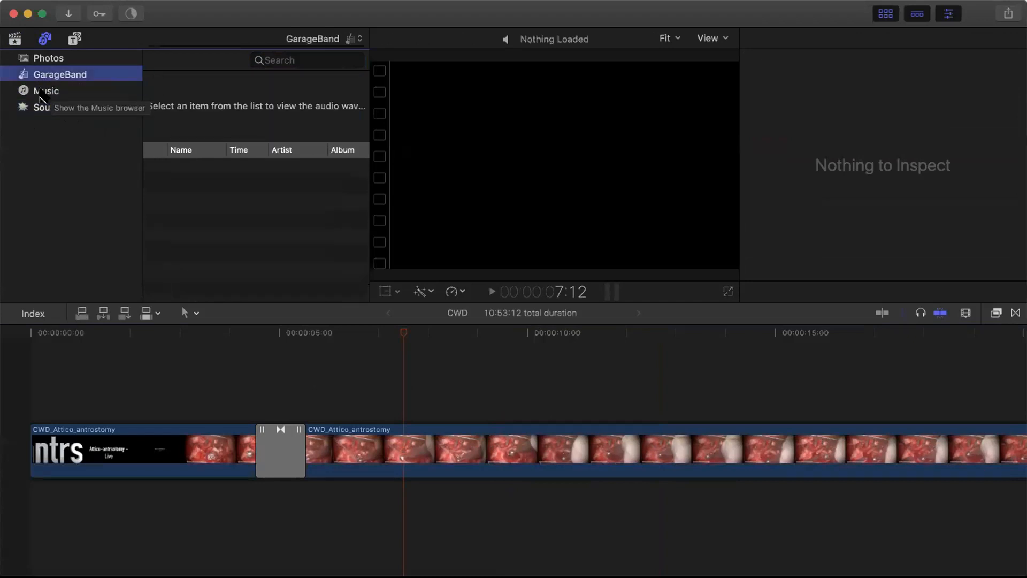
pyautogui.click(40, 94)
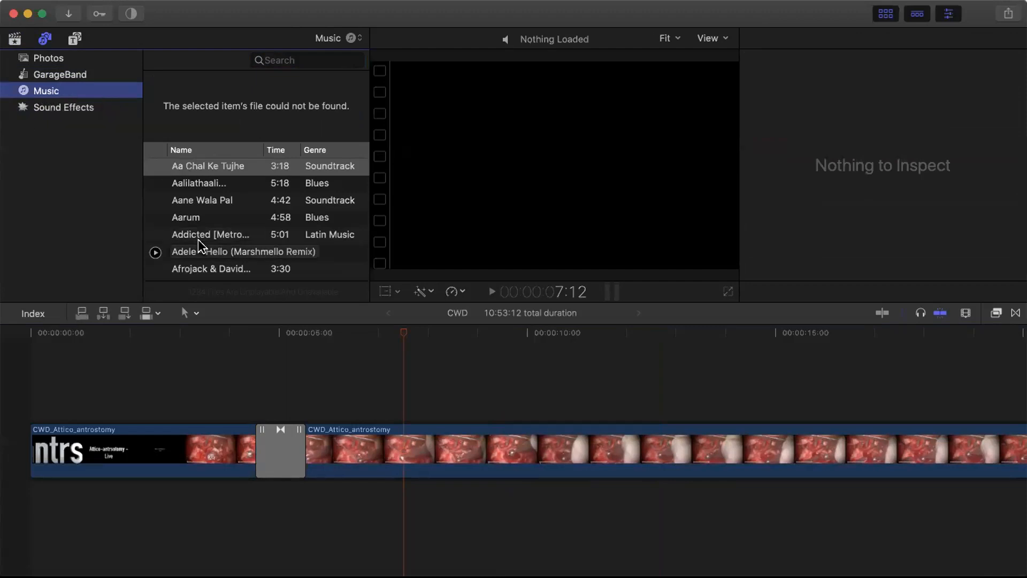
pyautogui.scroll(-5, 198, 239)
pyautogui.scroll(-4, 200, 245)
pyautogui.scroll(-5, 198, 239)
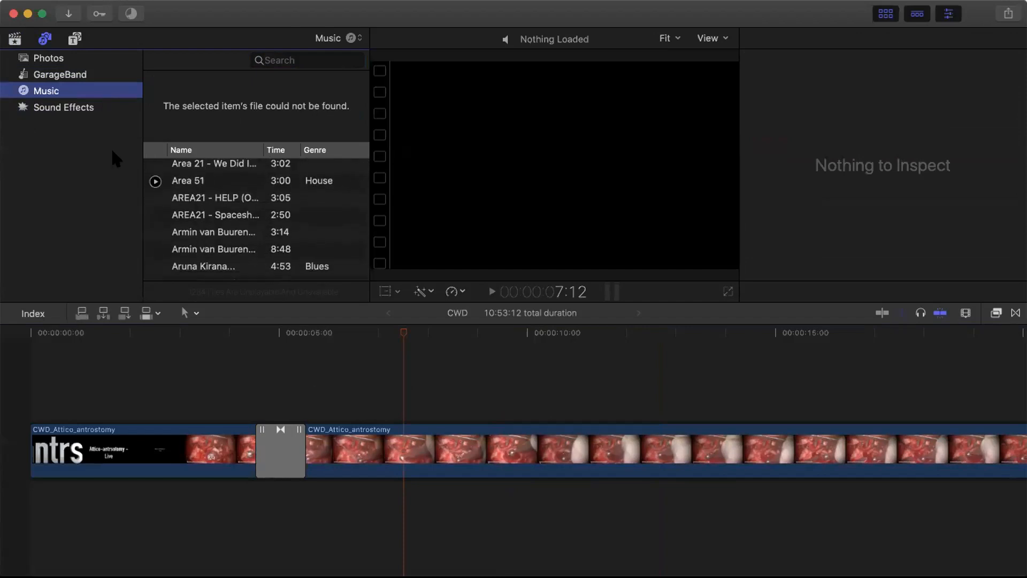
pyautogui.click(61, 109)
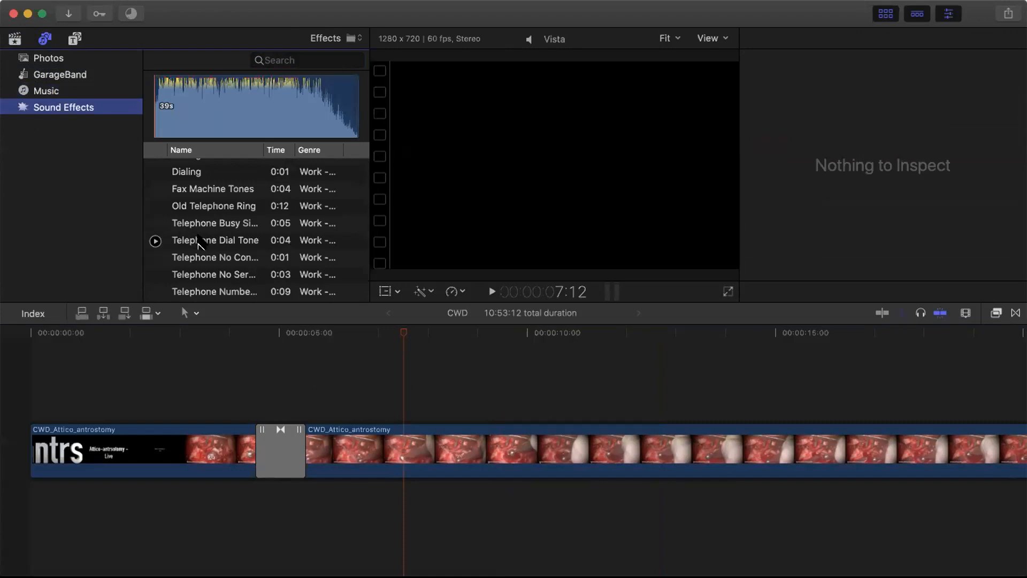
pyautogui.scroll(-5, 198, 243)
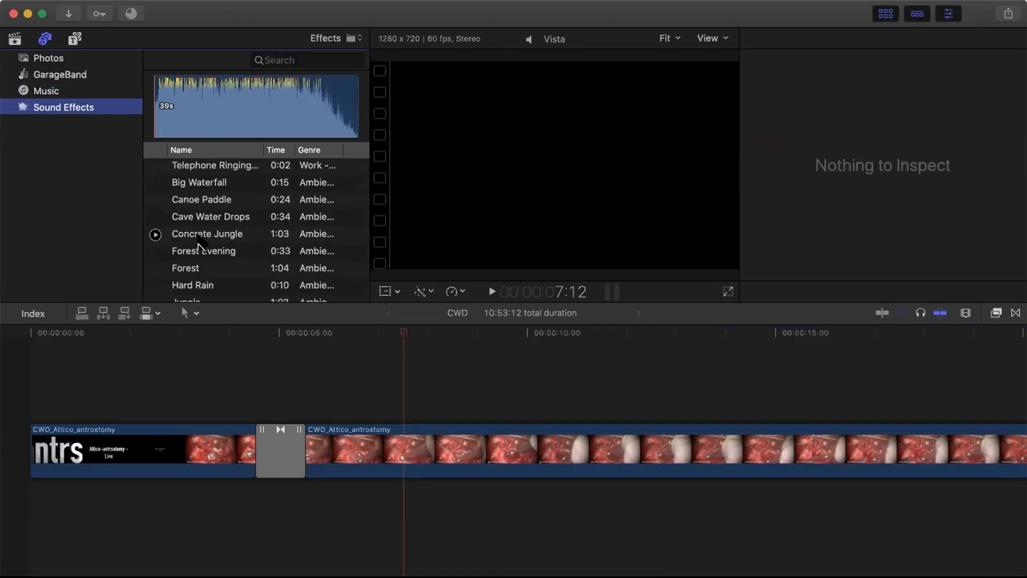
# - Preview the Concrete Jungle and Forest Evening sound effects
pyautogui.click(182, 233)
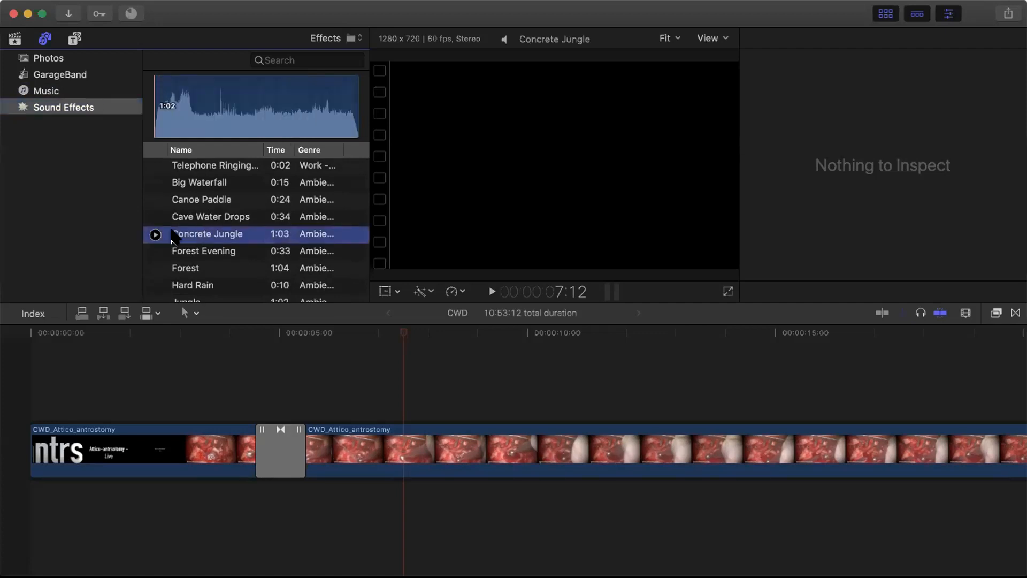
pyautogui.click(154, 235)
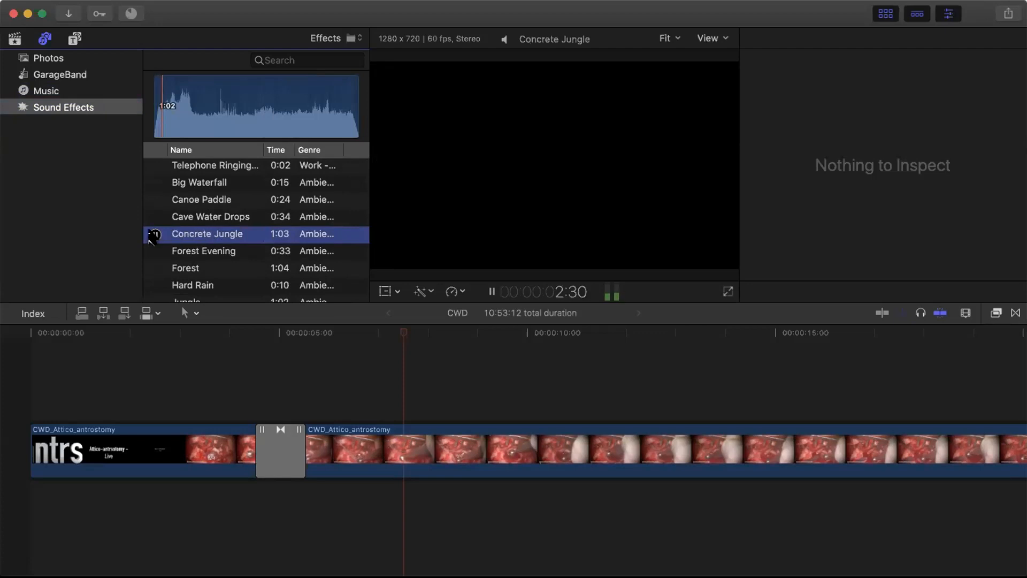
pyautogui.click(155, 235)
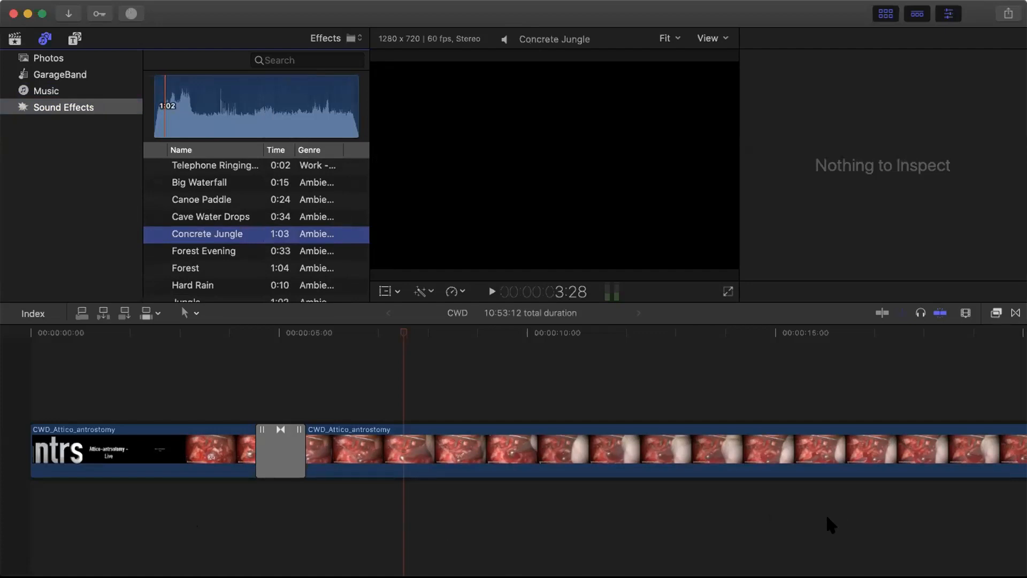
pyautogui.click(192, 251)
pyautogui.click(155, 252)
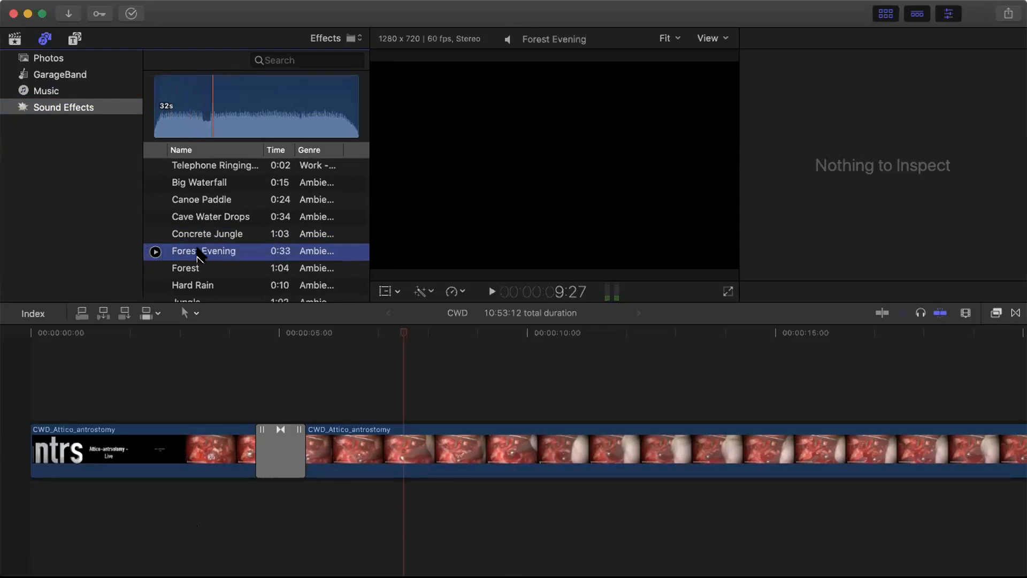
# - Place Forest Evening under the clips from the timeline start, play it back, and set its volume to 1.1 dB
pyautogui.moveTo(150, 330); pyautogui.dragTo(34, 416)
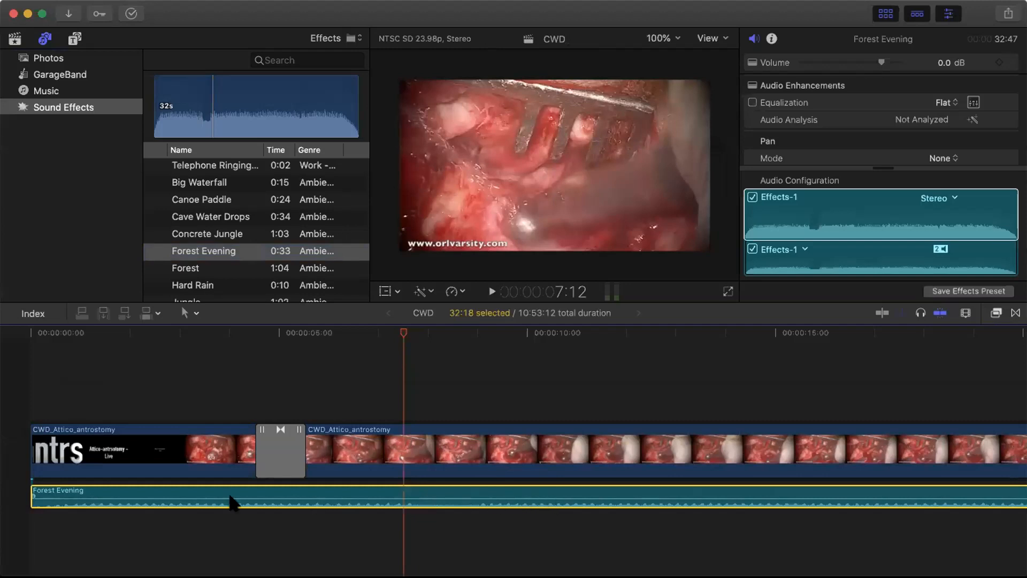
pyautogui.moveTo(355, 490)
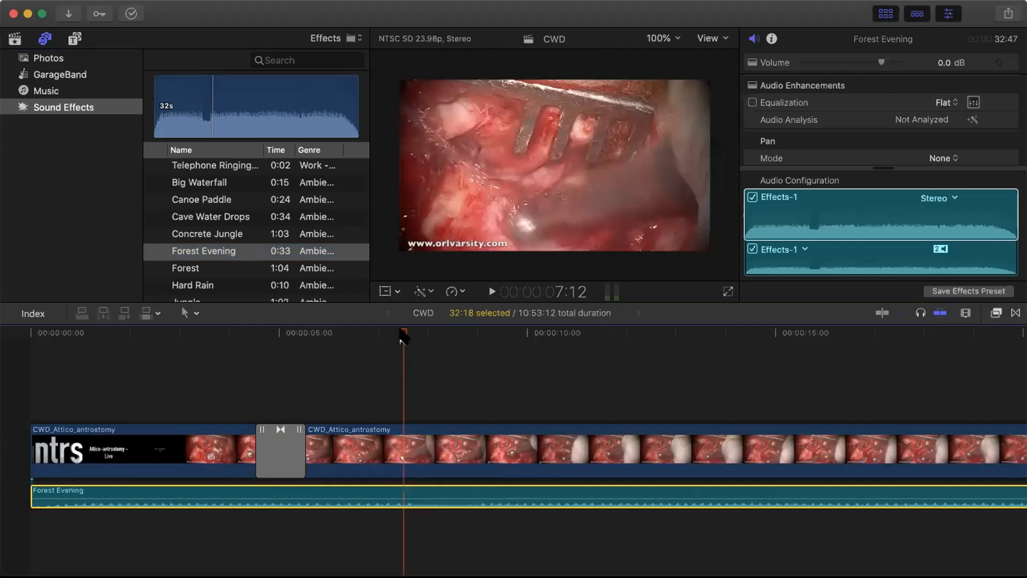
pyautogui.click(193, 336)
pyautogui.click(489, 292)
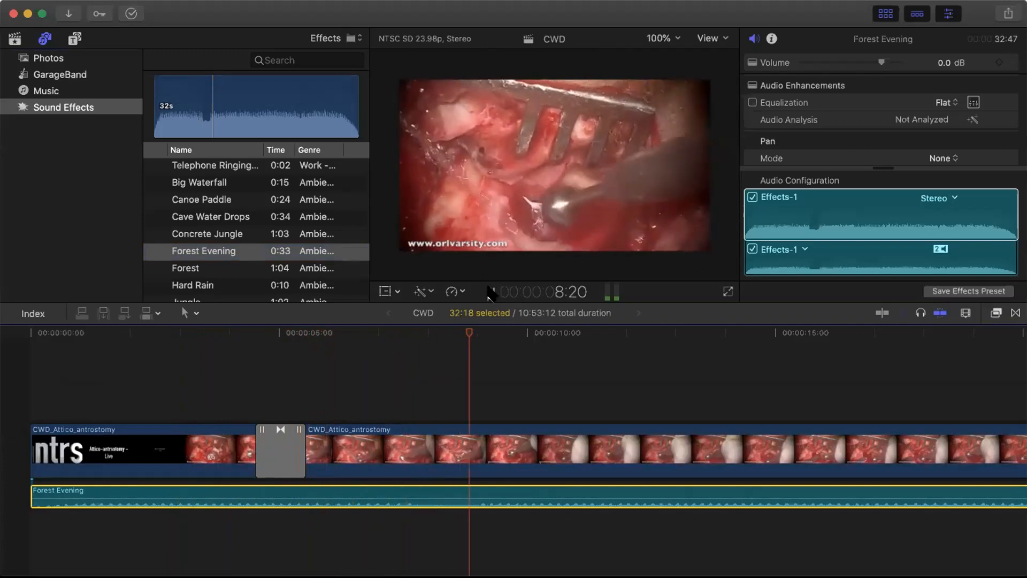
pyautogui.click(489, 291)
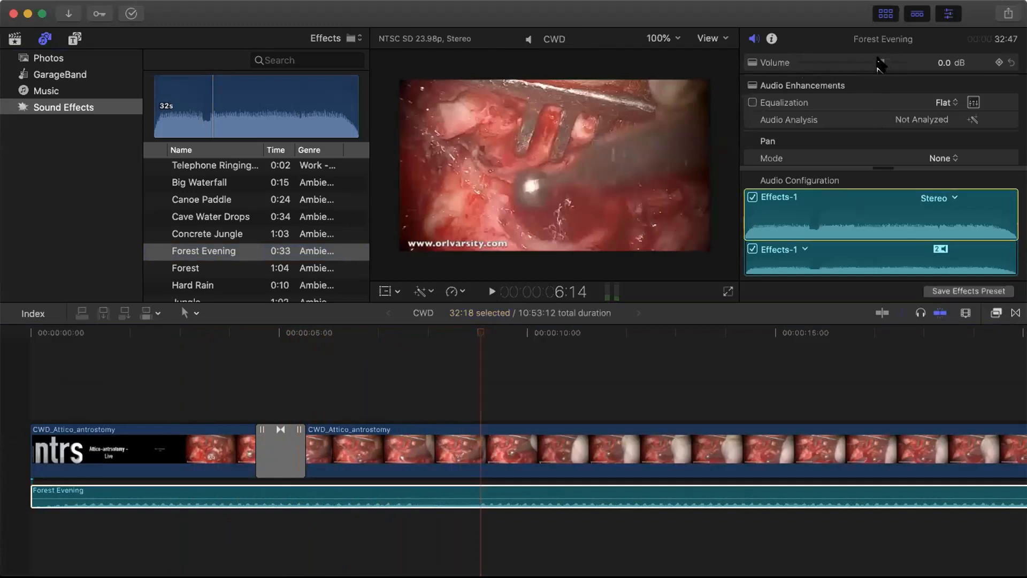
pyautogui.moveTo(878, 62)
pyautogui.mouseDown()
pyautogui.moveTo(828, 63)
pyautogui.moveTo(880, 63)
pyautogui.mouseUp()
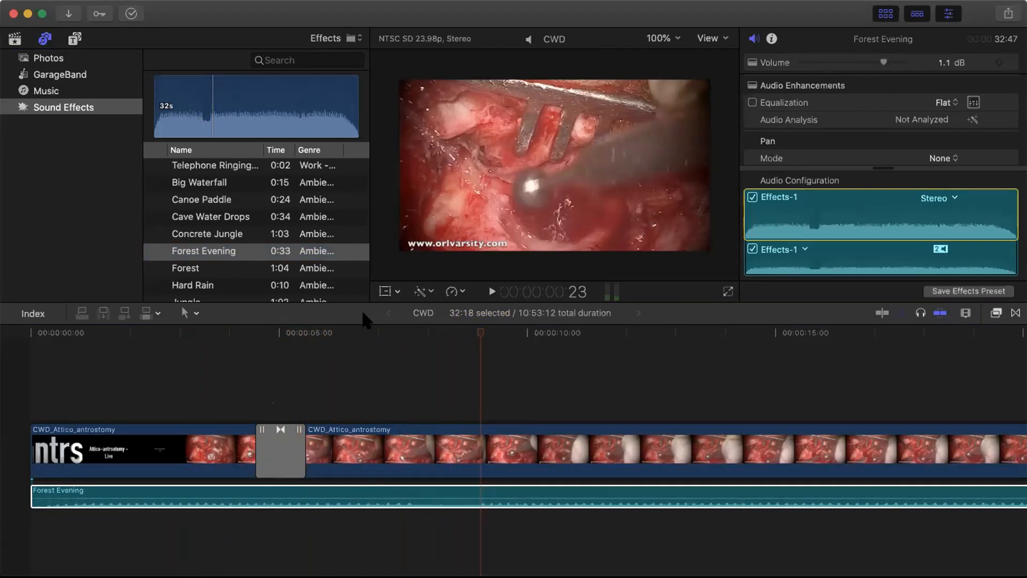
pyautogui.click(46, 60)
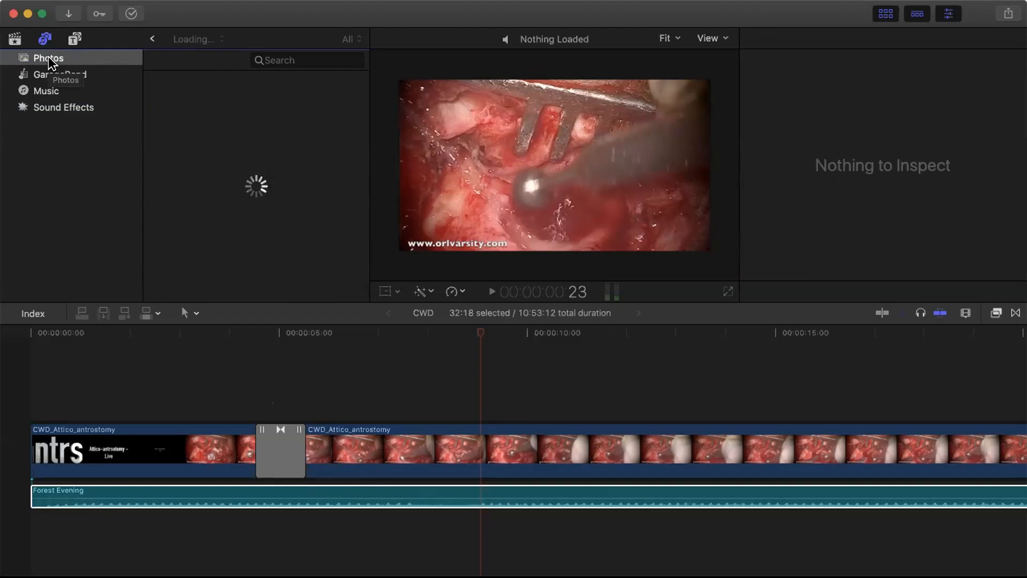
# - Search the Photos library for 'Microscope', then bring up the Media Import window for the Ninja event
pyautogui.click(279, 57)
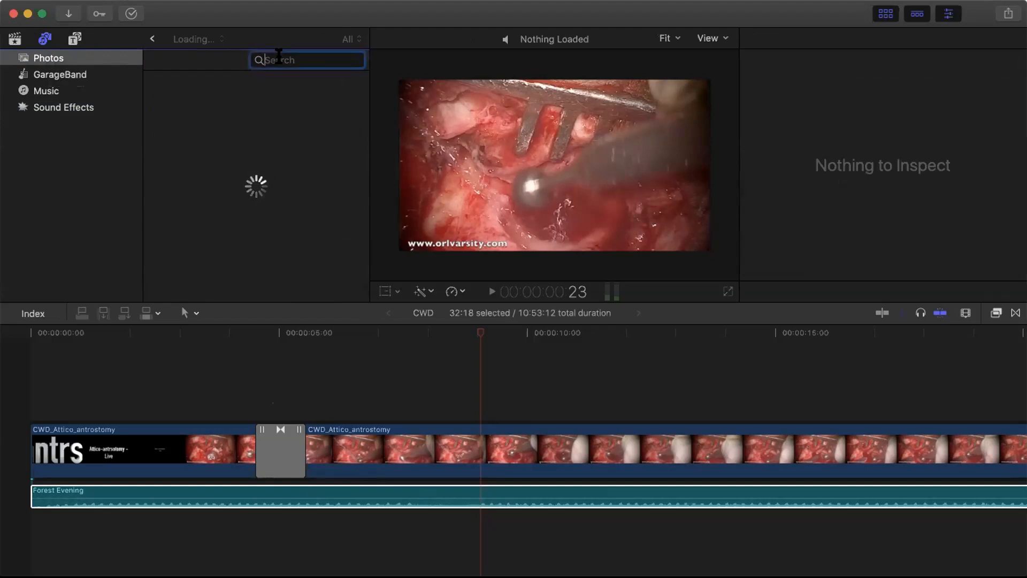
pyautogui.click(15, 38)
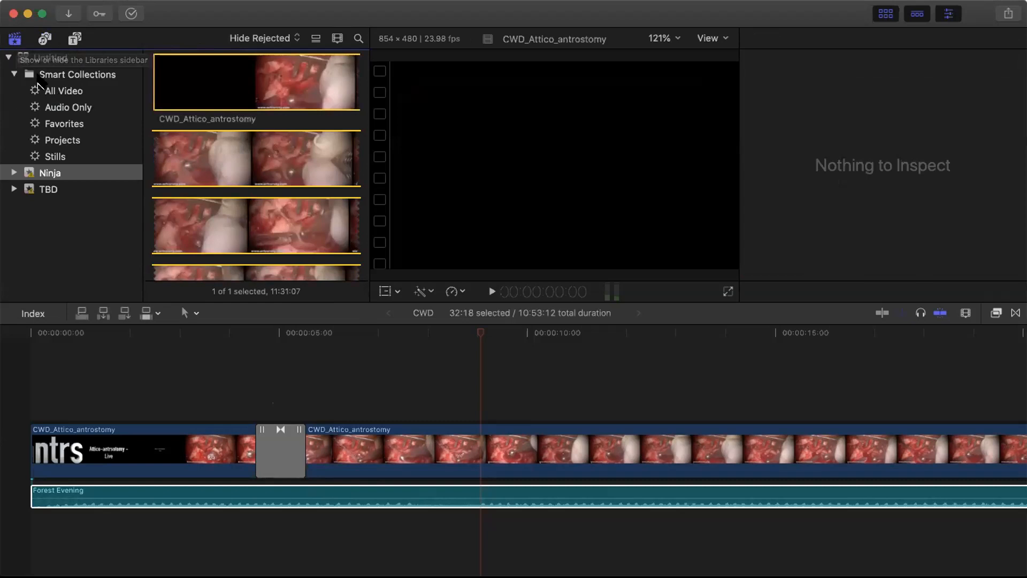
pyautogui.click(44, 40)
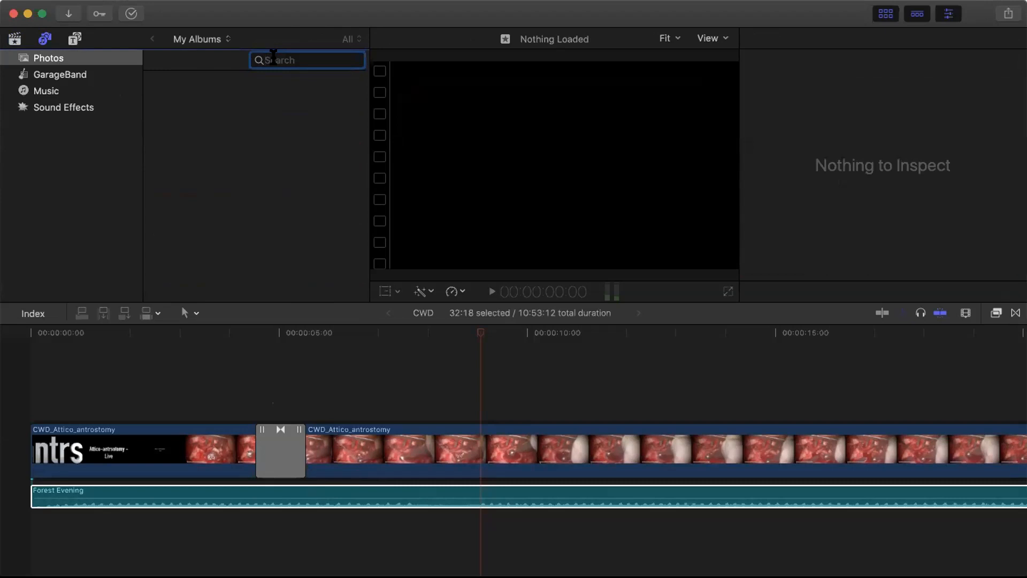
pyautogui.write('Microscope')
pyautogui.press('super+a')
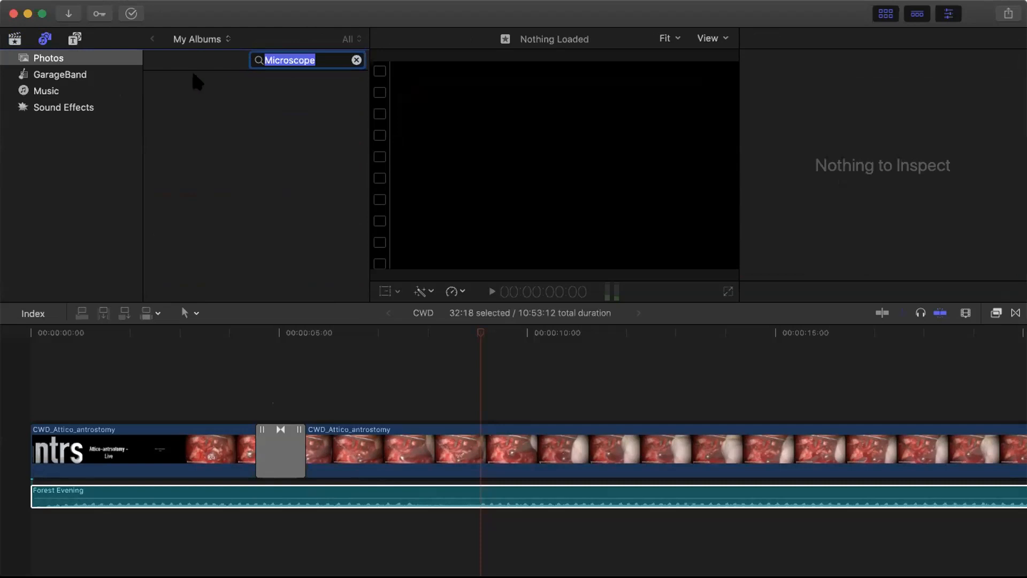
pyautogui.click(65, 16)
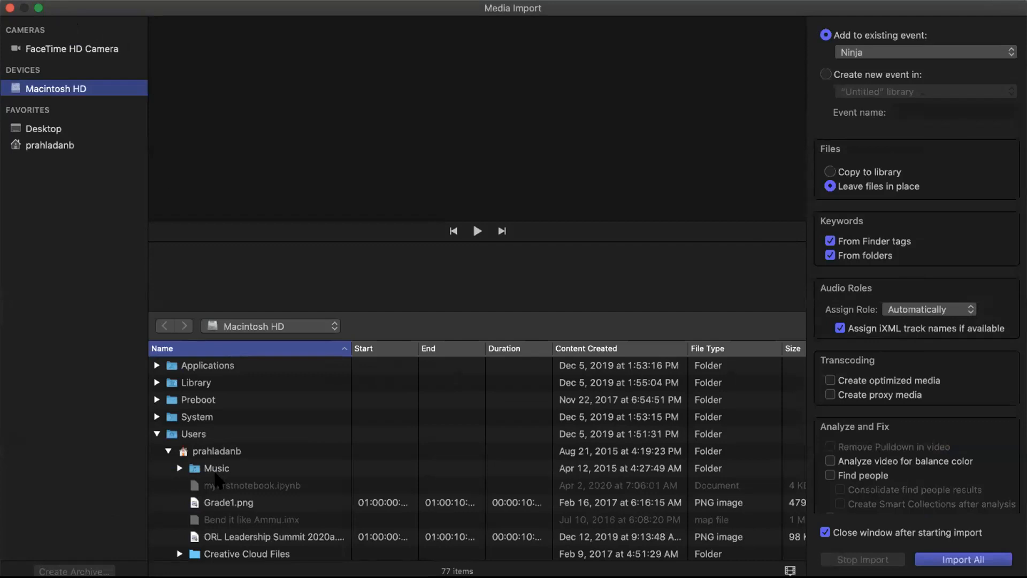
# - Import microscope.jpg from the Desktop CWD folder into the Ninja event
pyautogui.scroll(-10, 216, 477)
pyautogui.scroll(-4, 217, 478)
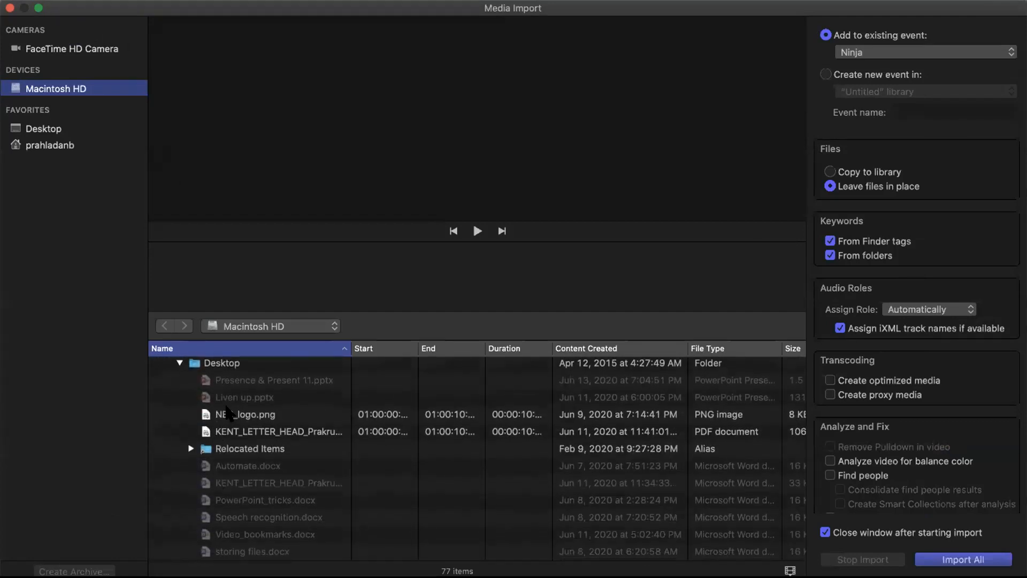
pyautogui.scroll(-7, 227, 444)
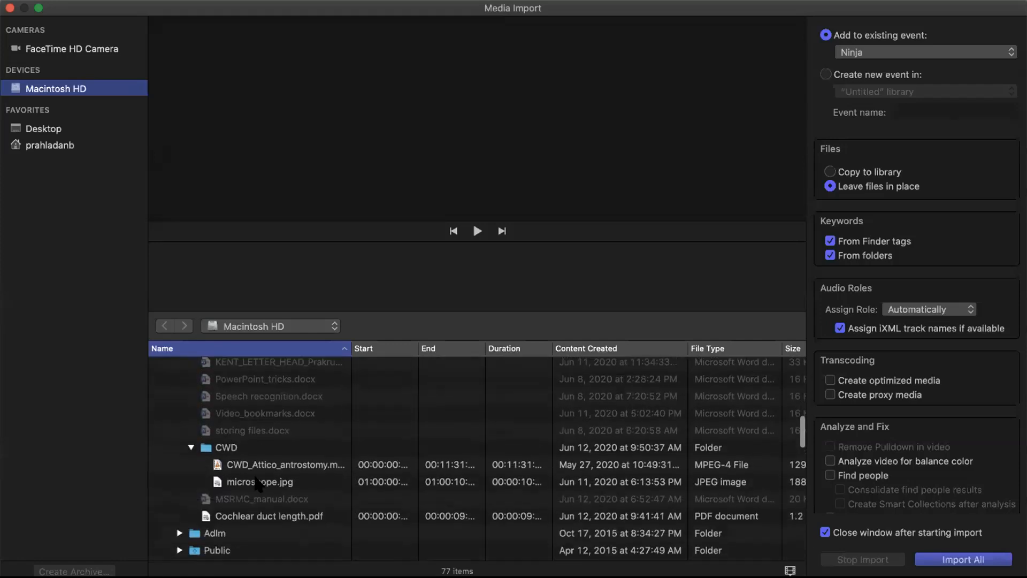
pyautogui.click(258, 483)
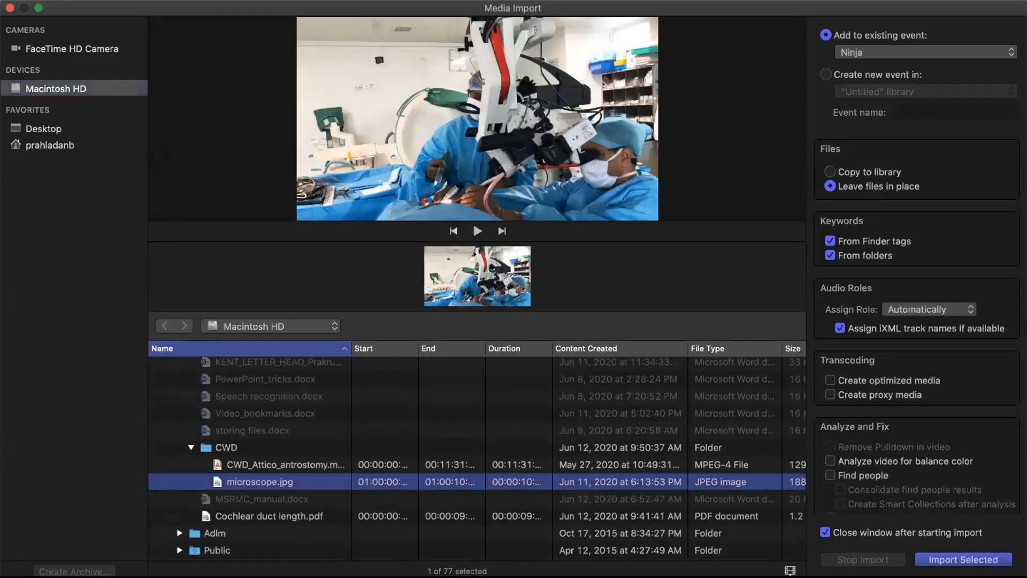
pyautogui.press('Return')
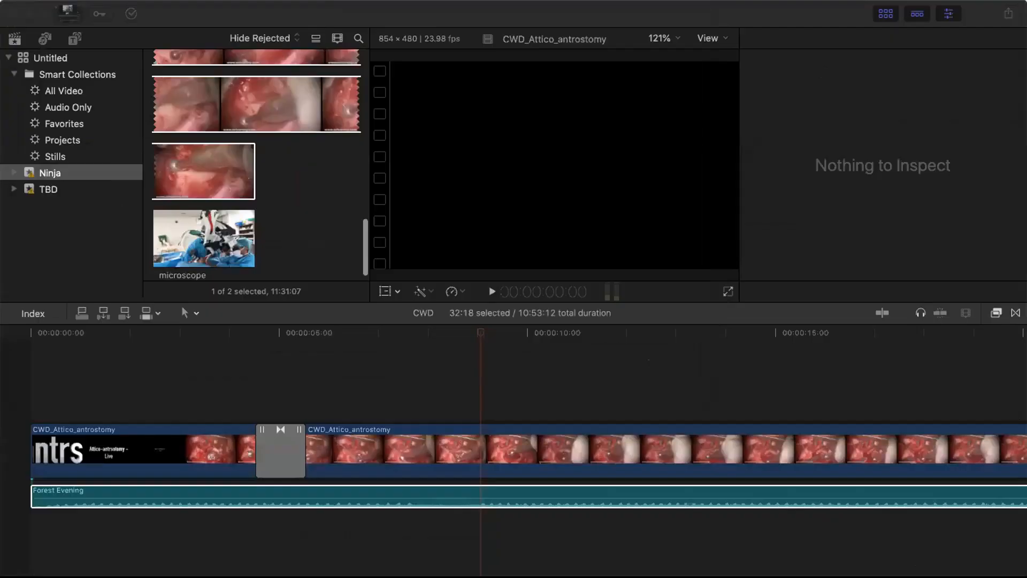
pyautogui.click(169, 222)
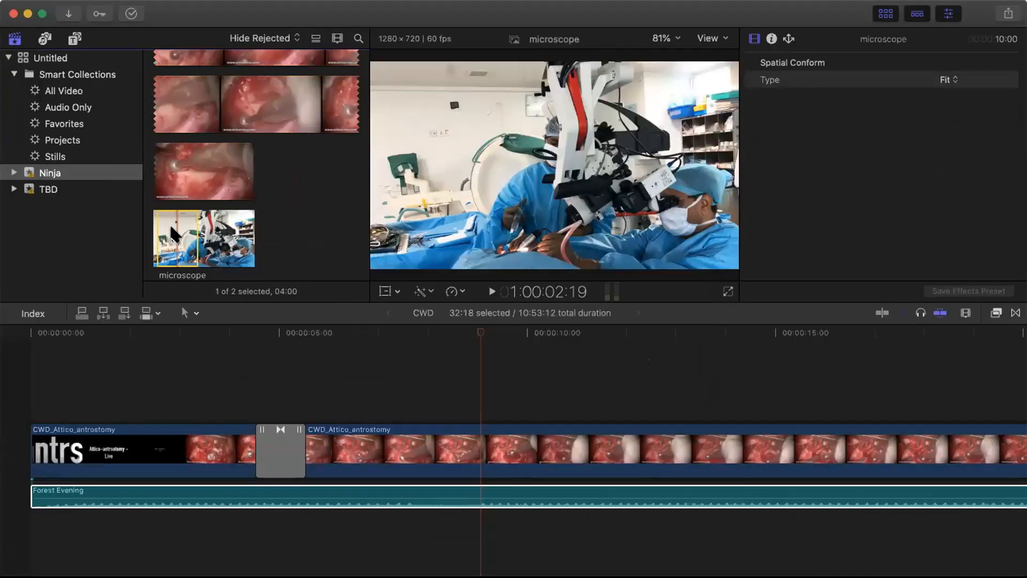
# - Clear the Microscope search in Photos, then return to the library and select the microscope clip
pyautogui.click(45, 38)
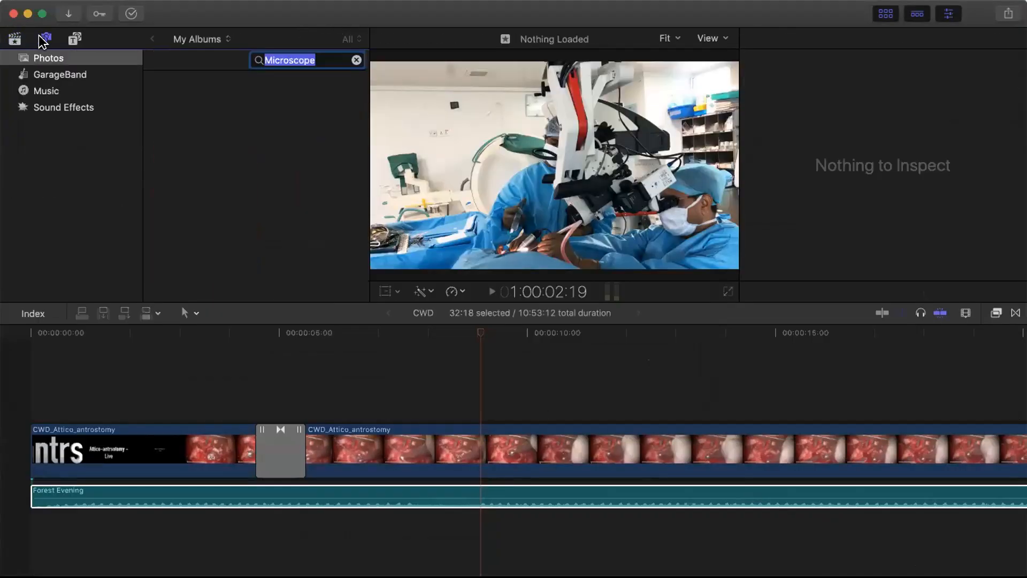
pyautogui.click(47, 59)
pyautogui.click(356, 60)
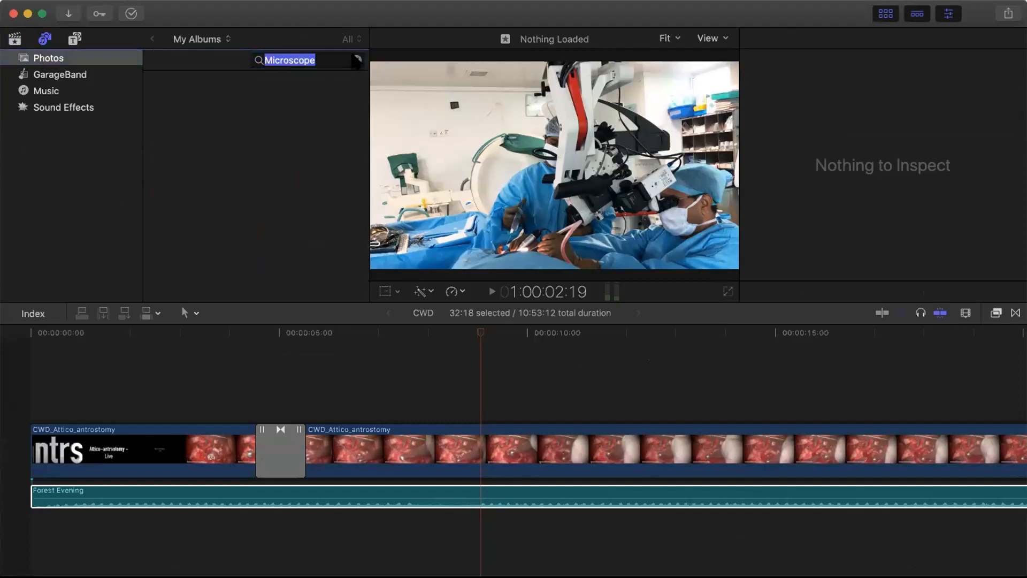
pyautogui.click(14, 40)
pyautogui.click(178, 228)
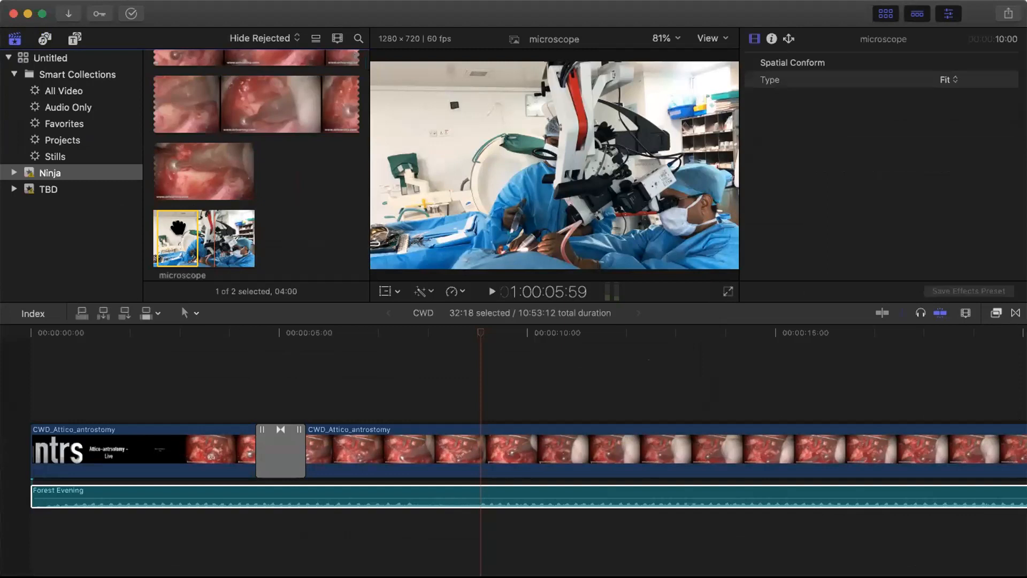
# - Place the whole microscope still at the CWD timeline start and move the playhead to its end
pyautogui.moveTo(210, 228); pyautogui.dragTo(255, 227)
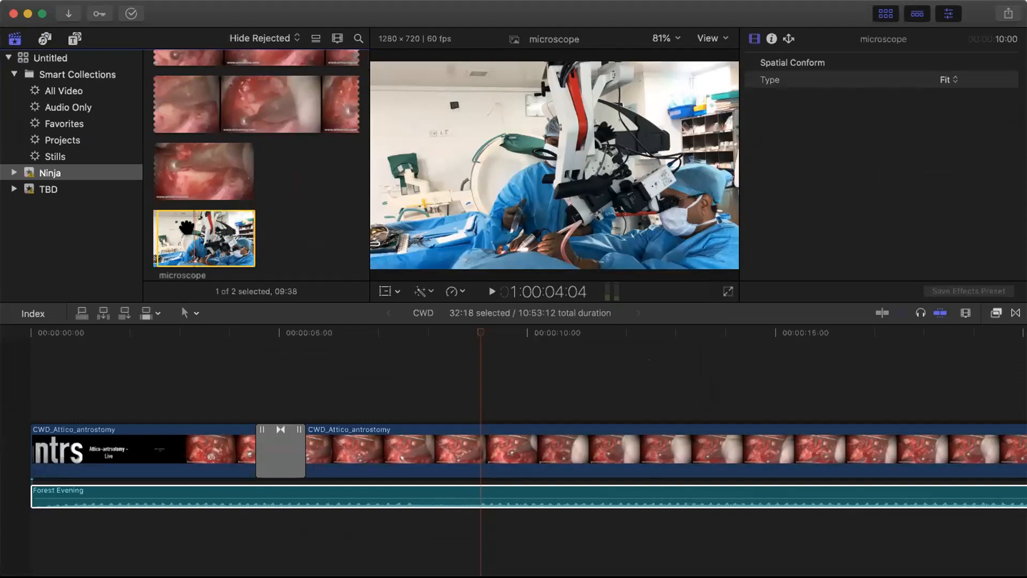
pyautogui.moveTo(185, 229); pyautogui.dragTo(23, 457)
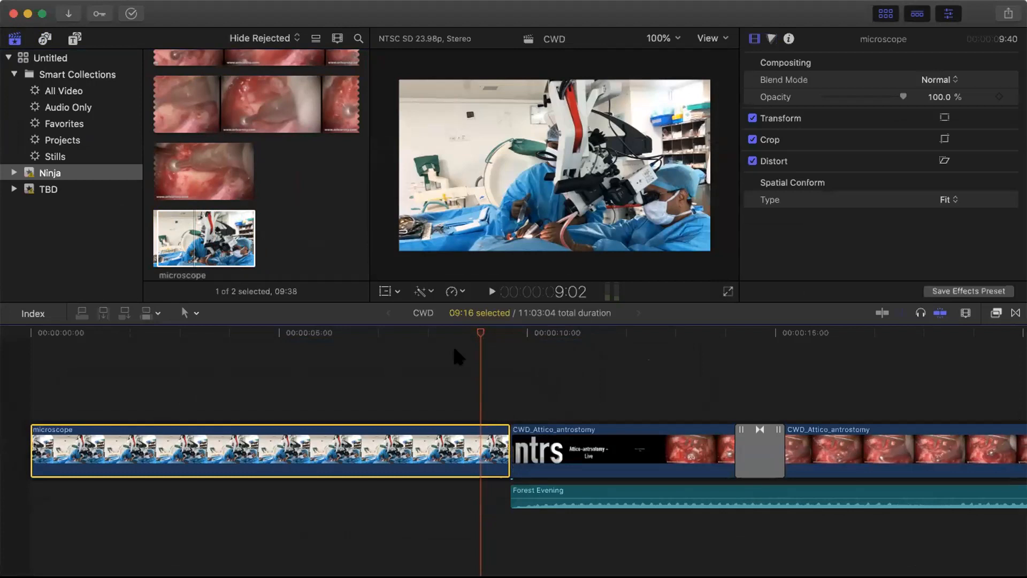
pyautogui.moveTo(481, 333); pyautogui.dragTo(413, 379)
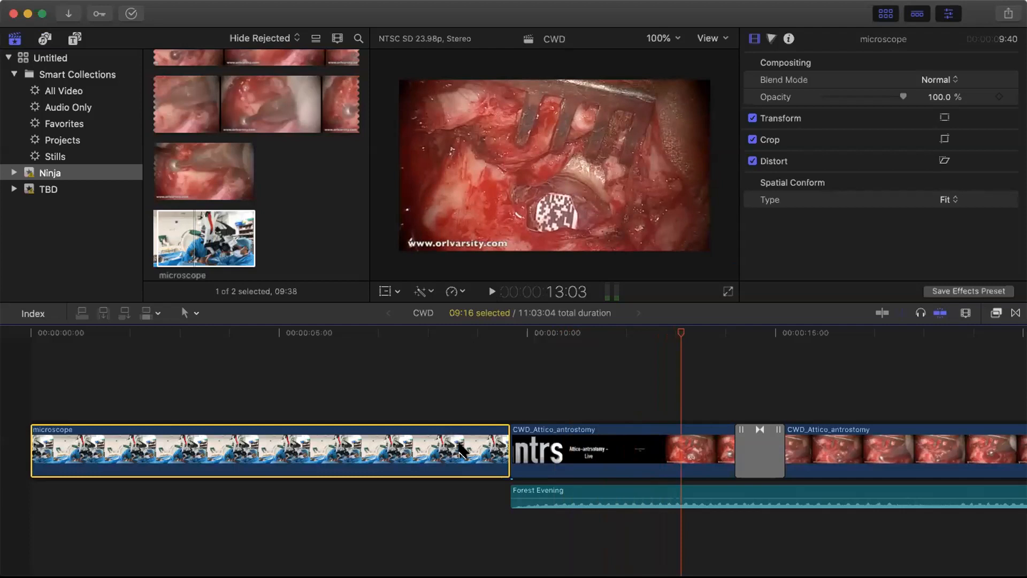
pyautogui.moveTo(680, 334); pyautogui.dragTo(505, 344)
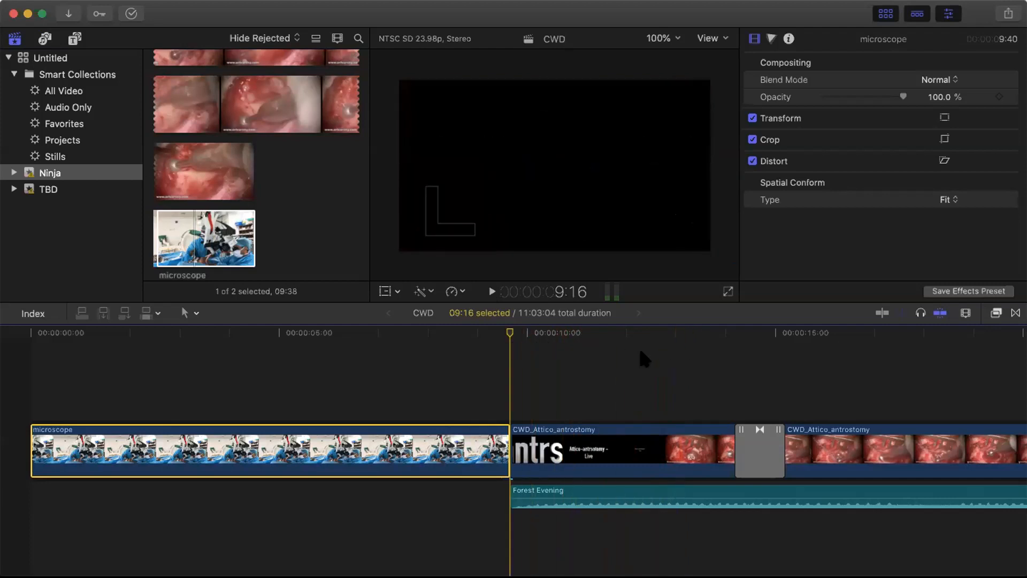
pyautogui.press('ctrl+super+5')
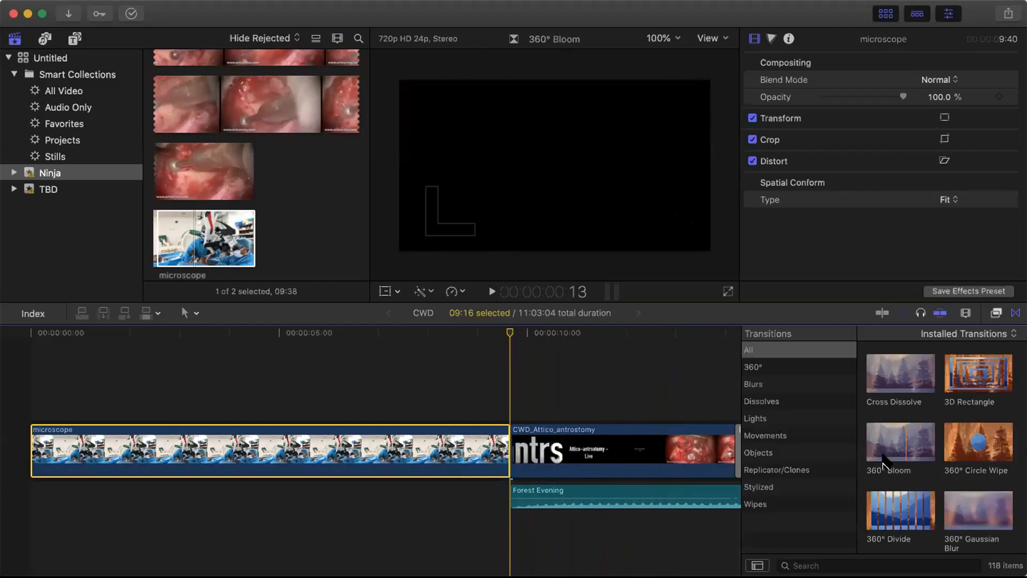
# - Drop the Blurs > Radial transition on the microscope-to-CWD cut, accepting the ripple trim to 11:02:04
pyautogui.click(754, 383)
pyautogui.click(904, 441)
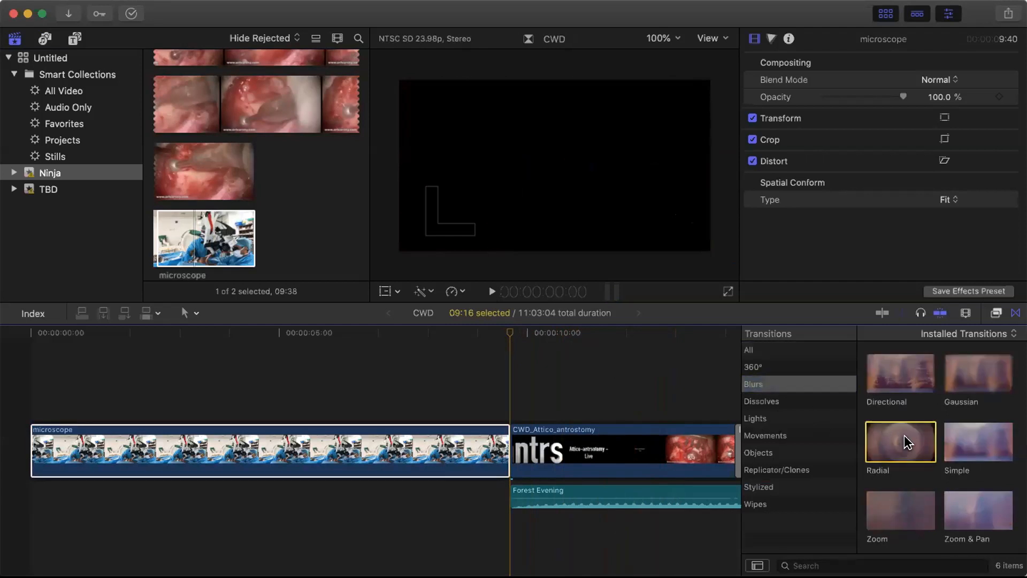
pyautogui.moveTo(884, 435); pyautogui.dragTo(518, 451)
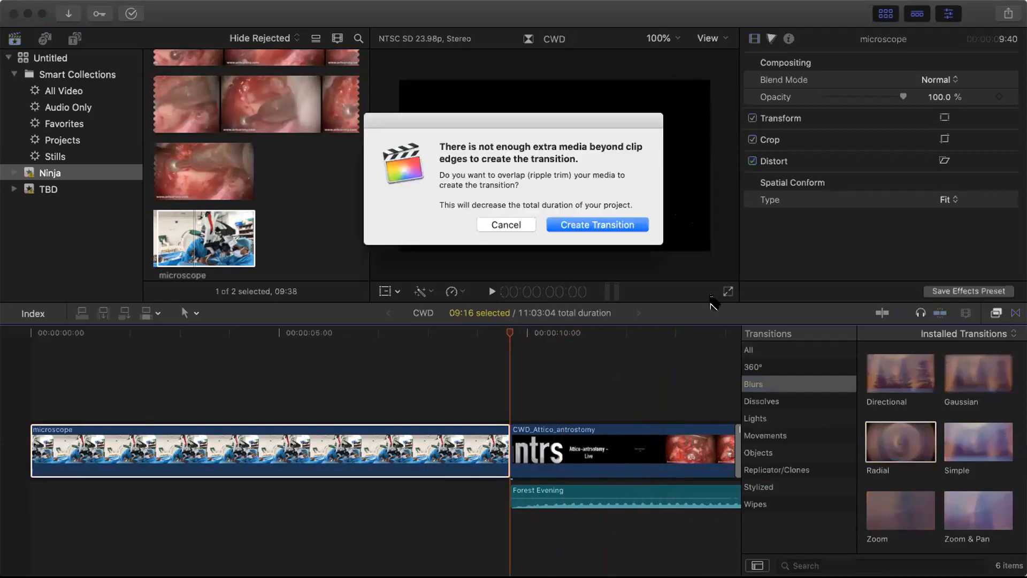
pyautogui.click(600, 226)
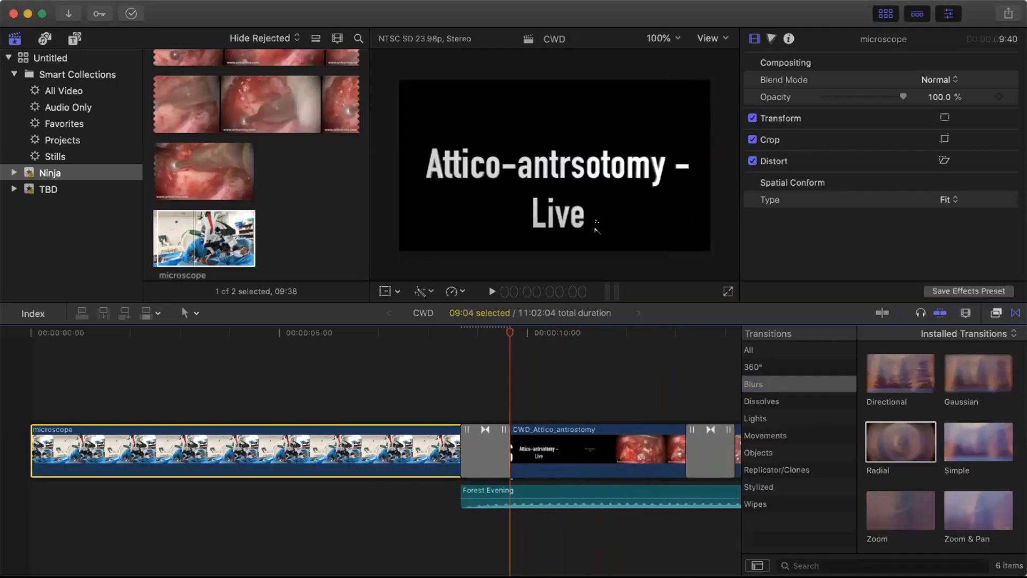
pyautogui.click(658, 378)
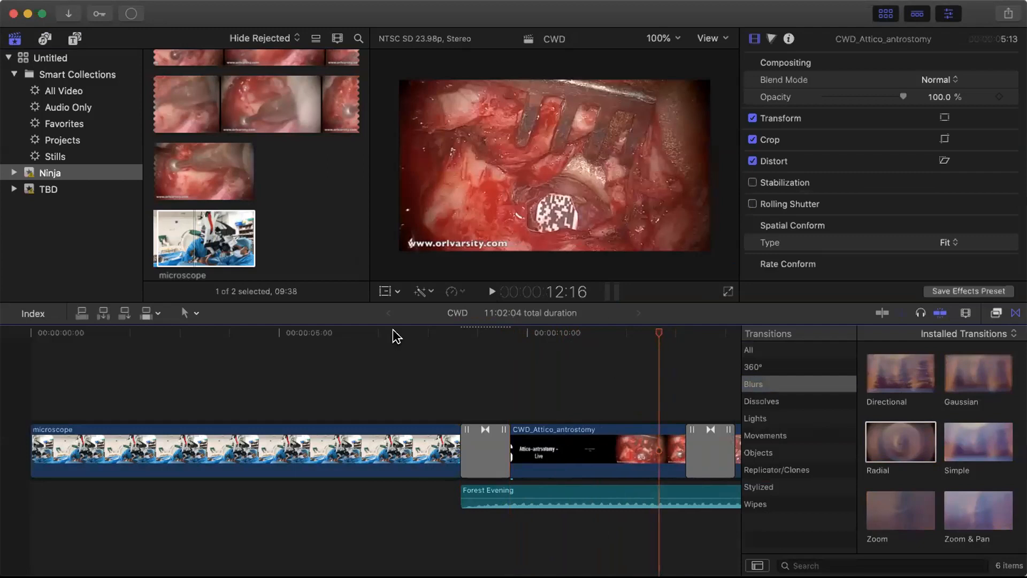
# - Review the Radial transition, including full-screen playback, stopping at 15:08 with the transitions browser closed
pyautogui.click(408, 333)
pyautogui.press('space')
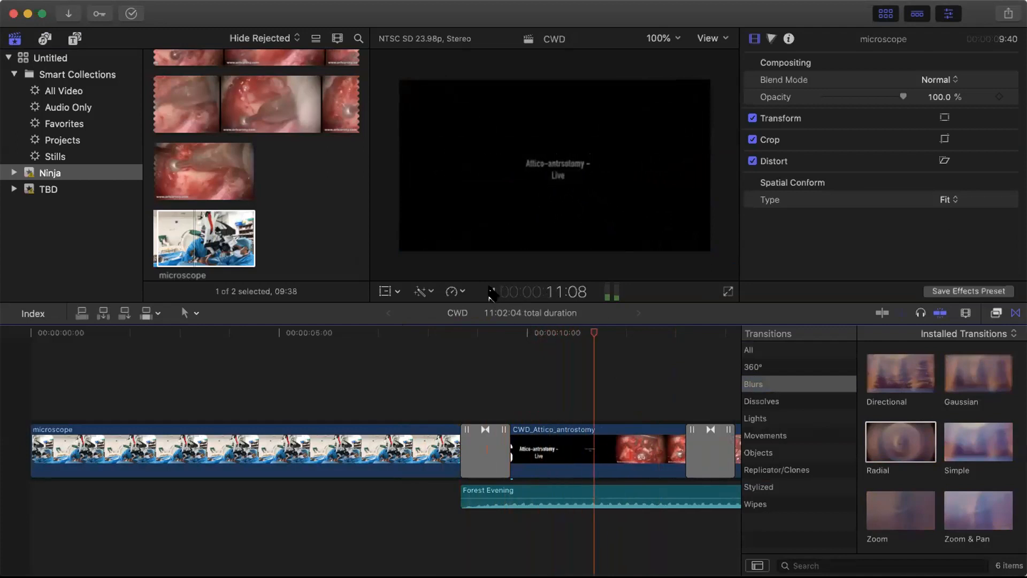
pyautogui.click(491, 291)
pyautogui.moveTo(617, 334); pyautogui.dragTo(380, 347)
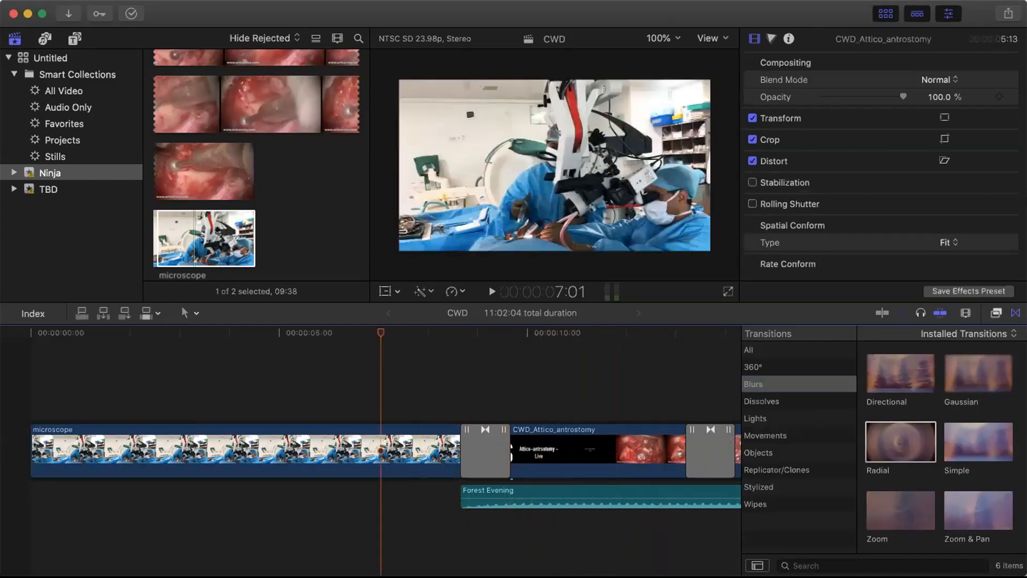
pyautogui.click(1015, 312)
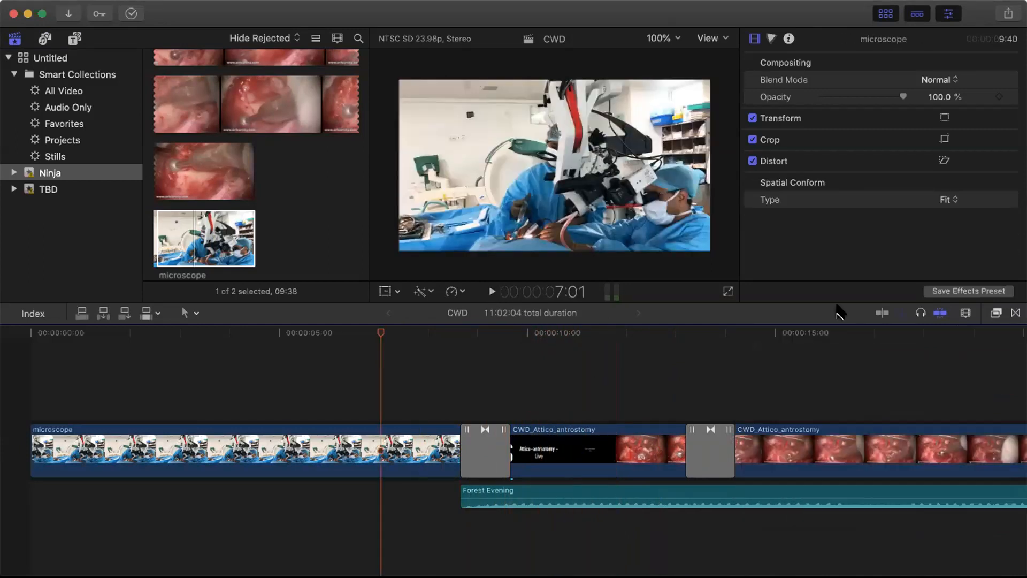
pyautogui.click(728, 292)
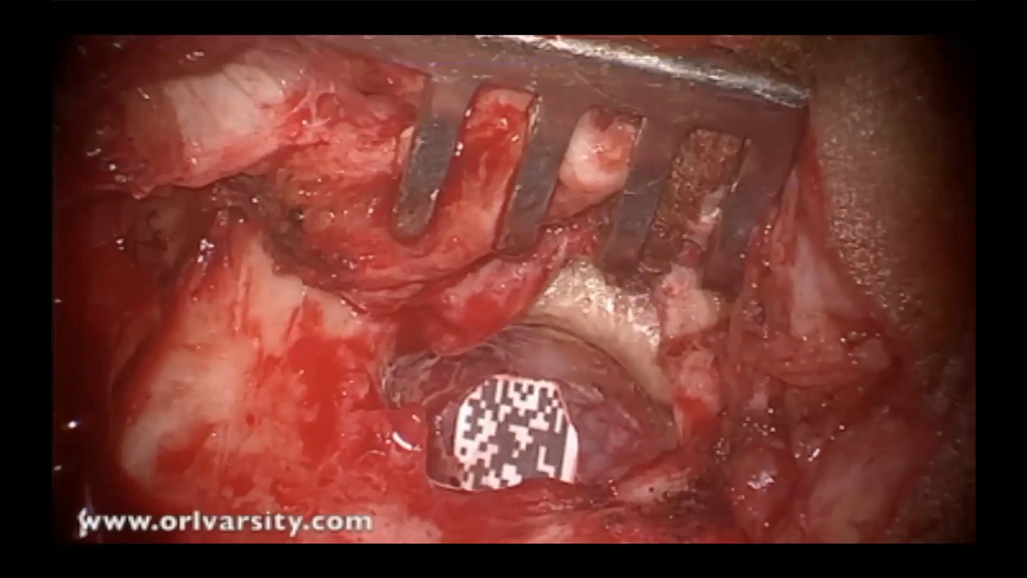
pyautogui.press('Escape')
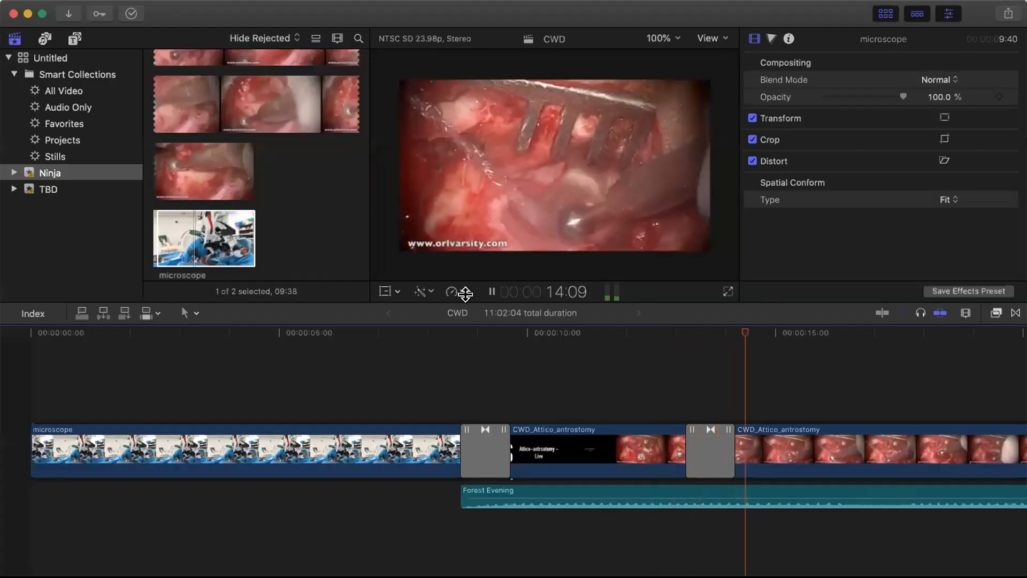
pyautogui.click(490, 292)
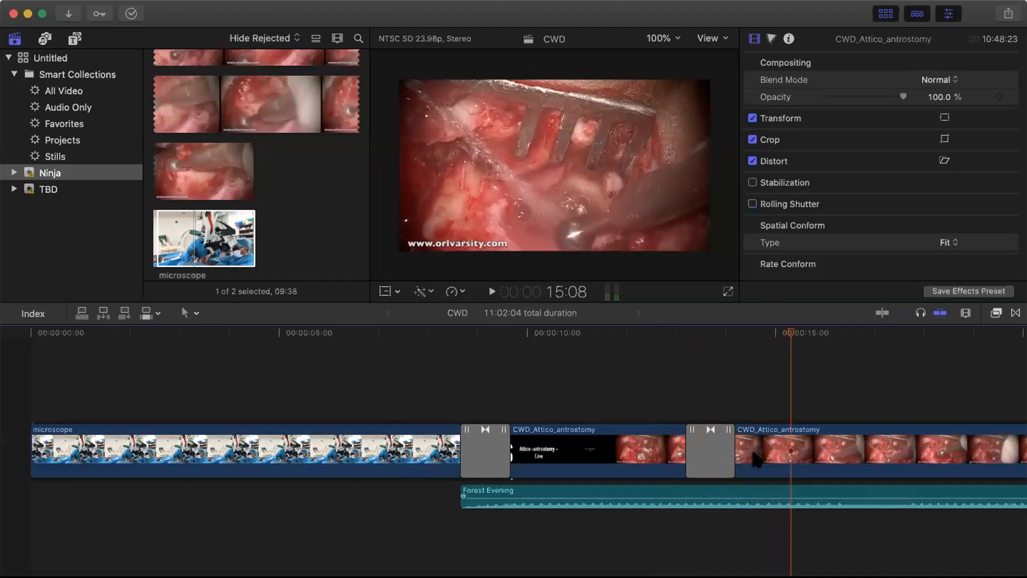
# - Show the 3D titles in the Titles and Generators browser
pyautogui.hscroll(10, 649, 386)
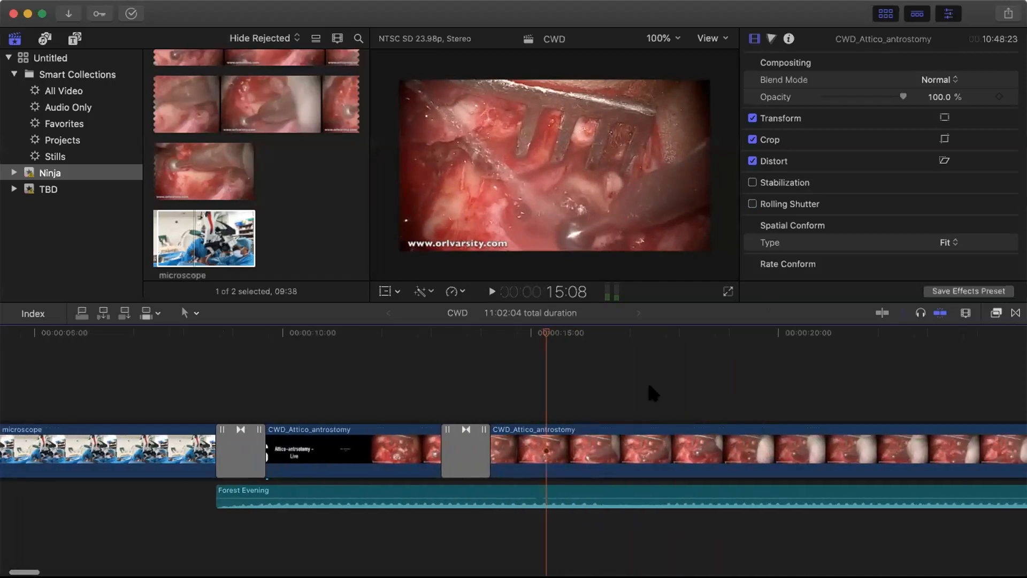
pyautogui.hscroll(5, 649, 385)
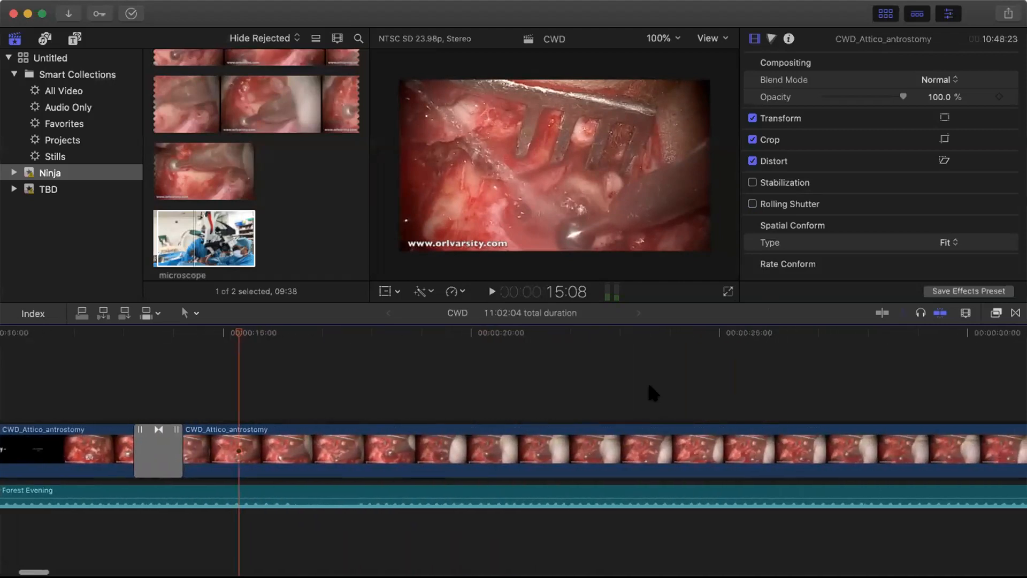
pyautogui.hscroll(-15, 649, 385)
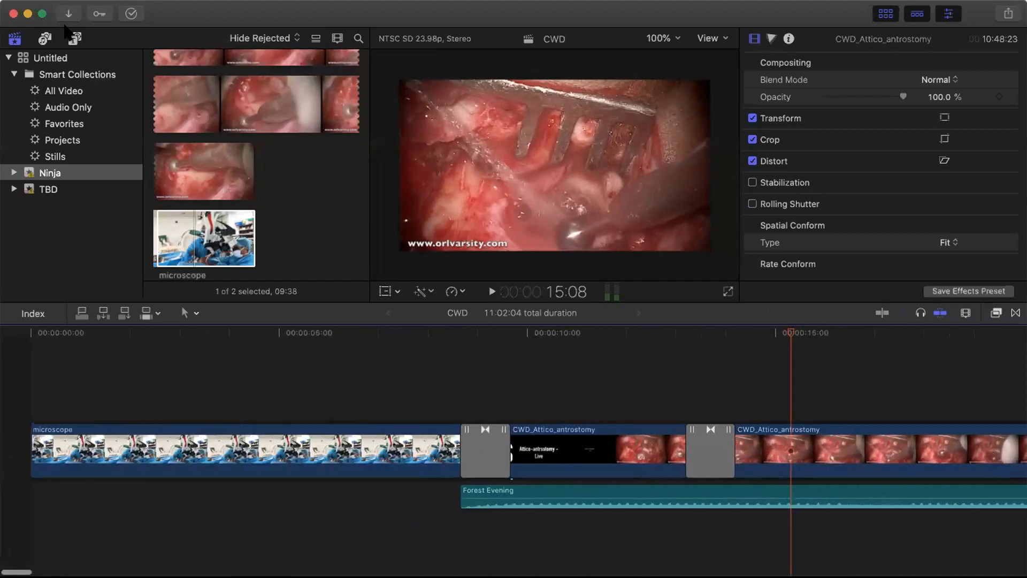
pyautogui.click(71, 42)
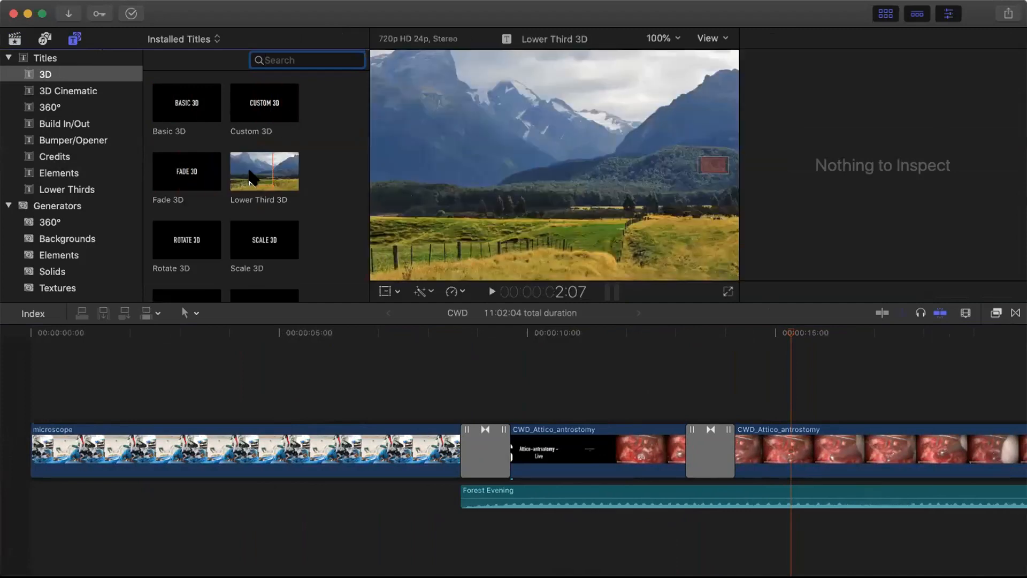
# - Put the Fade 3D title at the start of the CWD timeline and park the playhead at 1:11 within it
pyautogui.click(185, 171)
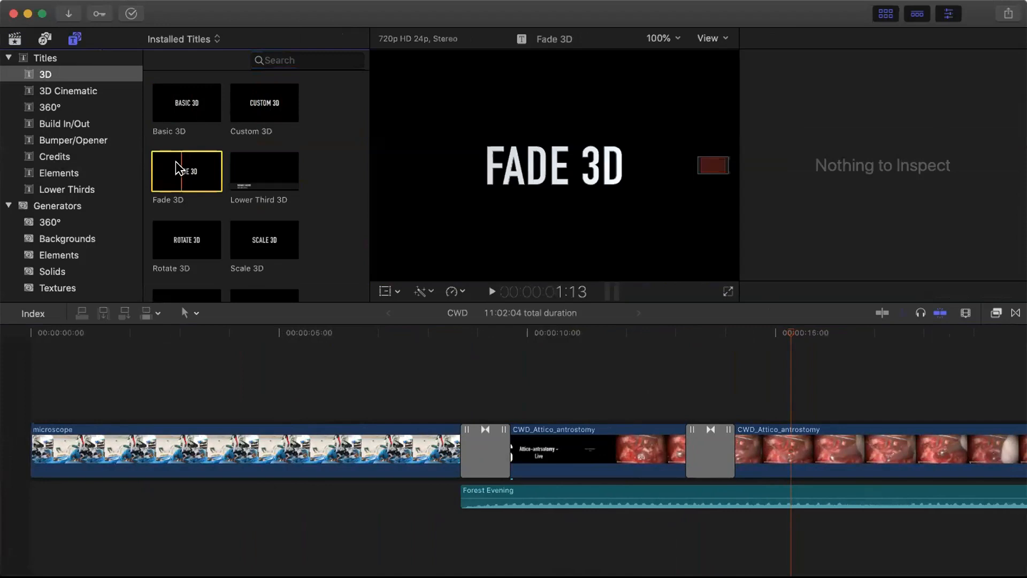
pyautogui.moveTo(181, 168); pyautogui.dragTo(43, 450)
pyautogui.doubleClick(123, 449)
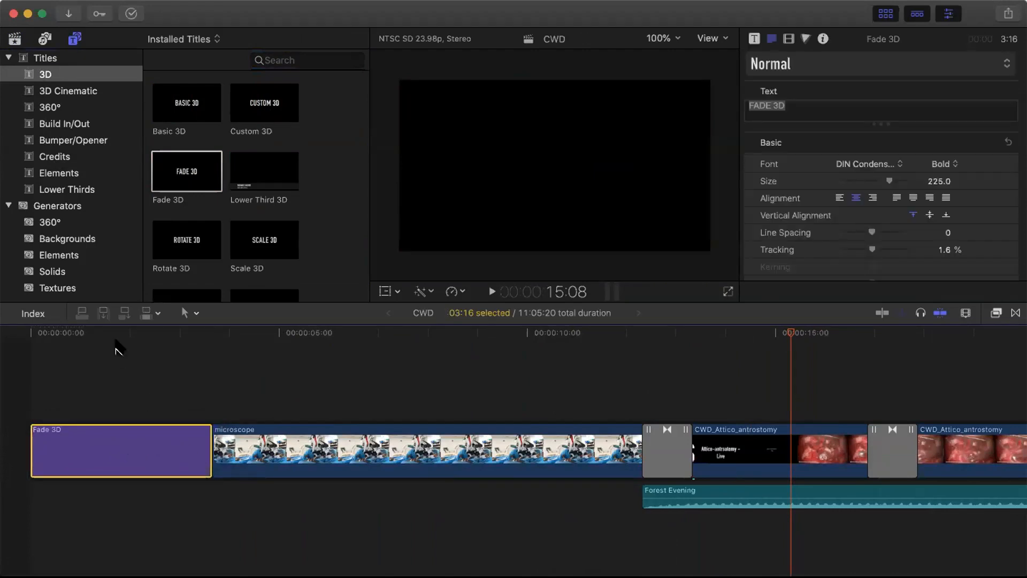
pyautogui.click(117, 336)
pyautogui.click(42, 334)
pyautogui.click(107, 335)
pyautogui.click(103, 334)
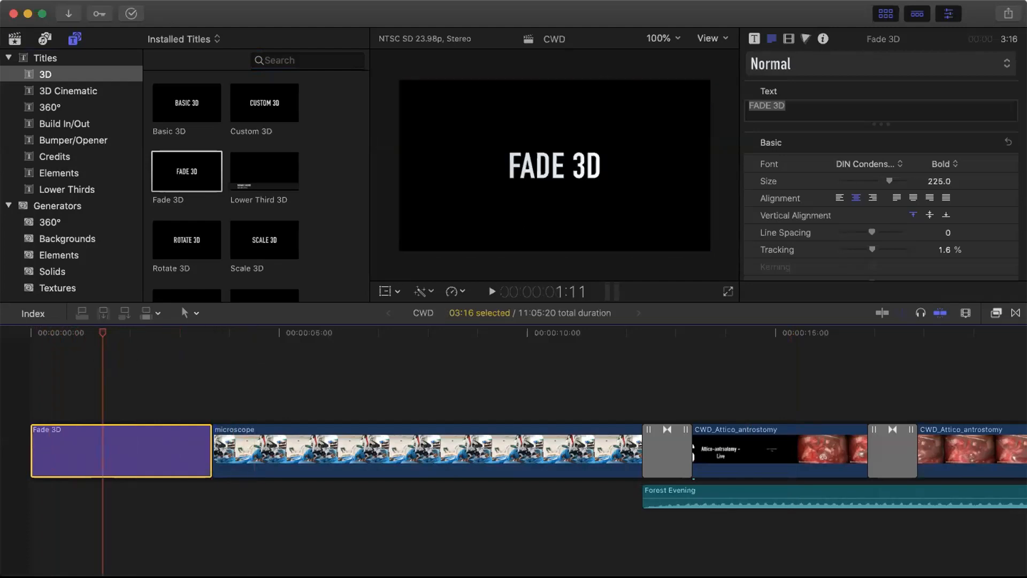
# - Replace the FADE 3D placeholder text with the surgeon's name, fixing the typo
pyautogui.click(536, 179)
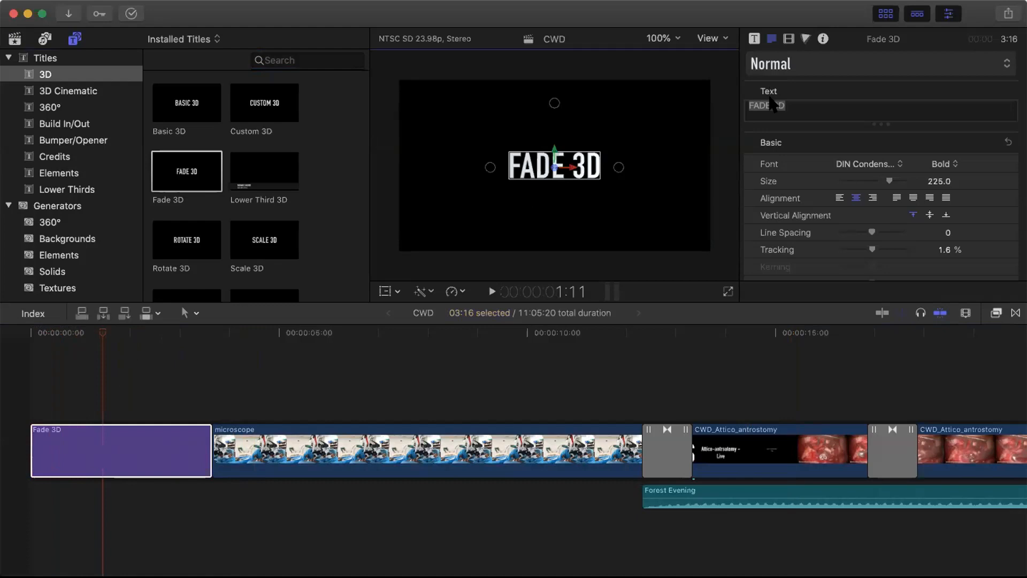
pyautogui.moveTo(793, 99); pyautogui.dragTo(725, 109)
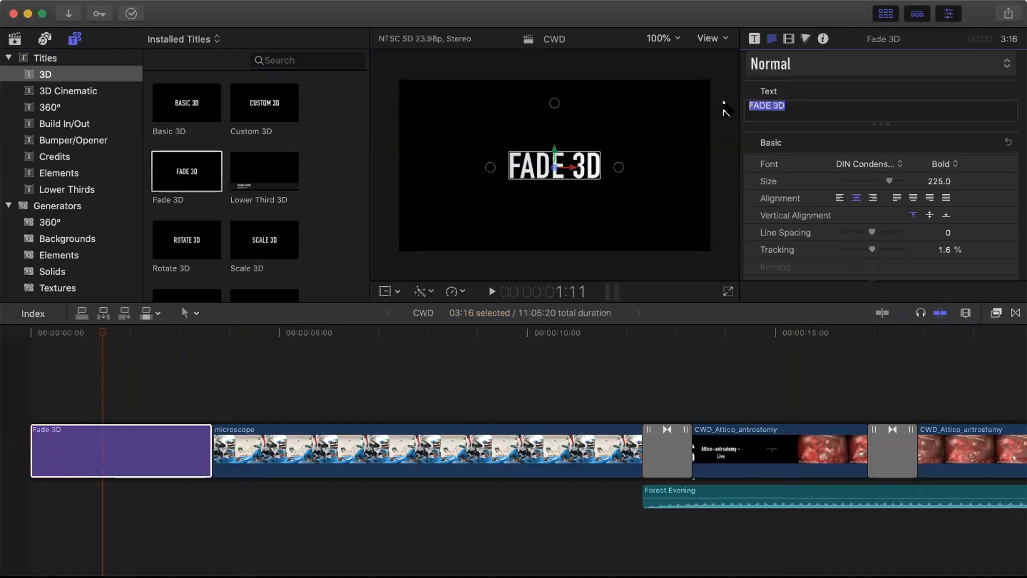
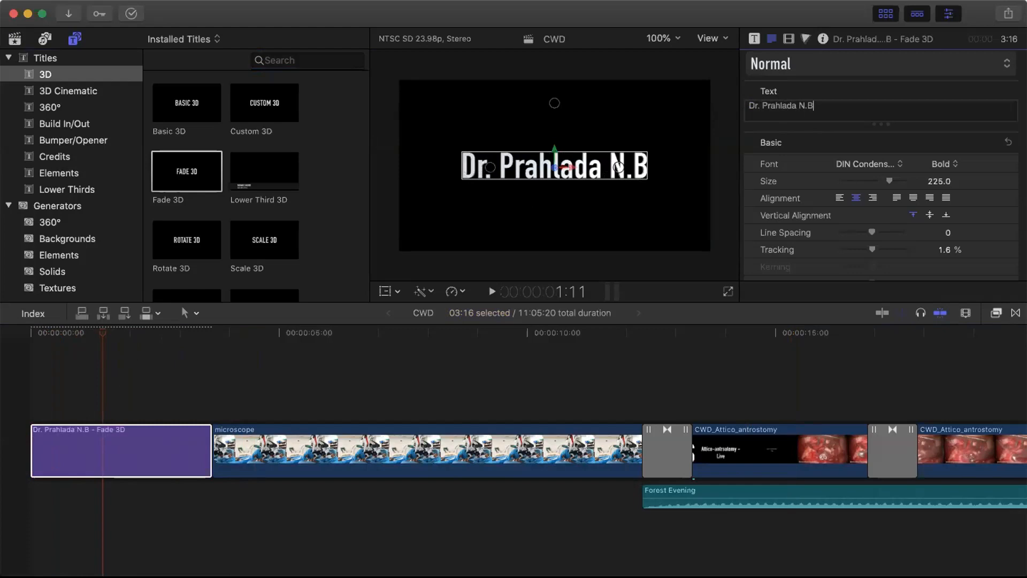
pyautogui.click(540, 377)
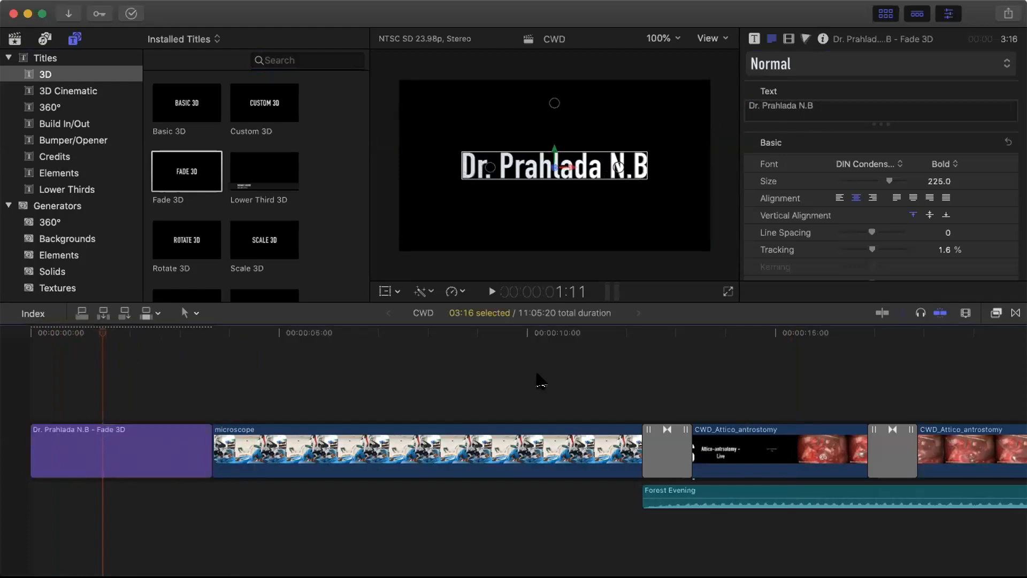
# - Play the sequence from the start to preview the name title, then set the playhead to 22:23
pyautogui.click(46, 334)
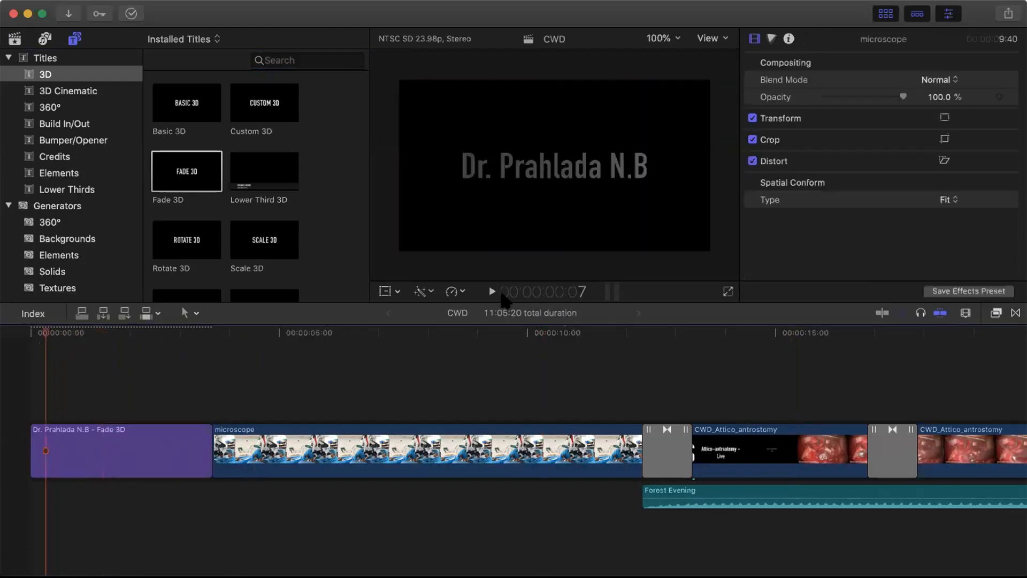
pyautogui.click(492, 292)
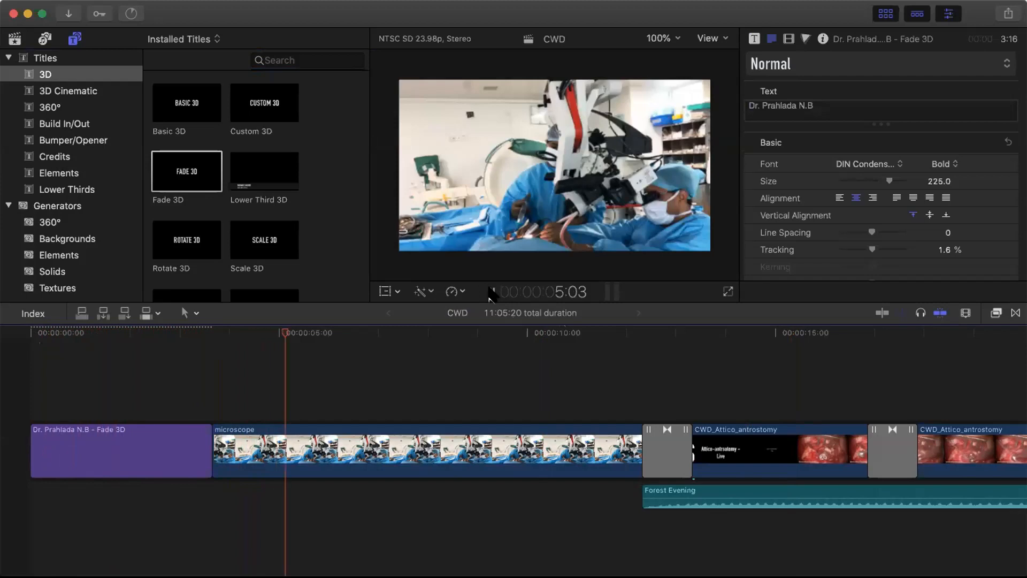
pyautogui.click(490, 291)
pyautogui.hscroll(15, 477, 329)
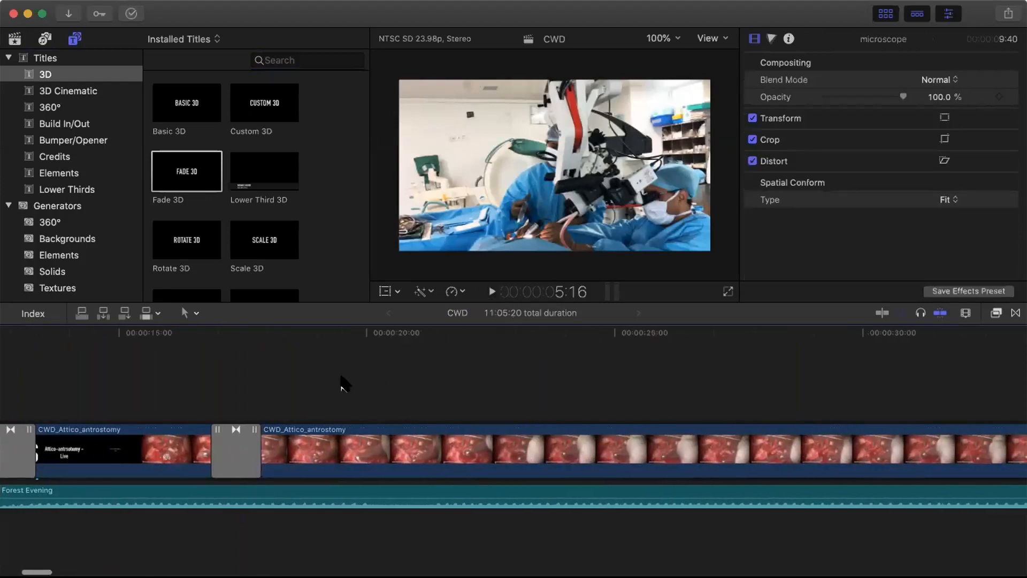
pyautogui.hscroll(5, 345, 380)
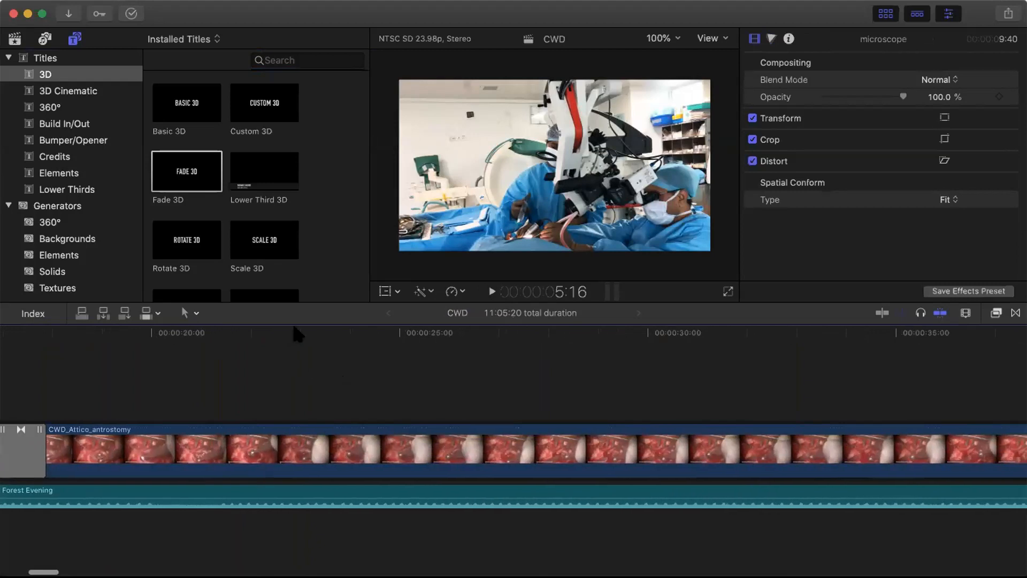
pyautogui.click(295, 327)
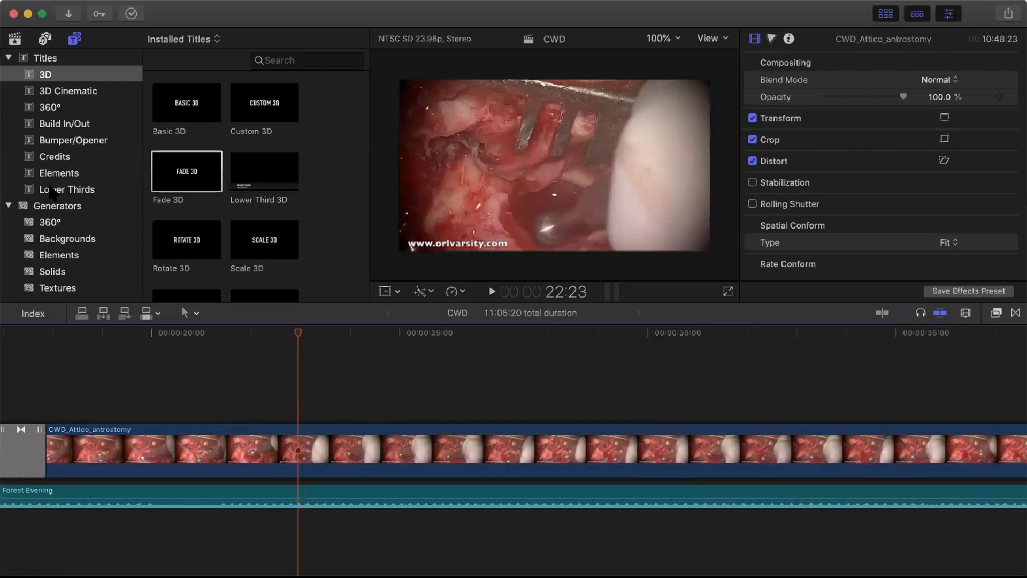
# - Preview the Middle and Overlap lower-thirds, then place Middle above the CWD_Attico_antrostomy clip
pyautogui.click(47, 189)
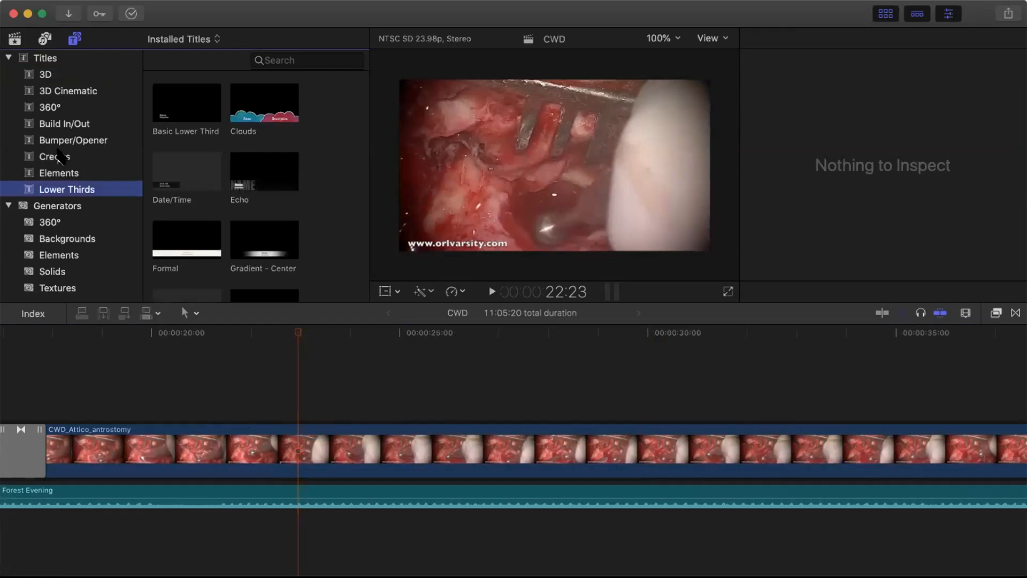
pyautogui.scroll(-5, 172, 165)
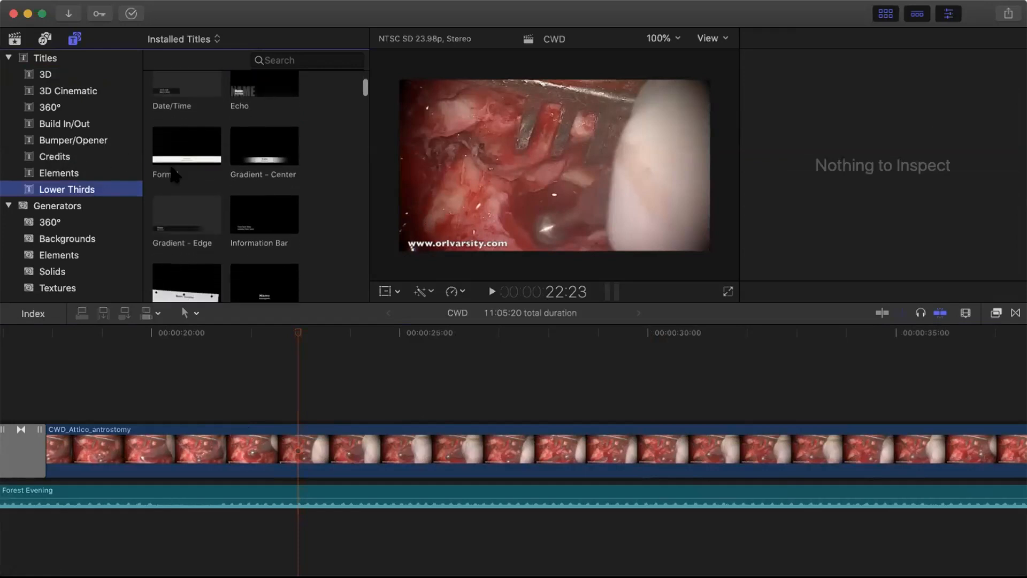
pyautogui.scroll(-2, 169, 162)
pyautogui.click(264, 214)
pyautogui.click(277, 276)
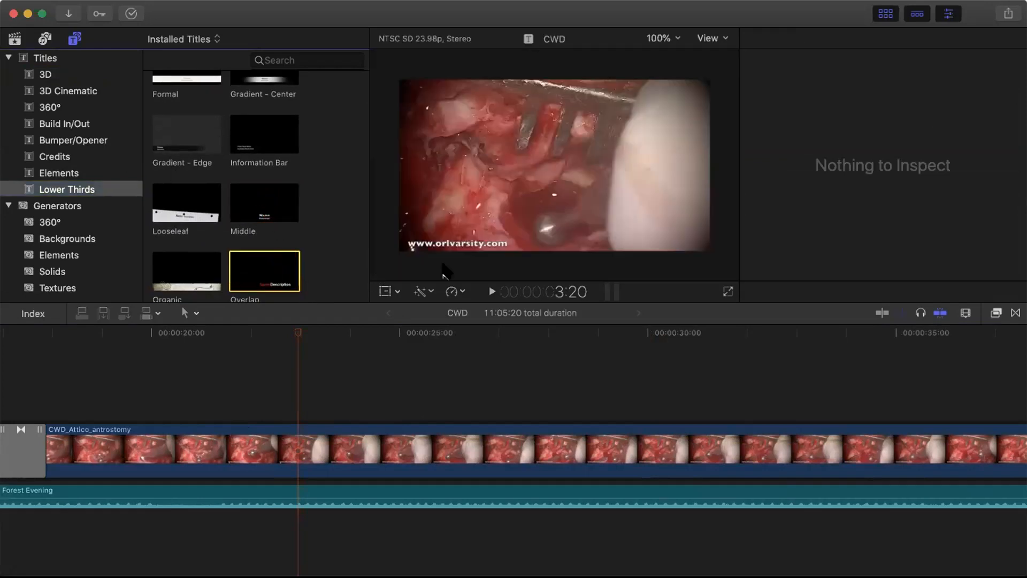
pyautogui.click(263, 217)
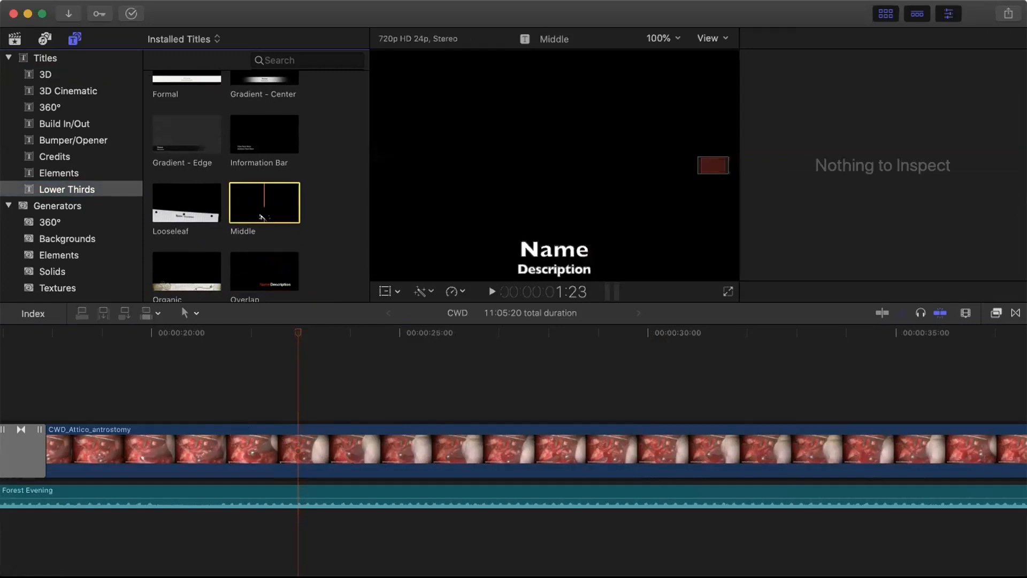
pyautogui.moveTo(261, 209); pyautogui.dragTo(272, 418)
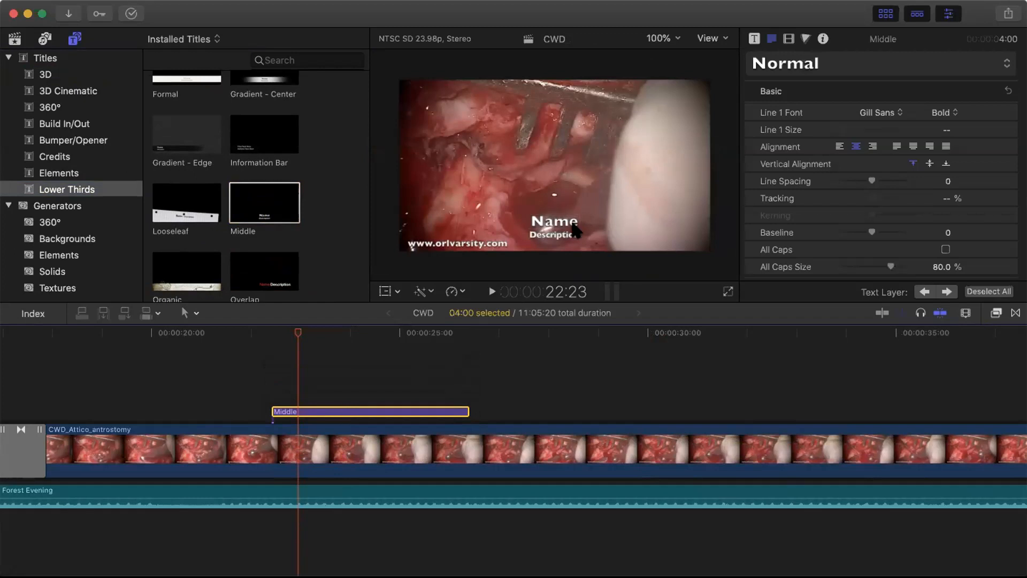
# - Move the title's Name line to the top of the frame and clear the Description text
pyautogui.click(557, 203)
pyautogui.moveTo(555, 199); pyautogui.dragTo(553, 73)
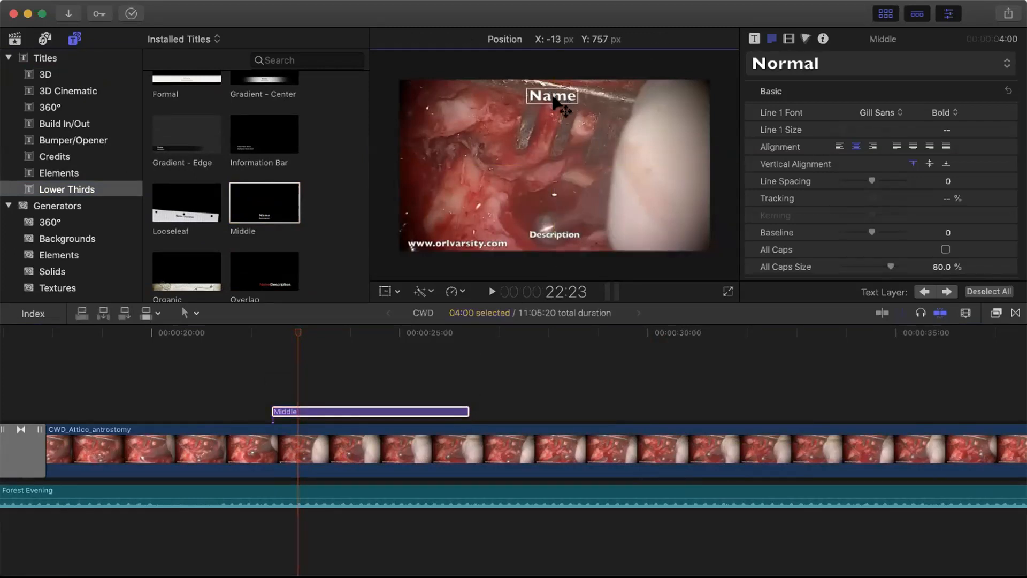
pyautogui.click(556, 232)
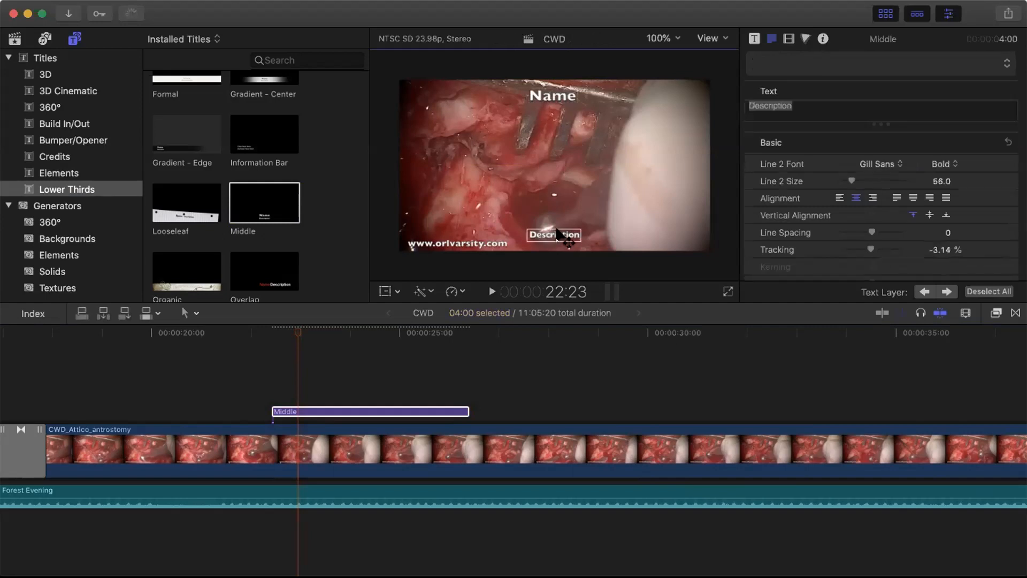
pyautogui.click(822, 104)
pyautogui.press('super+a')
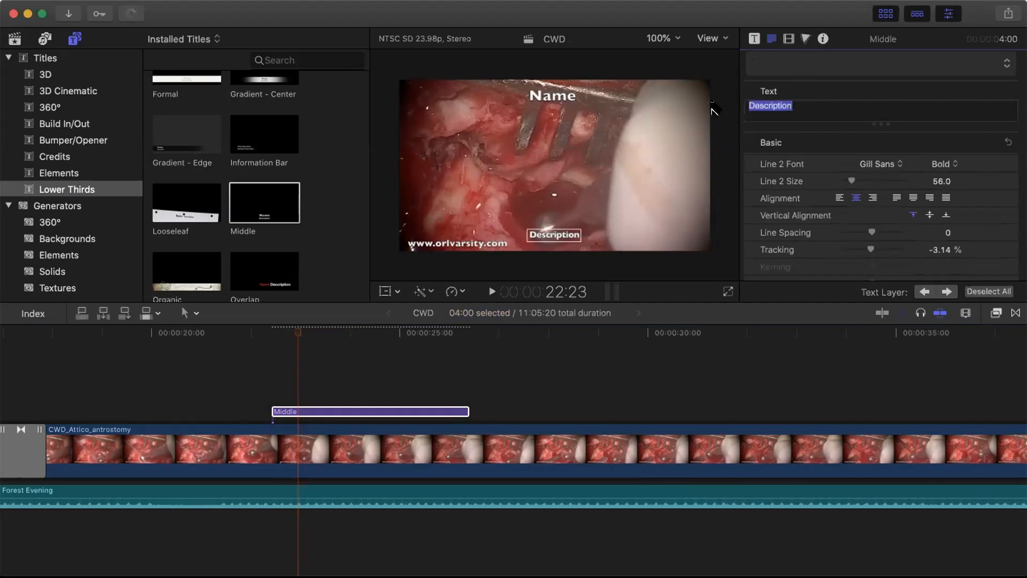
pyautogui.press('BackSpace')
# - Replace the Name line text with the surgeon's name, correcting a misspelling
pyautogui.click(555, 96)
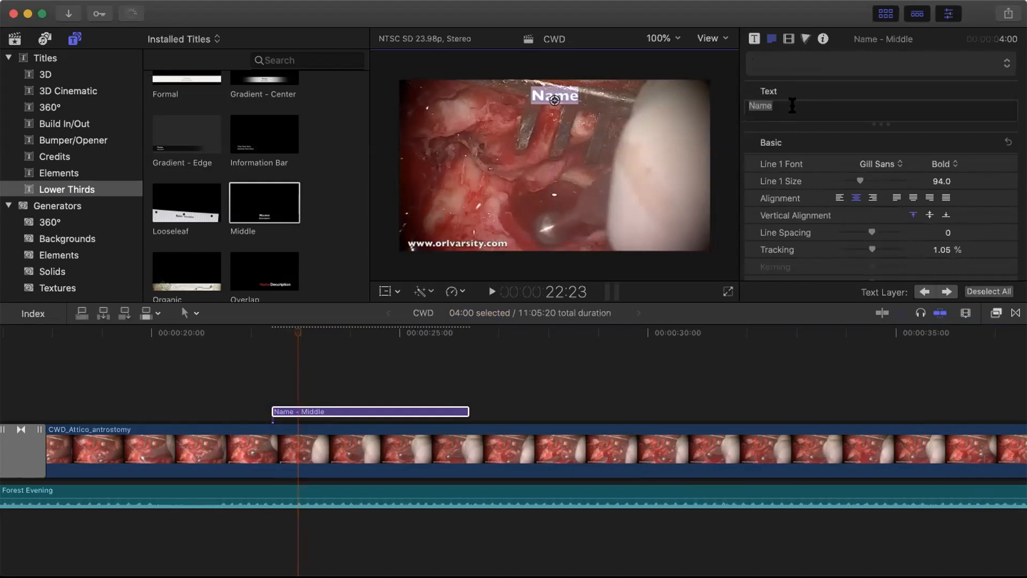
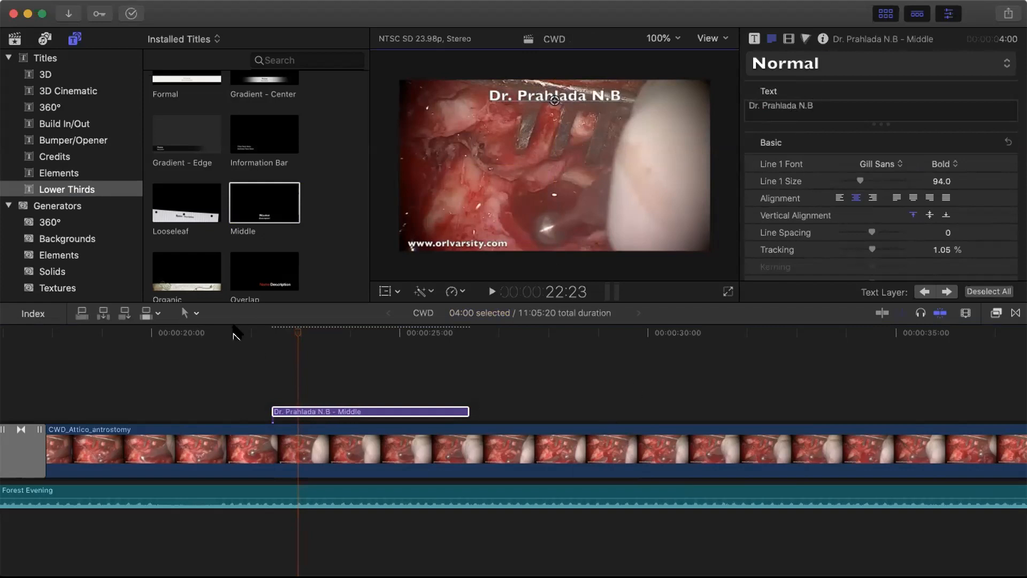
pyautogui.click(255, 333)
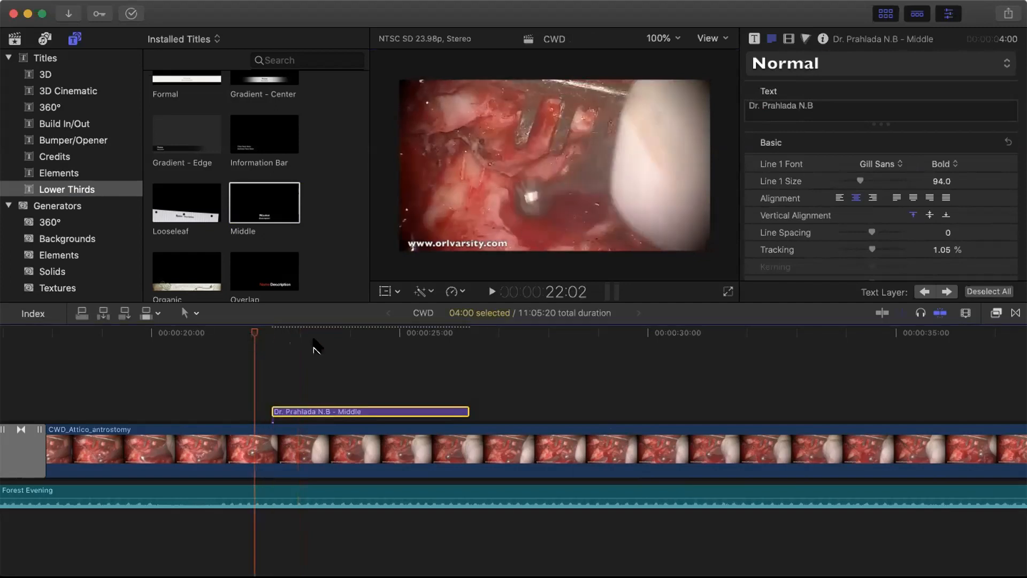
pyautogui.click(484, 286)
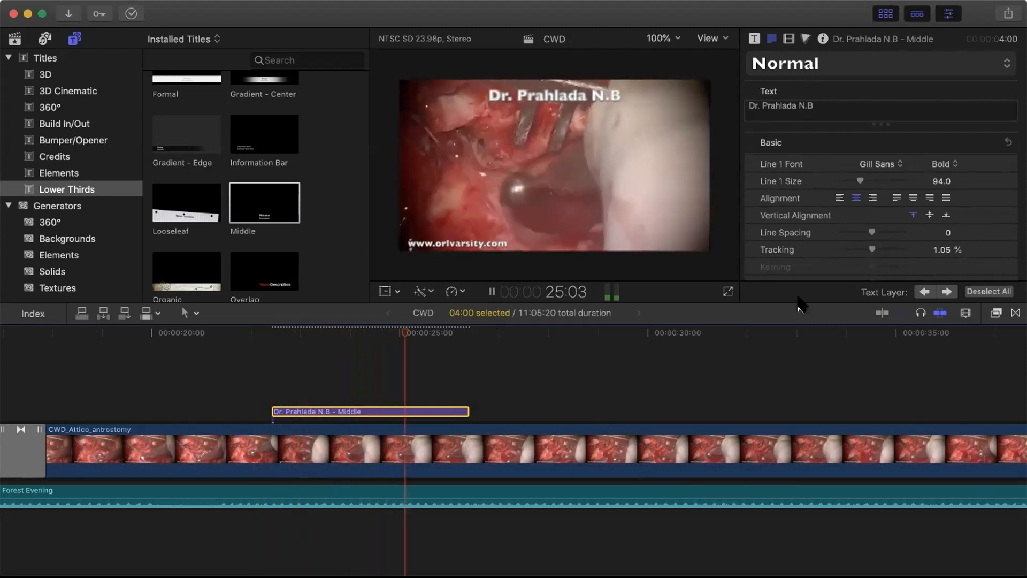
pyautogui.click(728, 291)
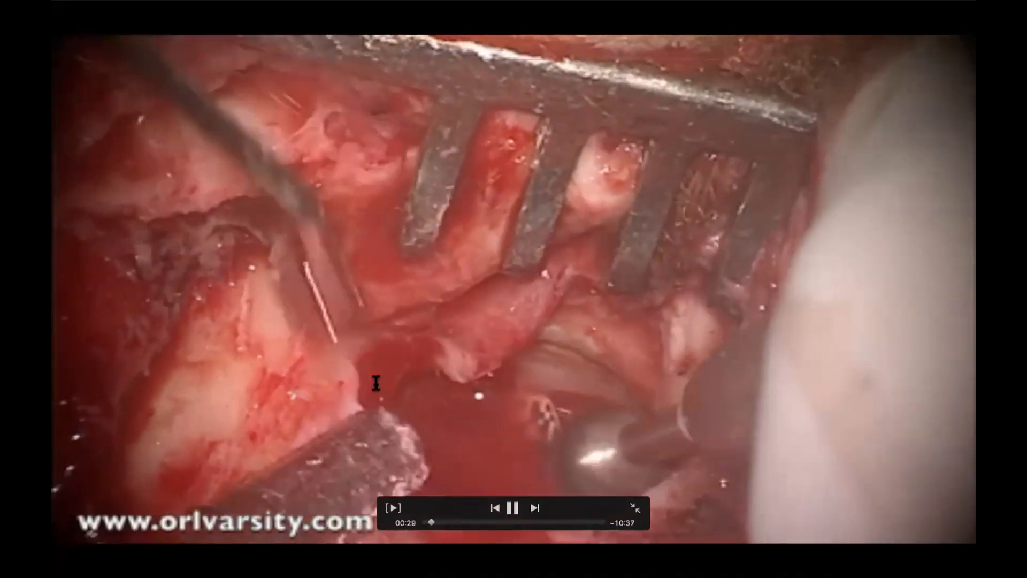
pyautogui.press('Escape')
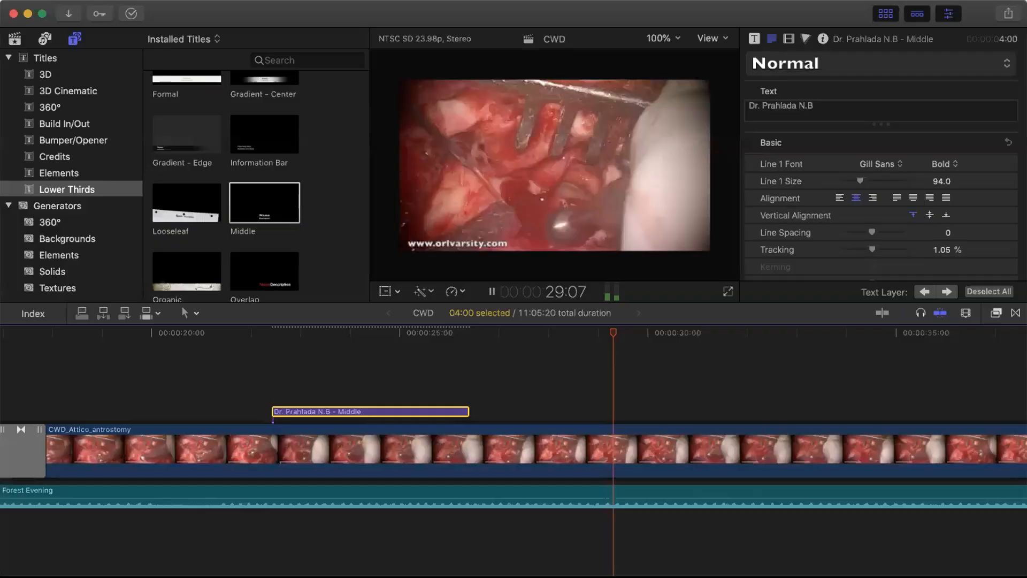
pyautogui.click(239, 337)
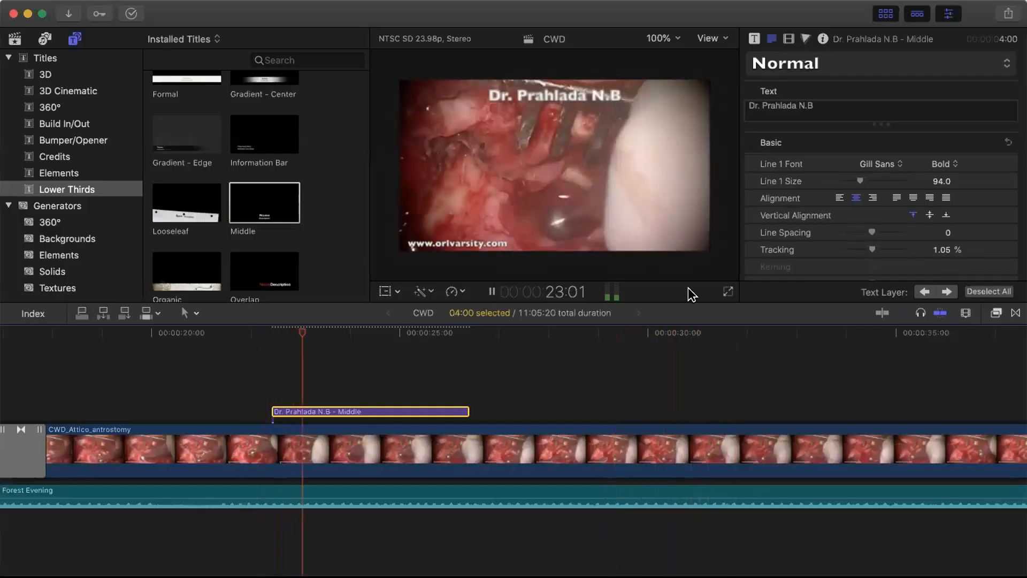
pyautogui.click(726, 291)
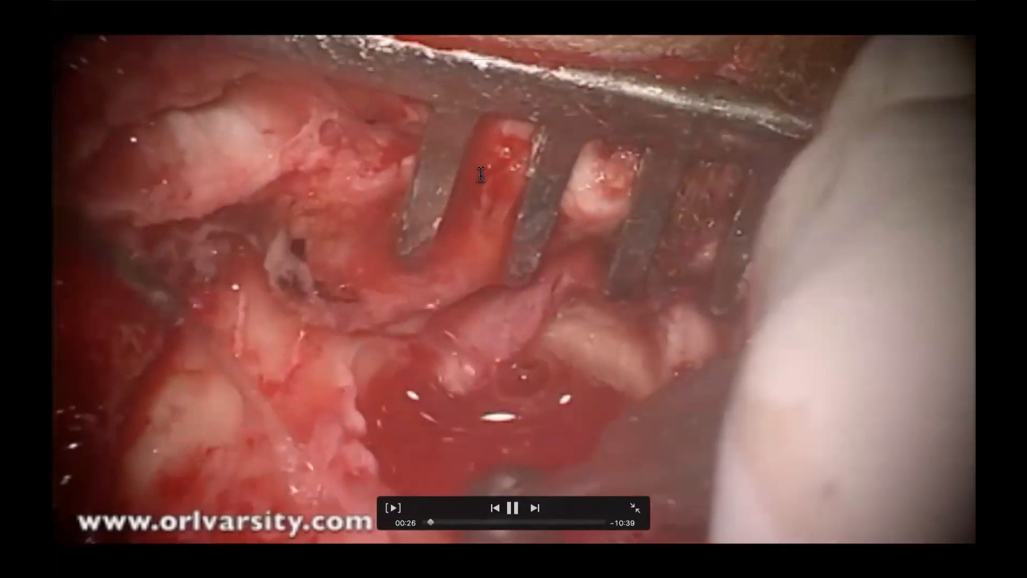
pyautogui.press('Escape')
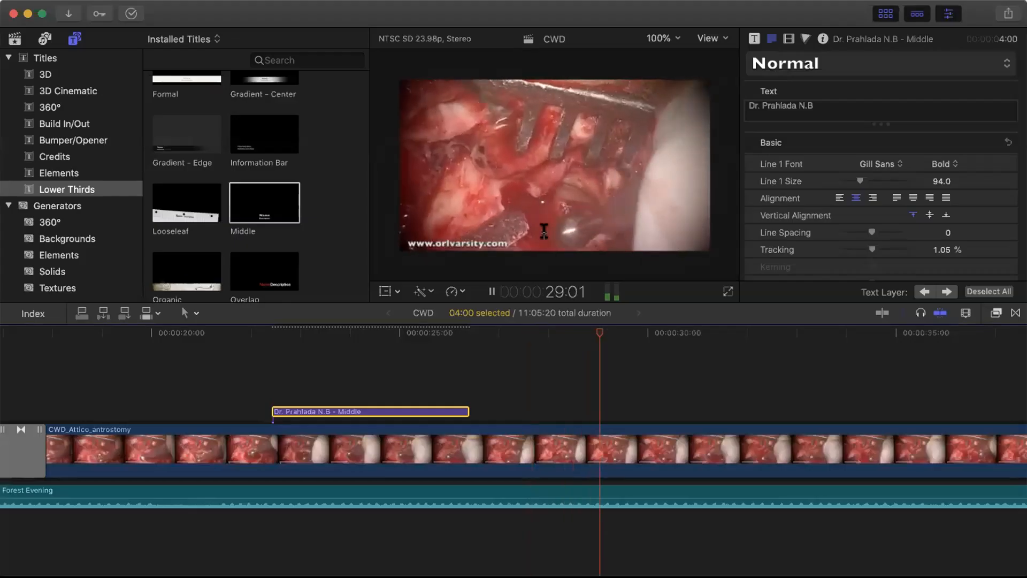
pyautogui.click(491, 291)
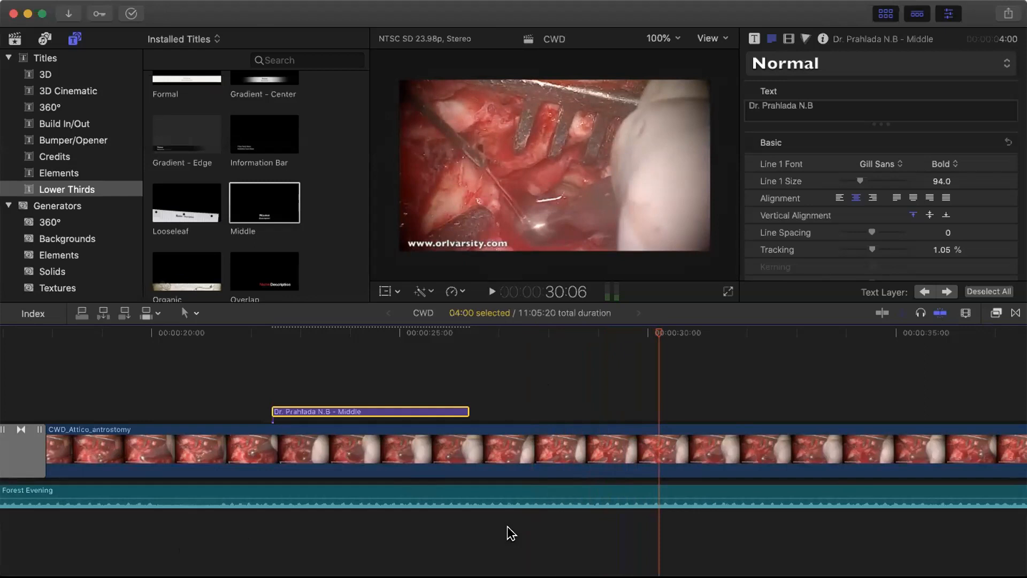
# - Deselect the name title clip by clicking empty timeline space
pyautogui.click(450, 551)
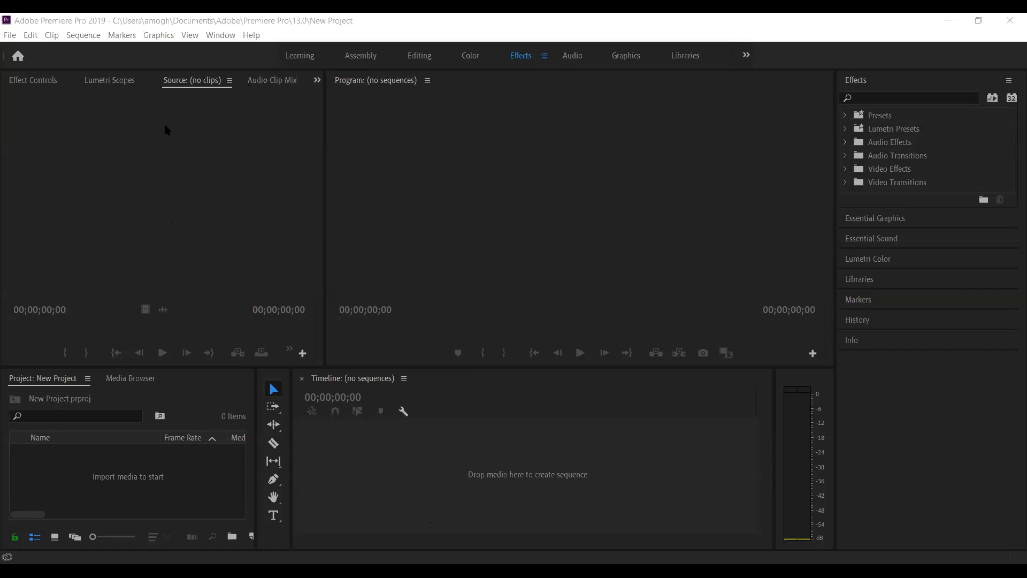
# - Switch the Source panel group to the Audio Clip Mixer and focus the empty Project panel
pyautogui.click(268, 80)
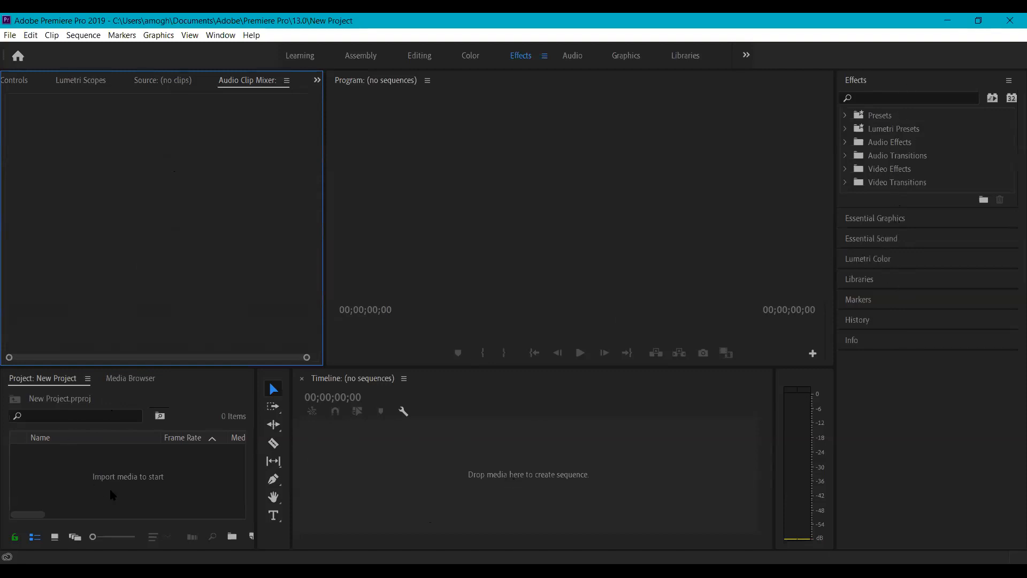
pyautogui.click(136, 483)
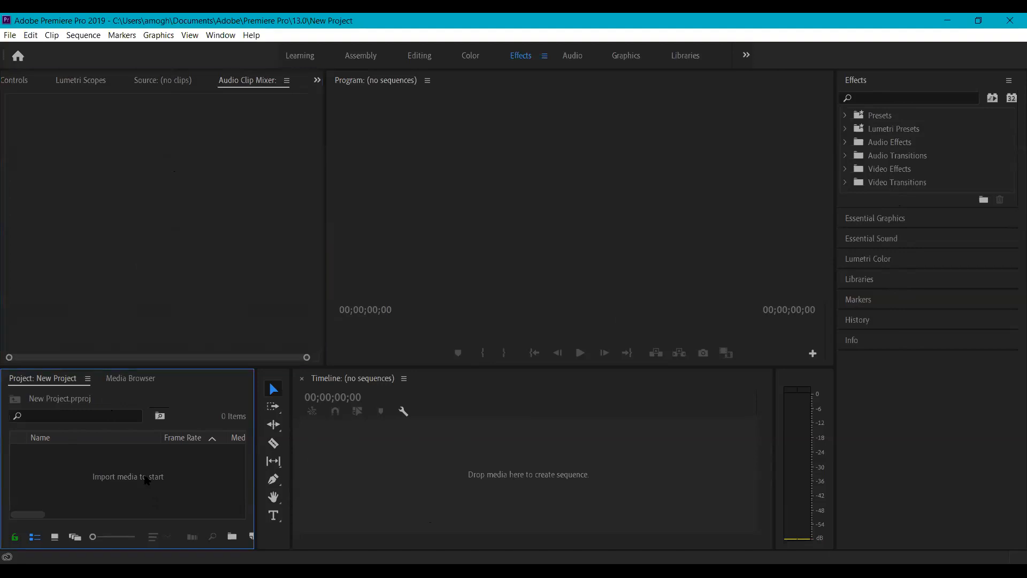
# - Import IMG_1516.MOV and the other monument clips from Videos > ShareIT into the project
pyautogui.doubleClick(134, 480)
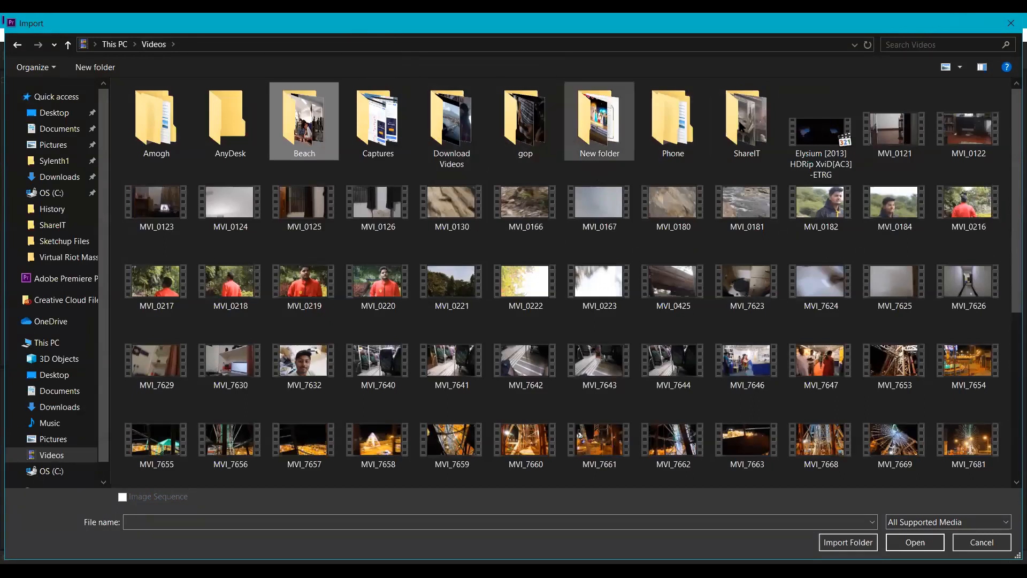
pyautogui.click(743, 139)
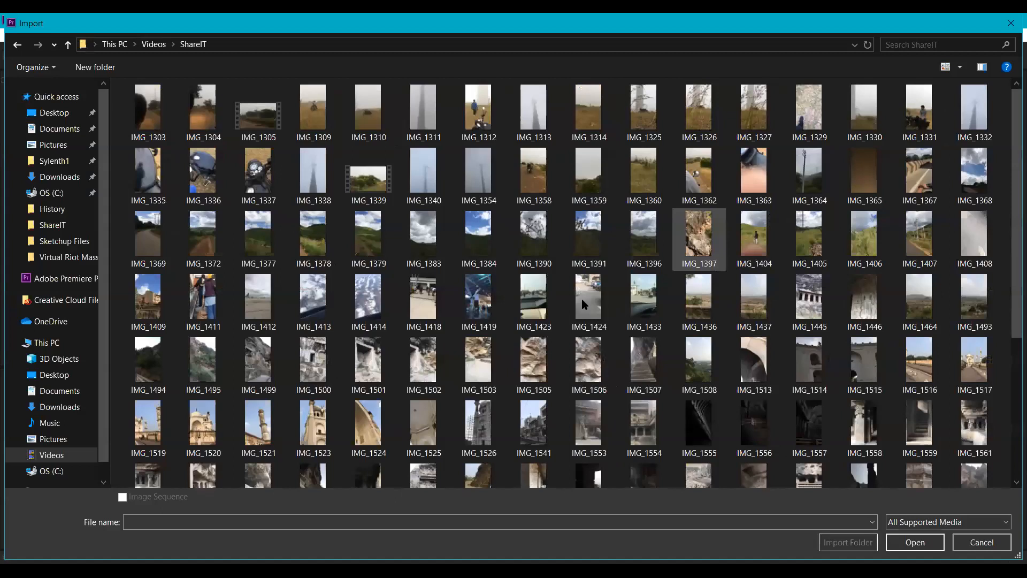
pyautogui.scroll(-5, 582, 298)
pyautogui.keyDown('ctrl'); pyautogui.scroll(1, 657, 266); pyautogui.keyUp('ctrl')
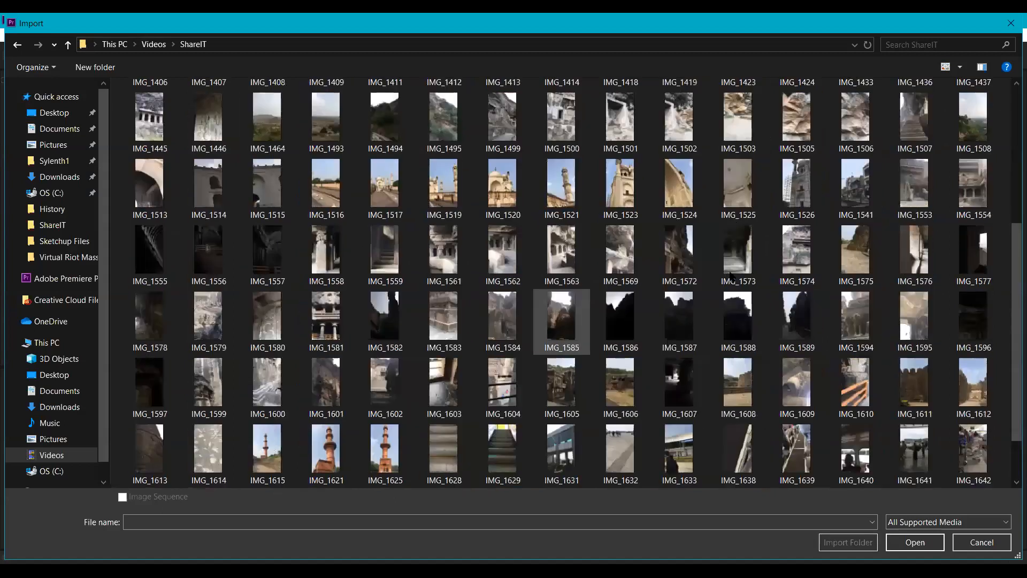
pyautogui.keyDown('ctrl'); pyautogui.scroll(2, 669, 320); pyautogui.keyUp('ctrl')
pyautogui.click(657, 320)
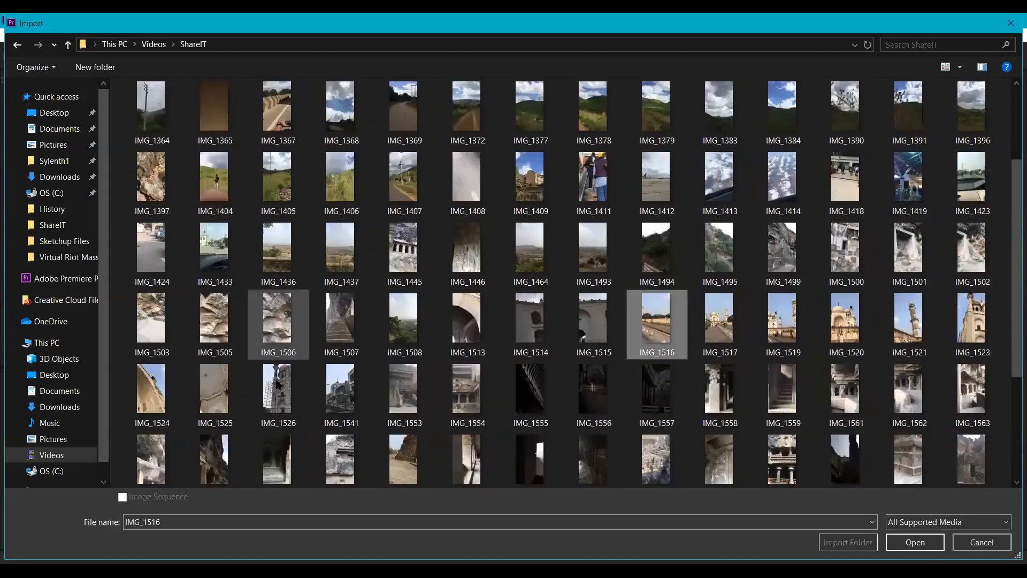
pyautogui.click(907, 548)
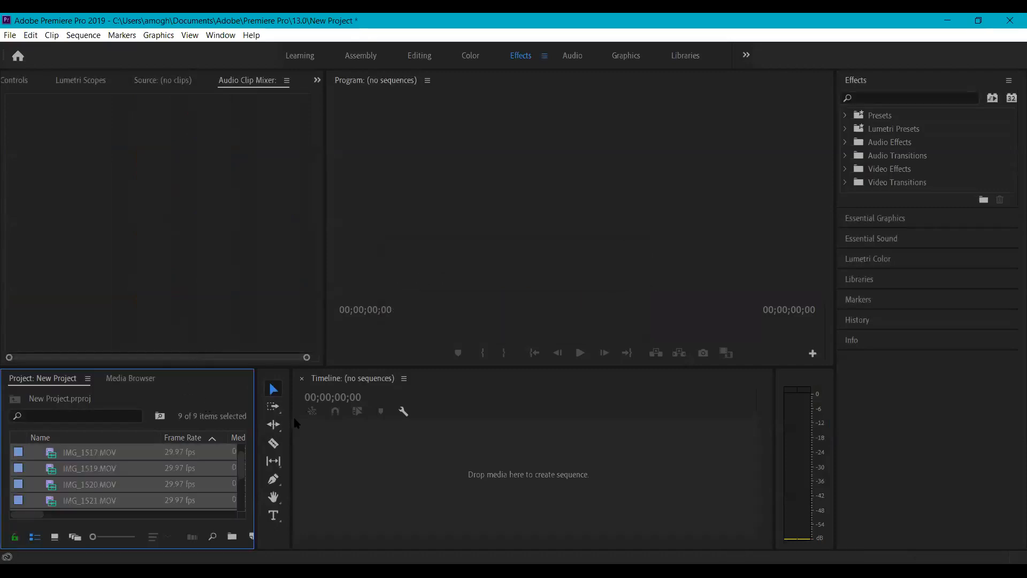
# - Enlarge the Project panel and drag IMG_1516.MOV onto the Timeline to create a sequence
pyautogui.moveTo(146, 365); pyautogui.dragTo(150, 301)
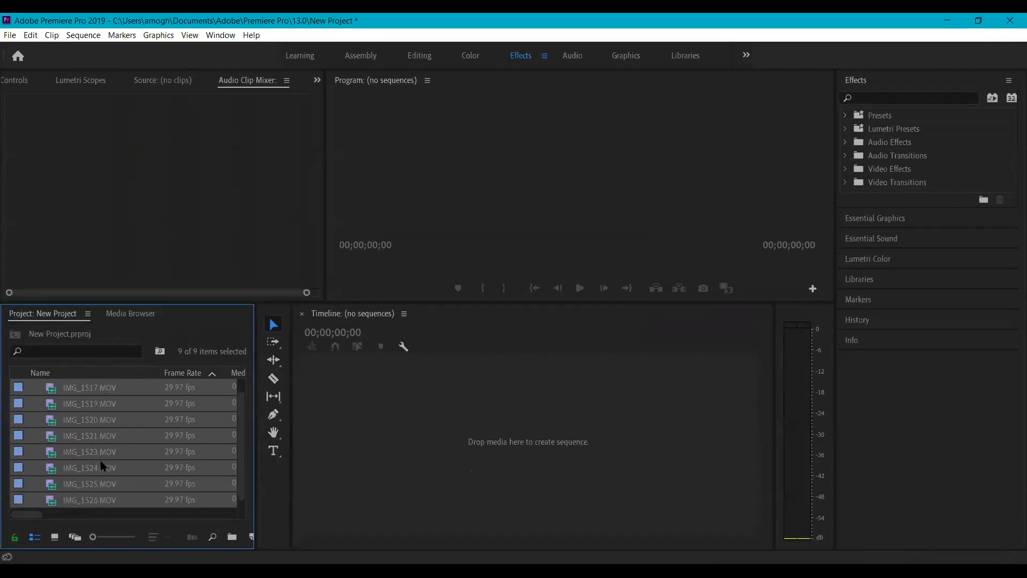
pyautogui.scroll(1, 107, 449)
pyautogui.click(439, 241)
pyautogui.click(377, 431)
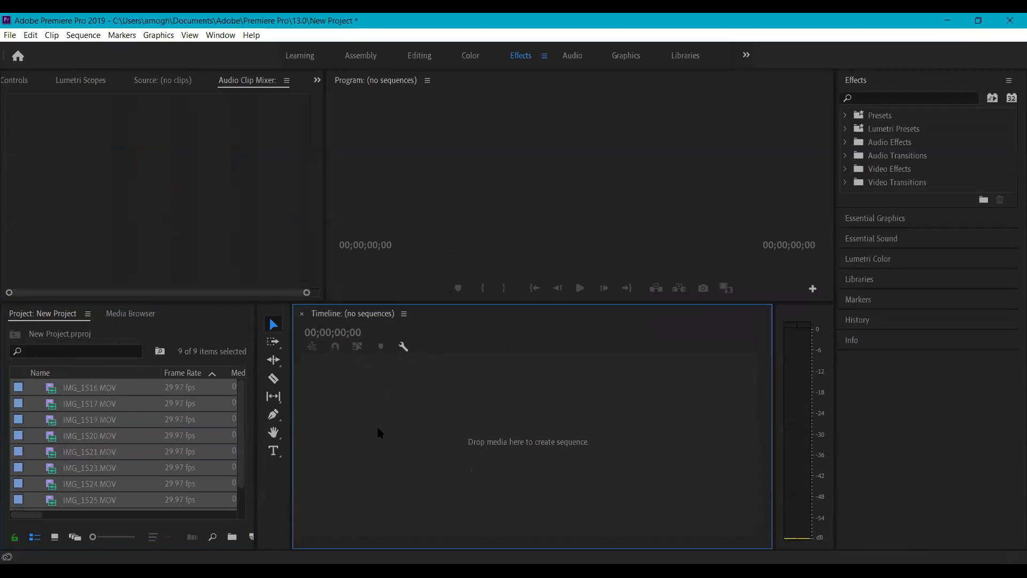
pyautogui.click(106, 452)
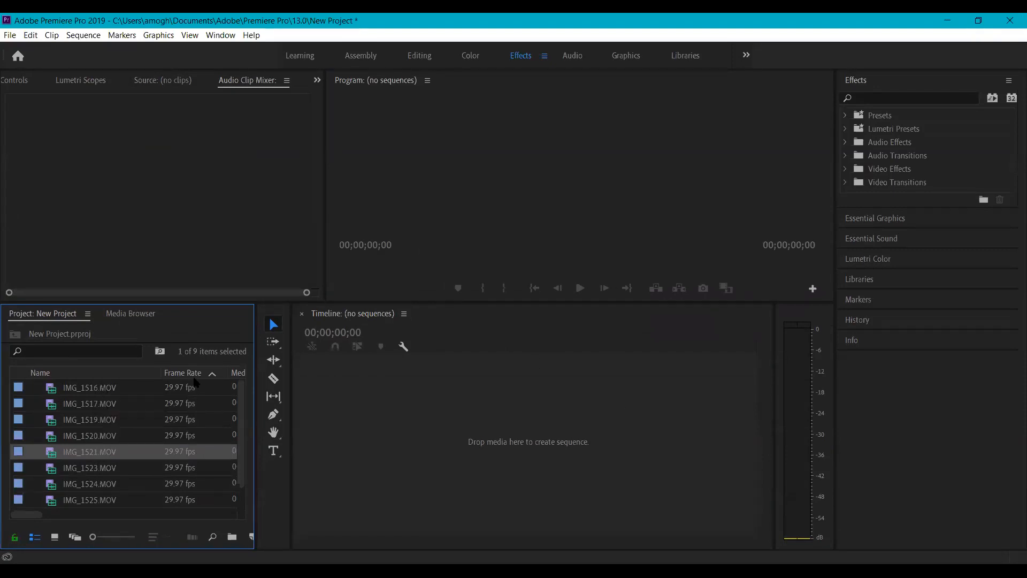
pyautogui.click(113, 388)
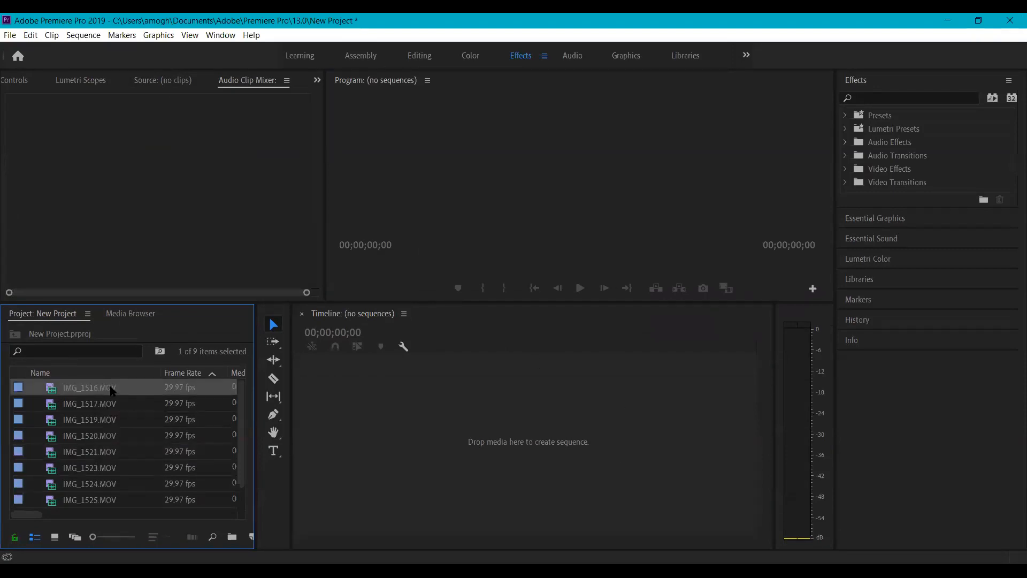
pyautogui.moveTo(112, 390); pyautogui.dragTo(460, 432)
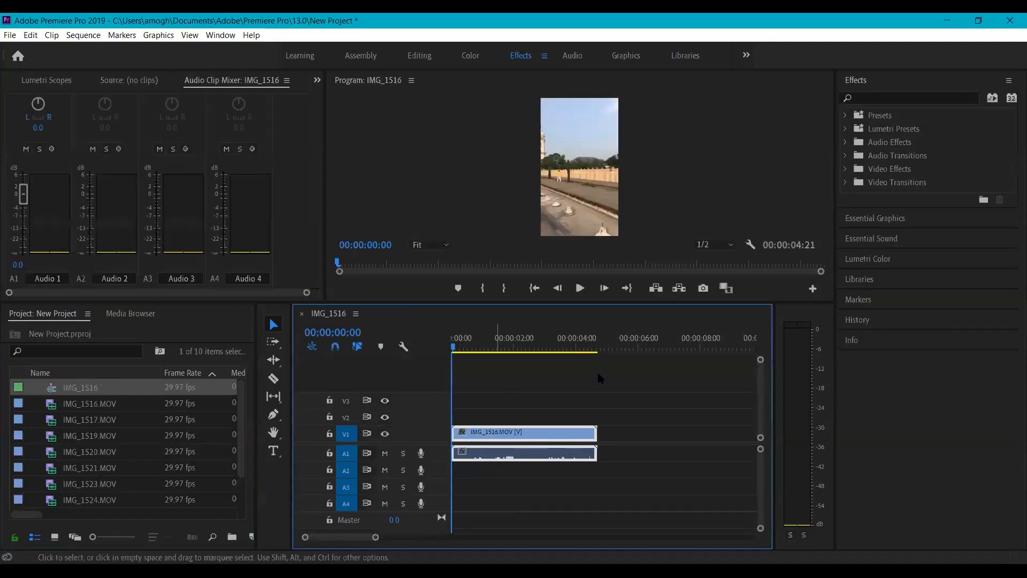
# - Enlarge the Program monitor and play the IMG_1516 sequence from the start
pyautogui.moveTo(485, 303); pyautogui.dragTo(483, 405)
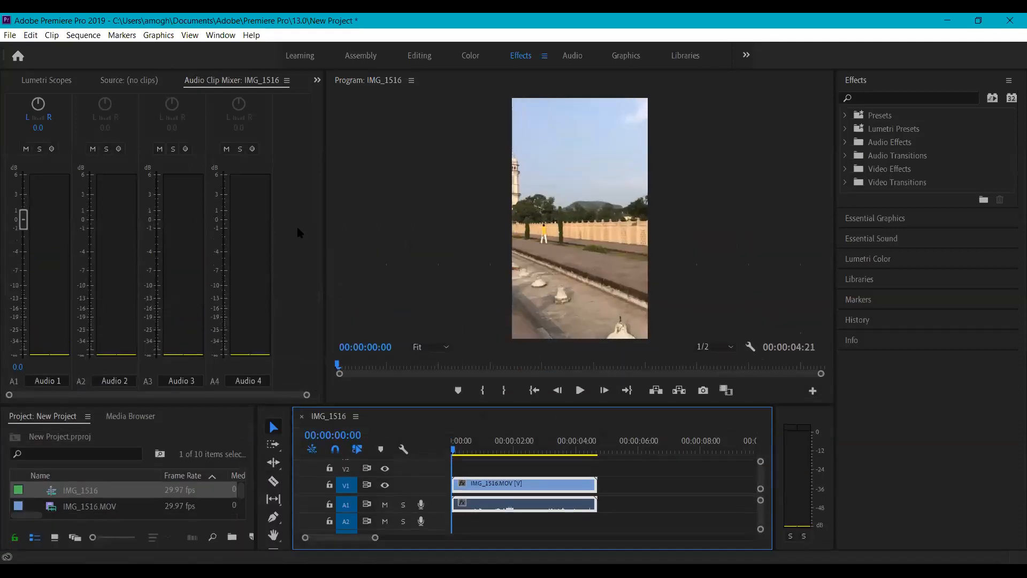
pyautogui.click(129, 81)
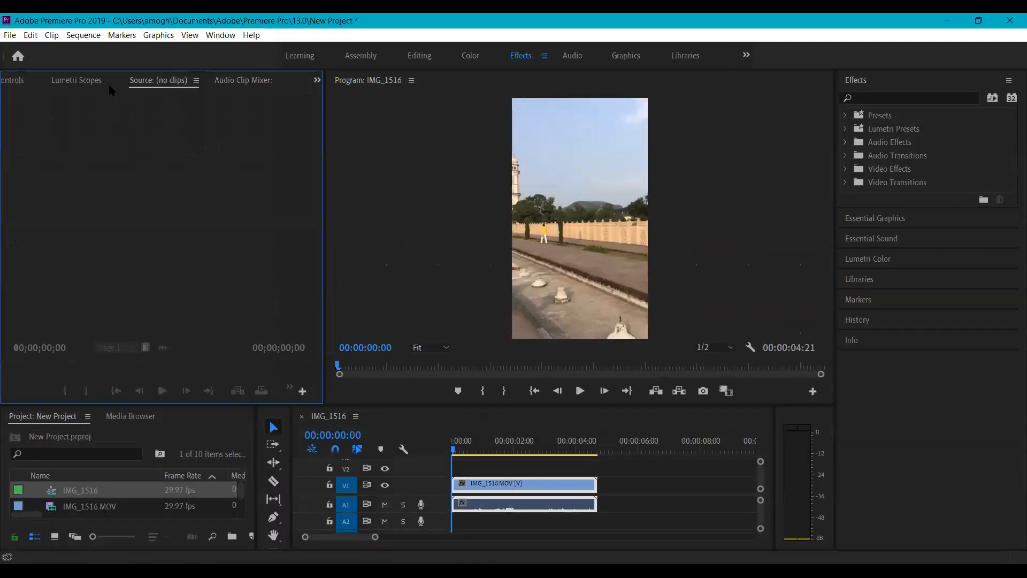
pyautogui.click(497, 485)
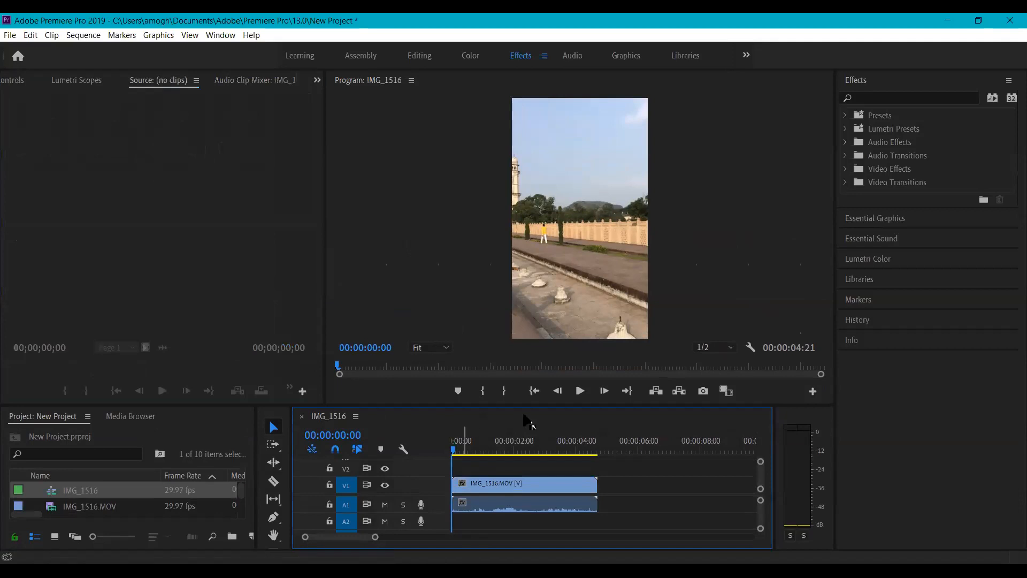
pyautogui.click(580, 390)
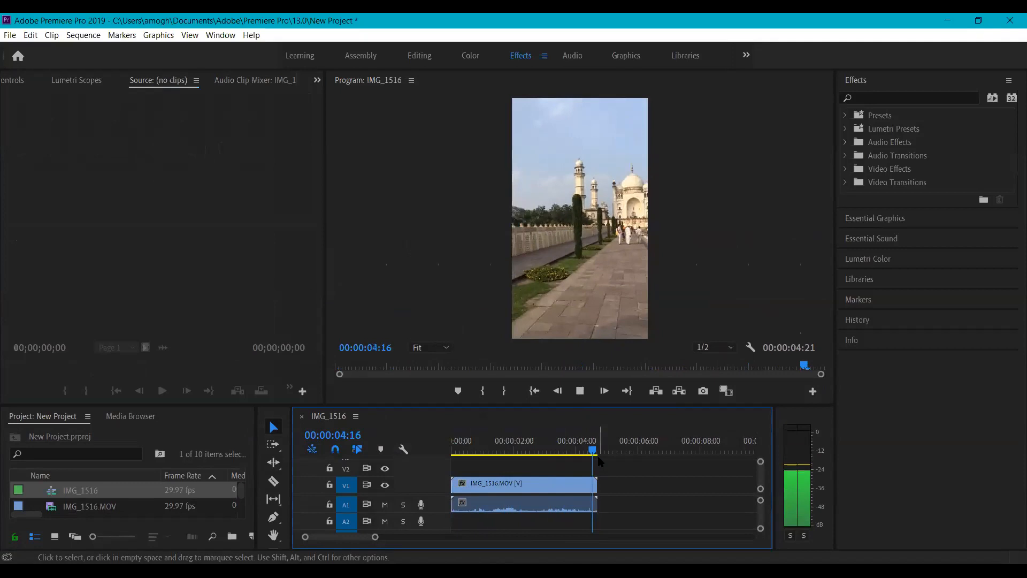
# - Add IMG_1517.MOV right after IMG_1516 on V1 and preview it
pyautogui.press('space')
pyautogui.scroll(-1, 133, 493)
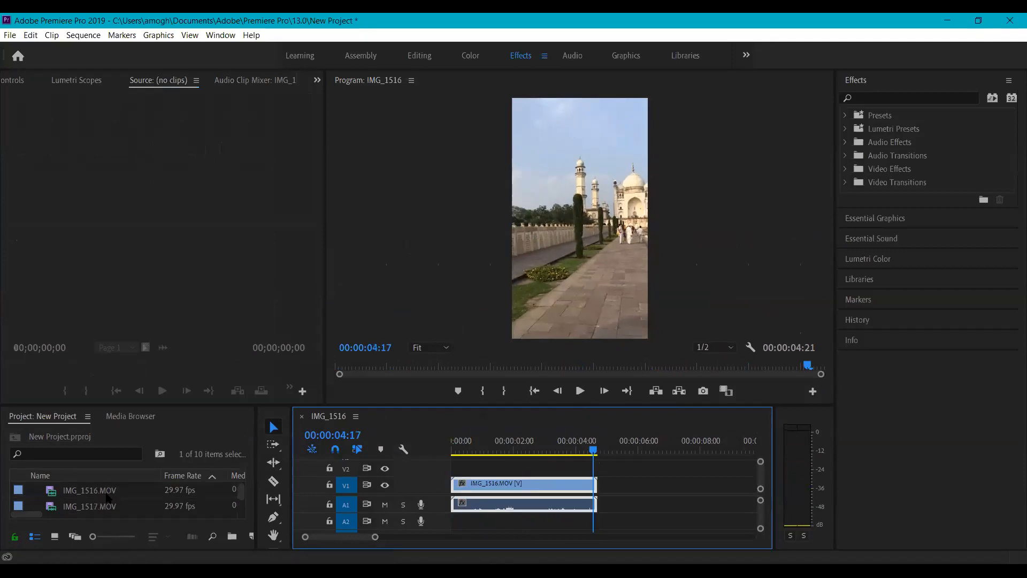
pyautogui.click(107, 495)
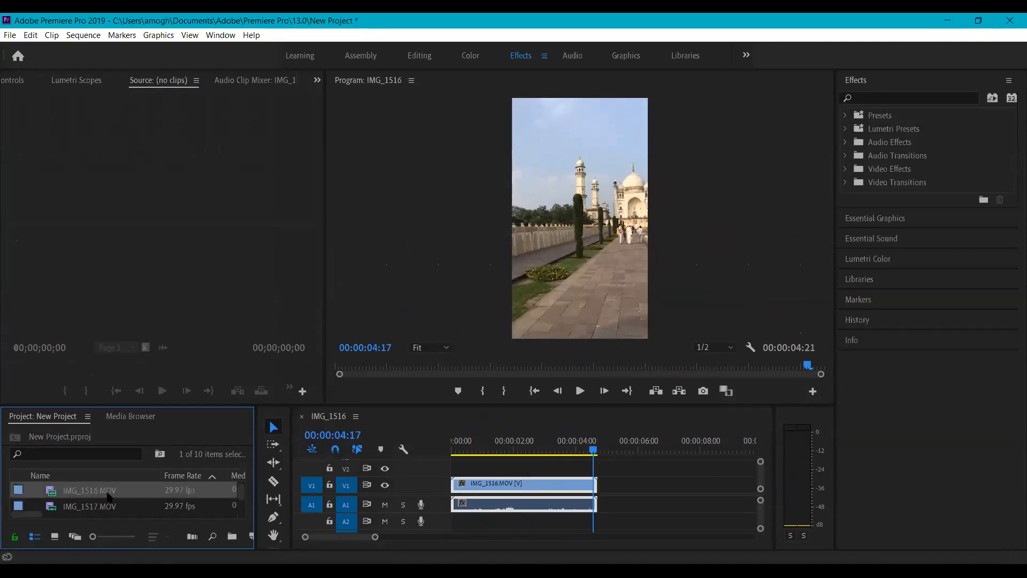
pyautogui.scroll(-1, 107, 495)
pyautogui.click(105, 493)
pyautogui.moveTo(106, 493); pyautogui.dragTo(593, 460)
pyautogui.press('space')
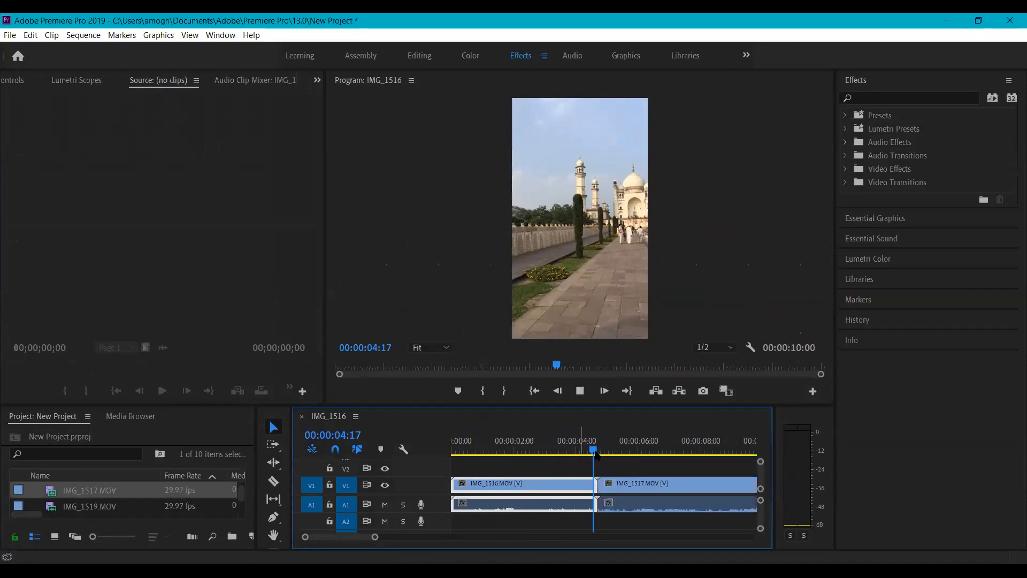
pyautogui.press('space')
# - Add IMG_1519.MOV, delete the IMG_1517 clip, and slide IMG_1519 left against IMG_1516
pyautogui.scroll(-1, 119, 495)
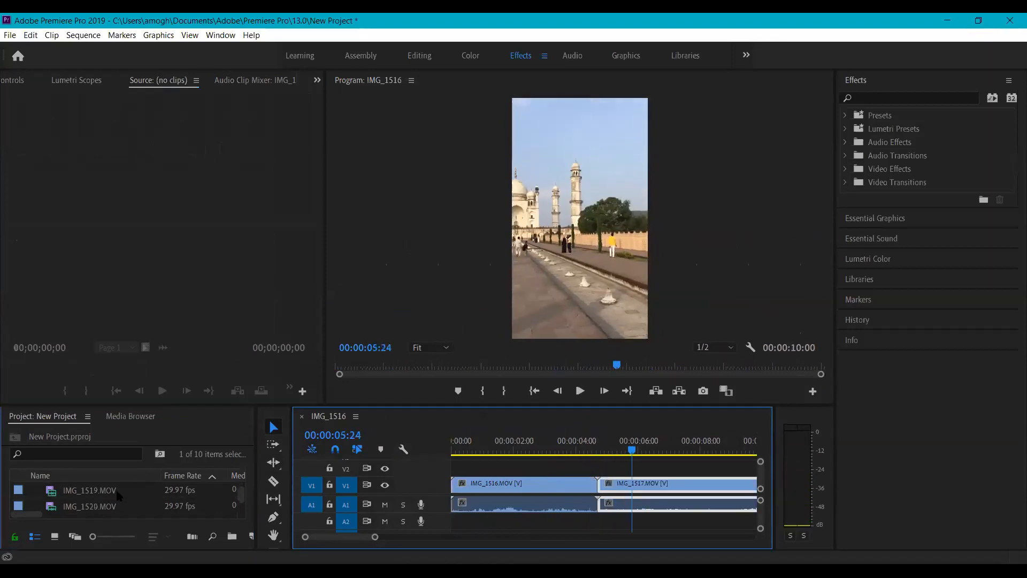
pyautogui.moveTo(119, 495); pyautogui.dragTo(624, 491)
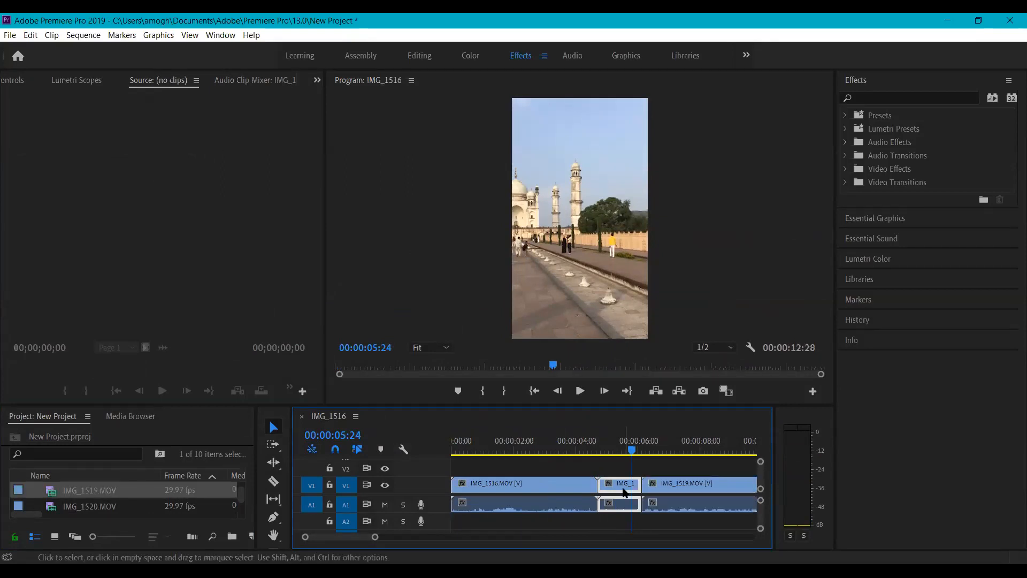
pyautogui.press('Delete')
pyautogui.click(649, 484)
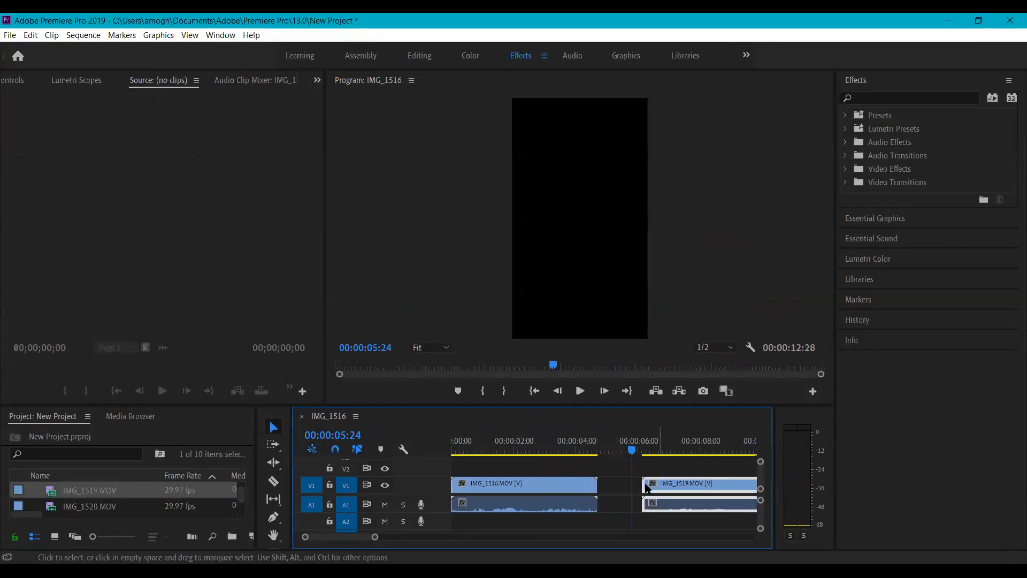
pyautogui.moveTo(645, 484); pyautogui.dragTo(601, 484)
pyautogui.click(100, 493)
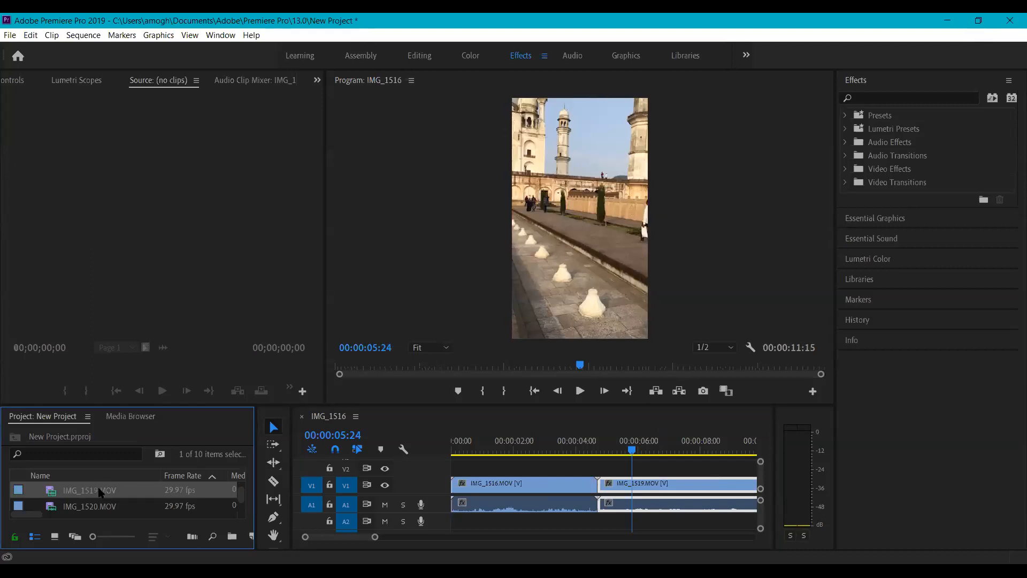
pyautogui.click(454, 466)
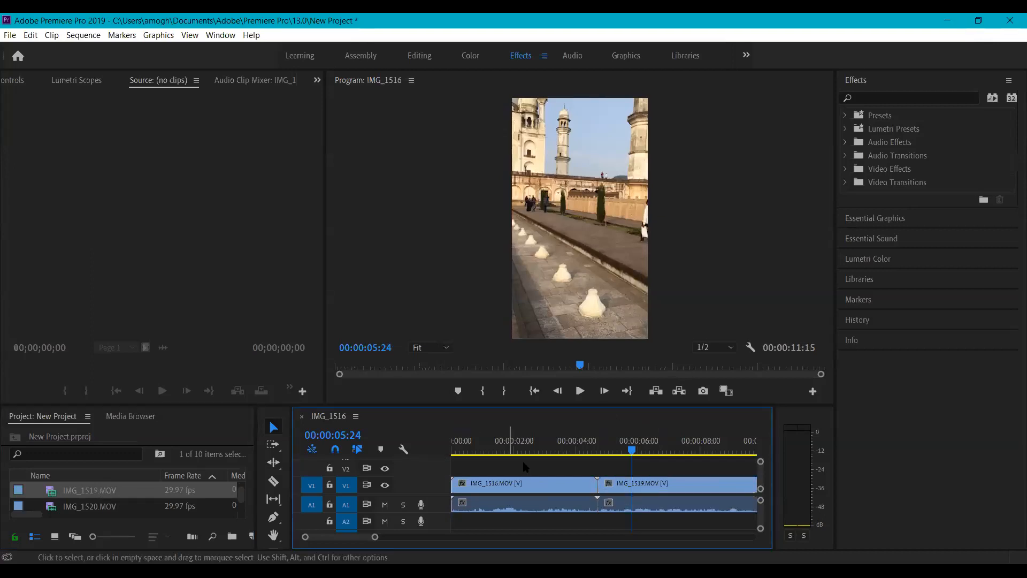
pyautogui.press('space')
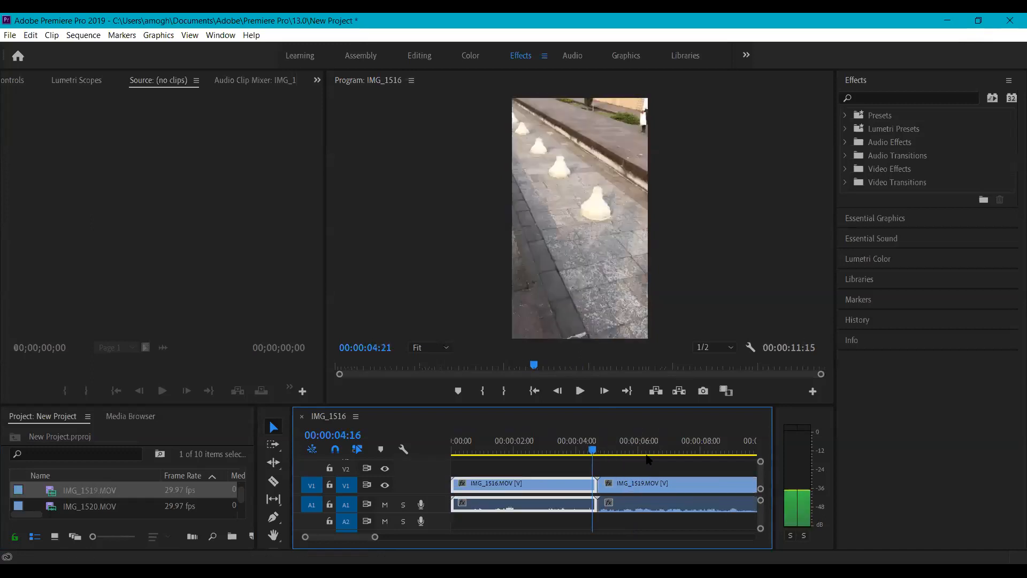
pyautogui.moveTo(716, 454); pyautogui.dragTo(643, 454)
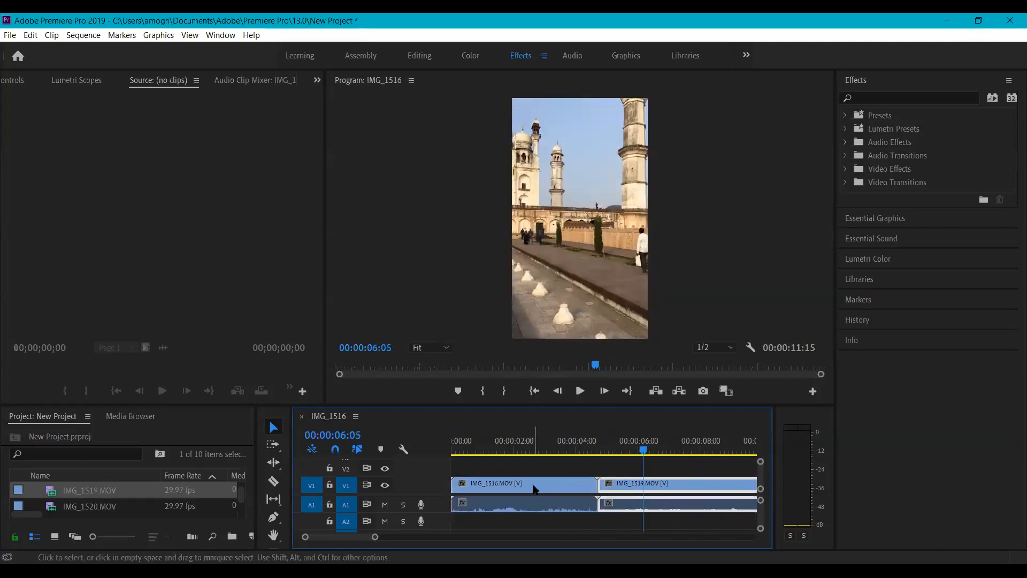
# - Unlink IMG_1516's audio from its video and delete it from A1
pyautogui.click(478, 486)
pyautogui.rightClick(479, 488)
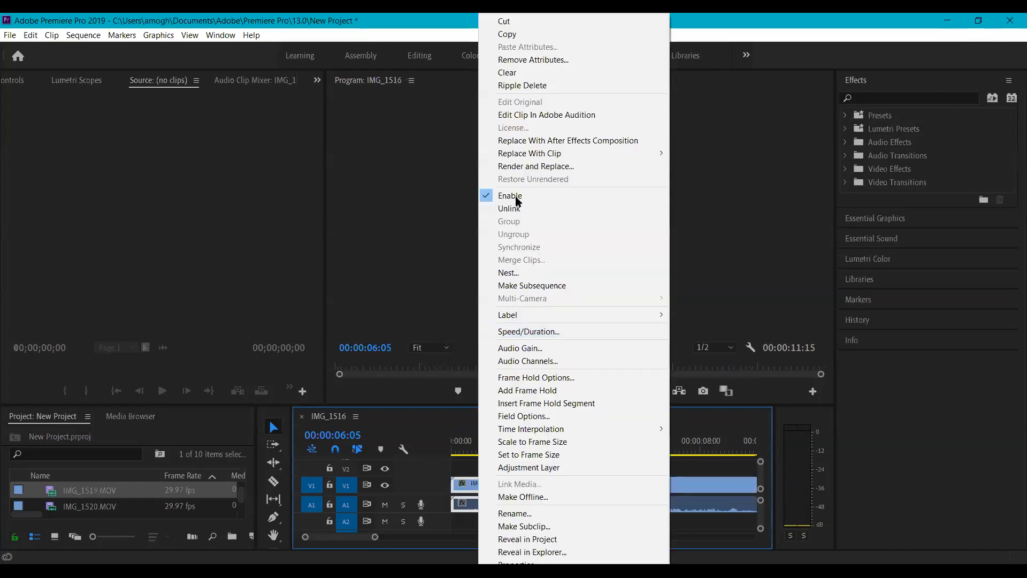
pyautogui.click(449, 420)
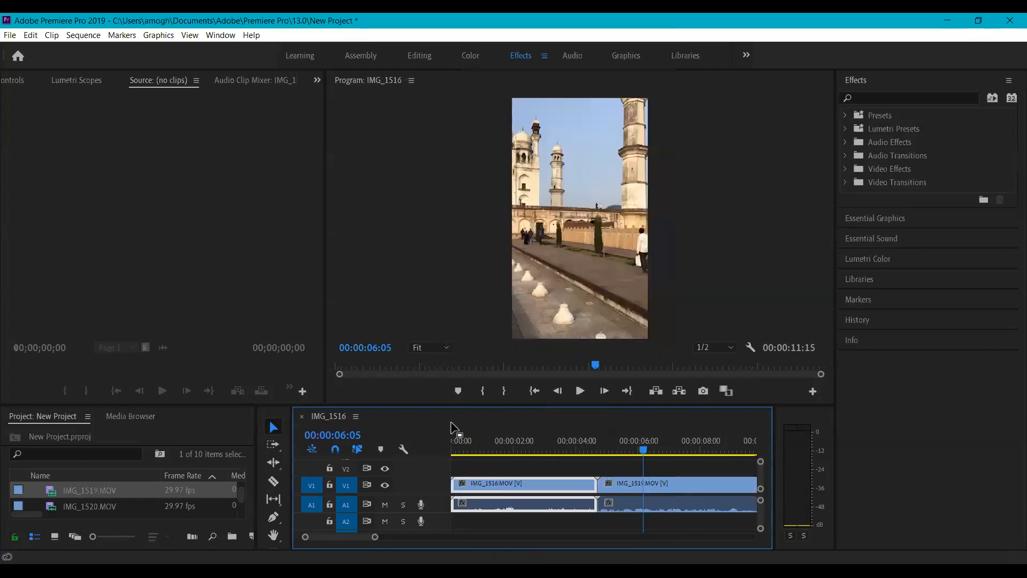
pyautogui.rightClick(464, 486)
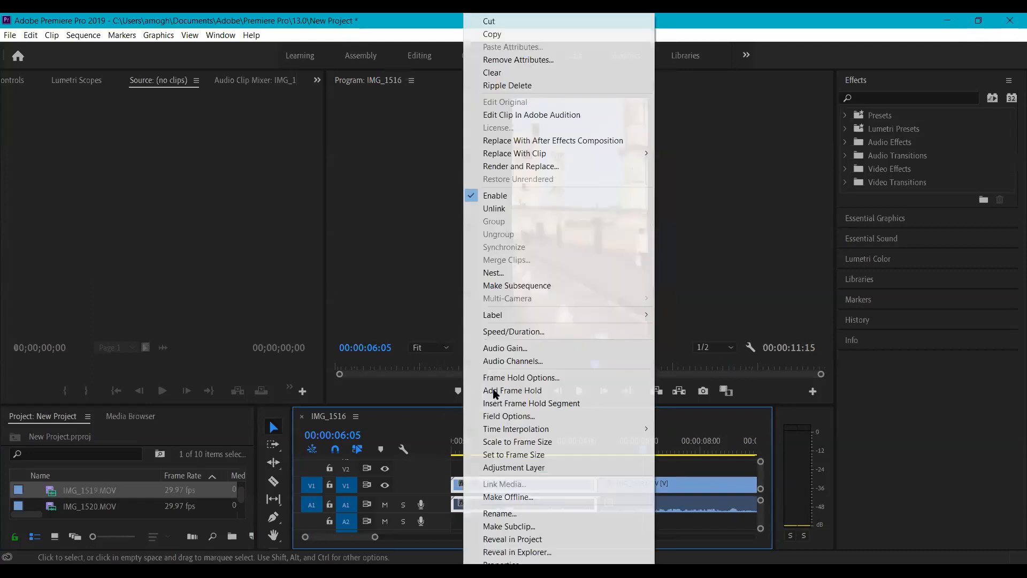
pyautogui.click(538, 208)
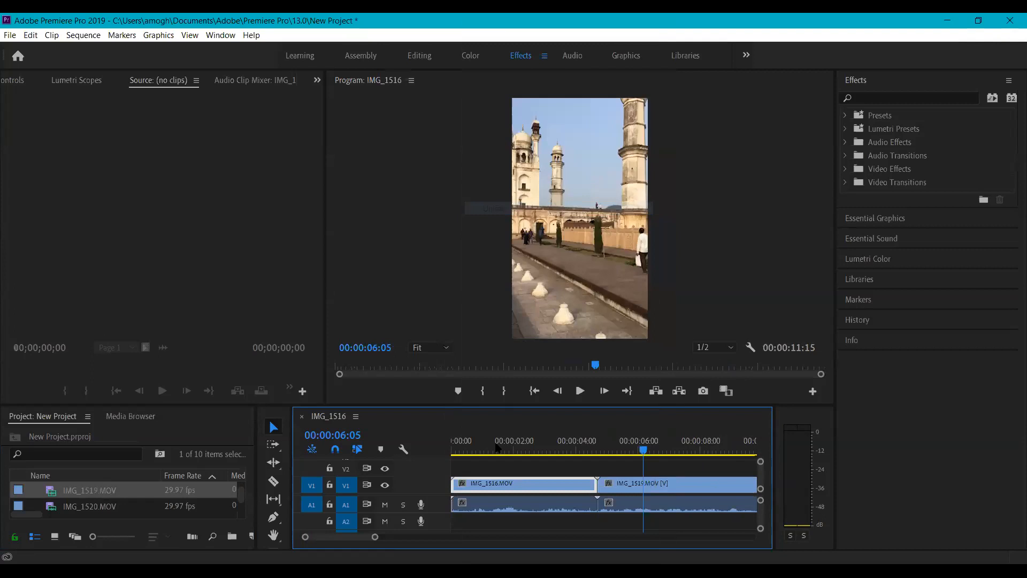
pyautogui.click(488, 507)
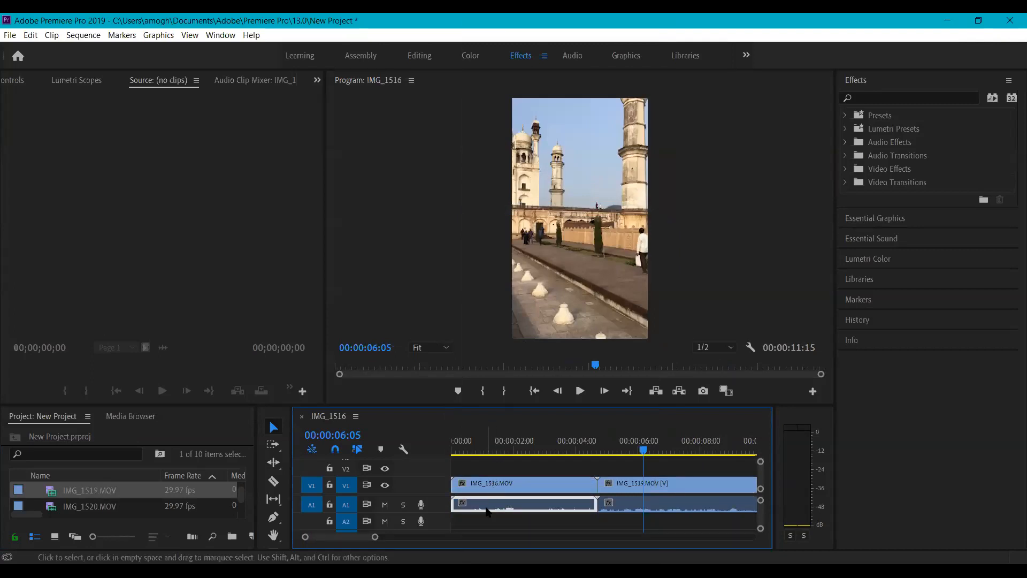
pyautogui.press('Delete')
# - Unlink IMG_1519's audio and delete it, leaving only its video
pyautogui.click(632, 500)
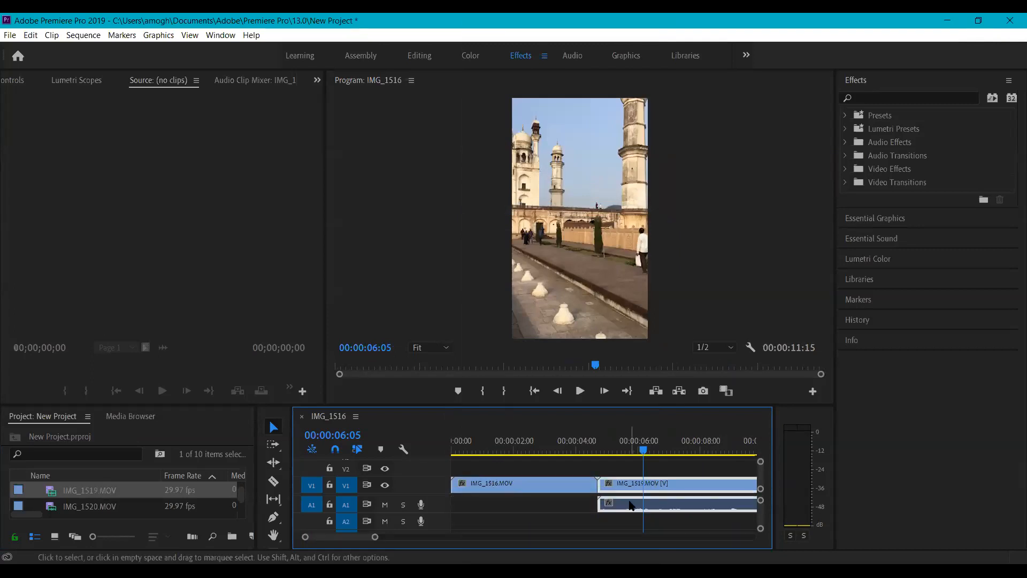
pyautogui.rightClick(621, 485)
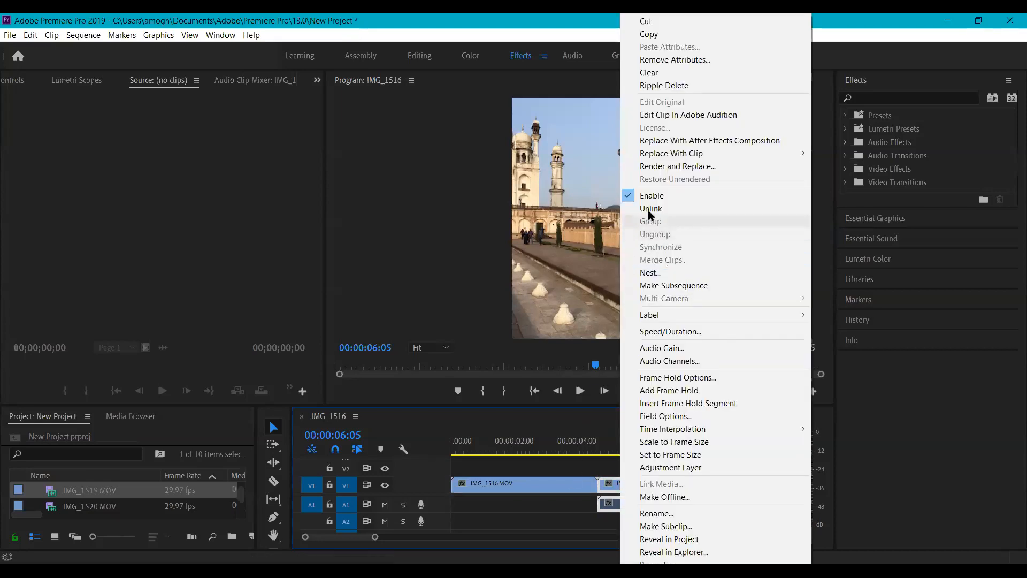
pyautogui.click(650, 209)
pyautogui.click(635, 505)
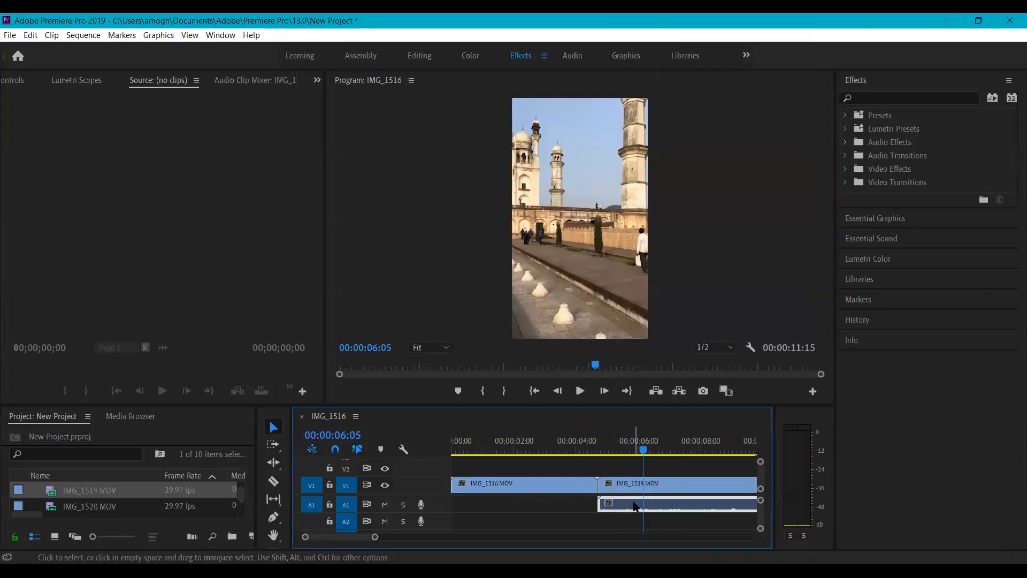
pyautogui.press('Delete')
pyautogui.moveTo(642, 455); pyautogui.dragTo(576, 455)
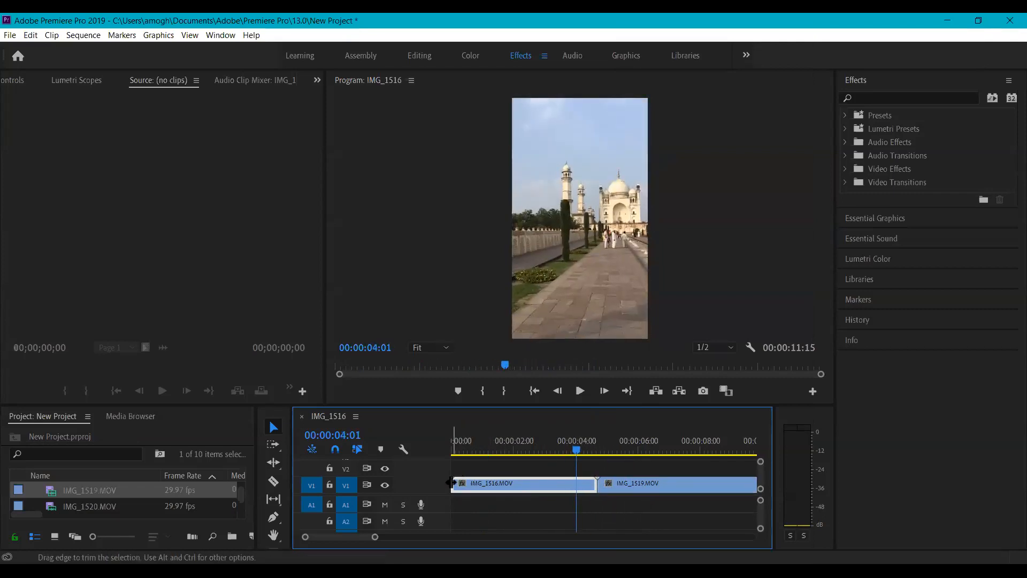
# - Undo a trial trim, then razor-cut IMG_1516 at about 2:28
pyautogui.moveTo(453, 484); pyautogui.dragTo(483, 483)
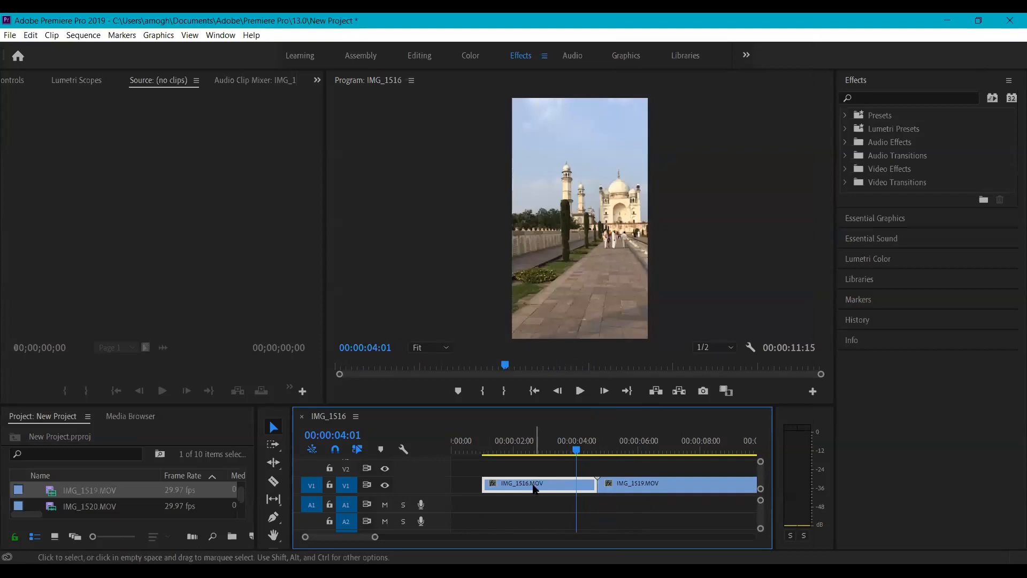
pyautogui.hotkey('ctrl', 'z')
pyautogui.moveTo(518, 452); pyautogui.dragTo(447, 458)
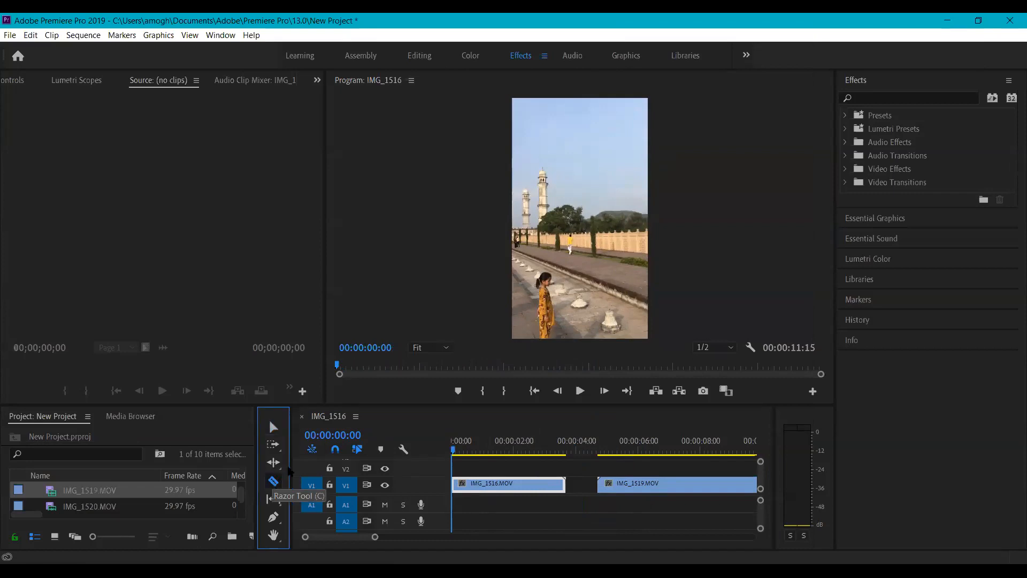
pyautogui.click(273, 481)
pyautogui.moveTo(458, 455); pyautogui.dragTo(541, 454)
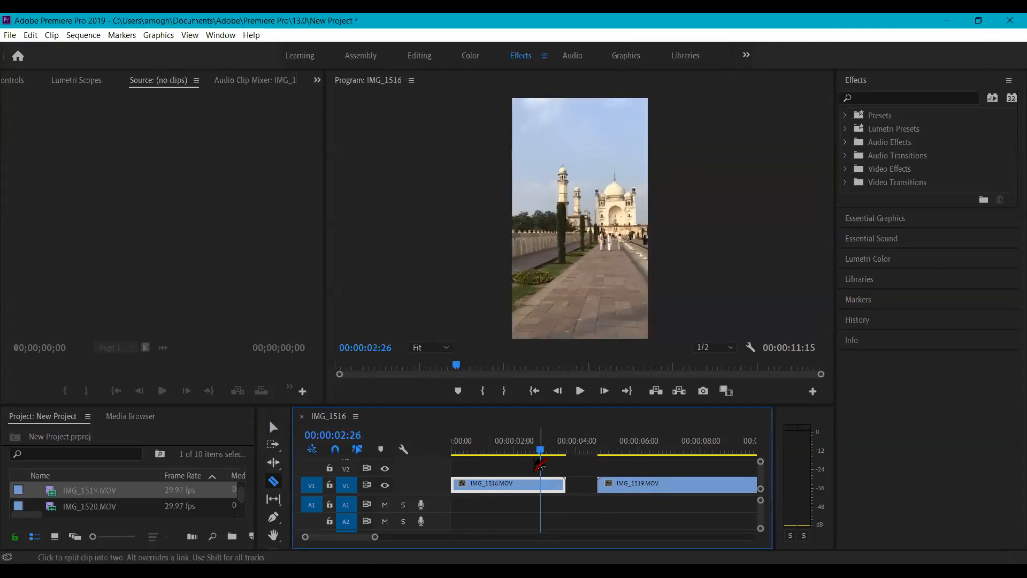
pyautogui.moveTo(375, 538); pyautogui.dragTo(337, 537)
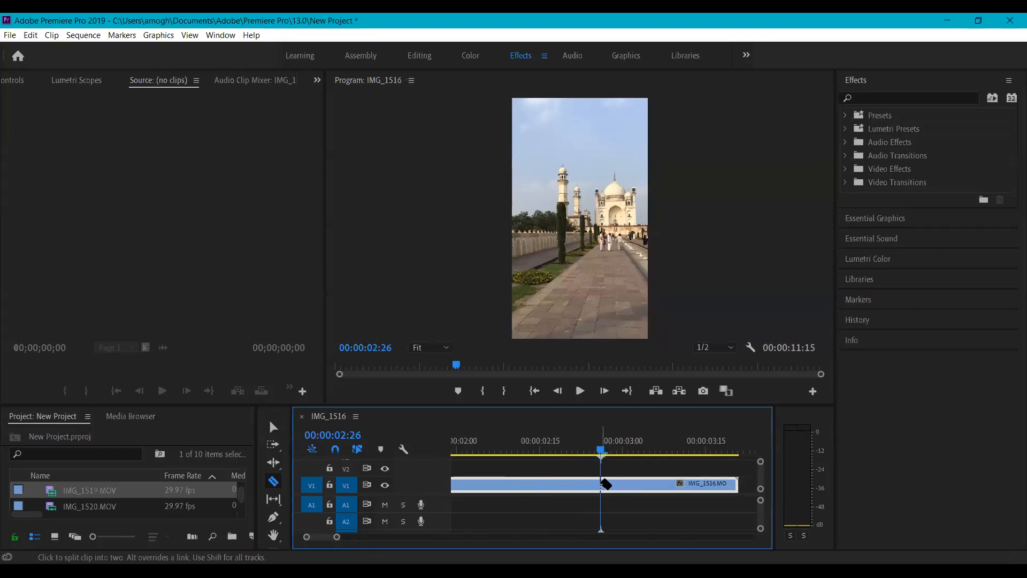
pyautogui.click(601, 485)
# - Delete the second part of IMG_1516 after the cut
pyautogui.click(274, 426)
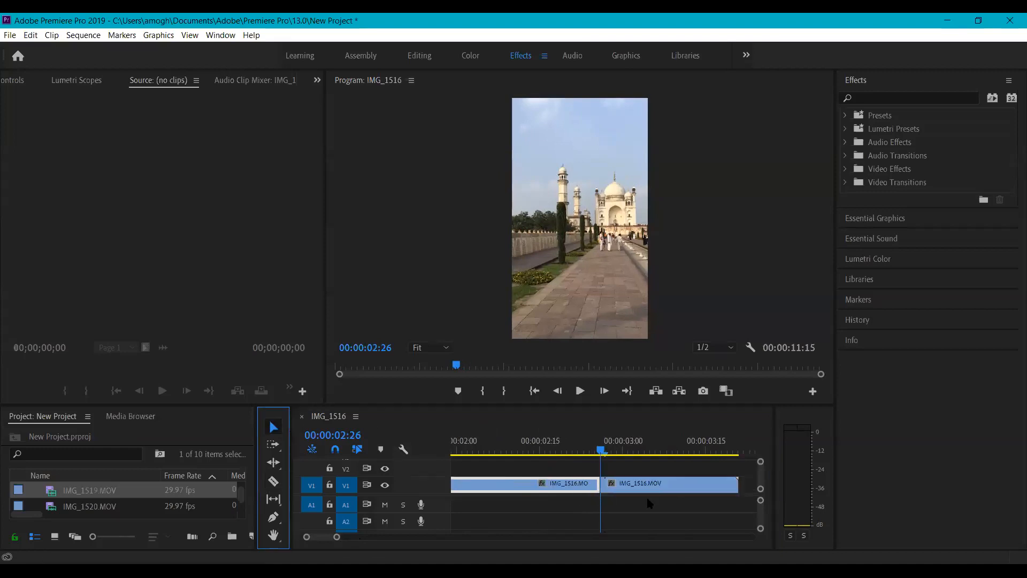
pyautogui.moveTo(604, 453); pyautogui.dragTo(578, 455)
pyautogui.click(630, 489)
pyautogui.press('Delete')
pyautogui.moveTo(333, 535); pyautogui.dragTo(373, 537)
# - Slide IMG_1519 left against IMG_1516 and trim its start later
pyautogui.click(642, 489)
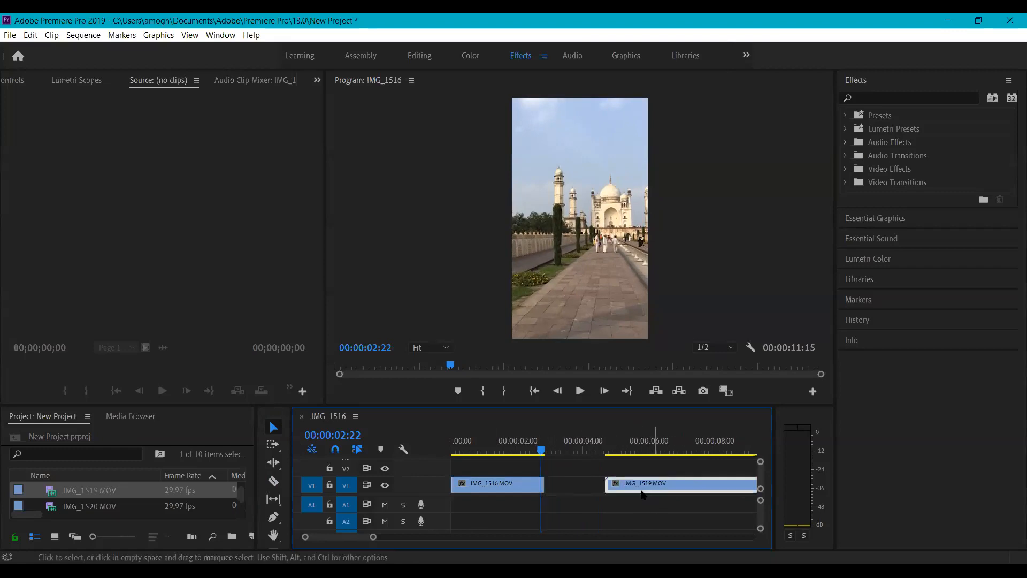
pyautogui.moveTo(543, 453); pyautogui.dragTo(661, 452)
pyautogui.moveTo(546, 484); pyautogui.dragTo(526, 457)
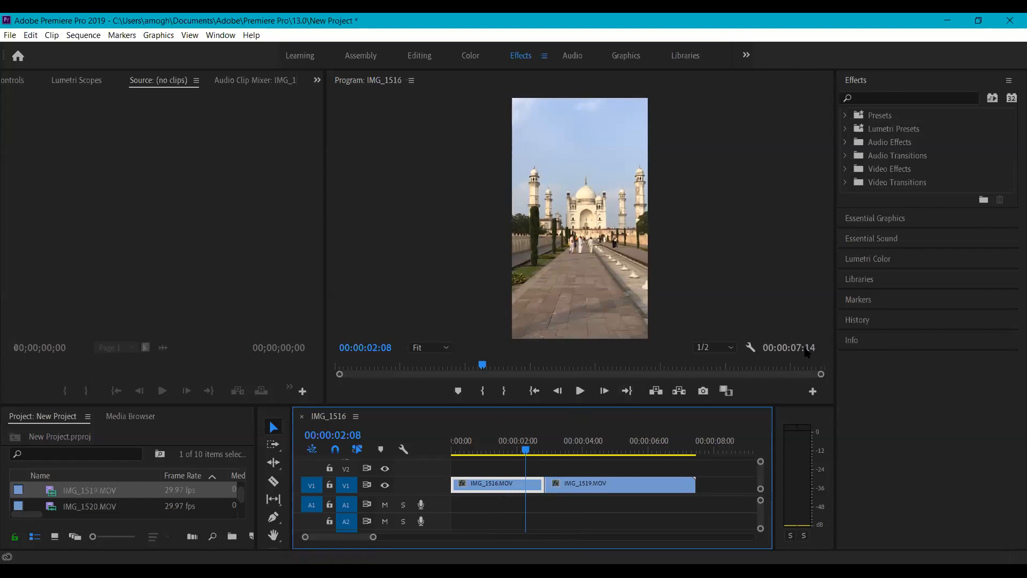
pyautogui.moveTo(882, 207); pyautogui.dragTo(883, 242)
# - Place a Cross Dissolve from Video Transitions > Dissolve on the IMG_1516/IMG_1519 cut and preview it
pyautogui.click(845, 183)
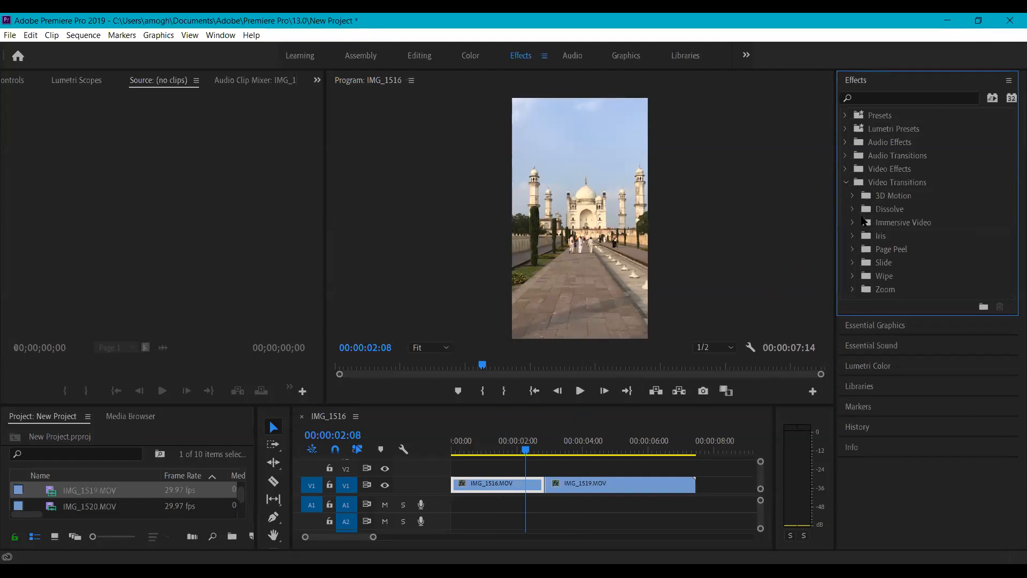
pyautogui.click(853, 209)
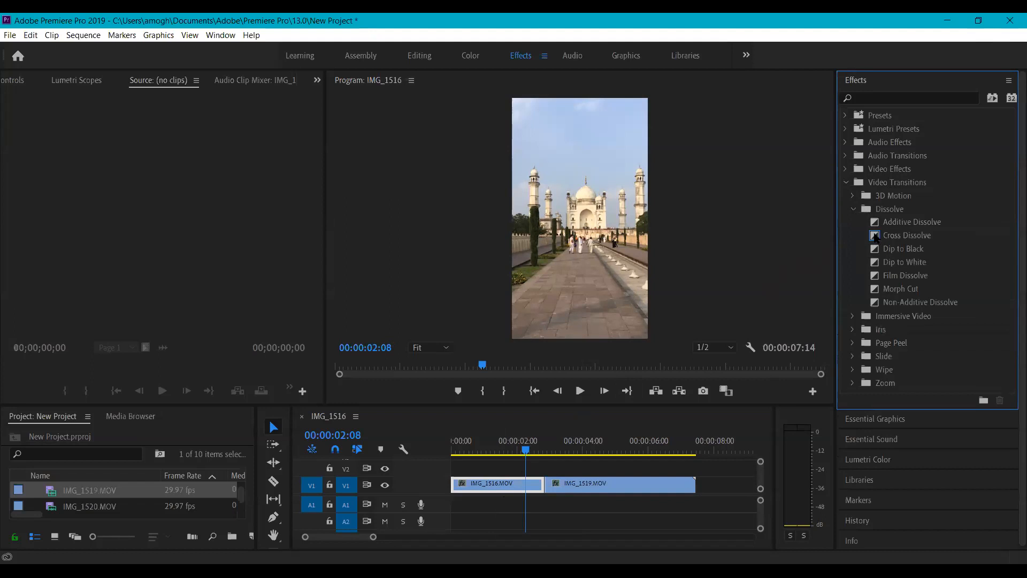
pyautogui.click(876, 237)
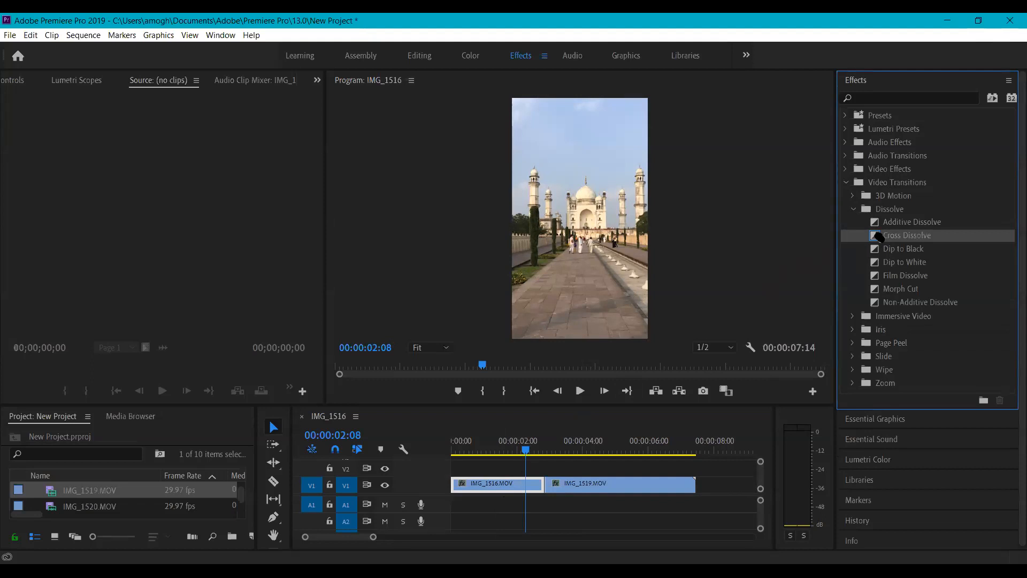
pyautogui.moveTo(877, 237); pyautogui.dragTo(545, 485)
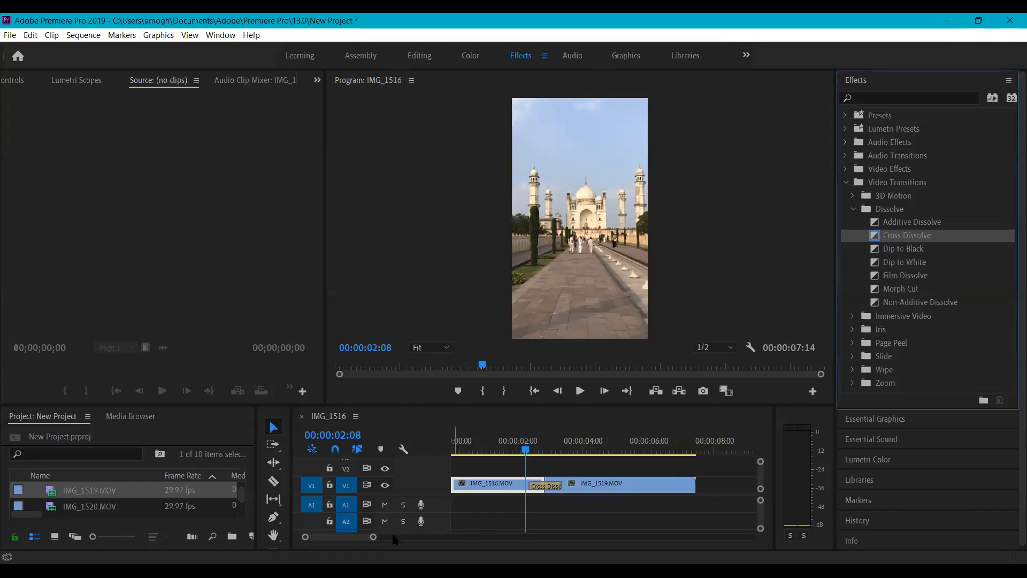
pyautogui.moveTo(372, 536); pyautogui.dragTo(364, 537)
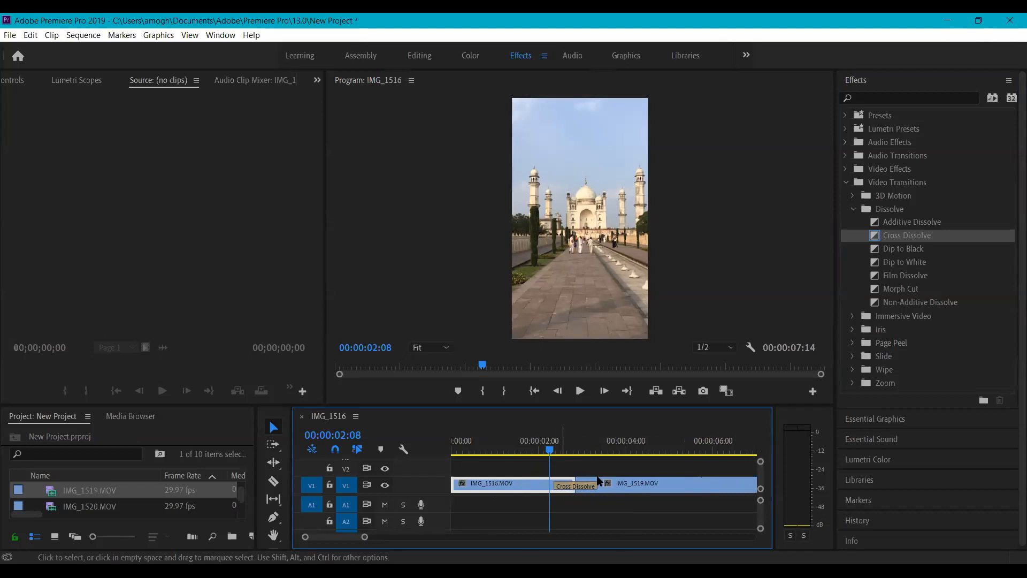
pyautogui.moveTo(551, 451)
pyautogui.mouseDown()
pyautogui.moveTo(632, 452)
pyautogui.moveTo(539, 451)
pyautogui.mouseUp()
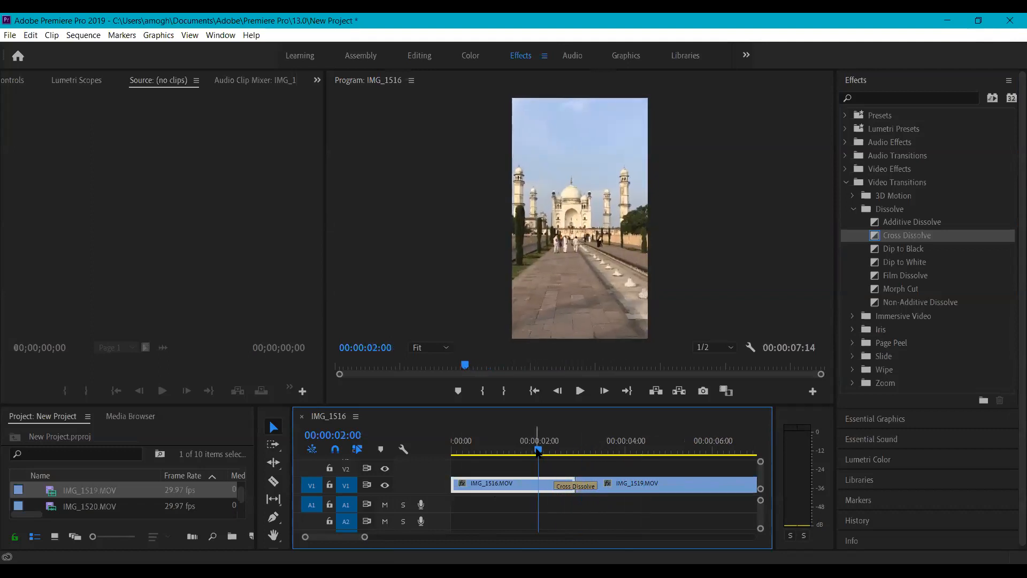
pyautogui.press('space')
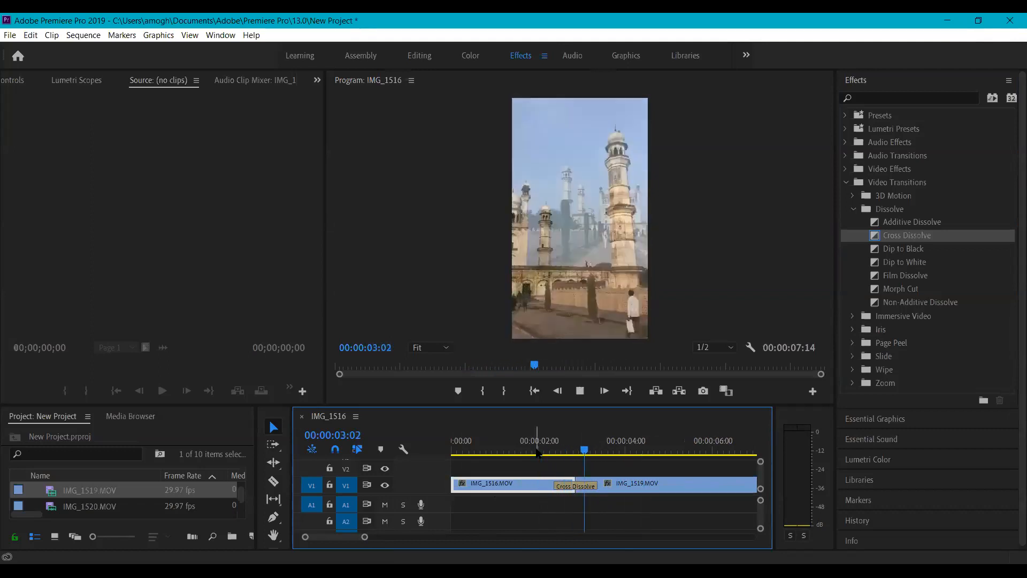
pyautogui.press('space')
# - Replace the Cross Dissolve with Dip to Black and play it back
pyautogui.moveTo(602, 456)
pyautogui.mouseDown()
pyautogui.moveTo(544, 454)
pyautogui.moveTo(621, 456)
pyautogui.mouseUp()
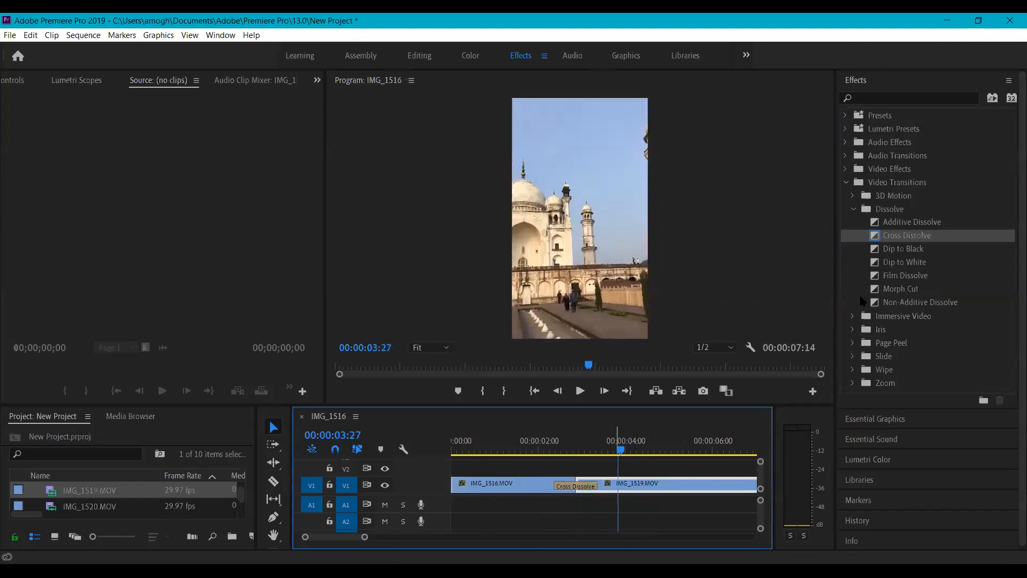
pyautogui.click(910, 251)
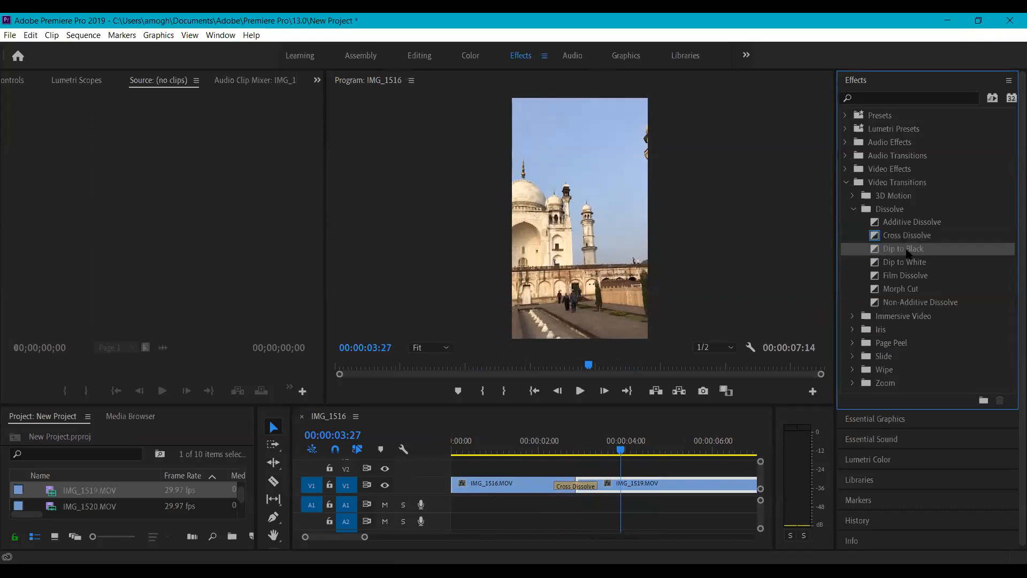
pyautogui.moveTo(621, 456); pyautogui.dragTo(524, 456)
pyautogui.press('space')
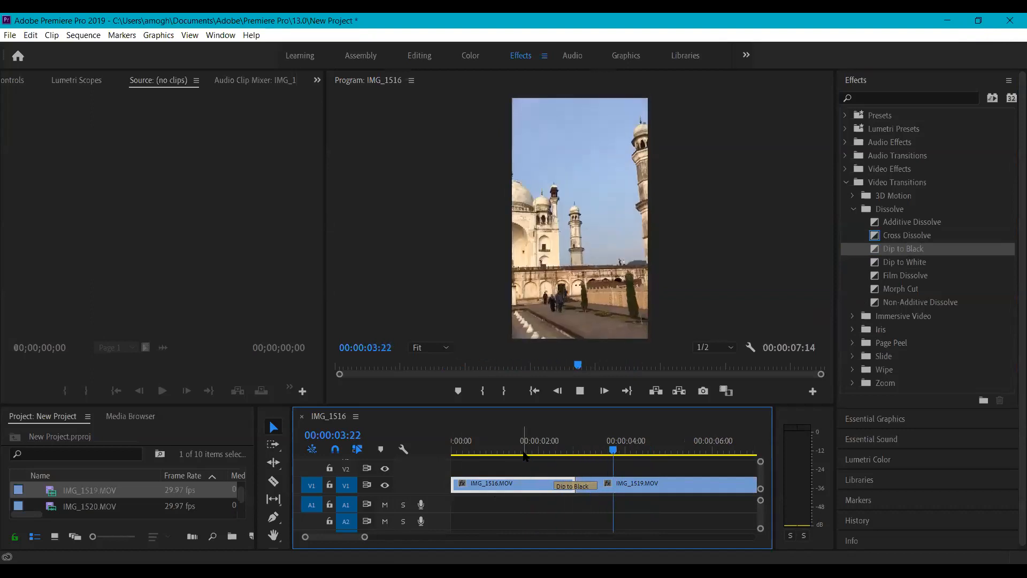
pyautogui.moveTo(365, 537); pyautogui.dragTo(401, 543)
pyautogui.scroll(-3, 107, 496)
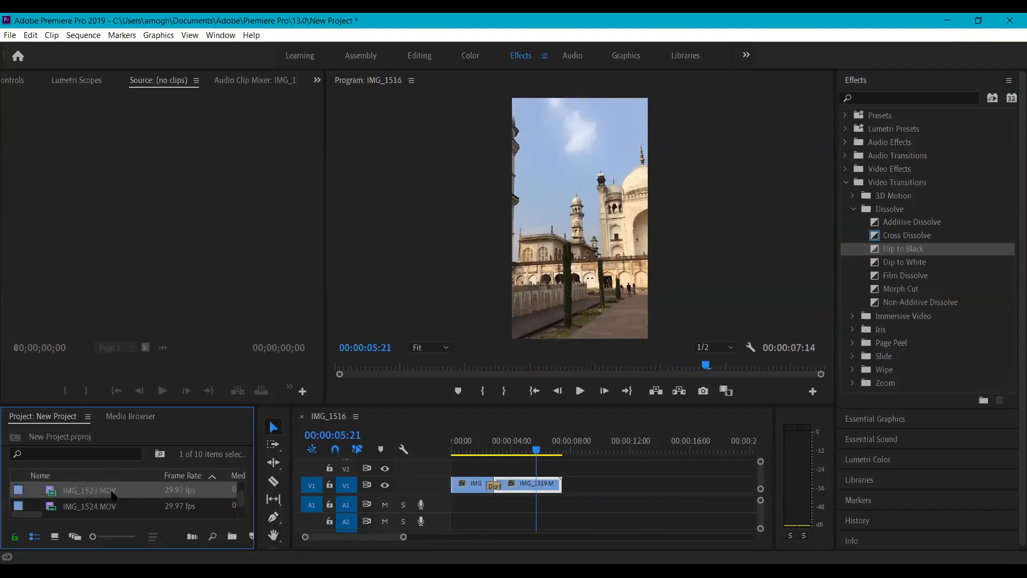
# - Place IMG_1523 on the timeline right after IMG_1519
pyautogui.doubleClick(112, 491)
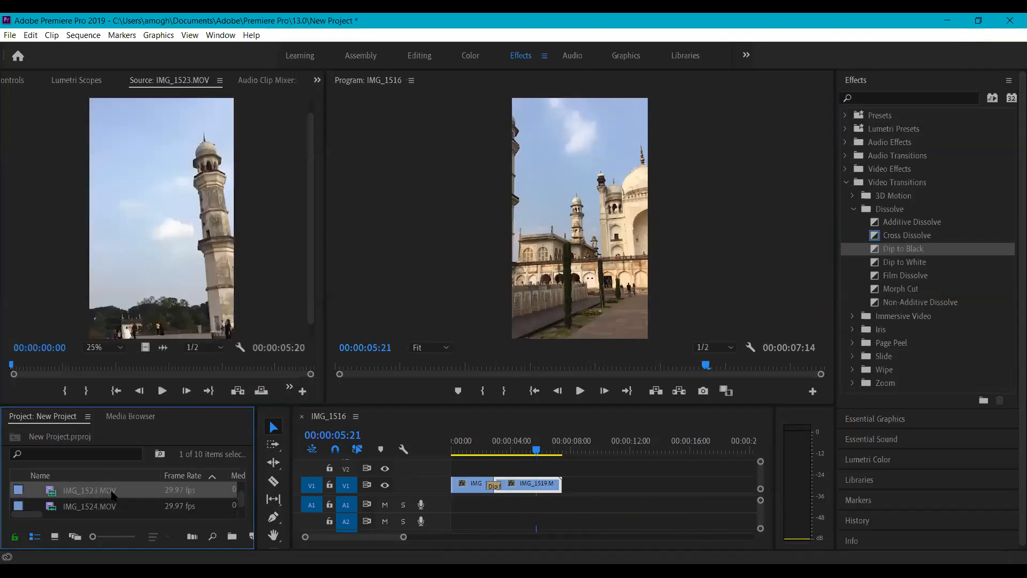
pyautogui.moveTo(113, 495); pyautogui.dragTo(547, 464)
pyautogui.click(546, 484)
pyautogui.click(586, 490)
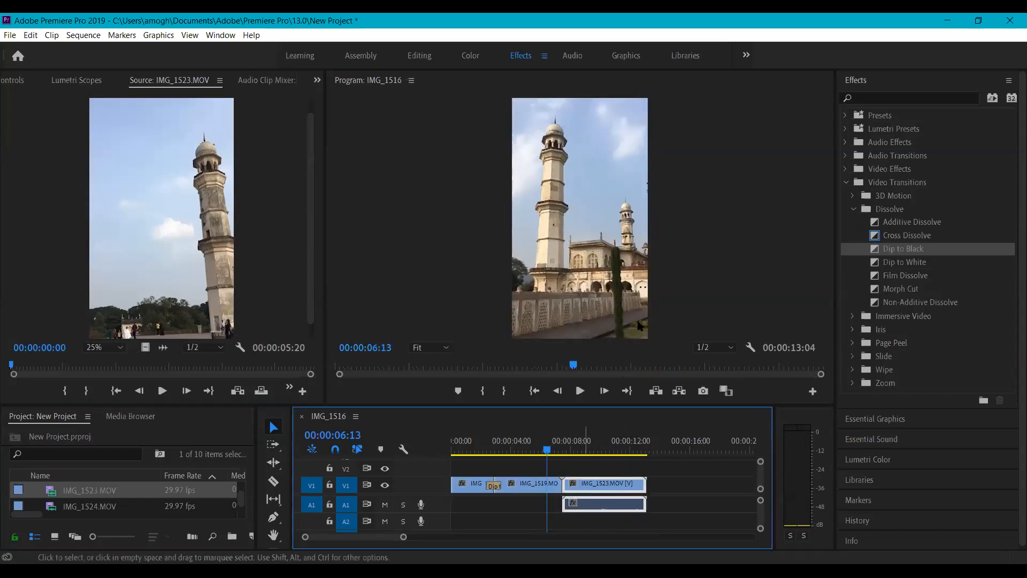
# - Unlink IMG_1523's audio and delete it from A1, leaving only the video
pyautogui.rightClick(583, 486)
pyautogui.click(615, 210)
pyautogui.click(599, 501)
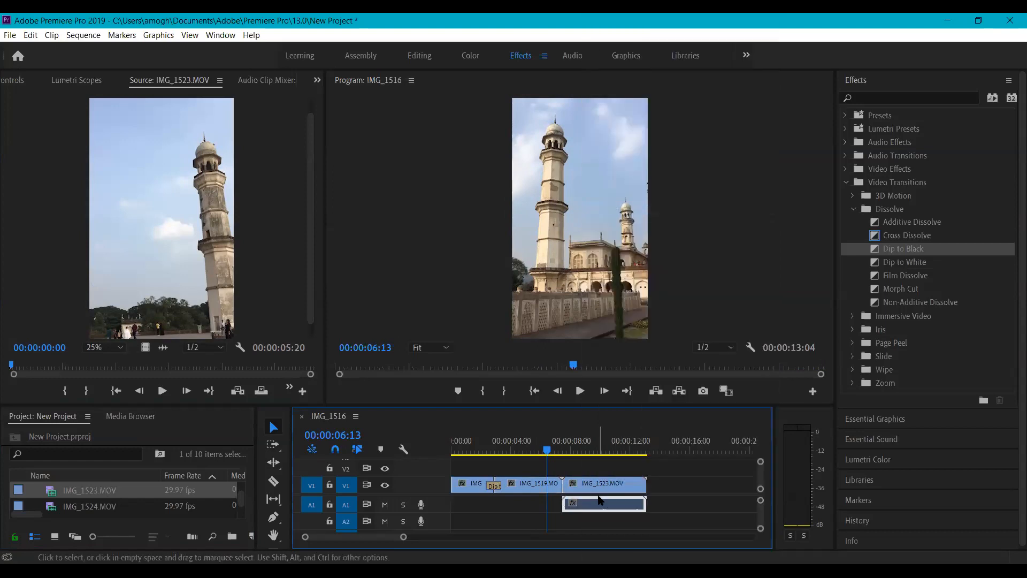
pyautogui.press('Delete')
# - Make the timeline and project panels taller and reselect IMG_1523 in the project
pyautogui.moveTo(548, 449)
pyautogui.mouseDown()
pyautogui.moveTo(563, 451)
pyautogui.moveTo(531, 451)
pyautogui.mouseUp()
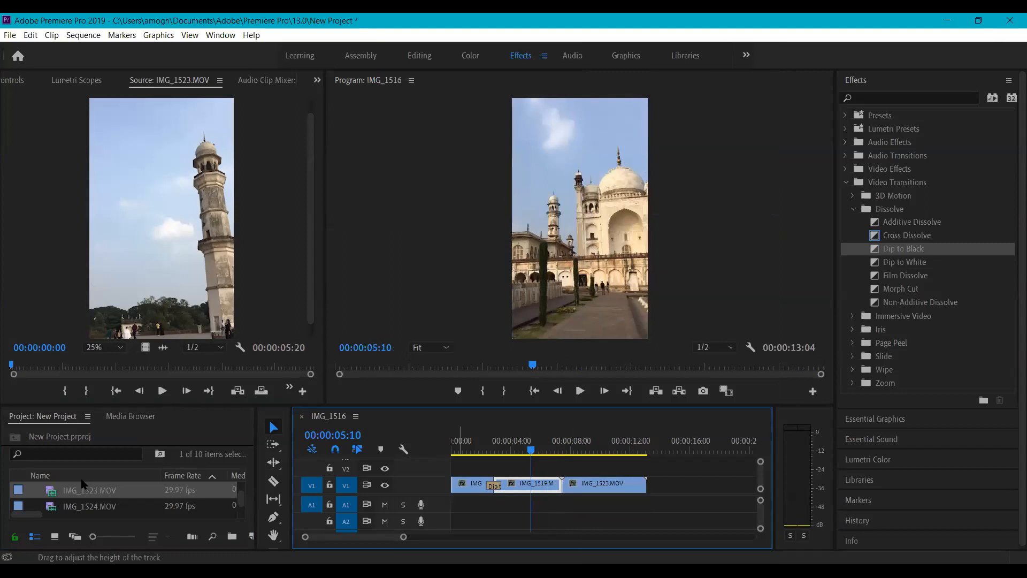
pyautogui.moveTo(157, 405); pyautogui.dragTo(157, 348)
pyautogui.rightClick(115, 461)
pyautogui.click(84, 451)
pyautogui.doubleClick(83, 448)
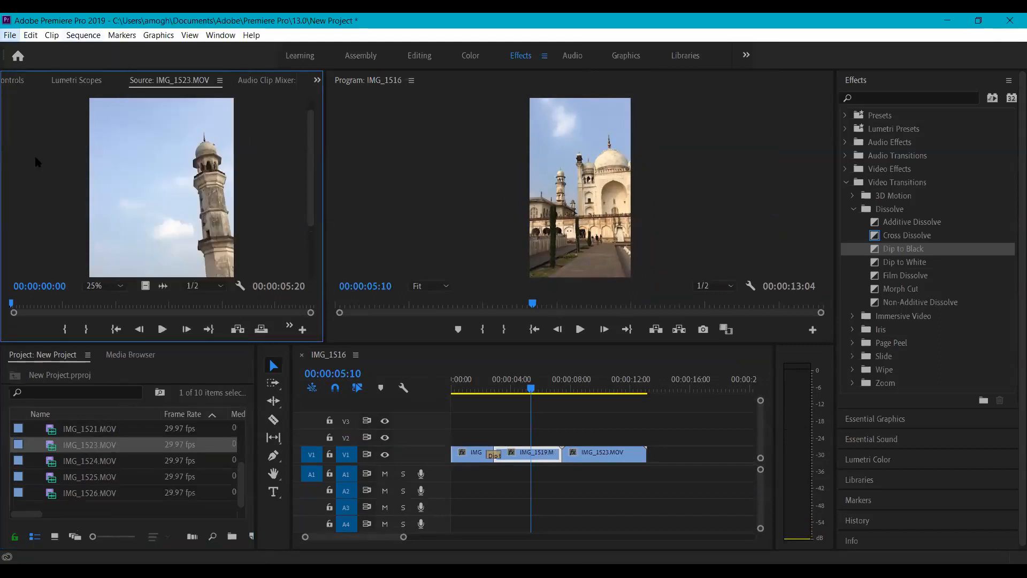
# - Open the Import dialog, go to the Music folder and search it for 'oo'
pyautogui.click(9, 35)
pyautogui.click(134, 341)
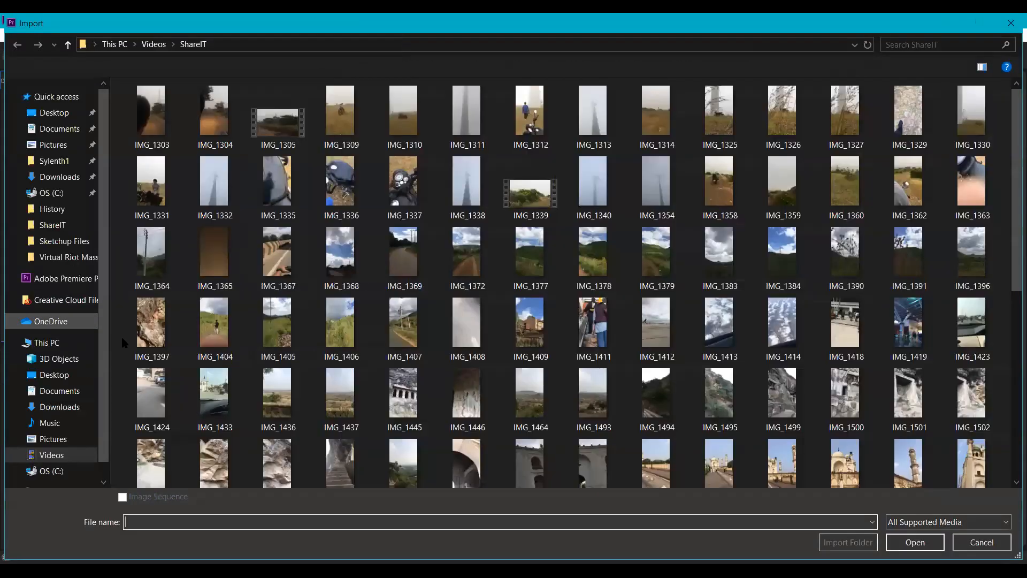
pyautogui.click(50, 422)
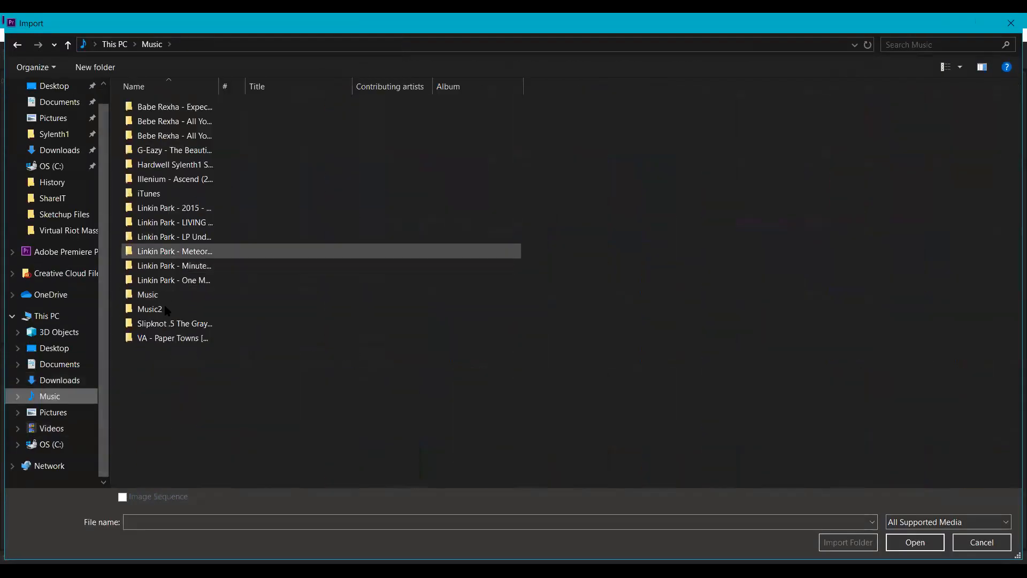
pyautogui.press('o')
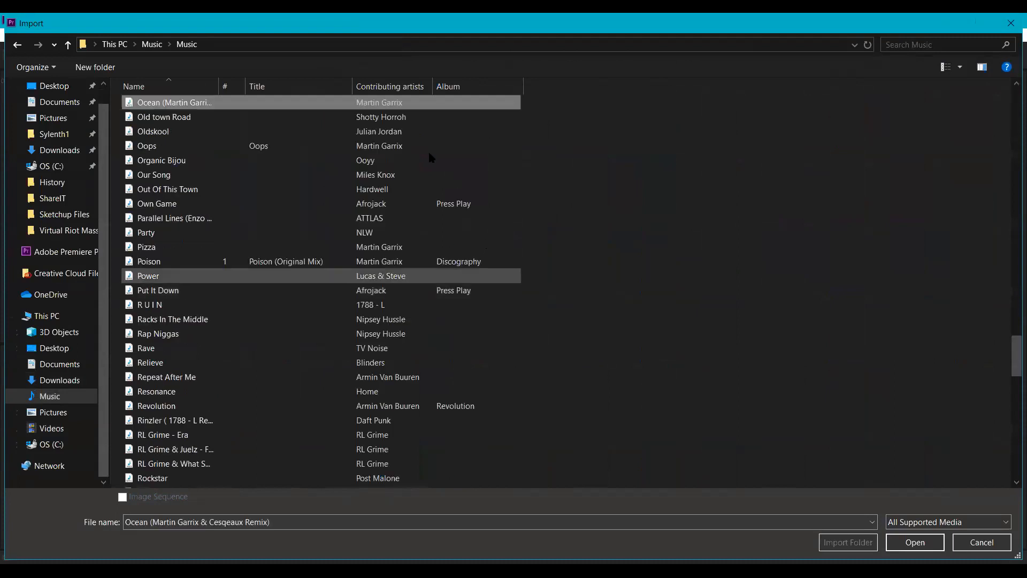
pyautogui.click(915, 44)
pyautogui.write('oo')
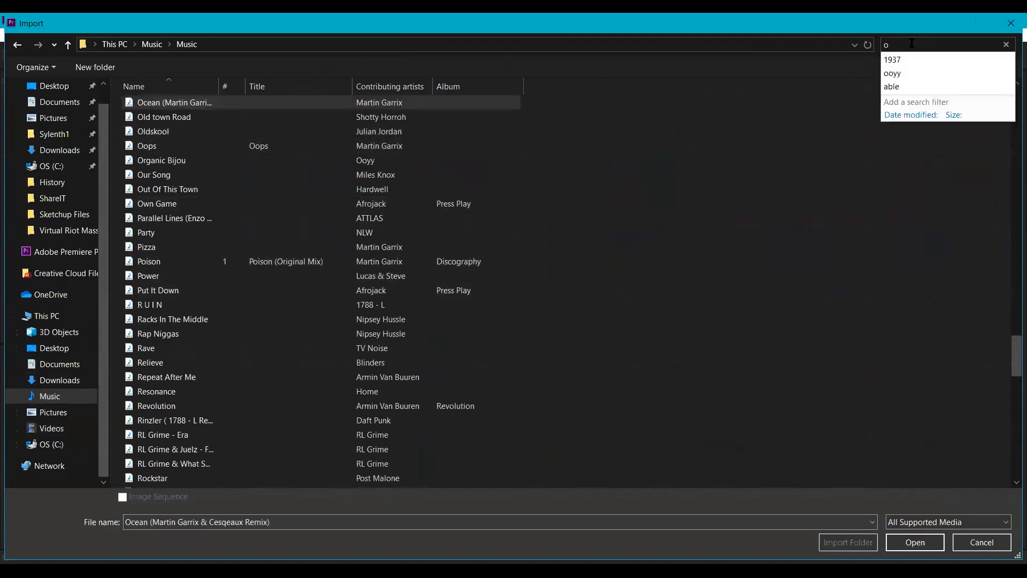
pyautogui.click(900, 73)
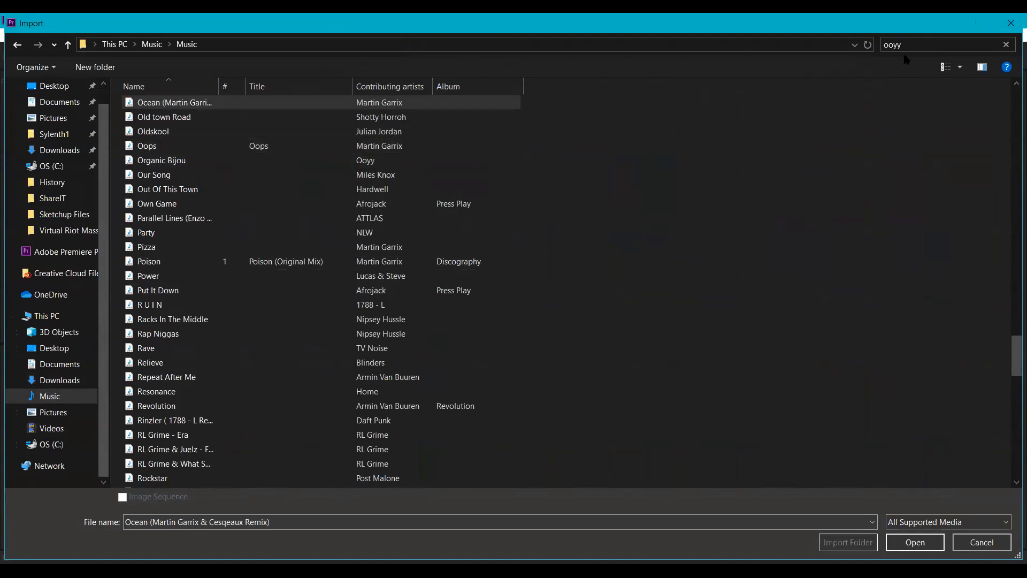
# - Find the Bottai track in the Music folder and import it
pyautogui.scroll(-4, 503, 256)
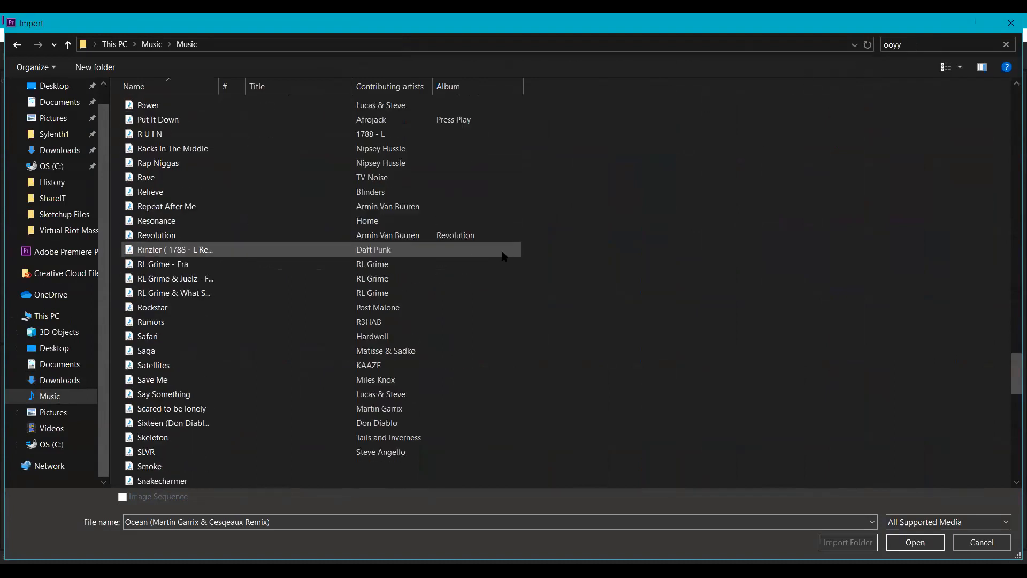
pyautogui.scroll(6, 502, 255)
pyautogui.scroll(20, 503, 255)
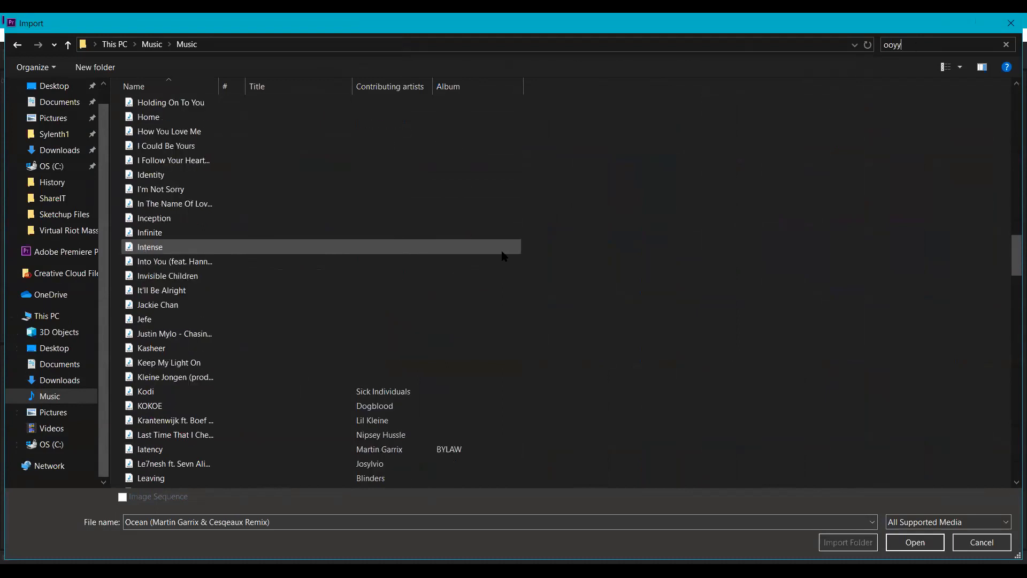
pyautogui.scroll(20, 274, 172)
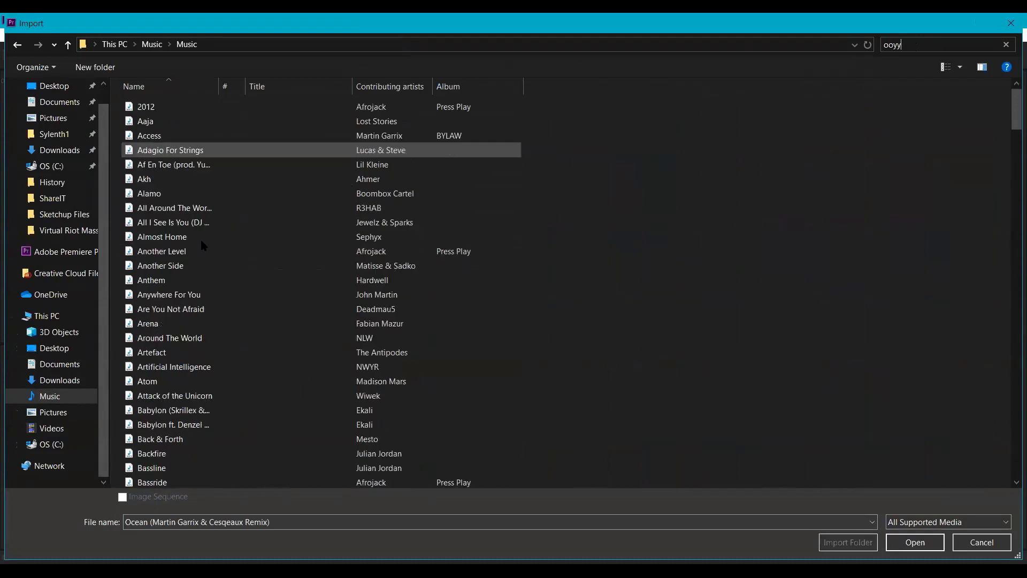
pyautogui.scroll(-4, 200, 237)
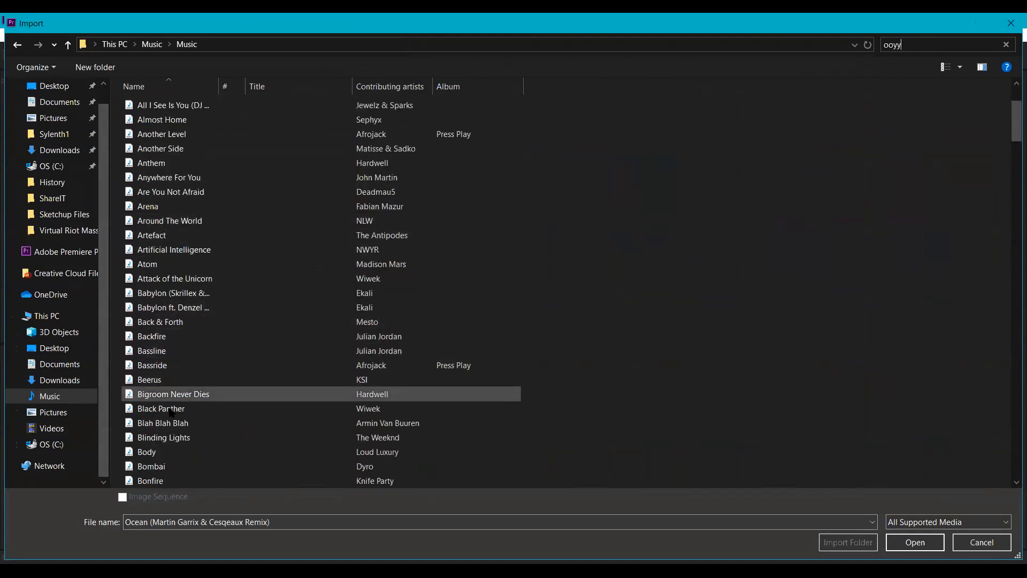
pyautogui.scroll(-2, 170, 410)
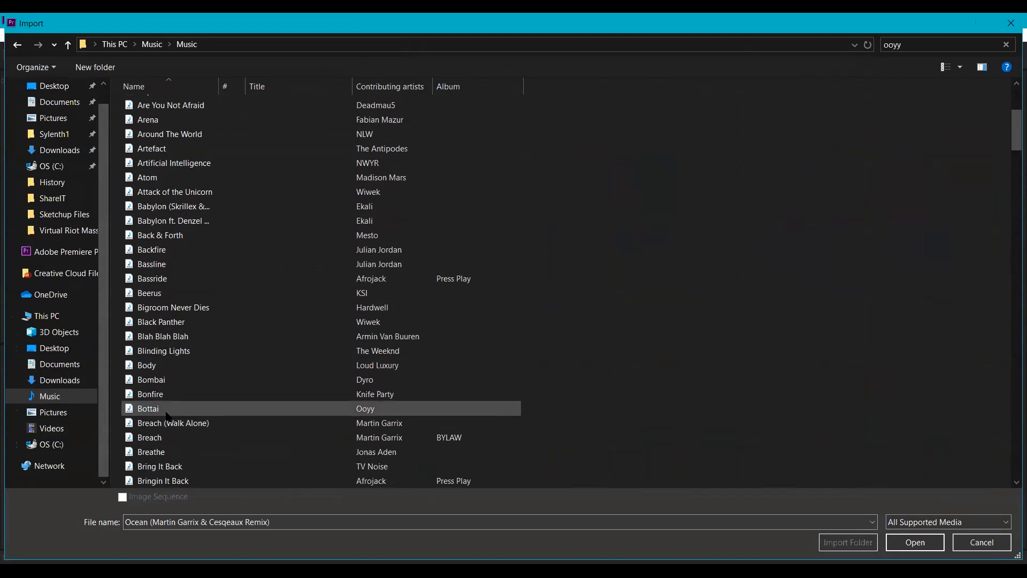
pyautogui.doubleClick(148, 409)
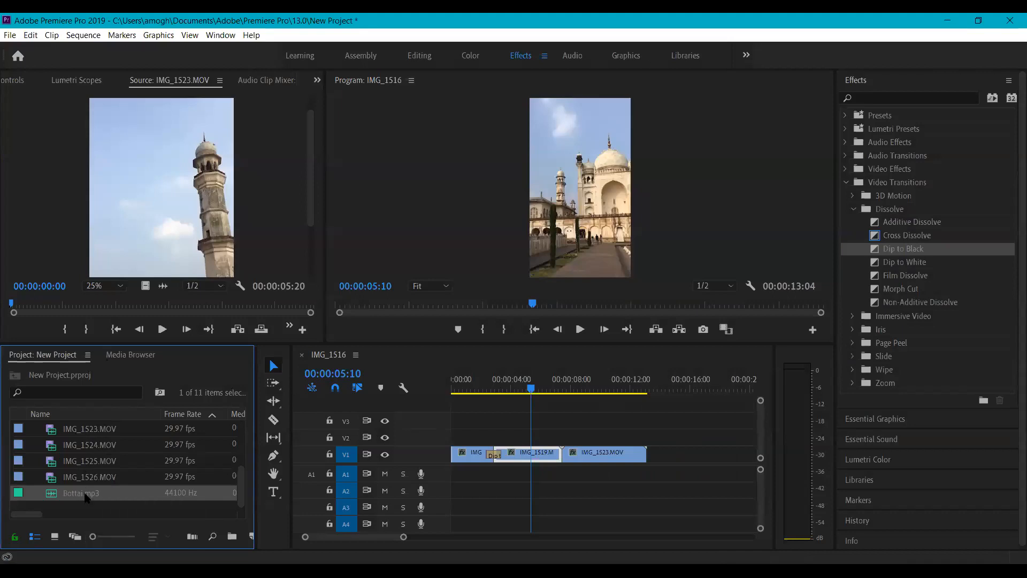
# - Lay Bottai.mp3 on track A1 beneath the clips and play it briefly
pyautogui.moveTo(85, 496); pyautogui.dragTo(493, 471)
pyautogui.moveTo(531, 388); pyautogui.dragTo(449, 395)
pyautogui.press('space')
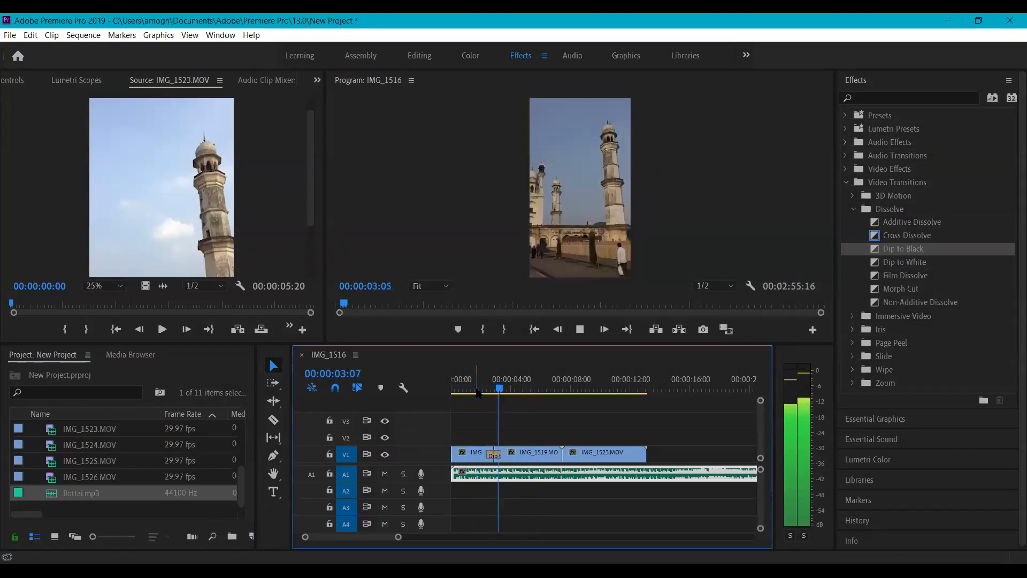
pyautogui.press('space')
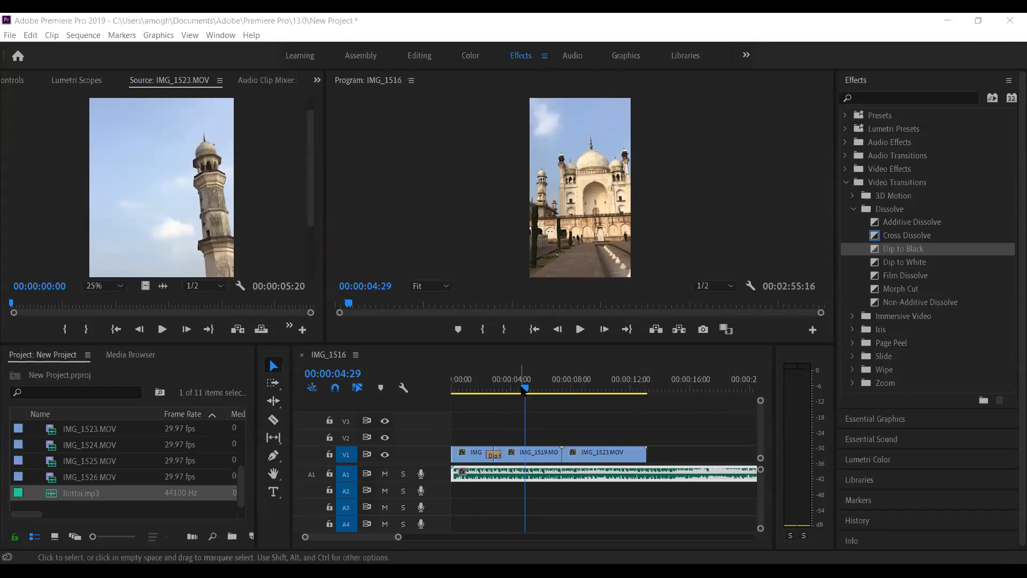
# - Replay the sequence from the start, park at 00:00:01:04, and switch to the Graphics workspace
pyautogui.moveTo(523, 389); pyautogui.dragTo(443, 387)
pyautogui.press('space')
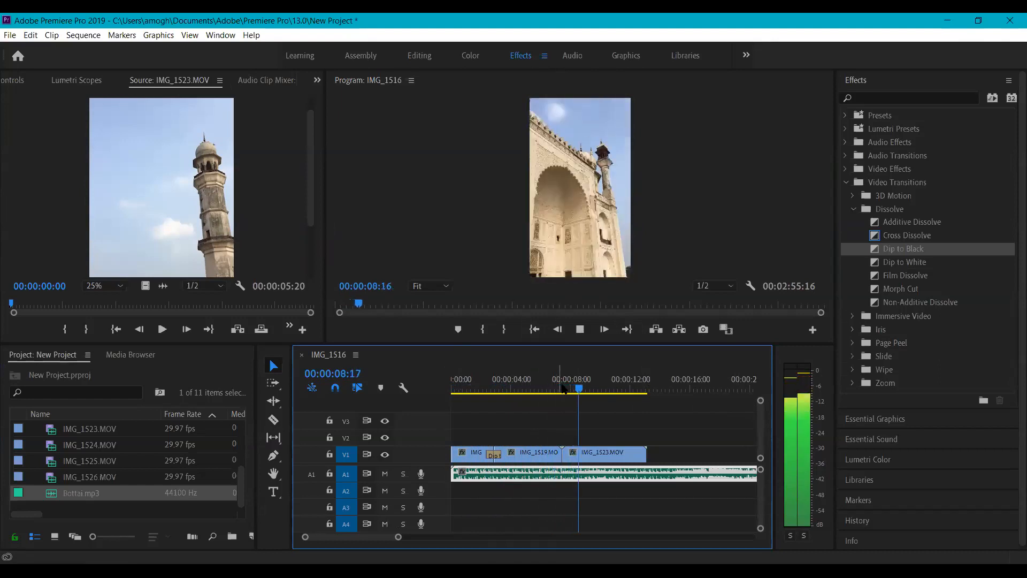
pyautogui.press('space')
pyautogui.click(470, 388)
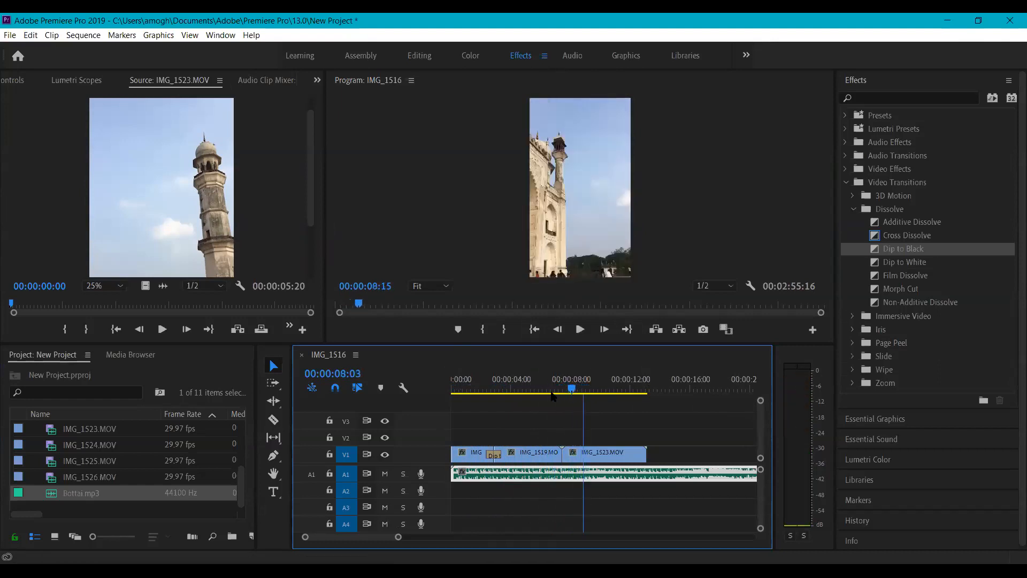
pyautogui.press('space')
pyautogui.click(469, 388)
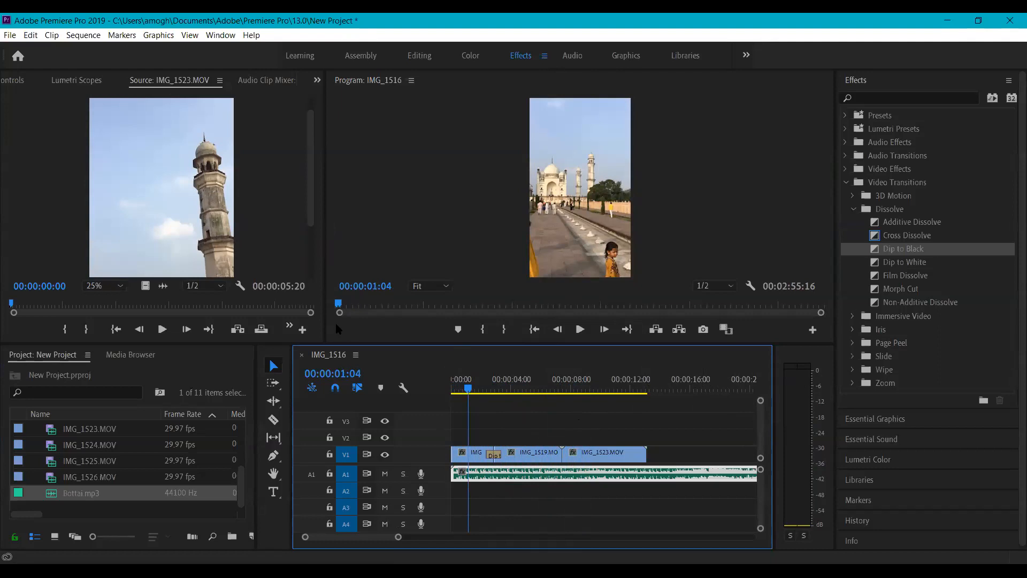
pyautogui.click(625, 56)
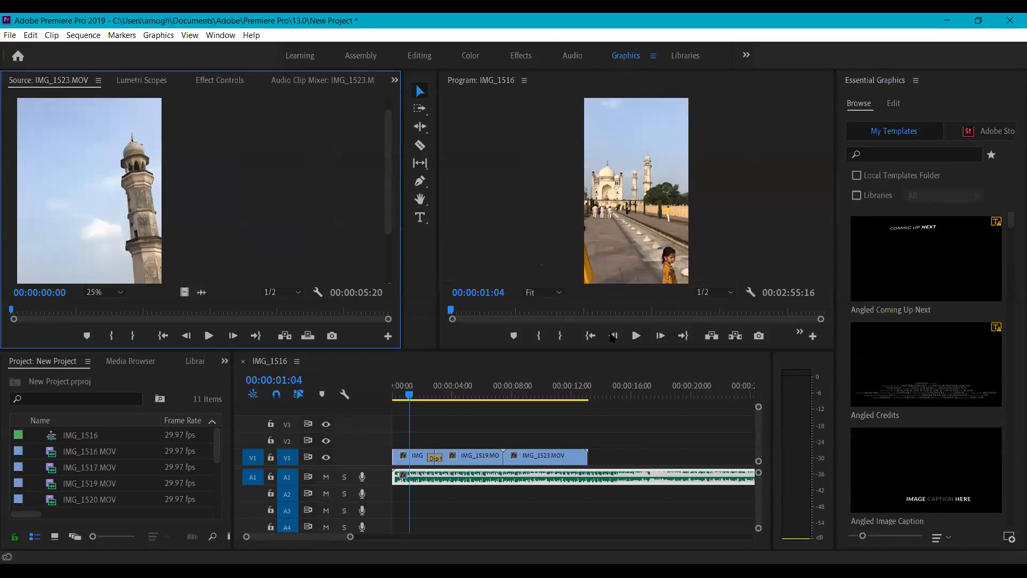
# - Drop the Angled Coming Up Next template onto V2 at the sequence start and play it back
pyautogui.click(837, 203)
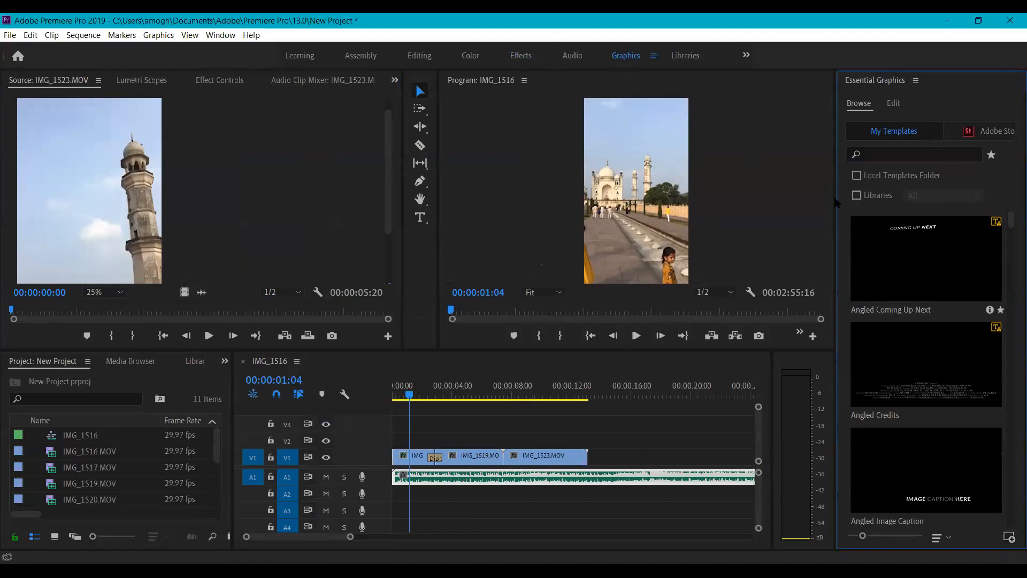
pyautogui.moveTo(498, 402); pyautogui.dragTo(379, 390)
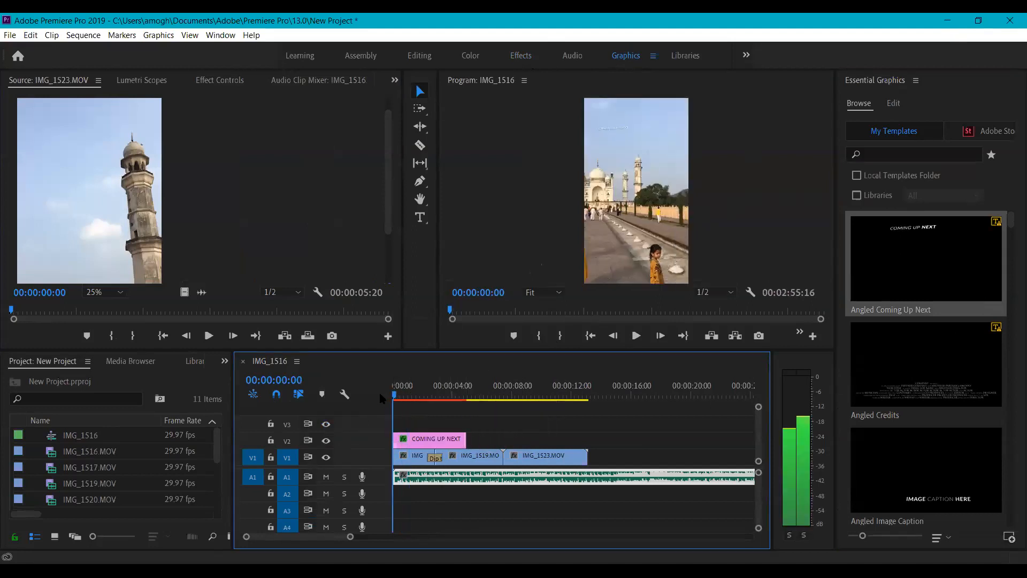
pyautogui.click(411, 456)
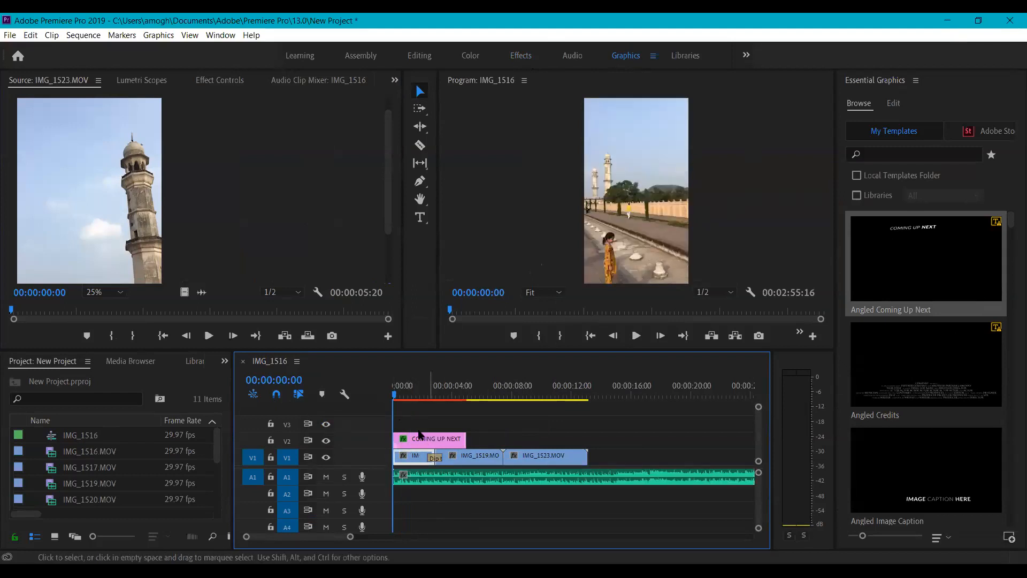
pyautogui.press('space')
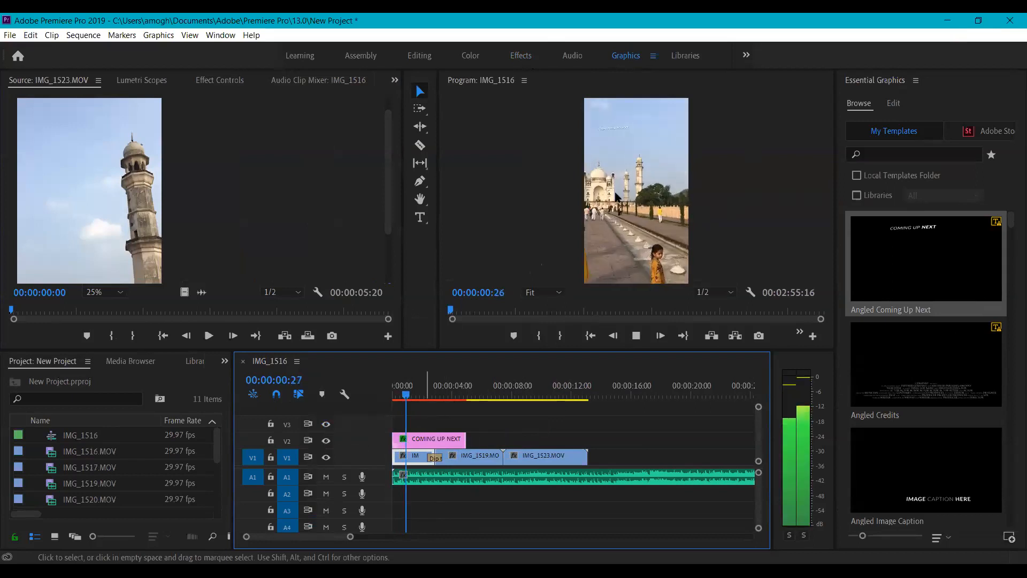
pyautogui.click(611, 123)
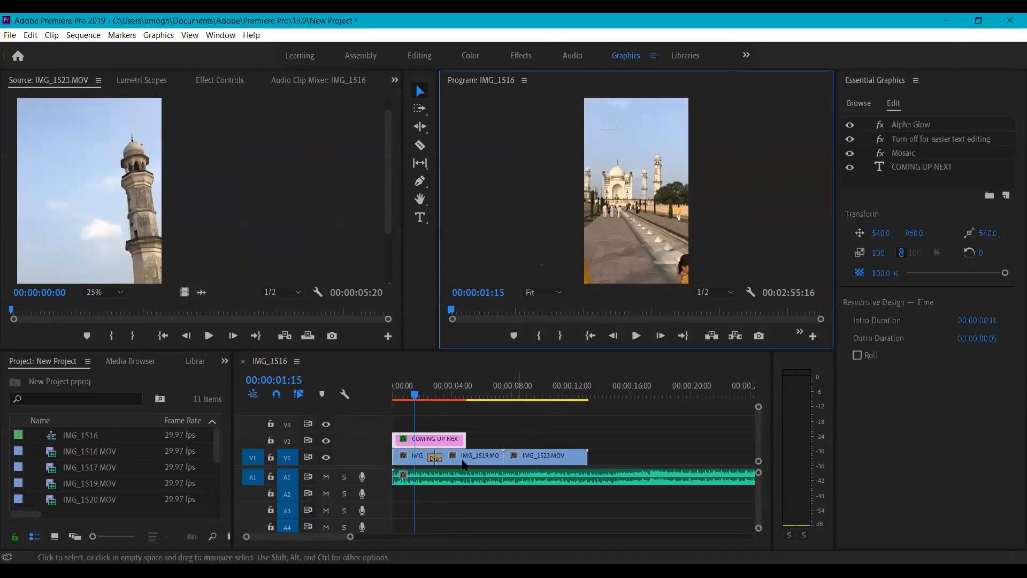
# - Open the title in Essential Graphics and select its COMING UP NEXT text layer
pyautogui.click(438, 440)
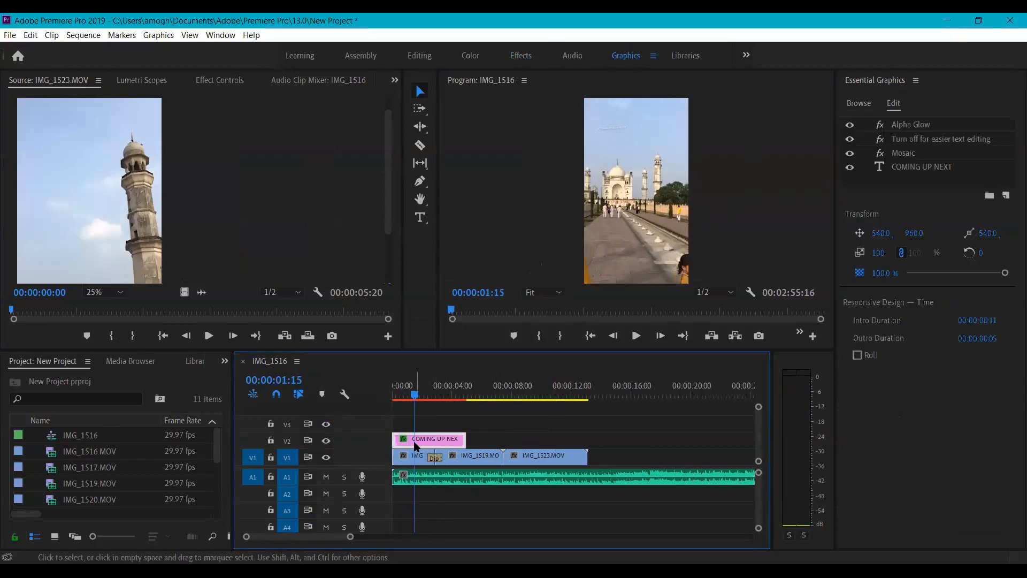
pyautogui.rightClick(416, 444)
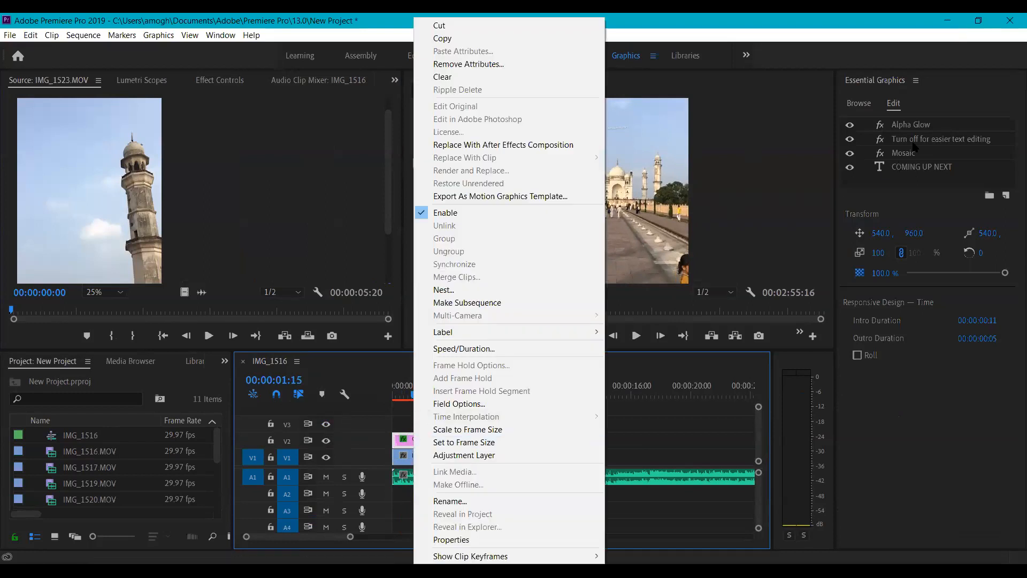
pyautogui.click(908, 145)
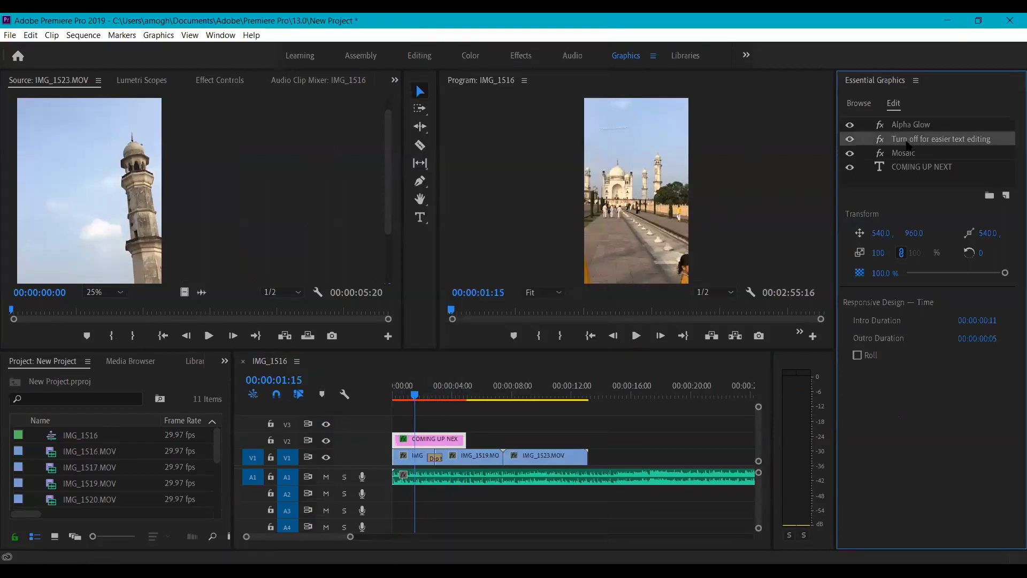
pyautogui.click(908, 169)
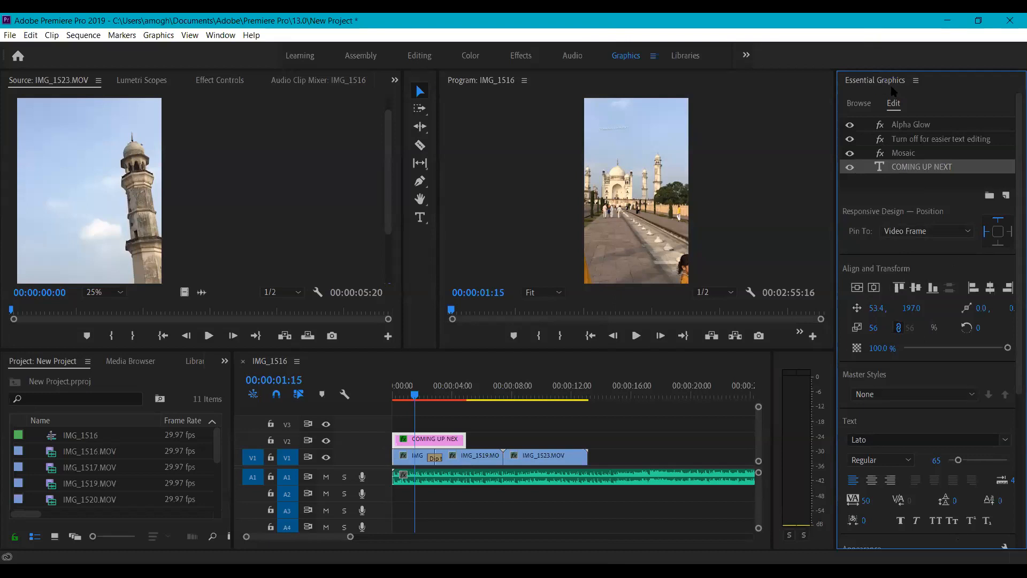
pyautogui.press('`')
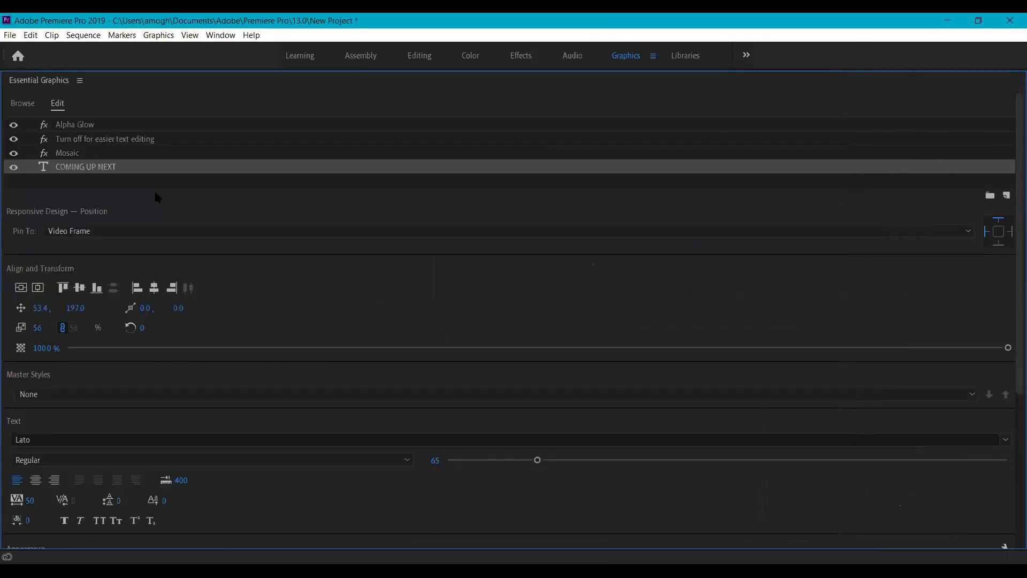
pyautogui.scroll(-1, 57, 85)
pyautogui.press('`')
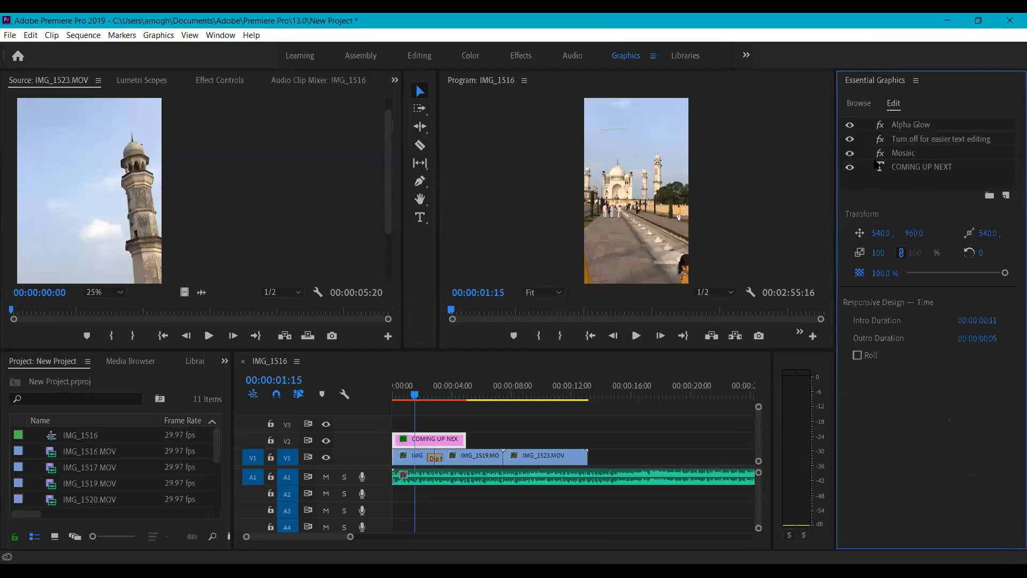
pyautogui.click(892, 164)
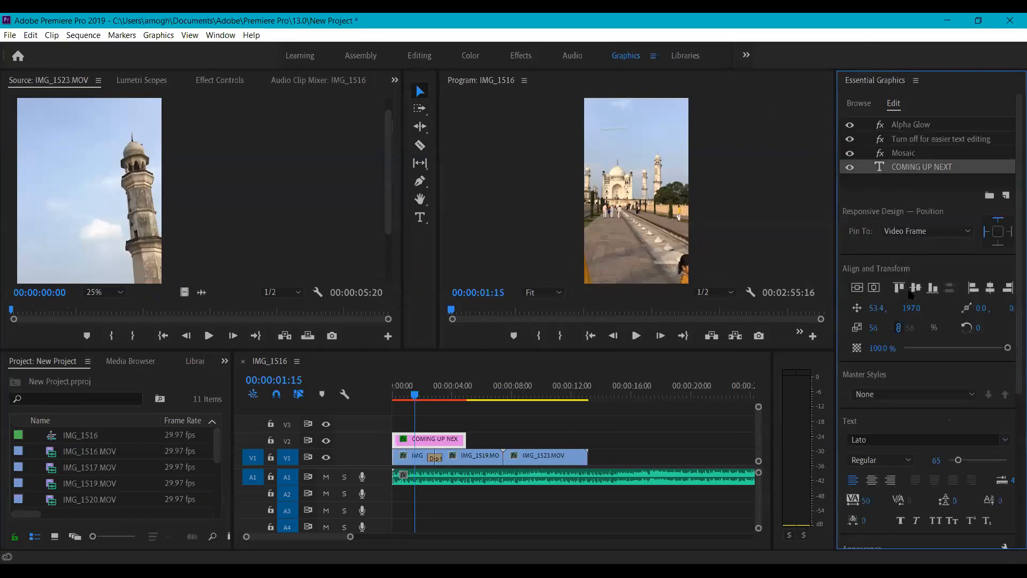
pyautogui.scroll(-5, 893, 431)
pyautogui.scroll(-3, 1012, 458)
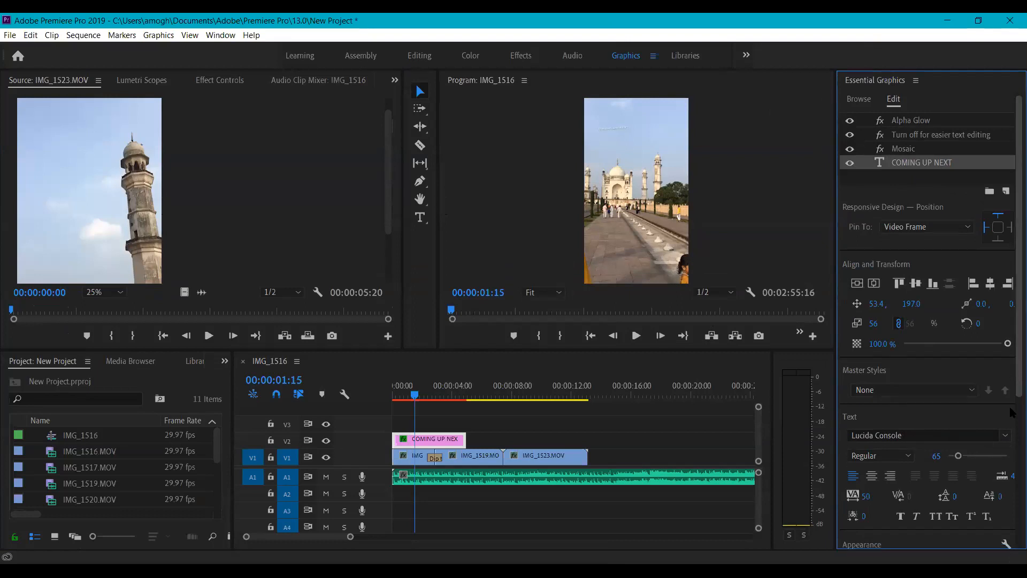
pyautogui.scroll(-2, 1012, 458)
pyautogui.scroll(3, 1012, 375)
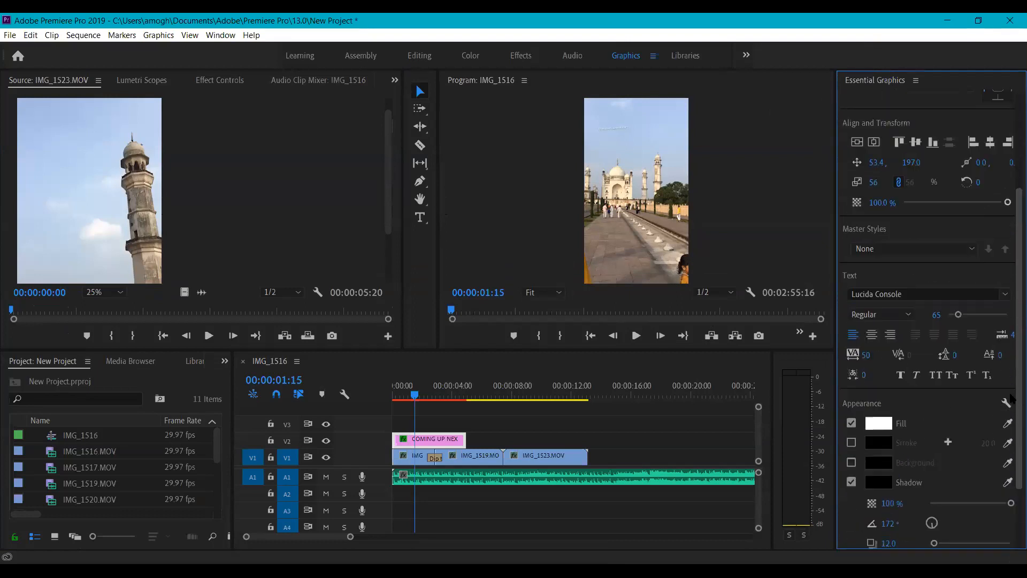
pyautogui.scroll(4, 1012, 359)
pyautogui.scroll(-3, 963, 356)
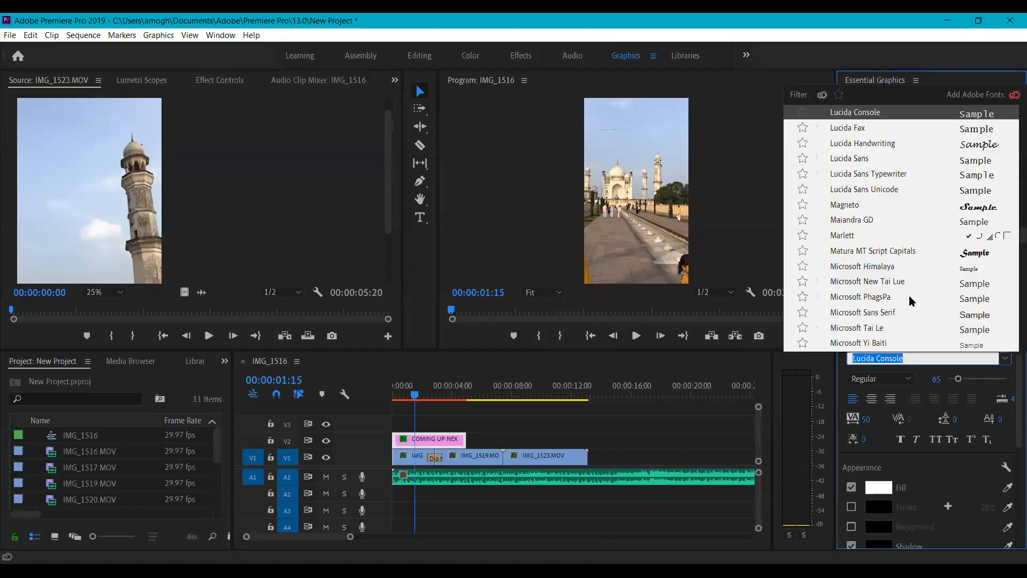
# - Set the text to Microsoft New Tai Lue, size 207, center-aligned, and move it slightly higher
pyautogui.click(923, 280)
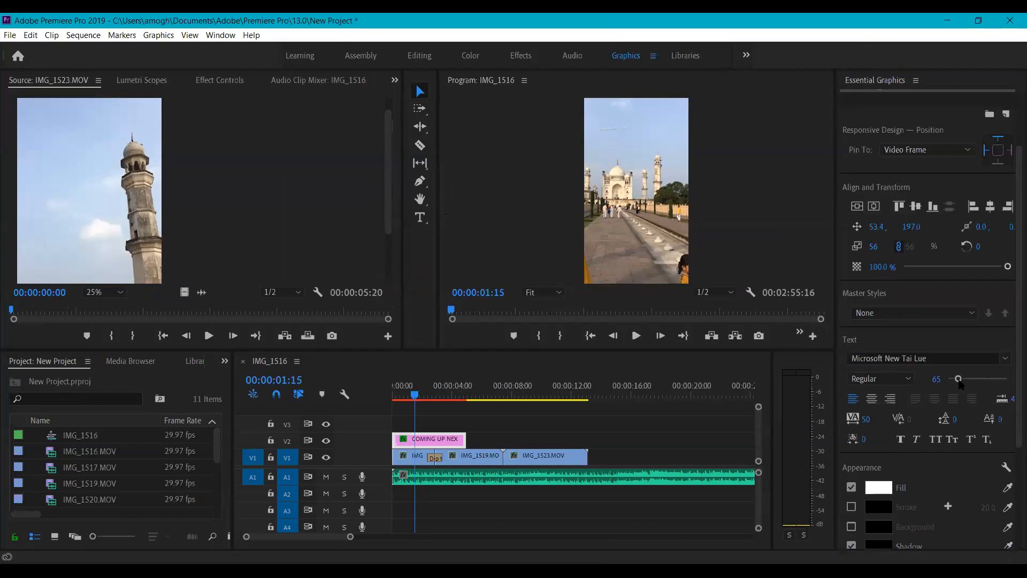
pyautogui.click(1008, 380)
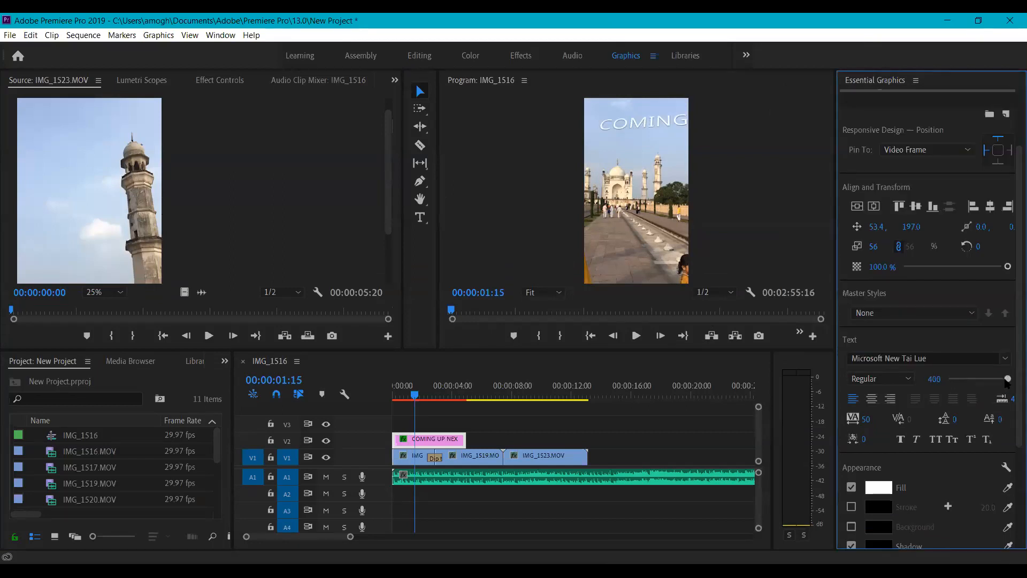
pyautogui.moveTo(995, 379); pyautogui.dragTo(993, 382)
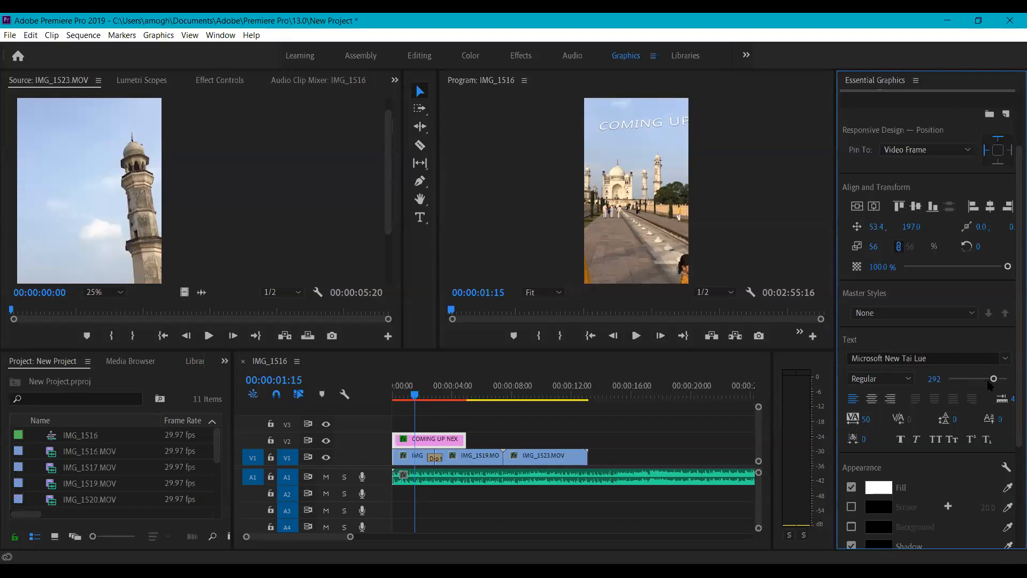
pyautogui.moveTo(990, 383); pyautogui.dragTo(969, 382)
pyautogui.click(873, 400)
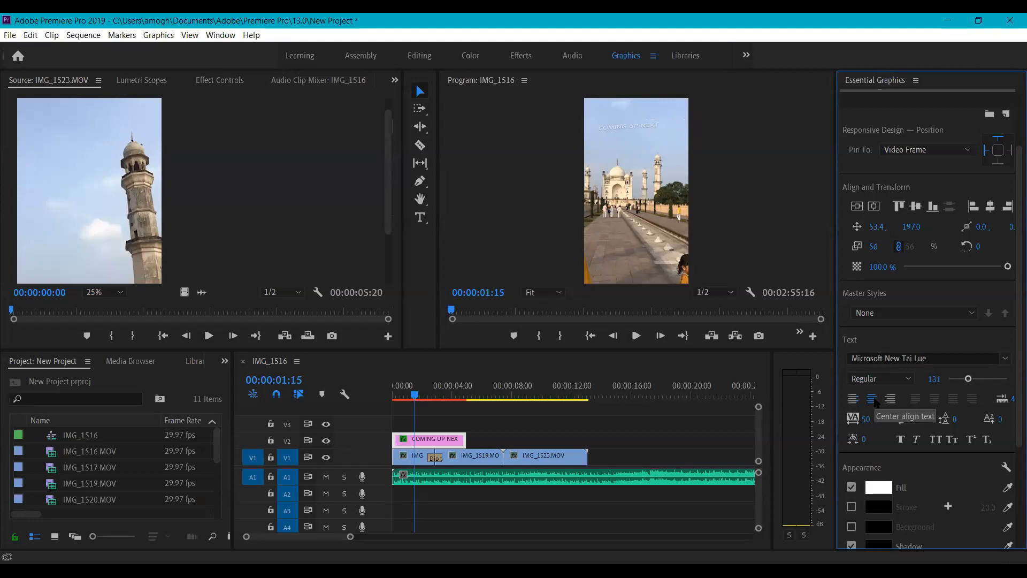
pyautogui.moveTo(974, 380); pyautogui.dragTo(977, 381)
pyautogui.click(591, 121)
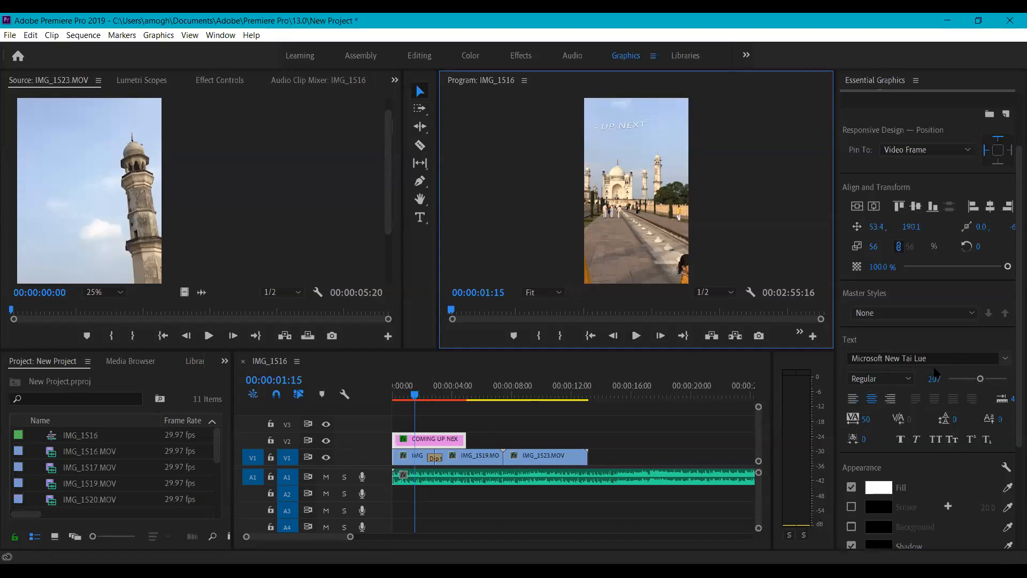
pyautogui.click(854, 399)
pyautogui.scroll(-2, 1011, 441)
pyautogui.scroll(-2, 1011, 441)
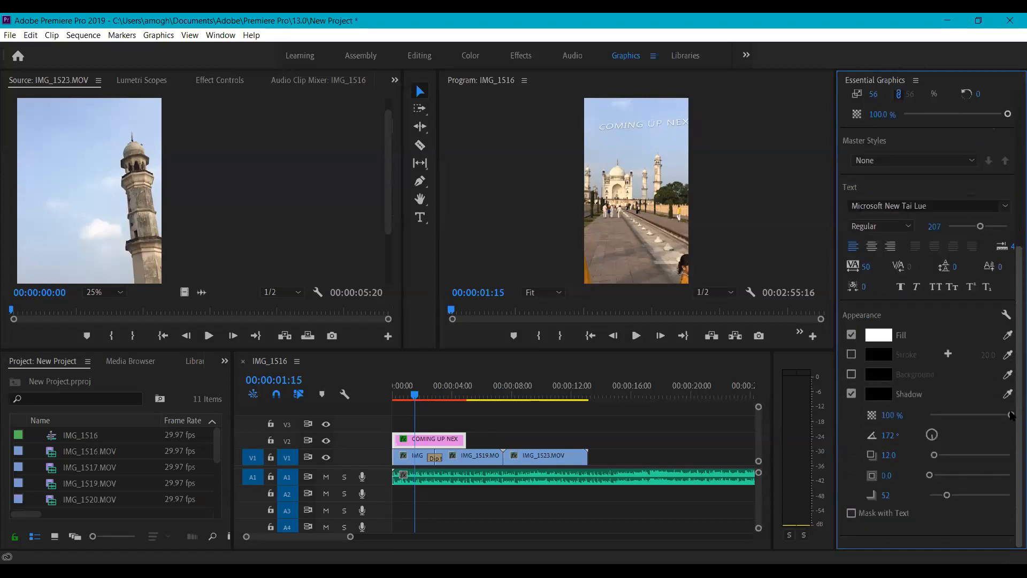
pyautogui.scroll(5, 1011, 415)
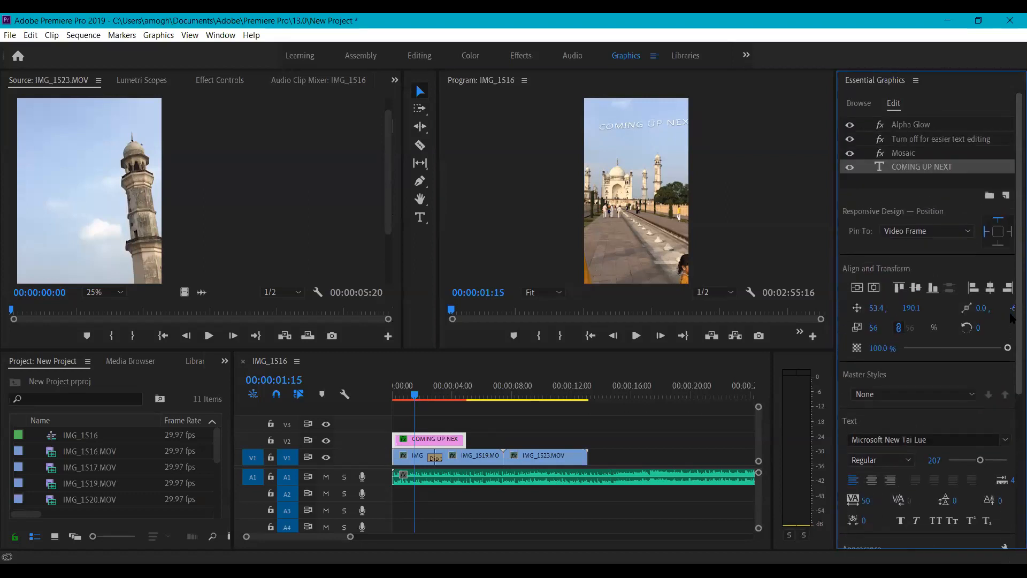
pyautogui.click(874, 126)
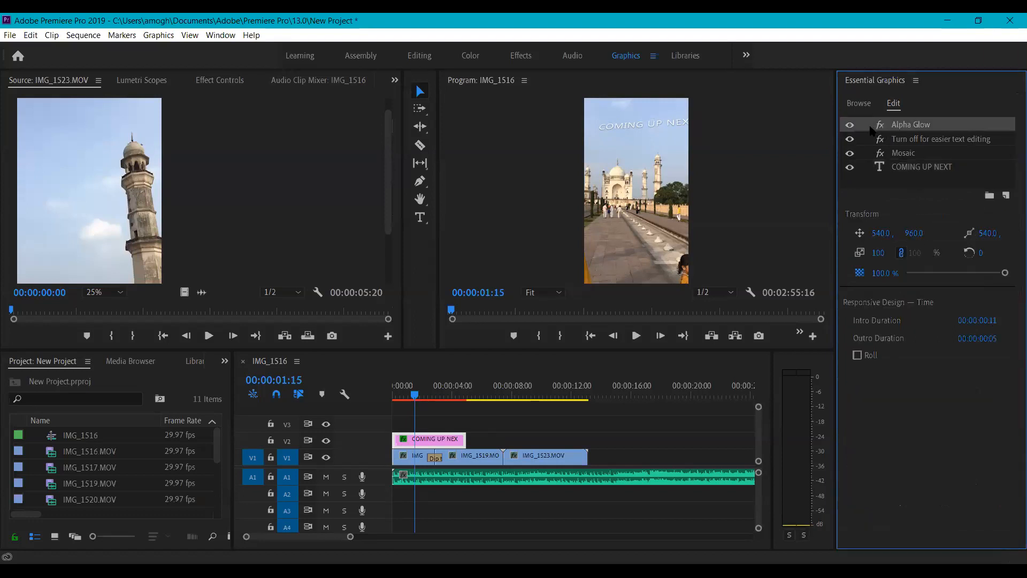
pyautogui.click(902, 144)
pyautogui.click(903, 155)
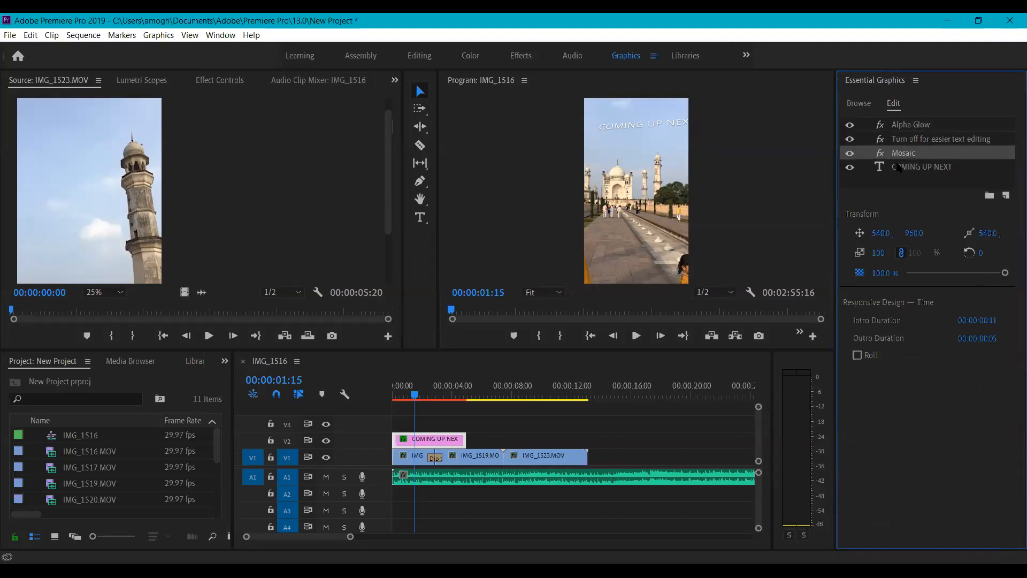
pyautogui.click(900, 167)
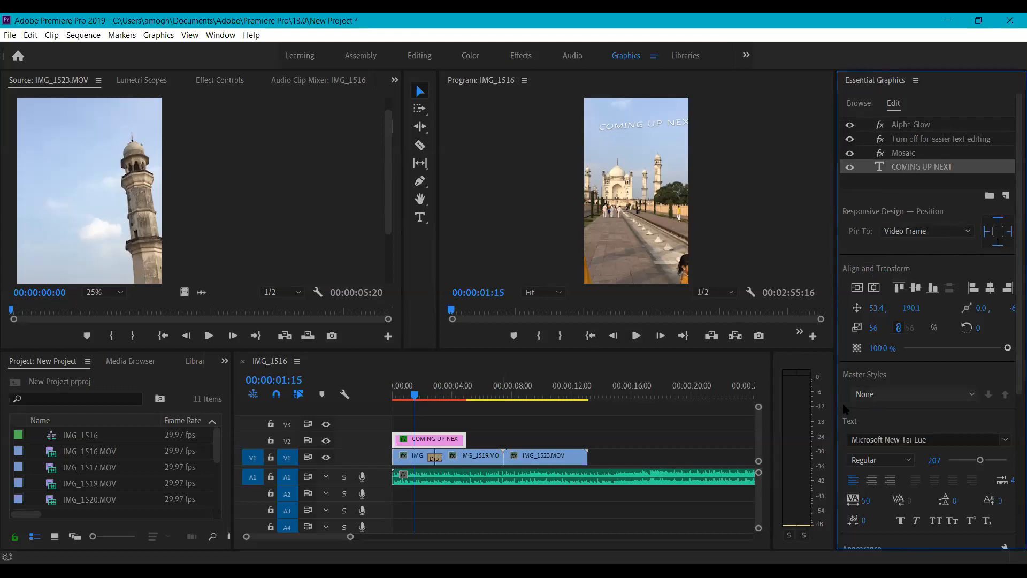
pyautogui.moveTo(415, 395); pyautogui.dragTo(379, 394)
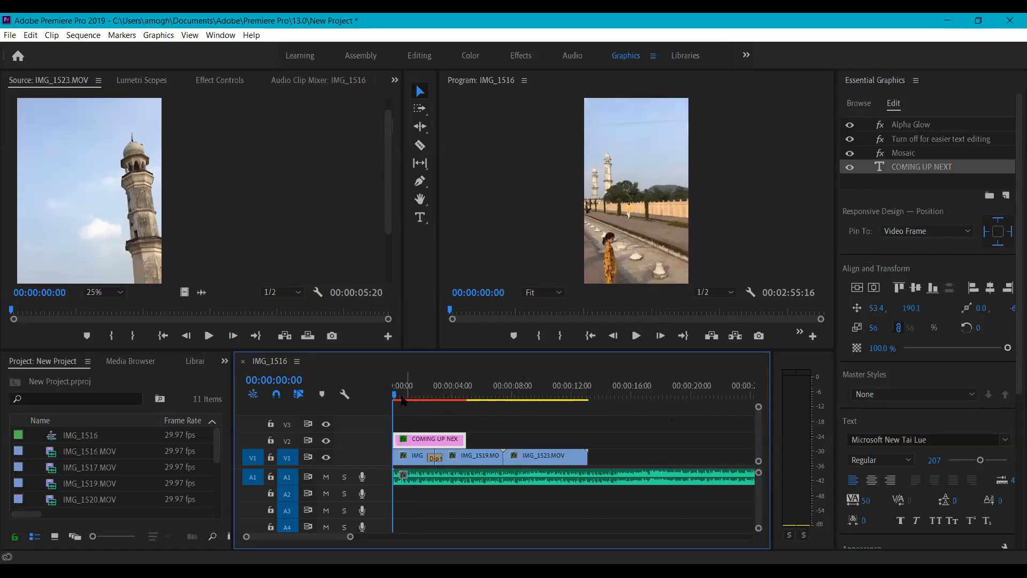
pyautogui.press('space')
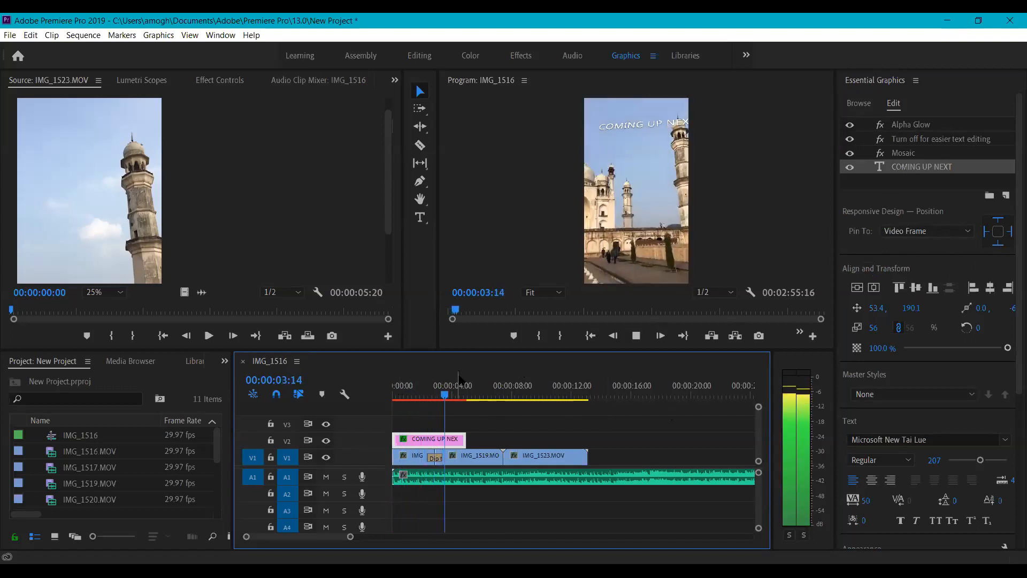
pyautogui.press('space')
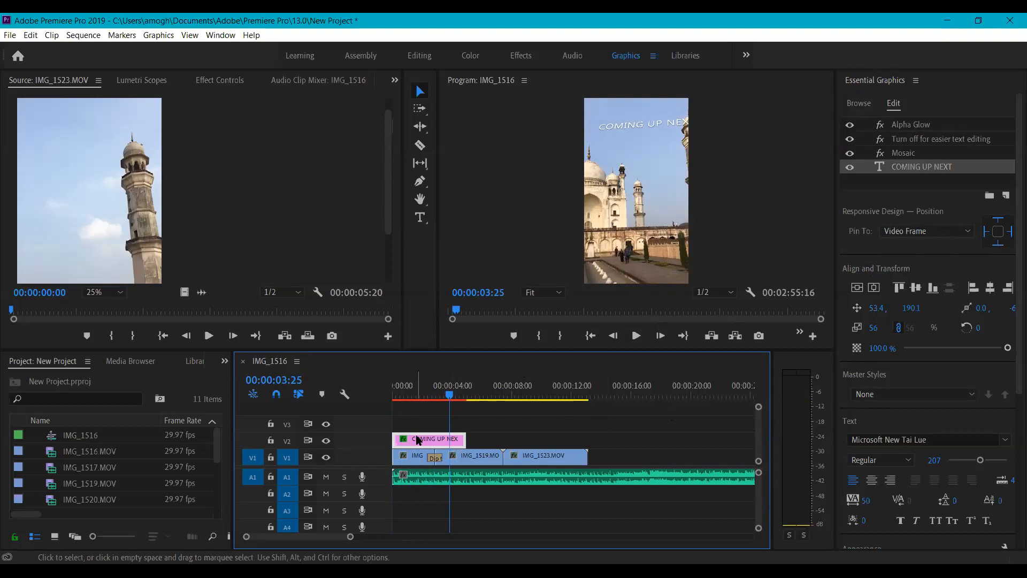
# - Move the V2 title clip to start at the Dip to Black and shorten it
pyautogui.moveTo(418, 439); pyautogui.dragTo(453, 441)
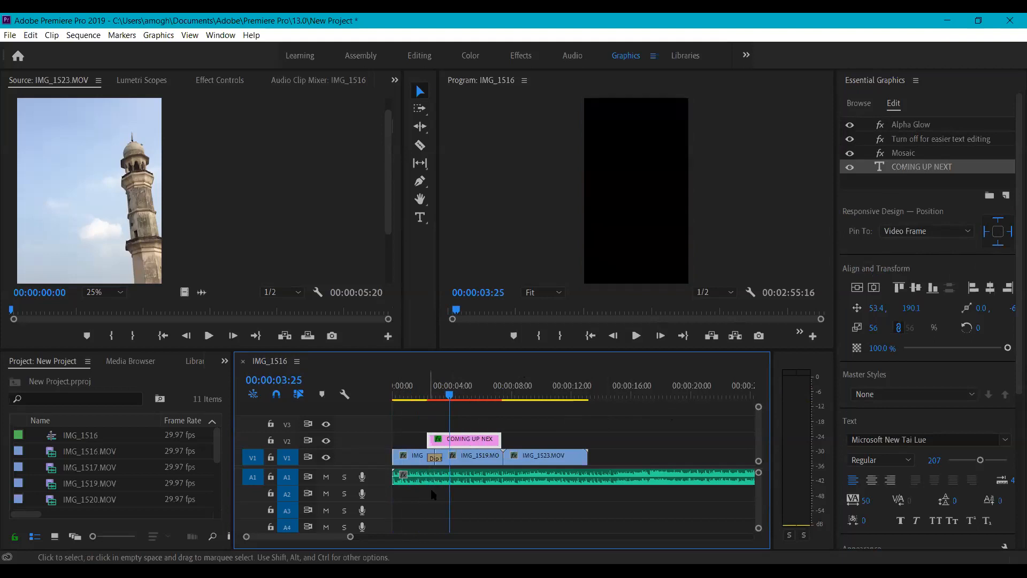
pyautogui.moveTo(350, 537); pyautogui.dragTo(329, 543)
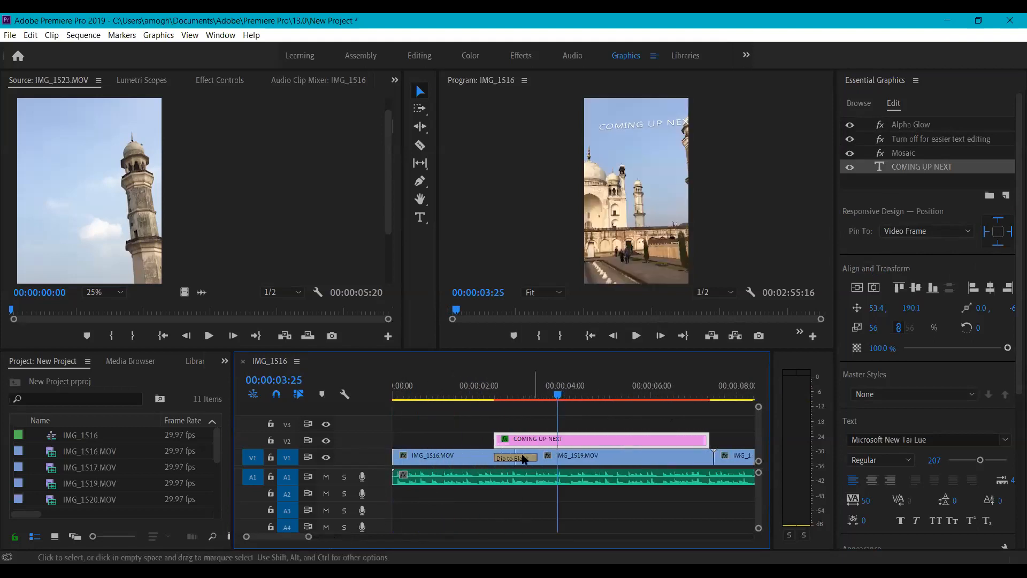
pyautogui.moveTo(707, 438); pyautogui.dragTo(537, 440)
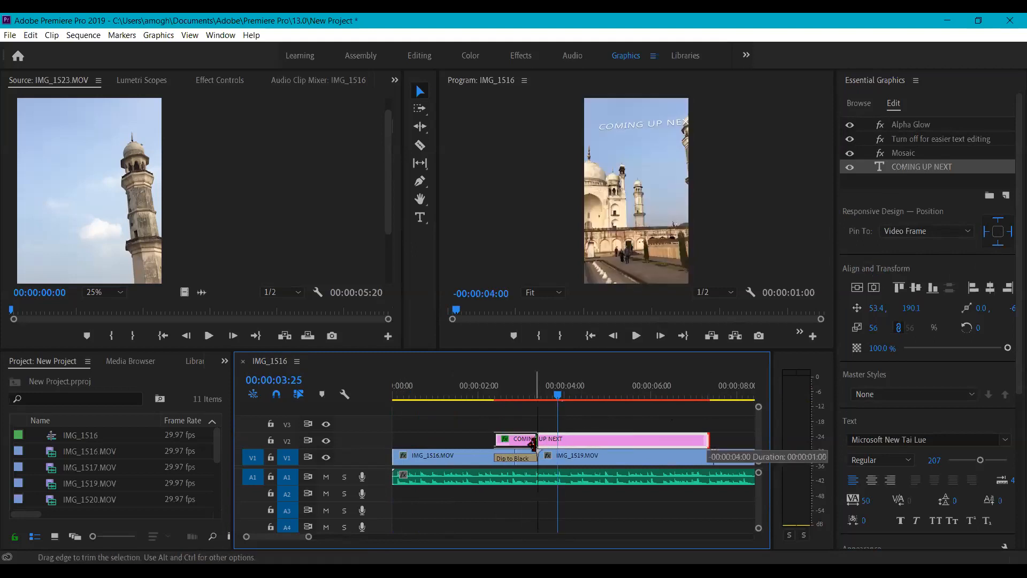
# - Scrub between 00:00:01:23 and 00:00:04:00 to review the shortened title
pyautogui.moveTo(557, 394); pyautogui.dragTo(468, 399)
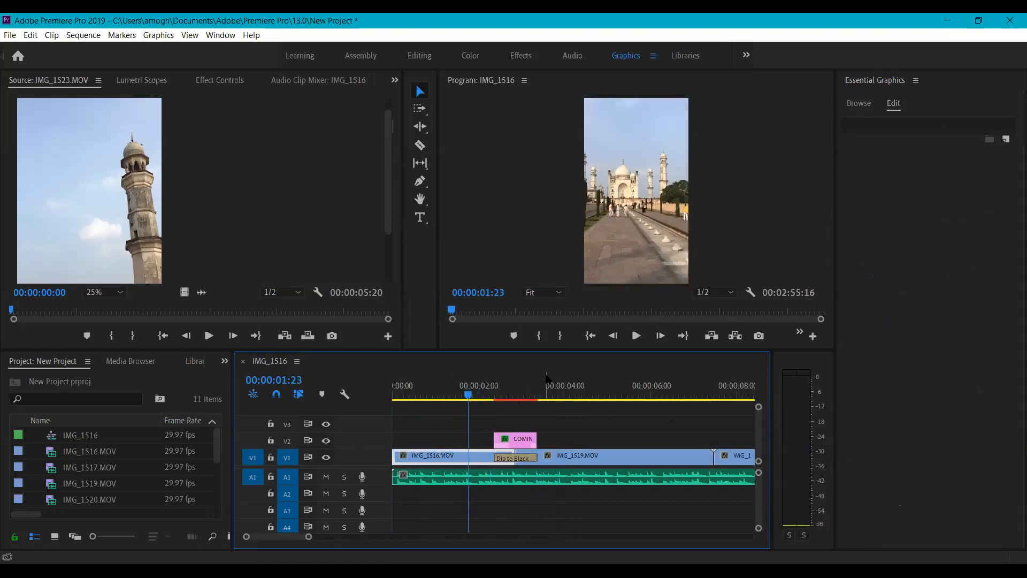
pyautogui.moveTo(473, 396); pyautogui.dragTo(493, 400)
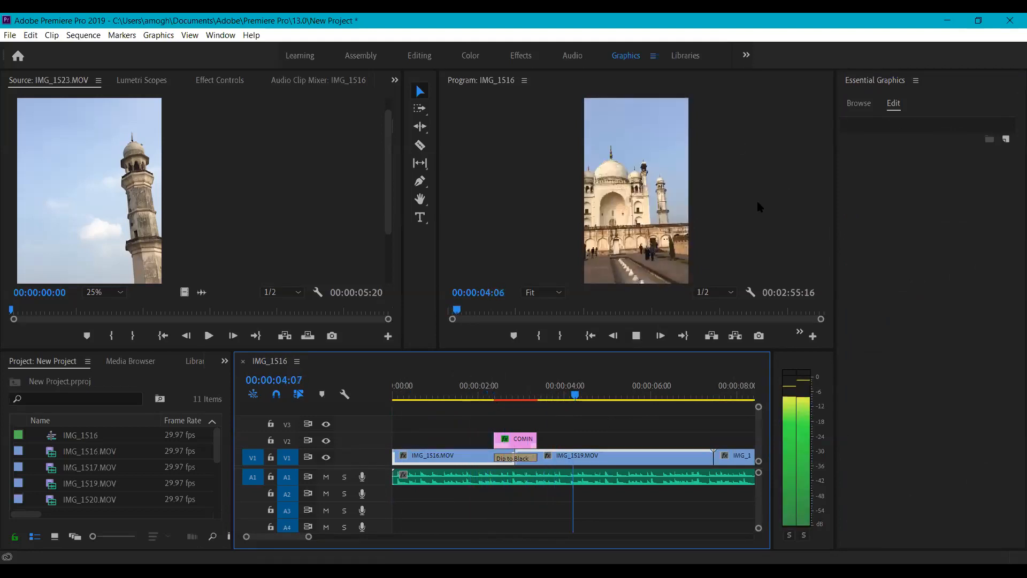
pyautogui.press('space')
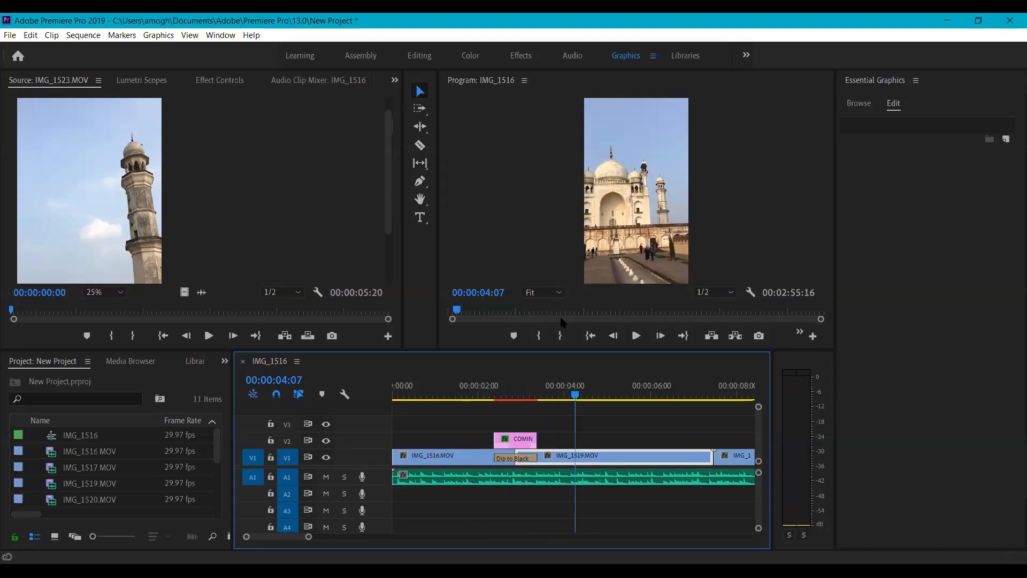
pyautogui.click(566, 395)
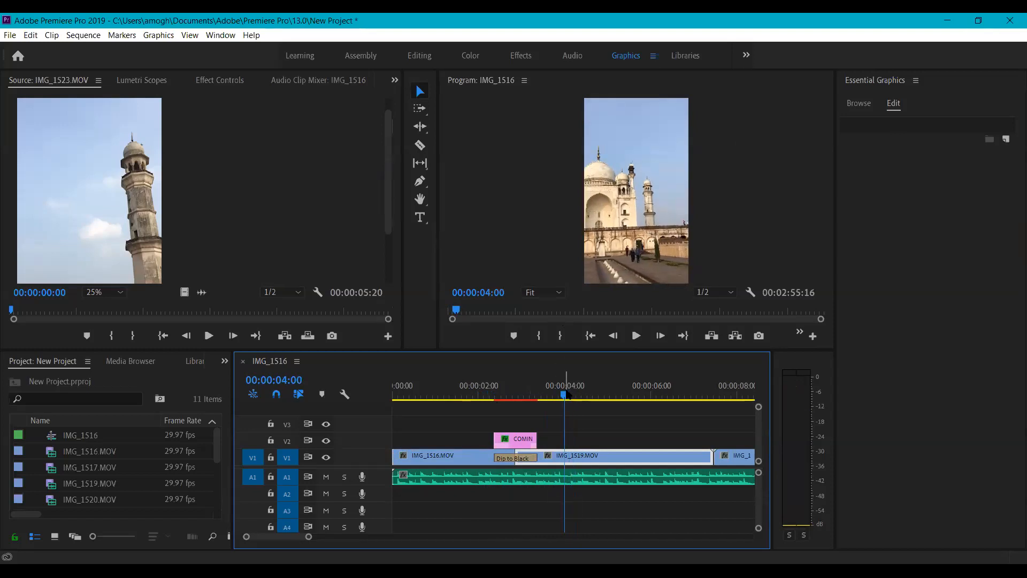
pyautogui.click(556, 394)
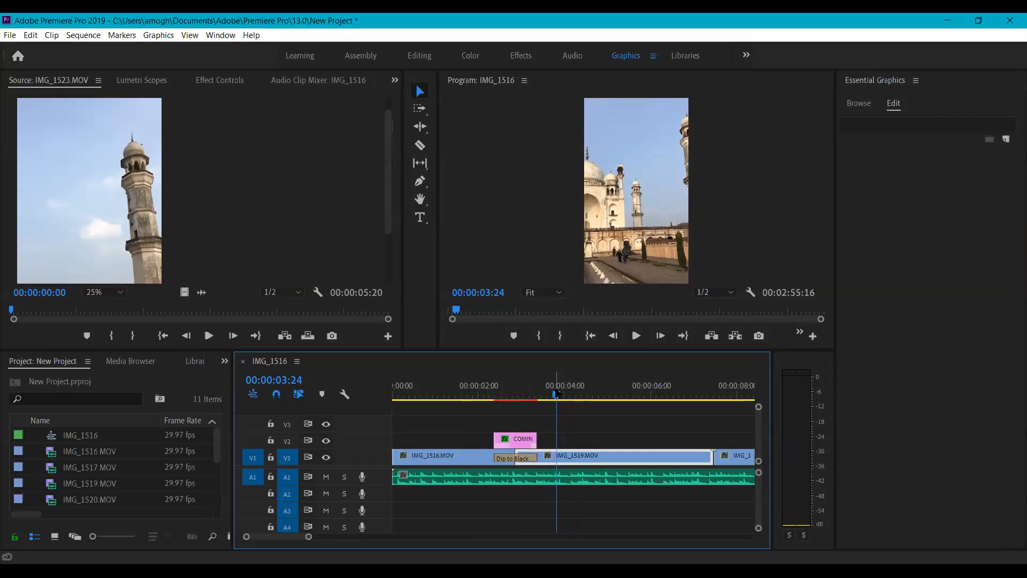
pyautogui.moveTo(557, 396)
pyautogui.mouseDown()
pyautogui.moveTo(495, 398)
pyautogui.moveTo(560, 397)
pyautogui.mouseUp()
pyautogui.moveTo(309, 537); pyautogui.dragTo(428, 549)
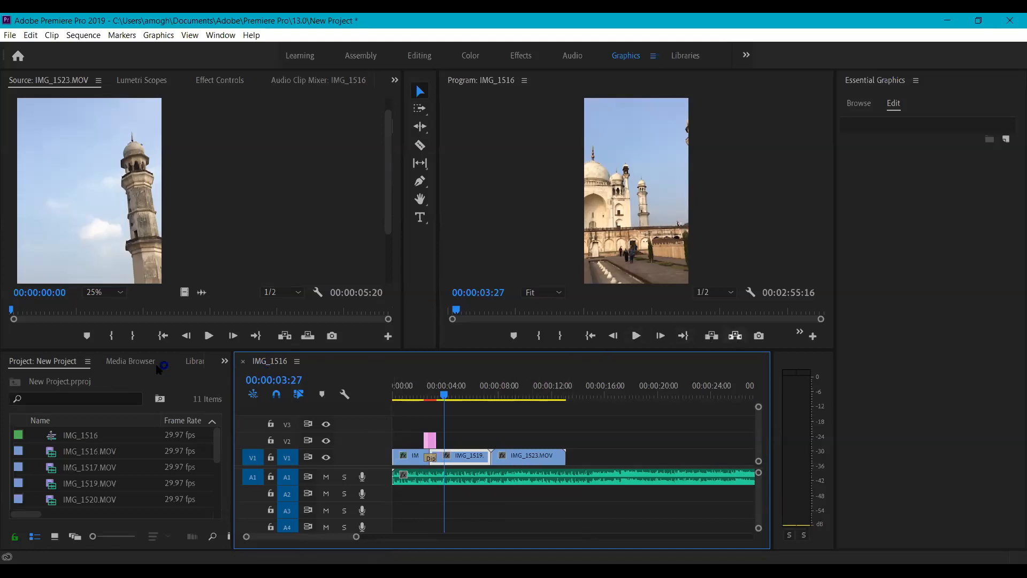
# - Trim the Bottai music on A1 to end with IMG_1523 and play from the start
pyautogui.moveTo(356, 536); pyautogui.dragTo(575, 547)
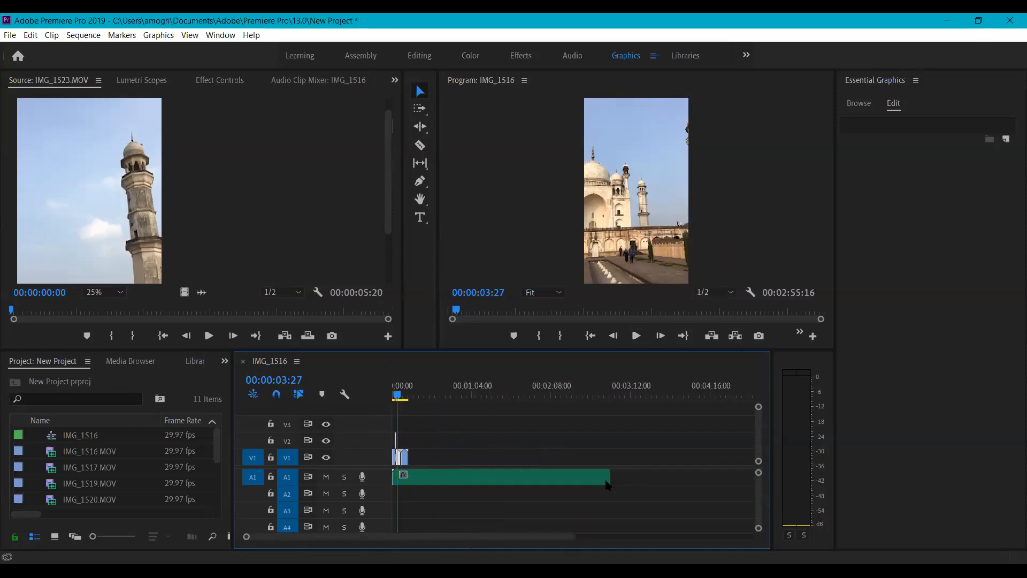
pyautogui.moveTo(605, 476); pyautogui.dragTo(408, 477)
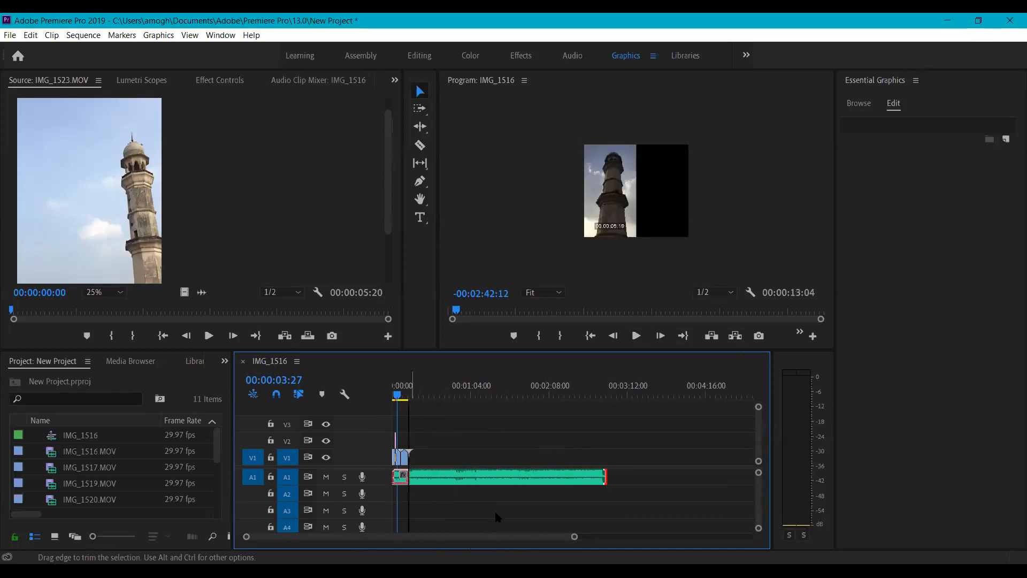
pyautogui.moveTo(575, 536); pyautogui.dragTo(346, 537)
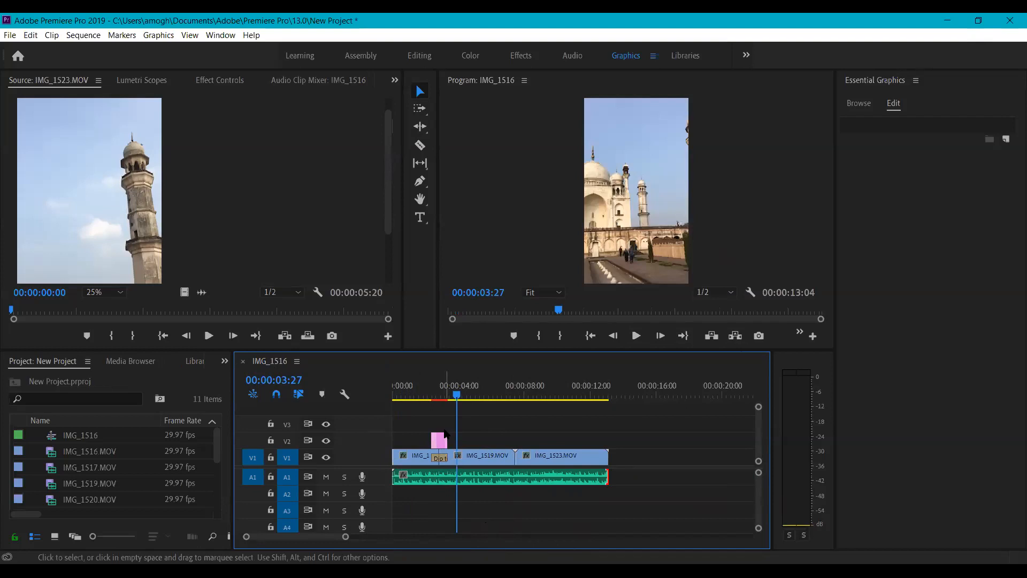
pyautogui.moveTo(457, 397); pyautogui.dragTo(402, 399)
pyautogui.press('space')
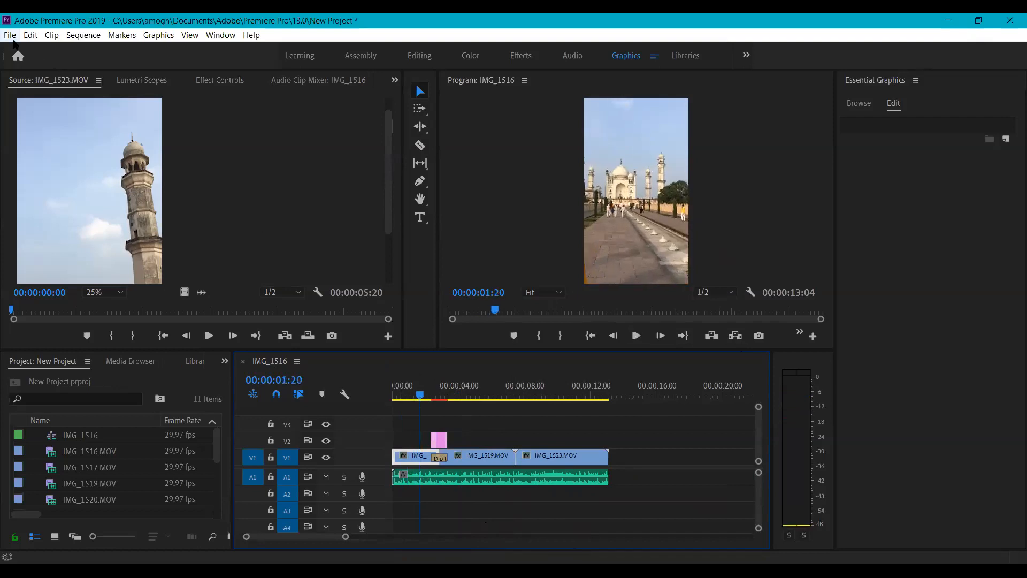
# - Open Export Settings for the IMG_1516 sequence via File > Export > Media
pyautogui.click(10, 35)
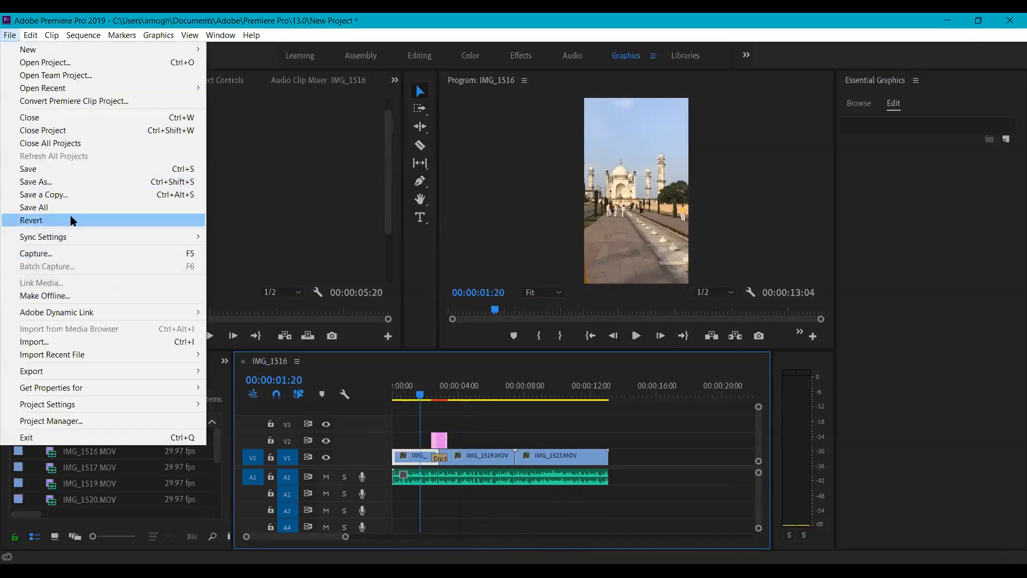
pyautogui.click(10, 35)
pyautogui.click(9, 34)
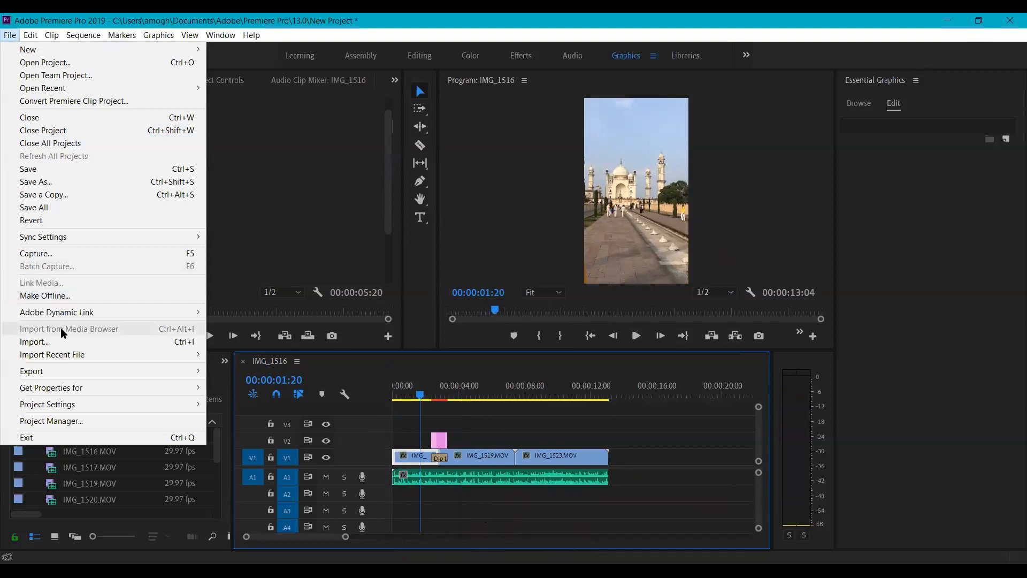
pyautogui.moveTo(61, 369)
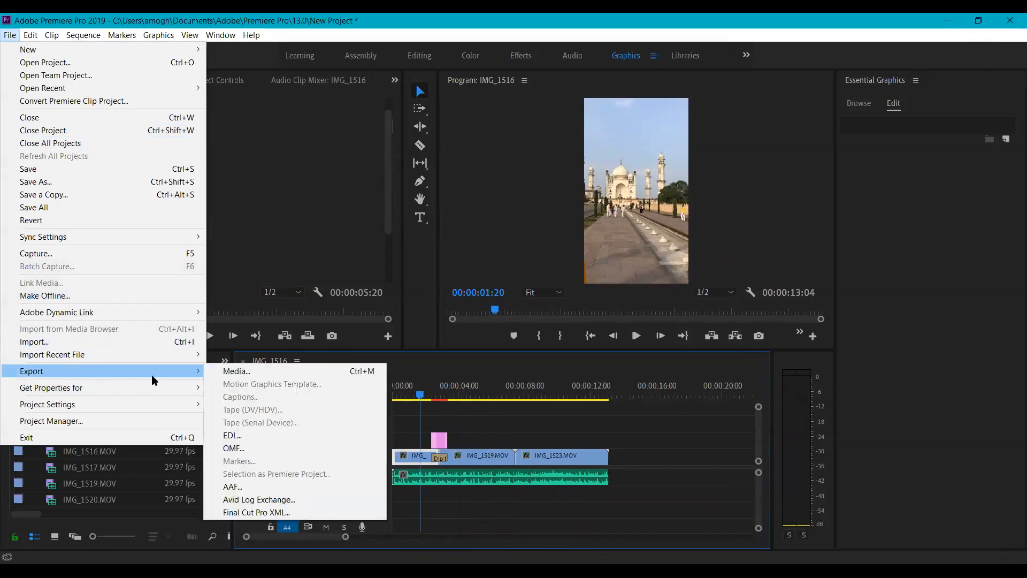
pyautogui.click(289, 371)
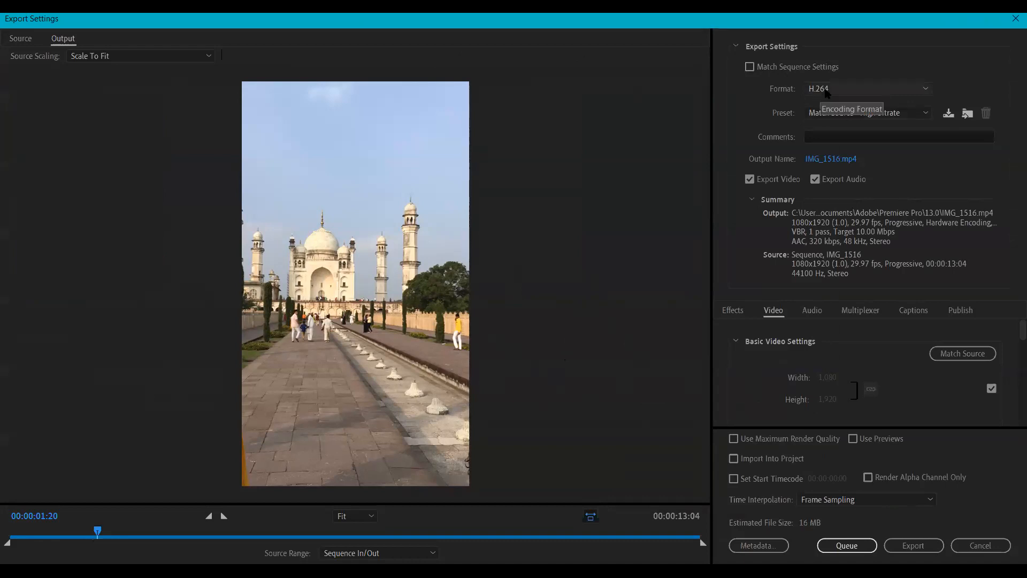
# - Try switching the export format to MPEG4 and scrub the export preview
pyautogui.click(827, 92)
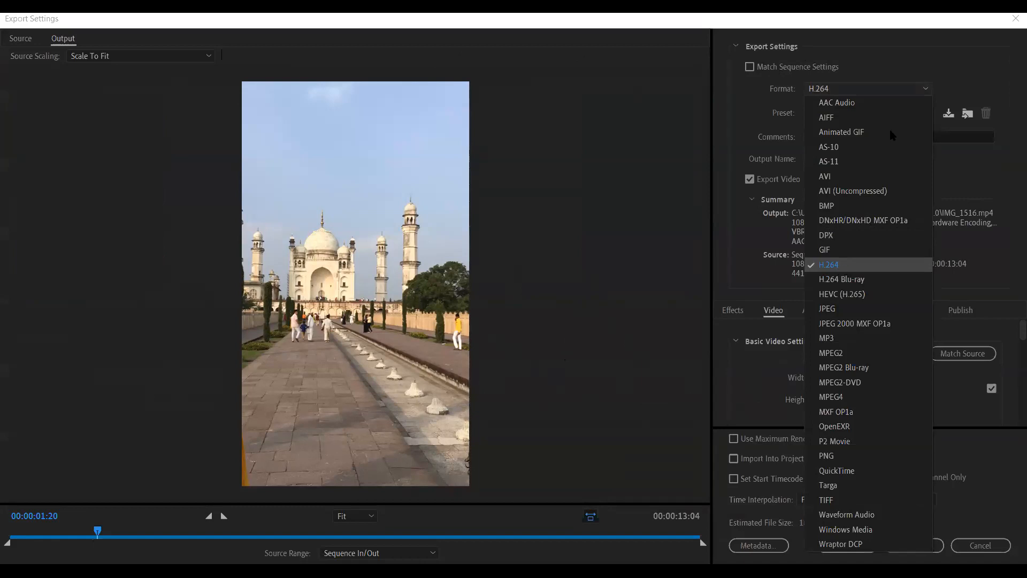
pyautogui.click(879, 90)
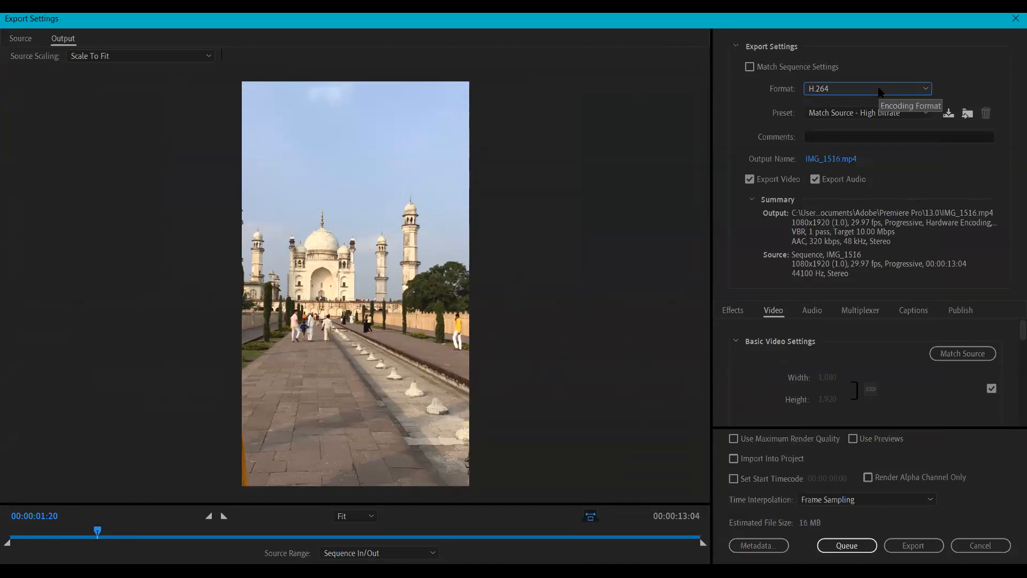
pyautogui.click(879, 90)
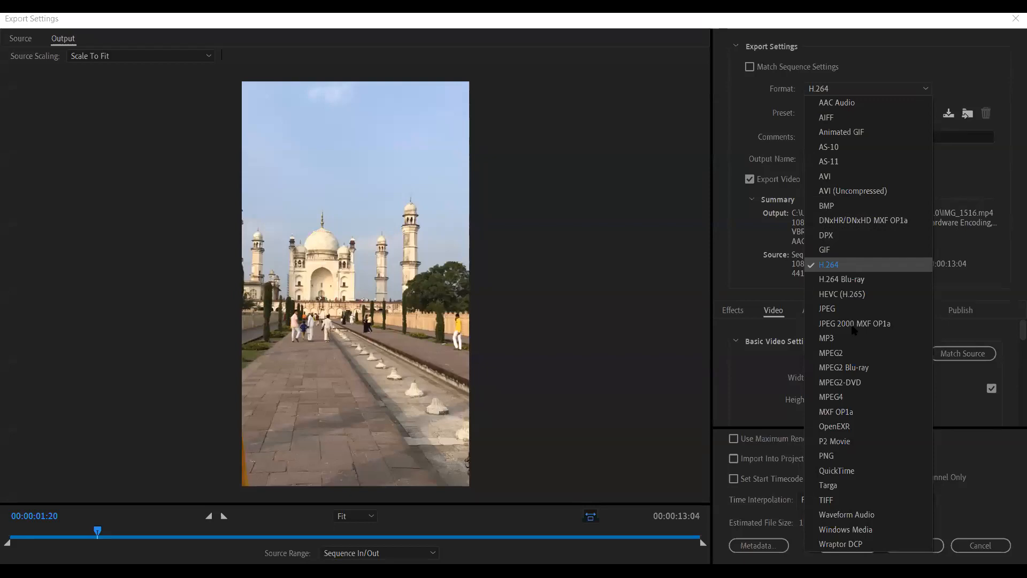
pyautogui.click(842, 398)
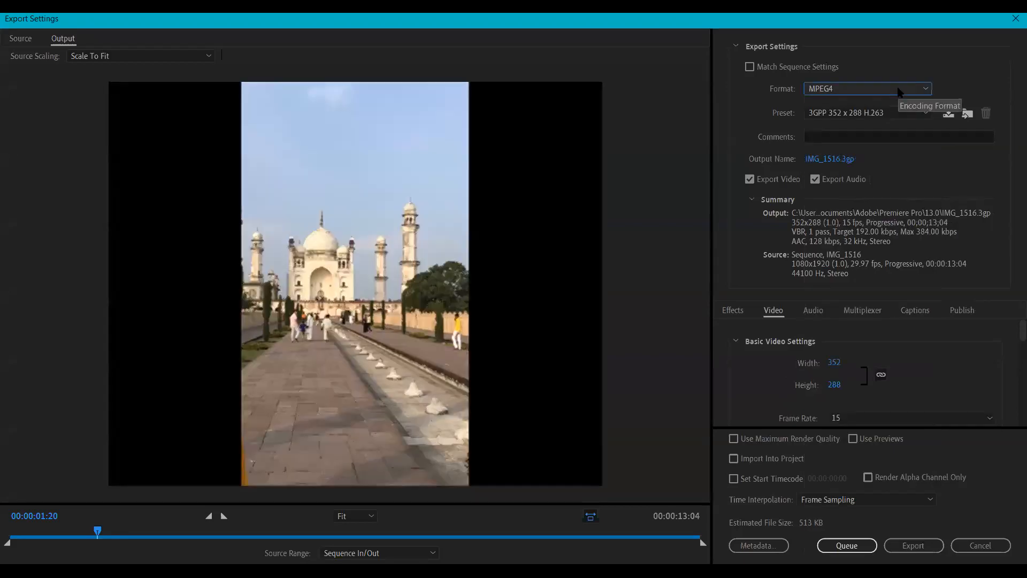
pyautogui.click(899, 90)
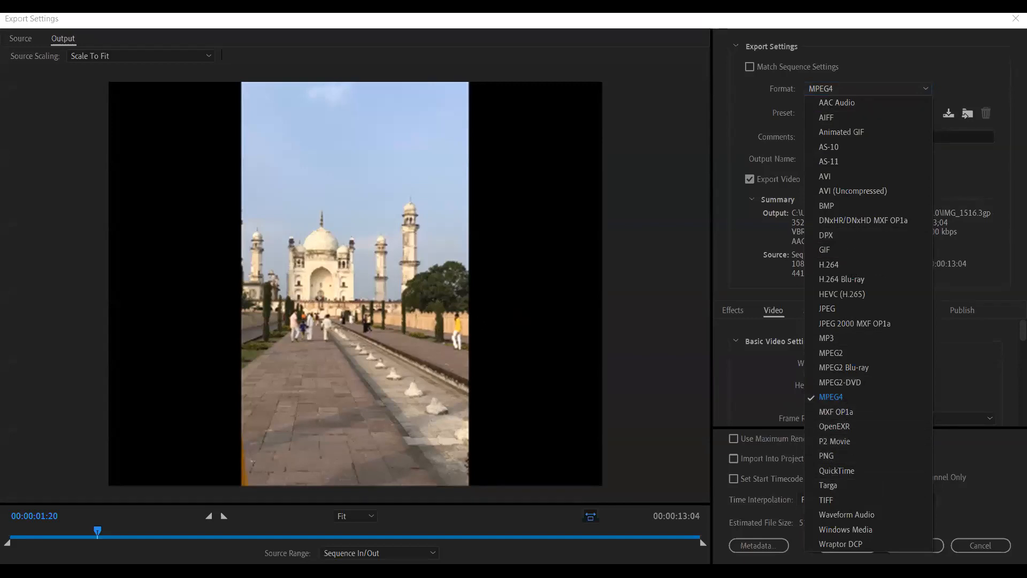
pyautogui.click(279, 468)
pyautogui.moveTo(97, 533); pyautogui.dragTo(427, 521)
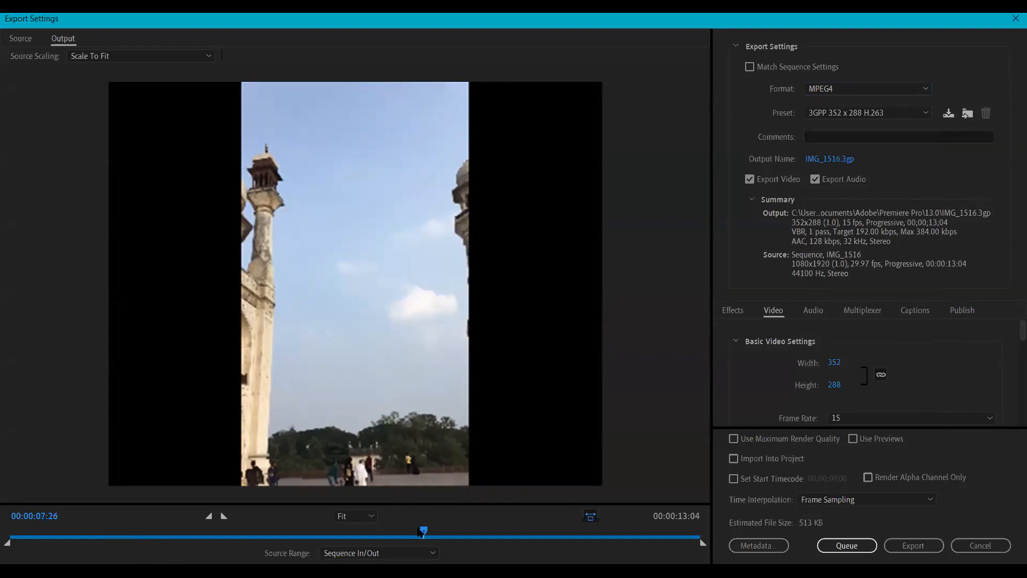
# - Set the export format back to H.264 and add it to the render queue
pyautogui.click(867, 92)
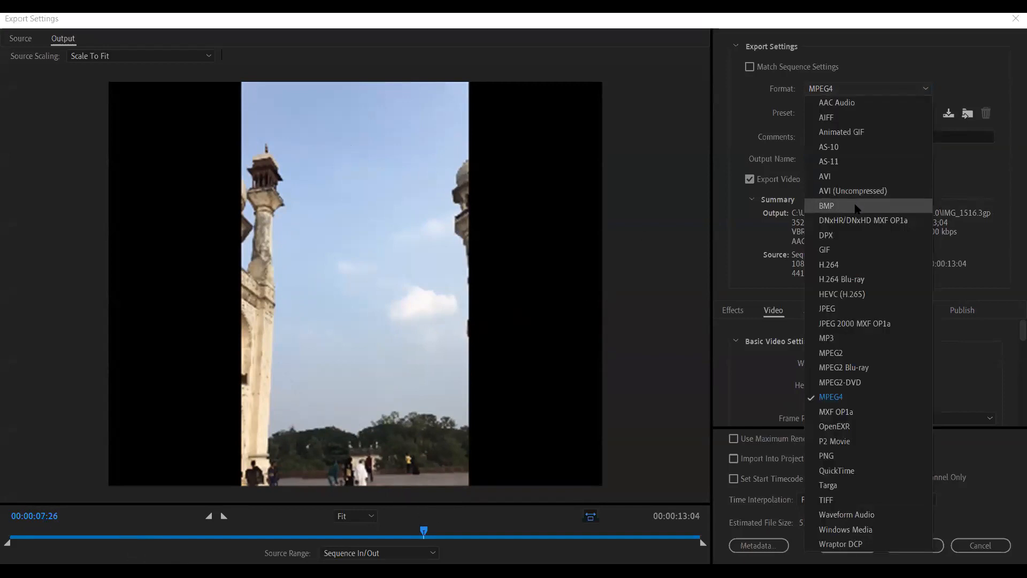
pyautogui.click(853, 265)
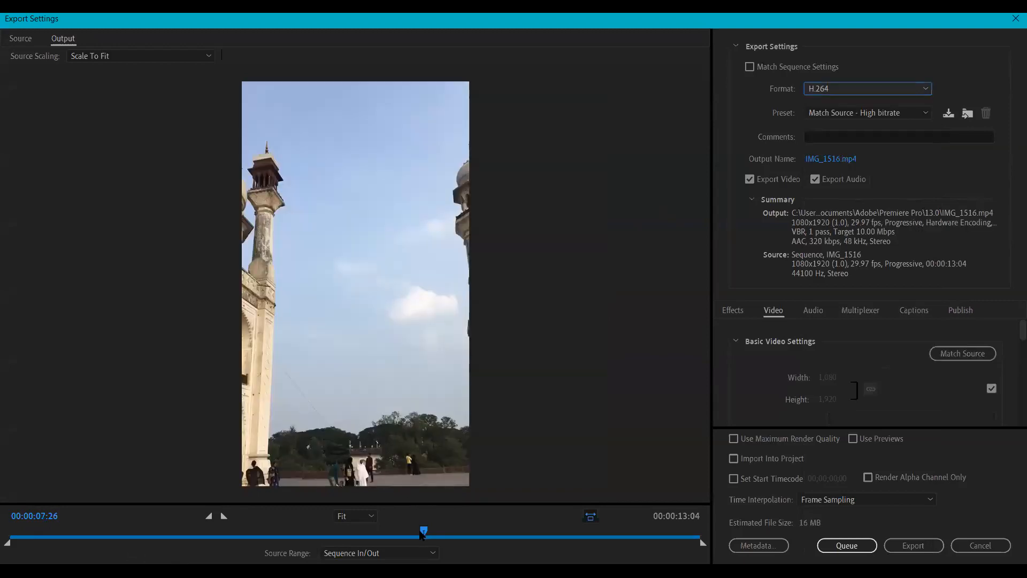
pyautogui.moveTo(423, 535); pyautogui.dragTo(318, 532)
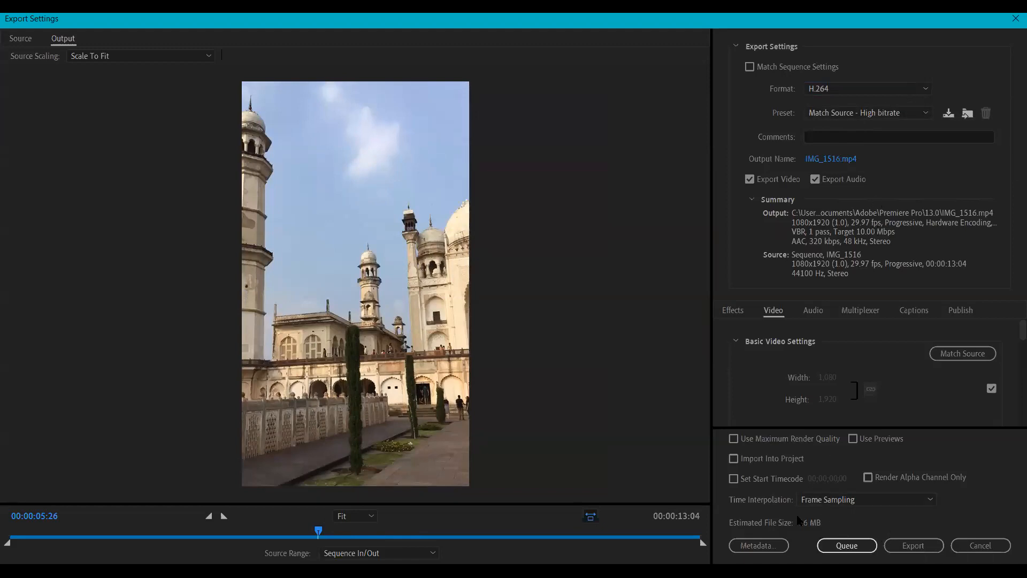
pyautogui.click(846, 546)
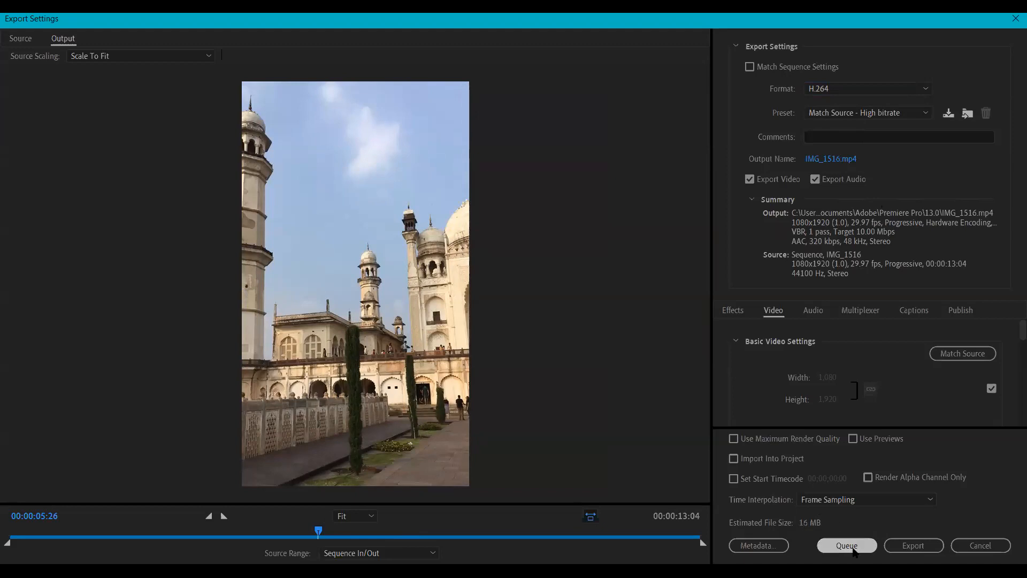
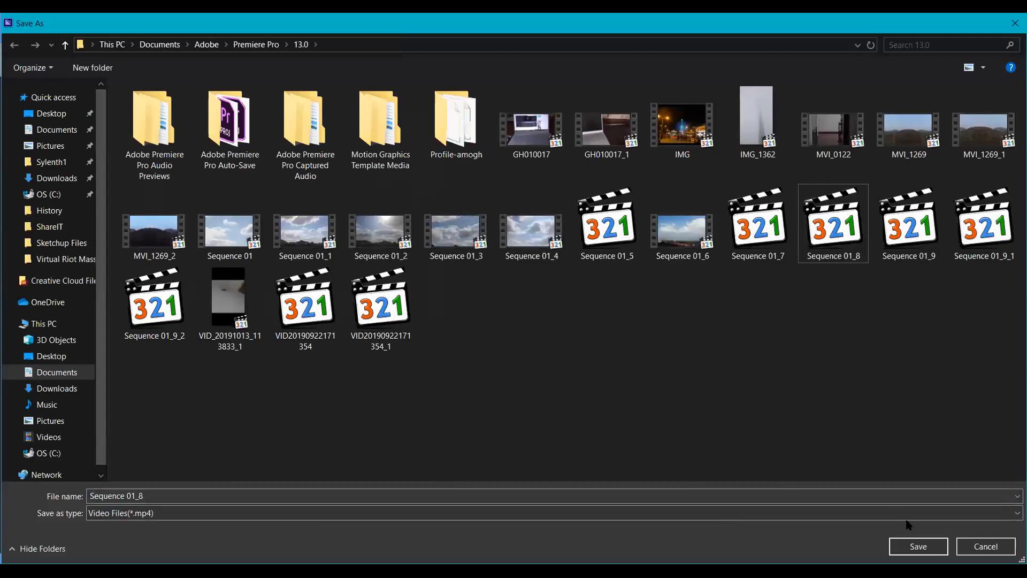
# - Save the export as 'Class' instead of replacing Sequence 01_8, sending it to the Media Encoder queue
pyautogui.click(916, 547)
pyautogui.click(638, 321)
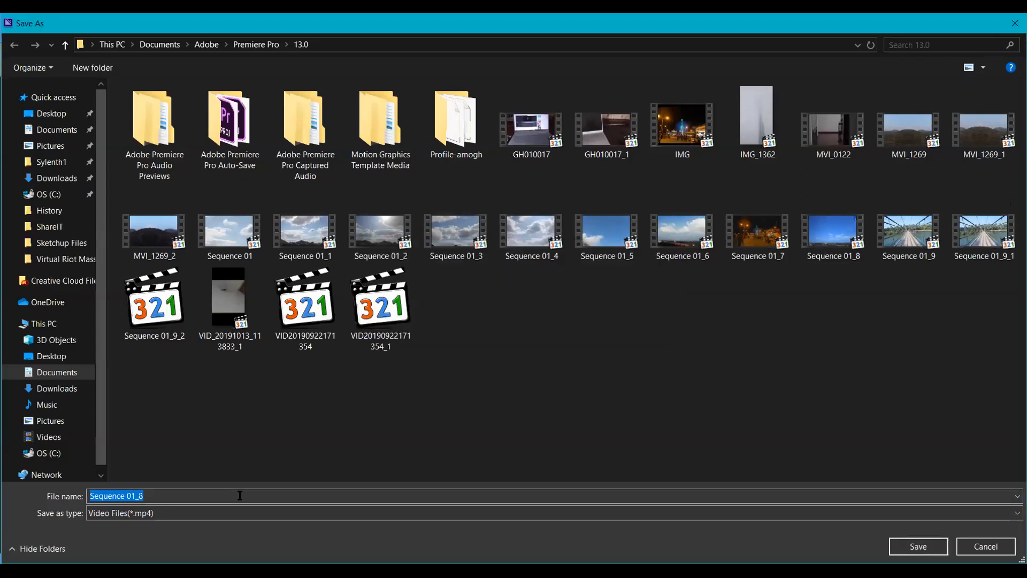
pyautogui.press('BackSpace')
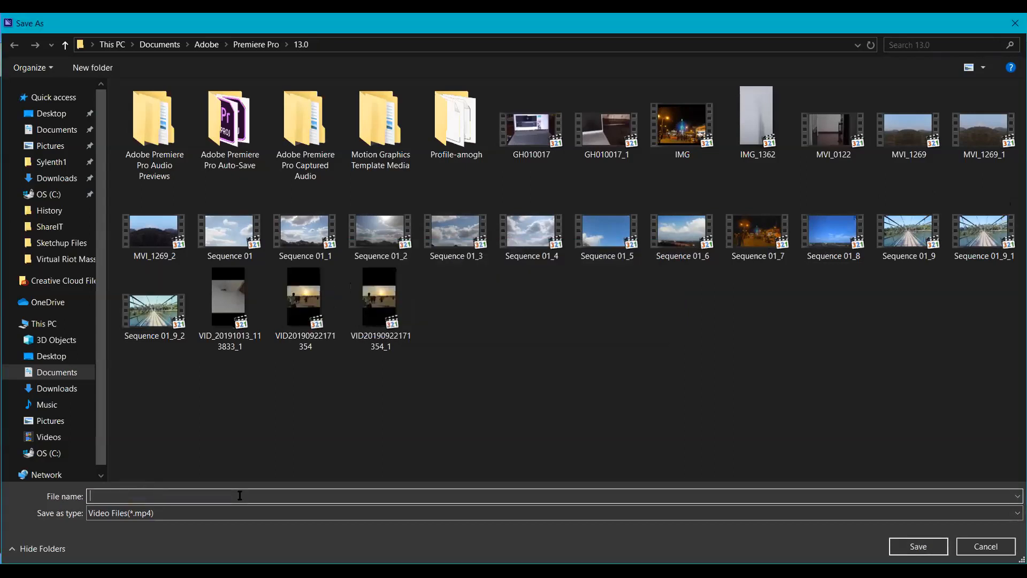
pyautogui.write('Class')
pyautogui.press('Return')
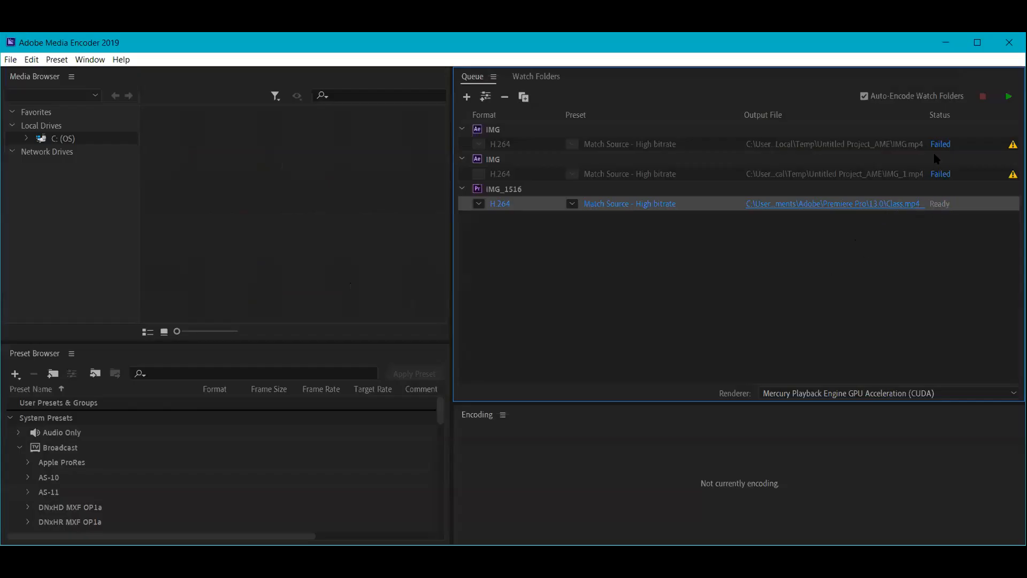
# - Encode the queued IMG_1516 sequence to Class.mp4, then switch to the finished video
pyautogui.click(1009, 96)
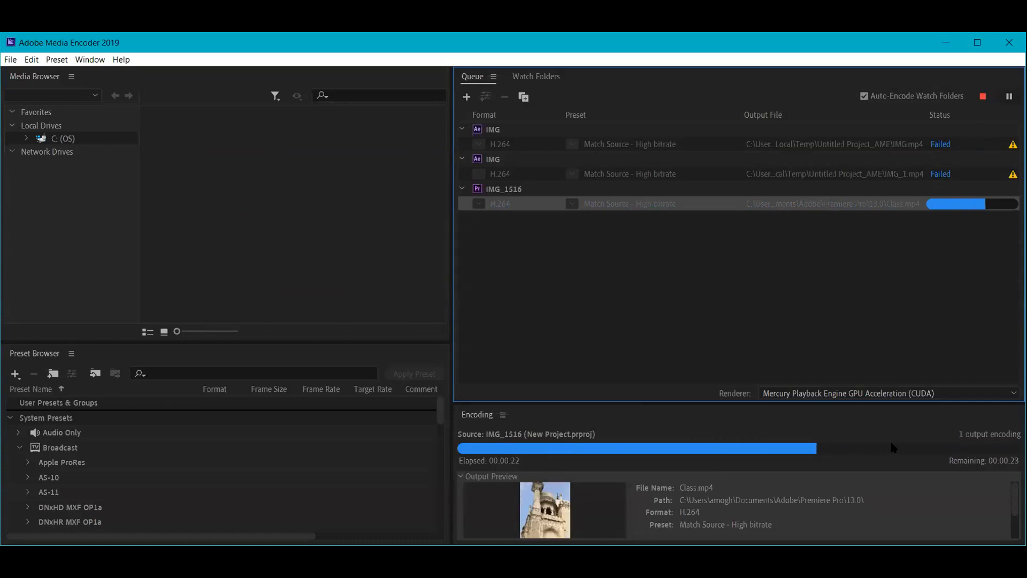
pyautogui.click(990, 449)
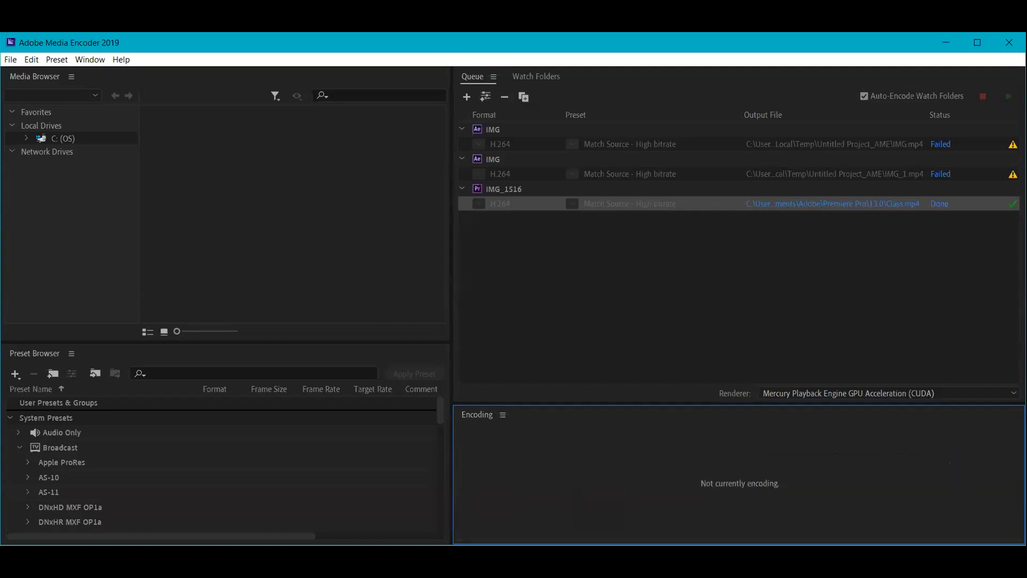
pyautogui.hotkey('alt', 'Tab')
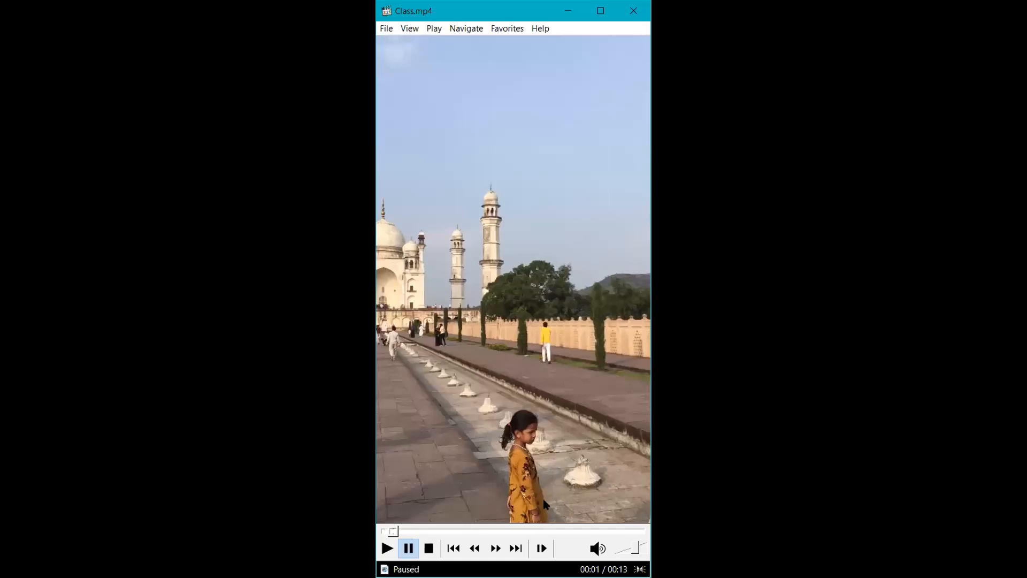
# - Play Class.mp4 from the beginning and pause it at about 00:01
pyautogui.click(390, 531)
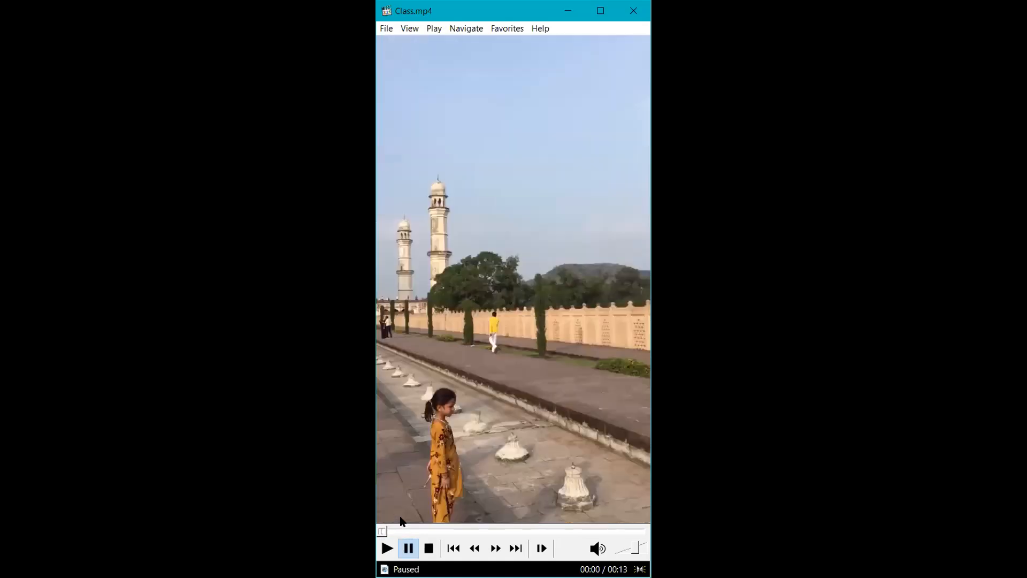
pyautogui.click(452, 508)
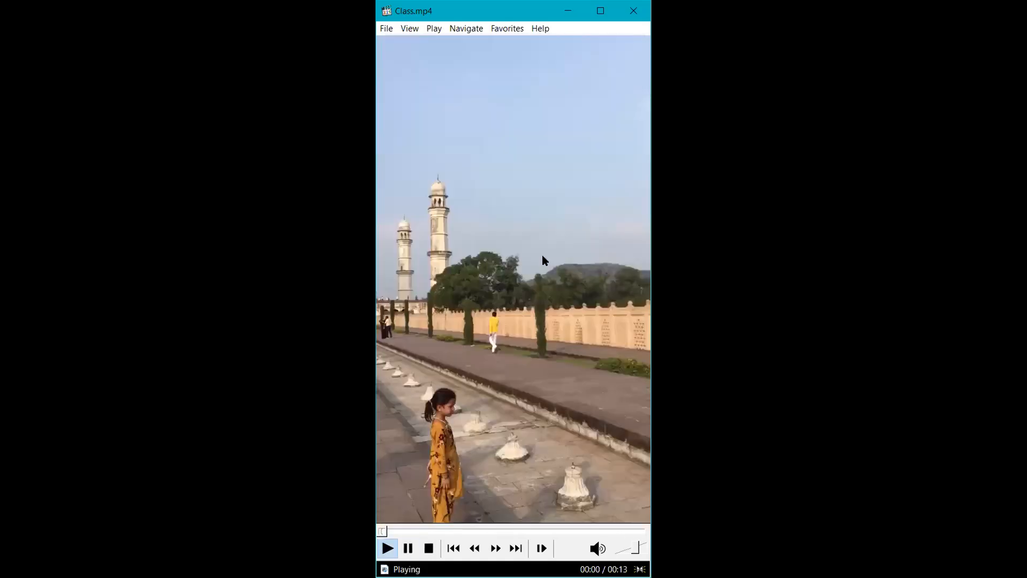
pyautogui.press('space')
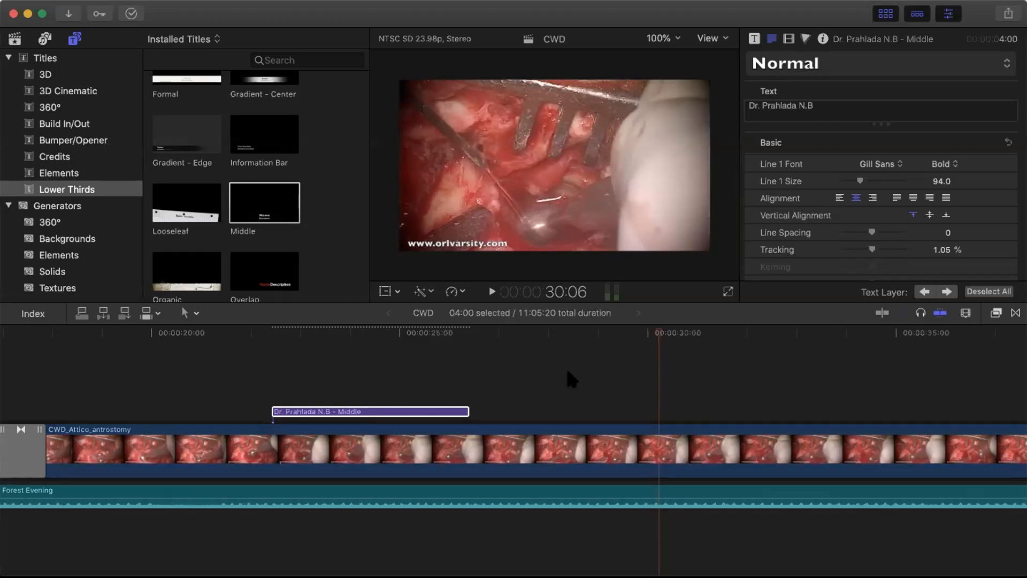
pyautogui.hscroll(1, 568, 371)
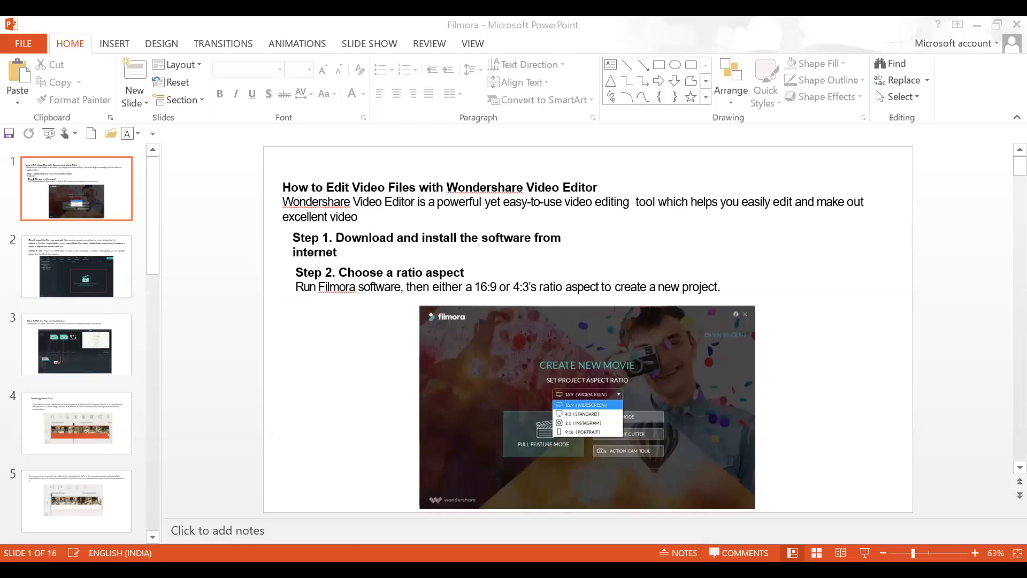
# - Start the Filmora slide show from the first slide
pyautogui.click(865, 553)
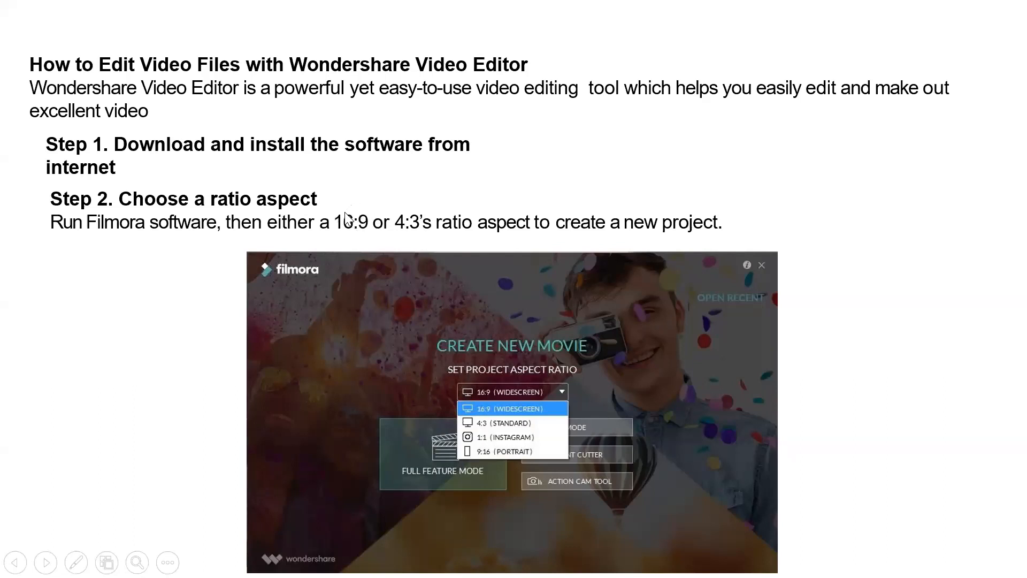
# - Advance past the import, timeline and Trimming slides to Split video clips, then end the show
pyautogui.click(813, 340)
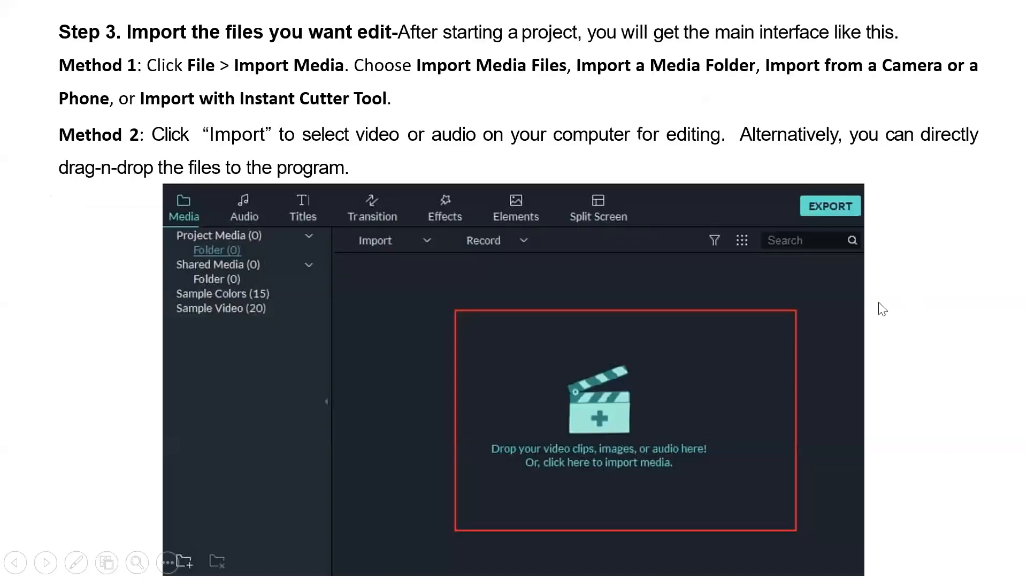
pyautogui.click(899, 441)
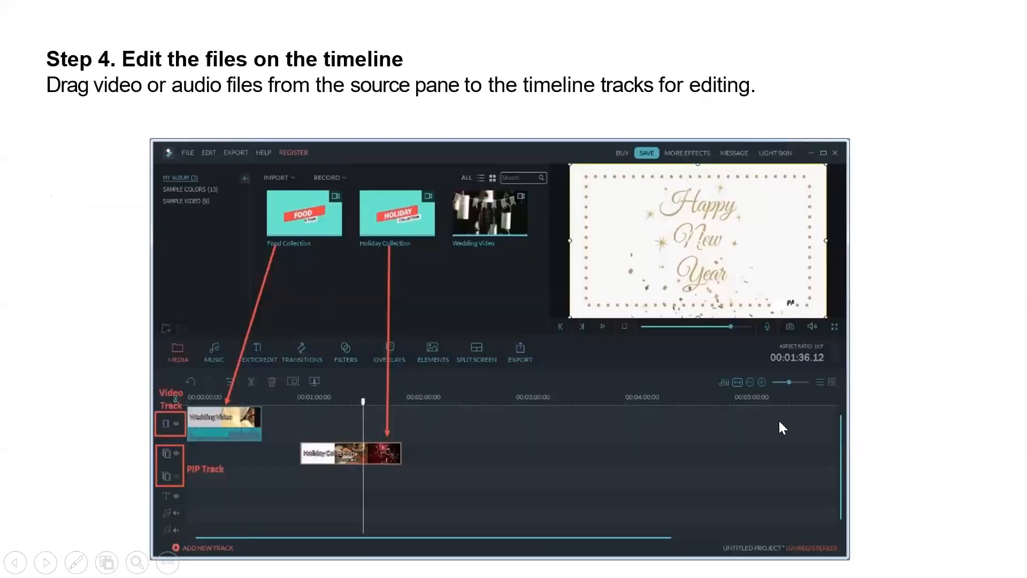
pyautogui.click(980, 326)
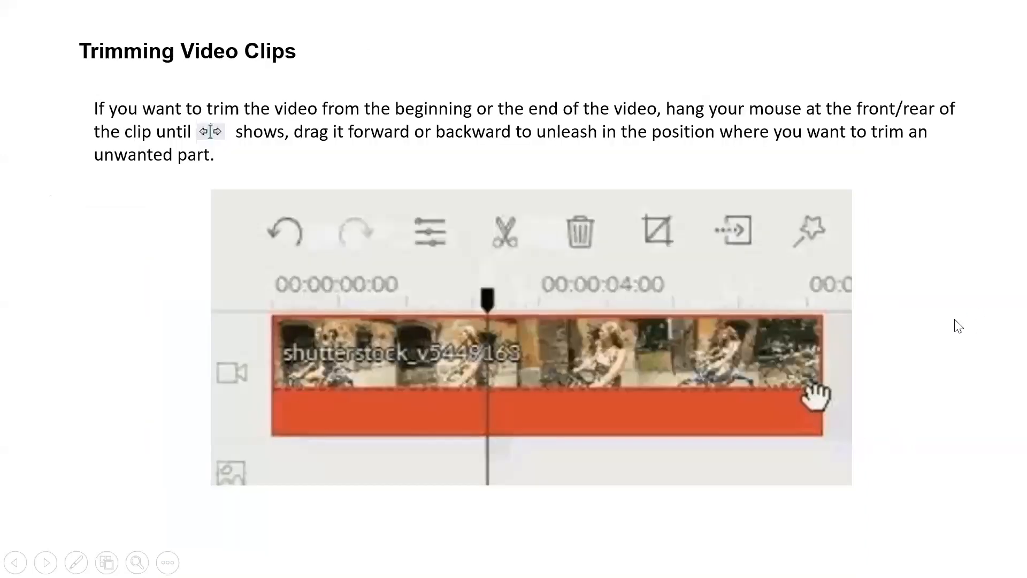
pyautogui.click(958, 325)
pyautogui.click(957, 324)
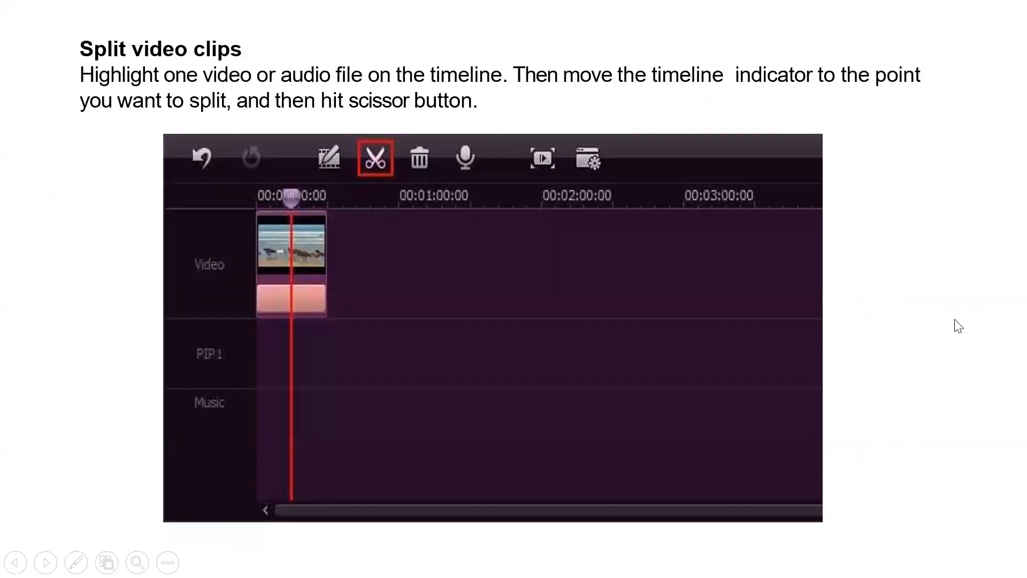
pyautogui.press('Escape')
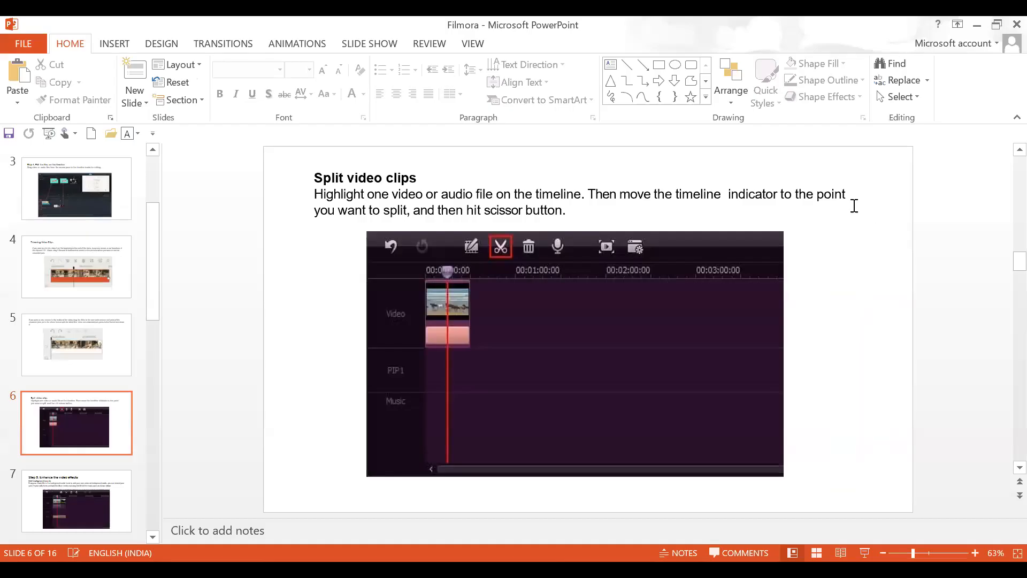
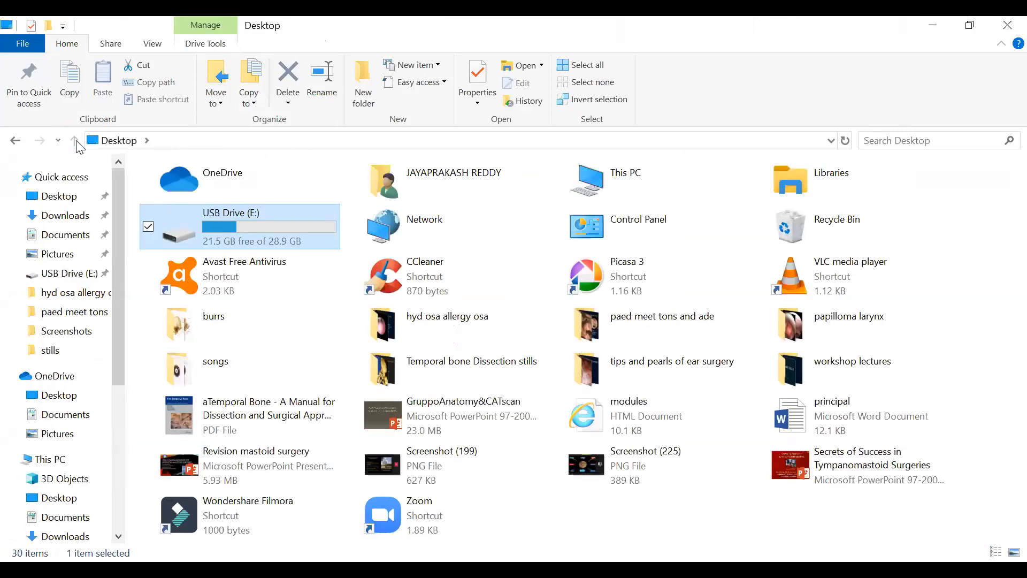
# - Browse the Desktop folder, then launch Wondershare Filmora from its Desktop shortcut
pyautogui.click(72, 195)
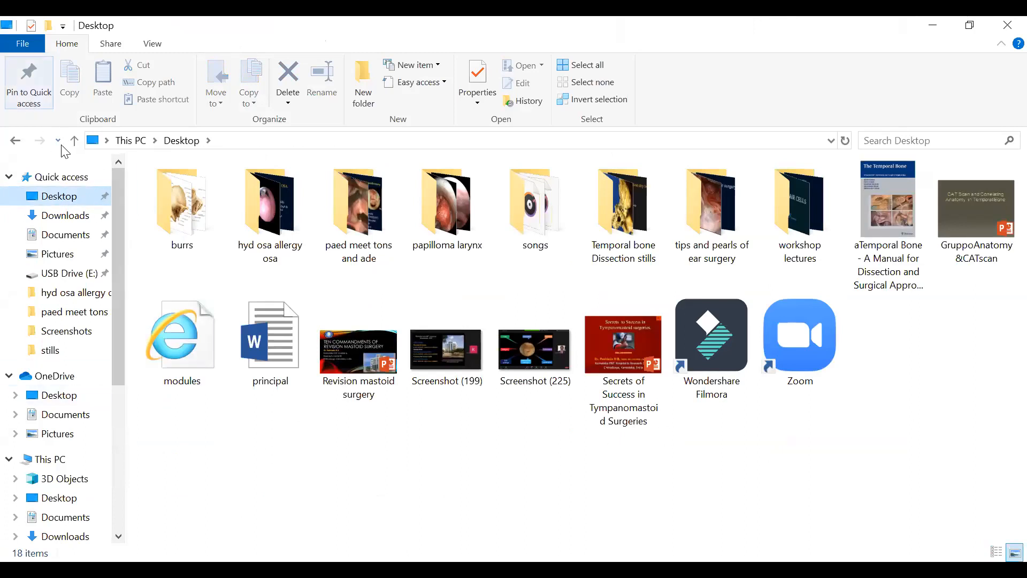
pyautogui.click(16, 142)
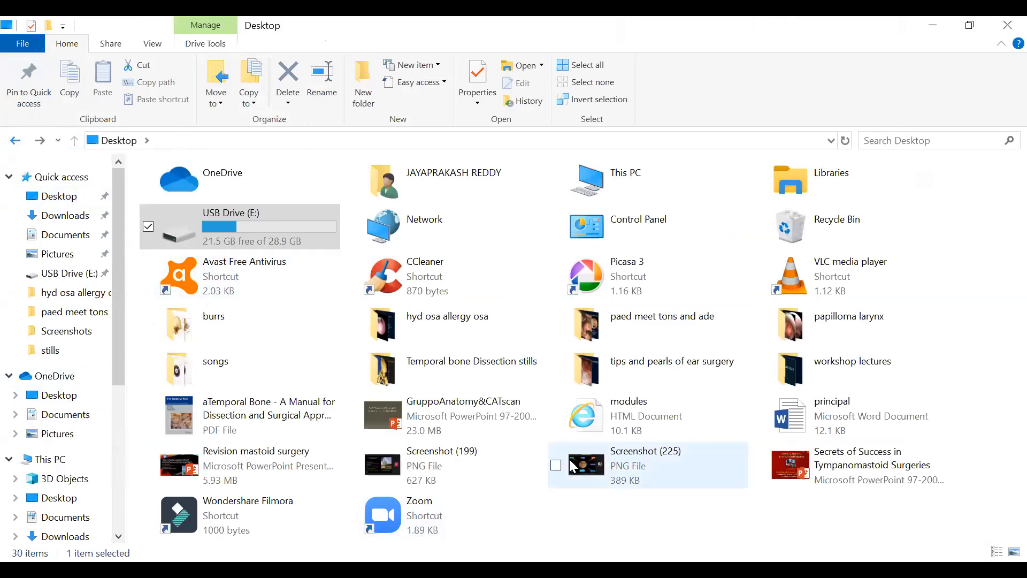
pyautogui.click(285, 511)
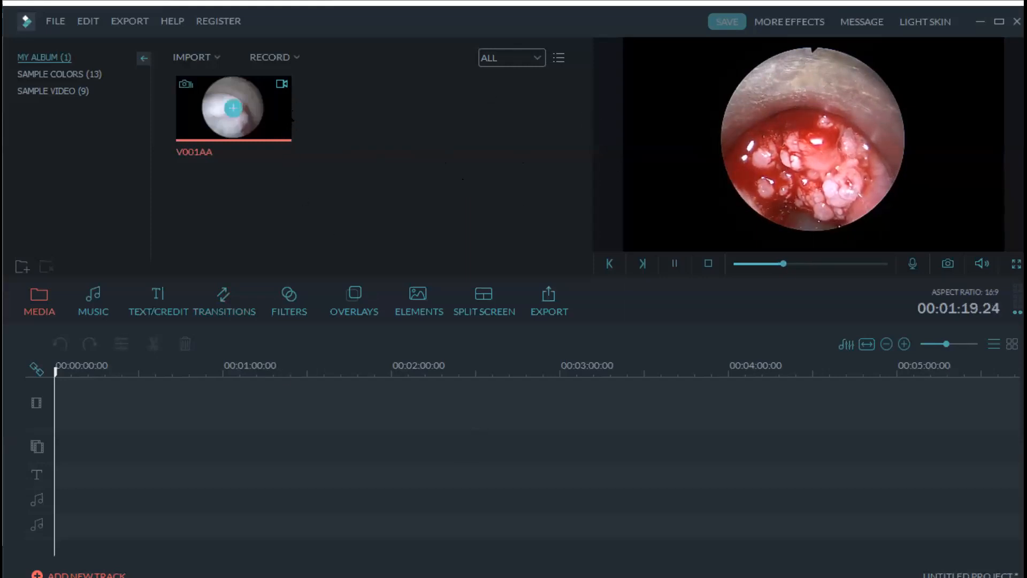
# - Delete V001AA from the media album and bring up the import picker on the videos folder
pyautogui.press('Delete')
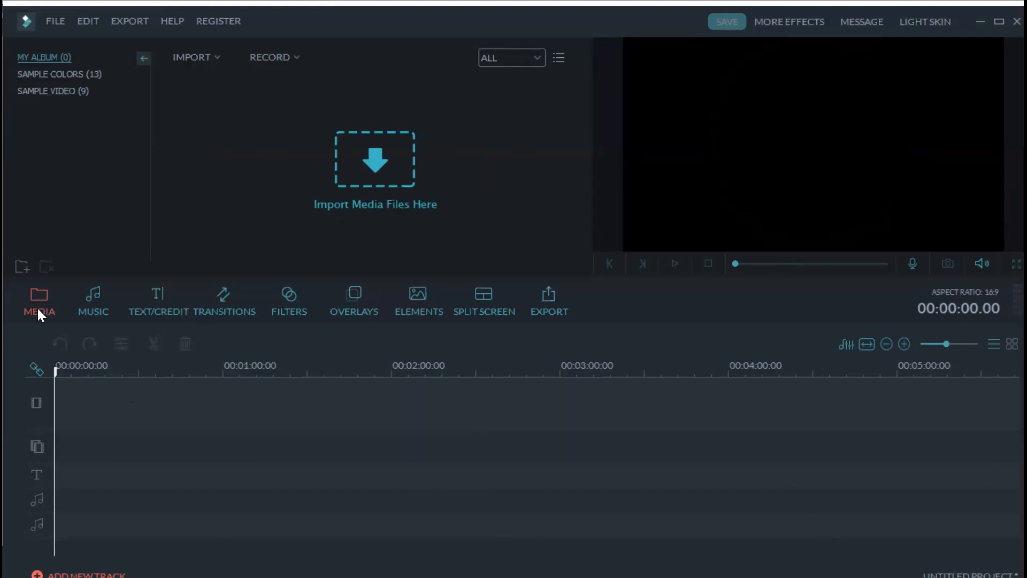
pyautogui.click(377, 165)
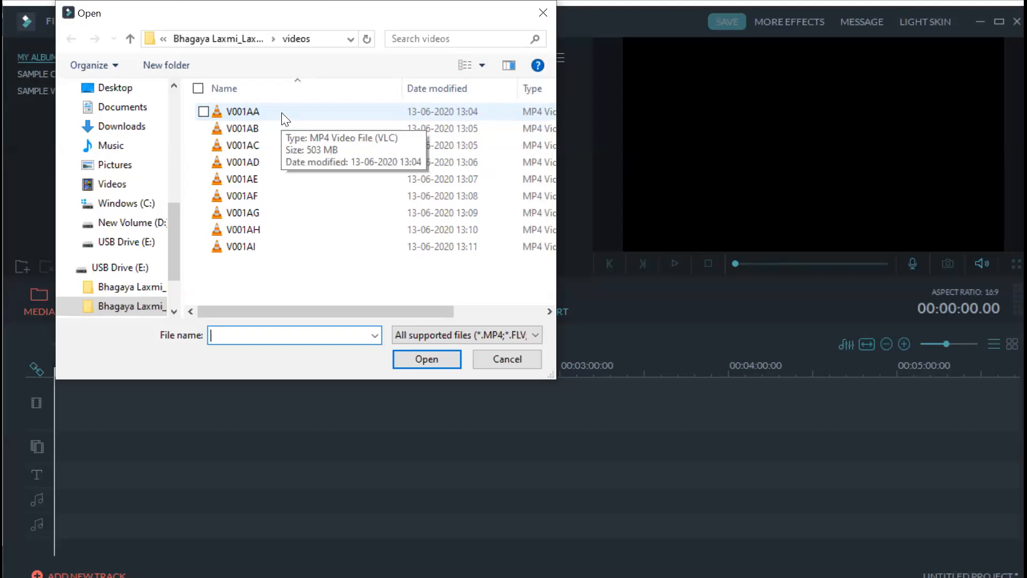
# - Re-import only clip V001AA from the nine videos, cancelling an accidental rename
pyautogui.moveTo(301, 281); pyautogui.dragTo(237, 101)
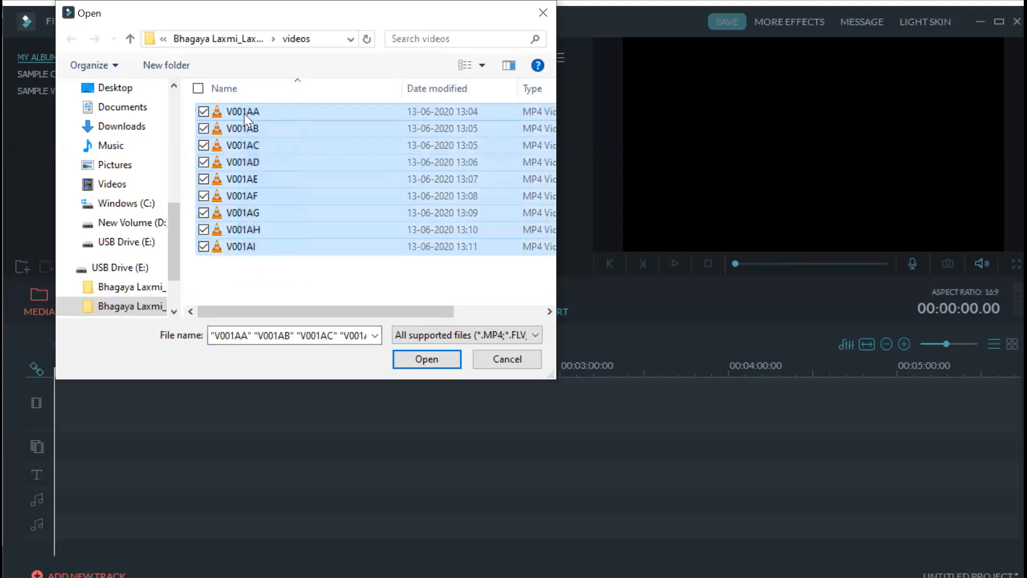
pyautogui.click(312, 211)
pyautogui.click(254, 111)
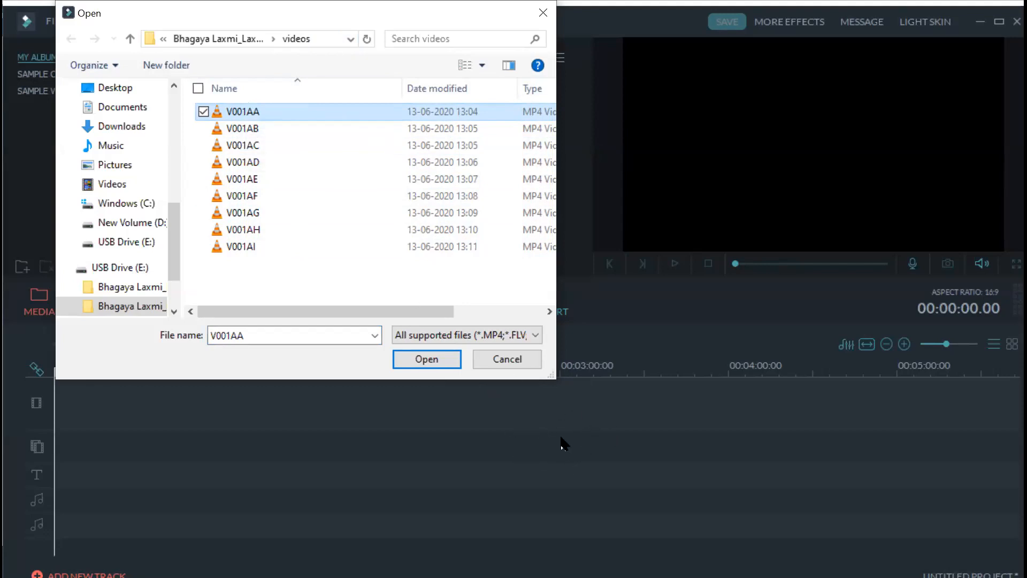
pyautogui.click(324, 113)
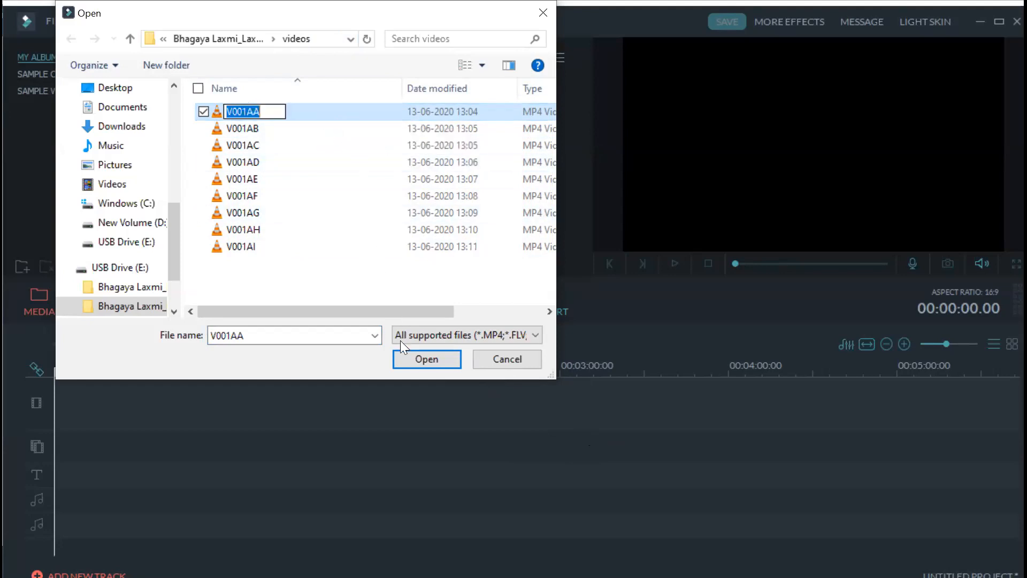
pyautogui.click(420, 362)
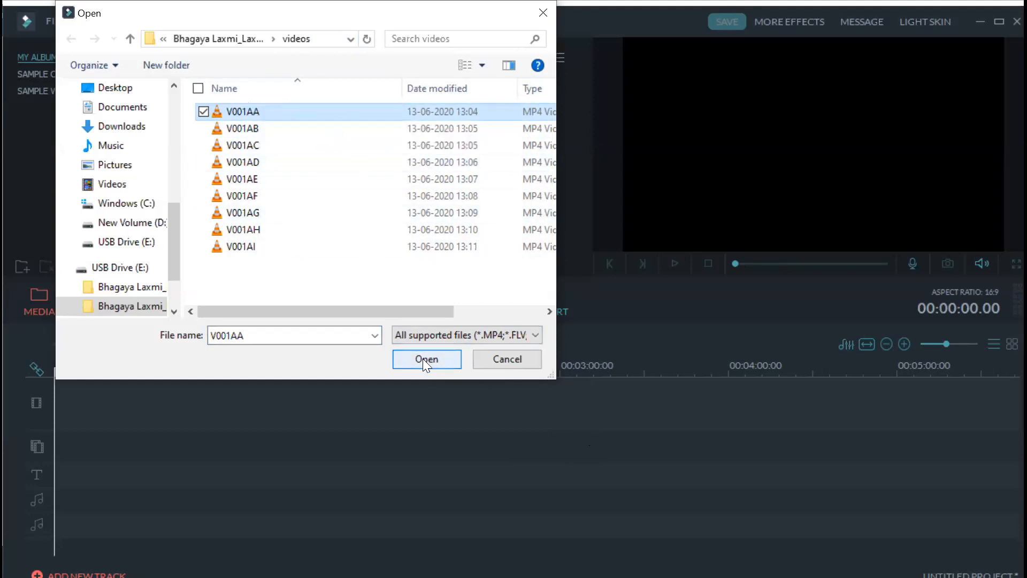
pyautogui.click(422, 358)
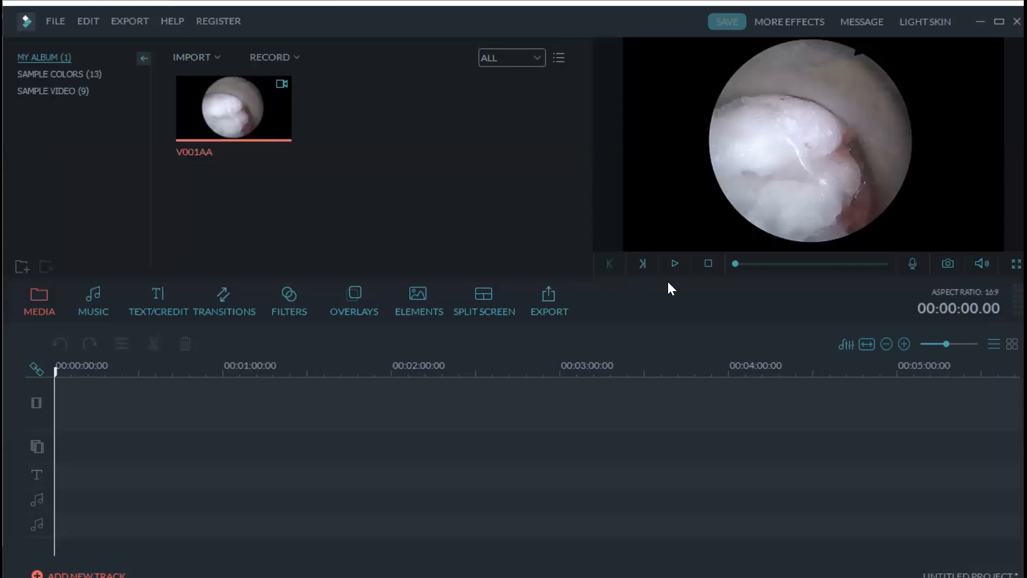
# - Play V001AA in the preview and skim ahead to about one minute in
pyautogui.click(675, 264)
pyautogui.click(745, 263)
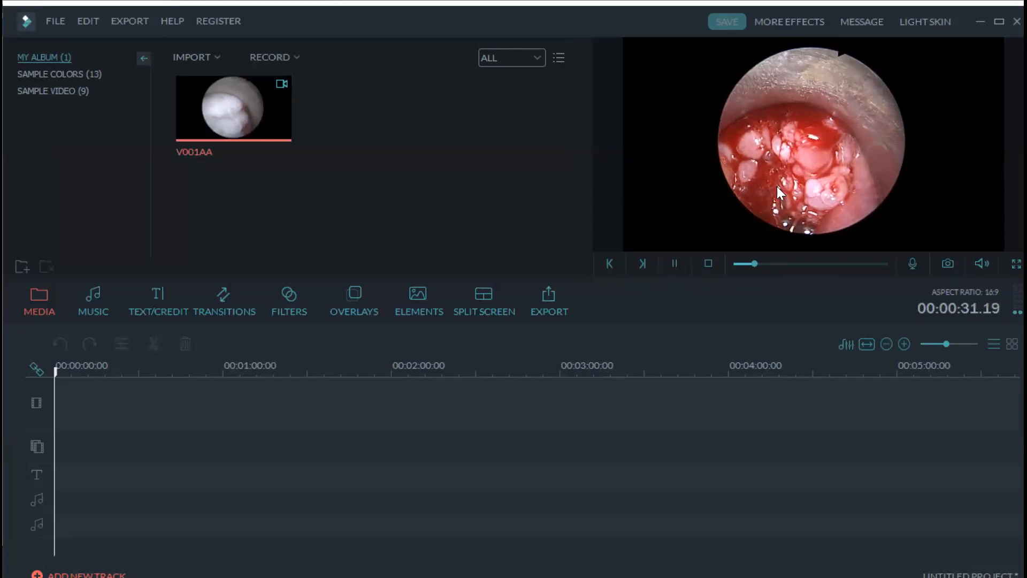
pyautogui.click(775, 262)
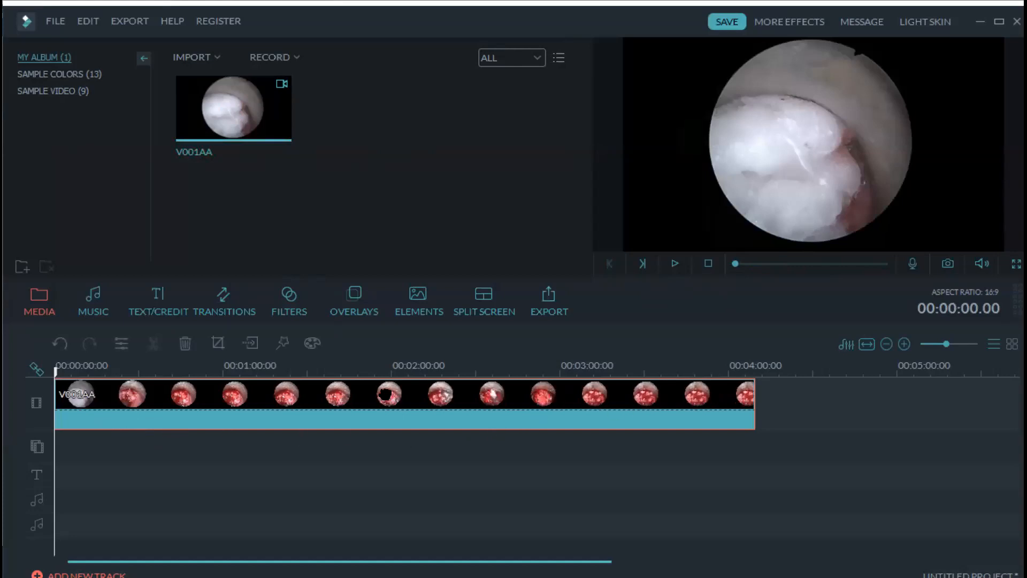
# - Use Audio Detach on the V001AA timeline clip to split off its sound
pyautogui.moveTo(234, 140)
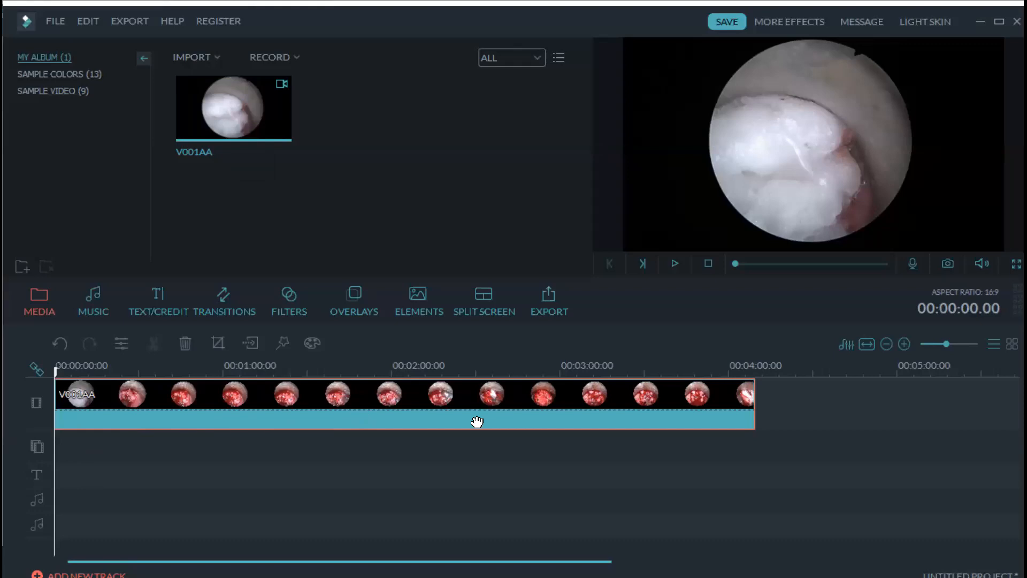
pyautogui.rightClick(409, 411)
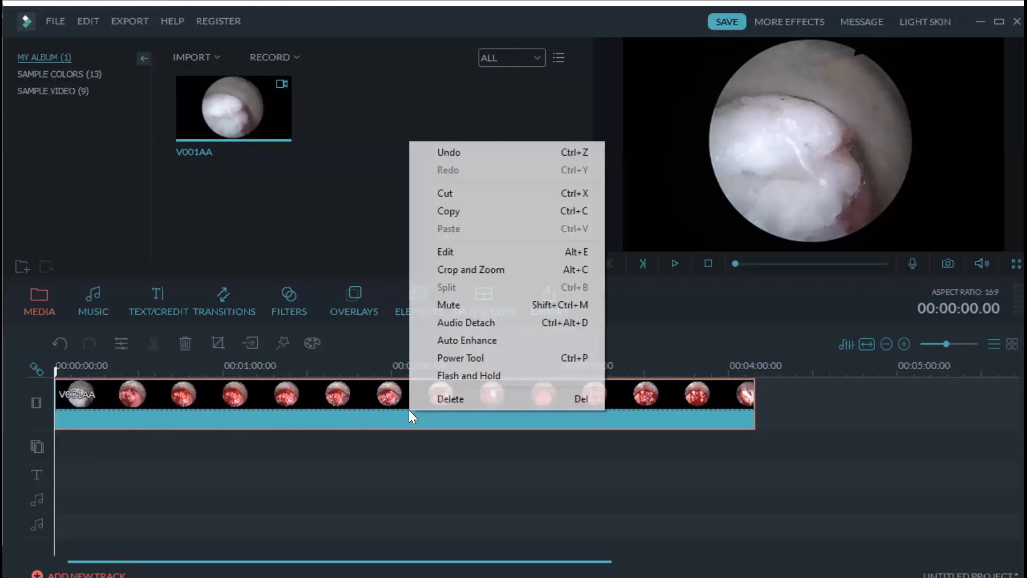
pyautogui.click(461, 323)
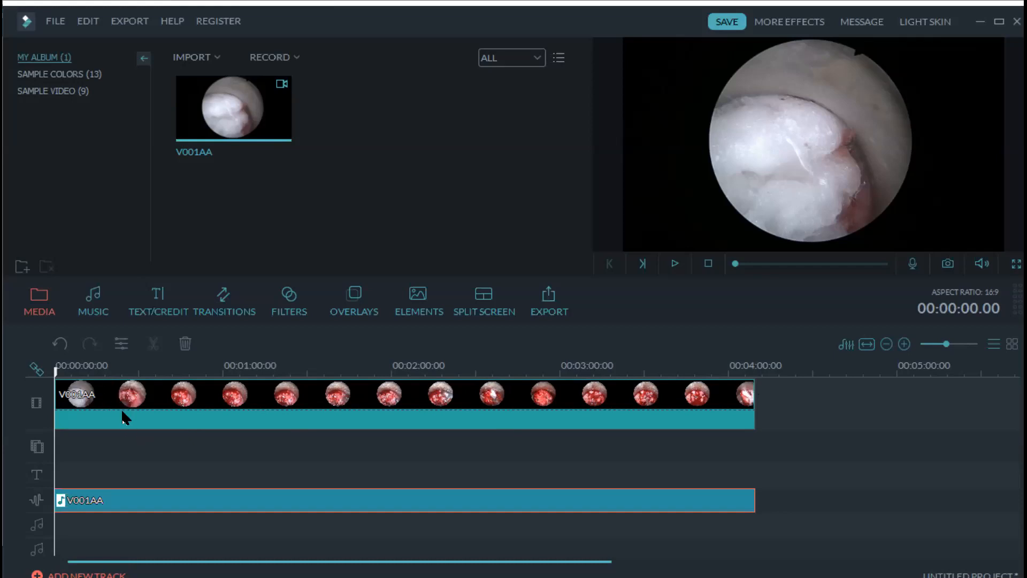
# - Play the timeline and split the V001AA video clip at about 00:00:20 with Ctrl+B
pyautogui.click(190, 395)
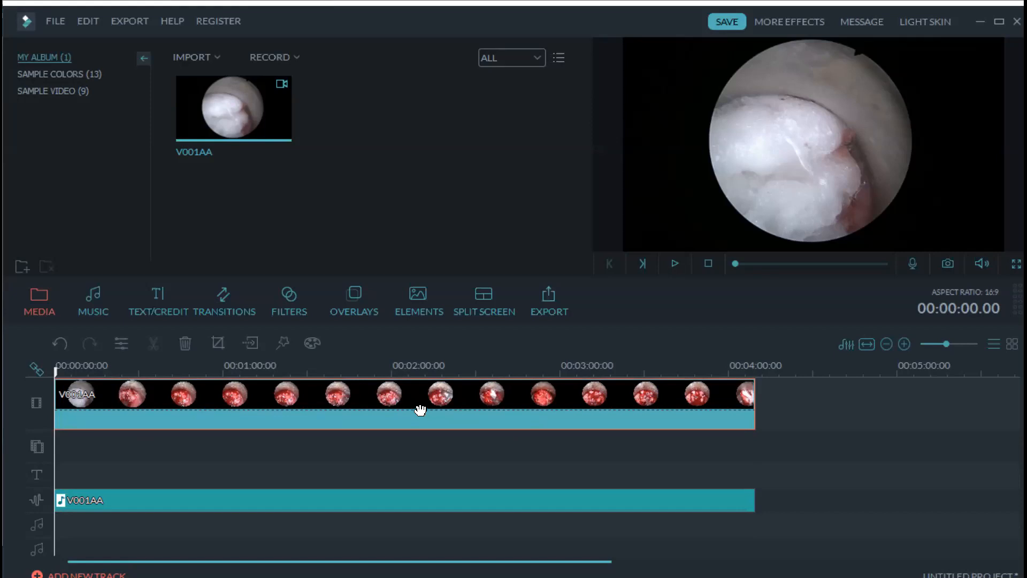
pyautogui.press('space')
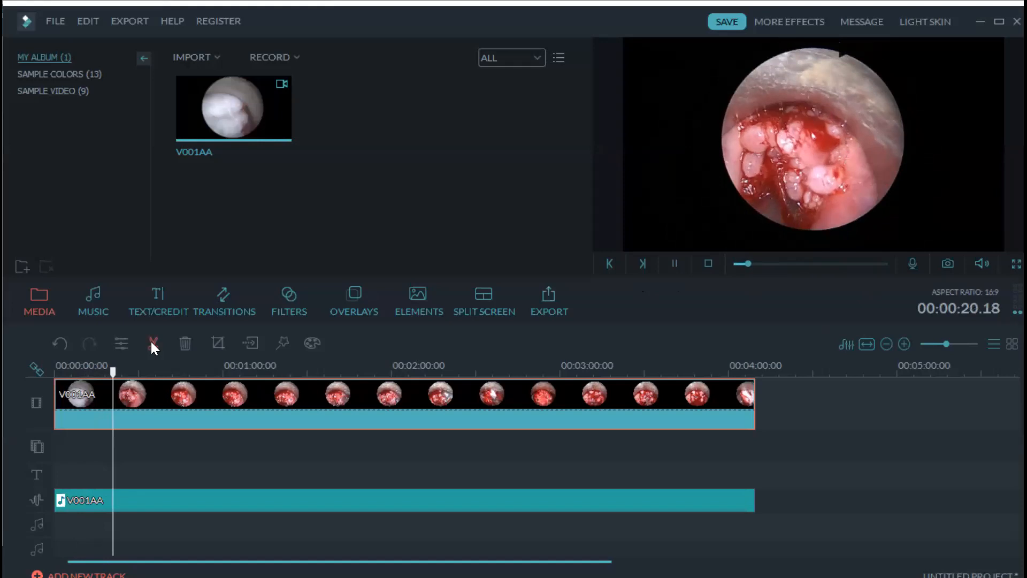
pyautogui.hotkey('ctrl', 'b')
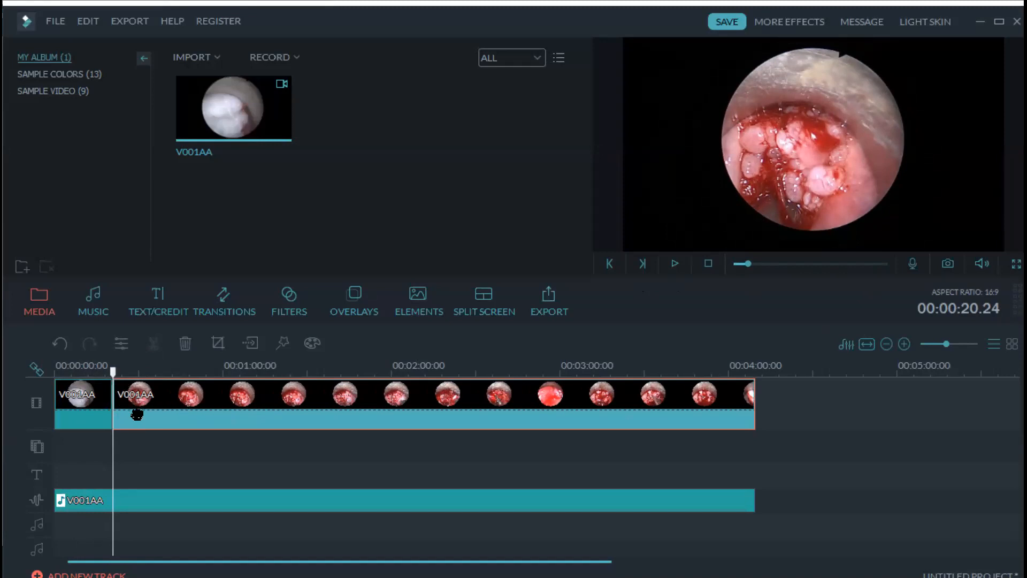
# - Delete the 20-second opening piece and replay the timeline from the start
pyautogui.click(102, 404)
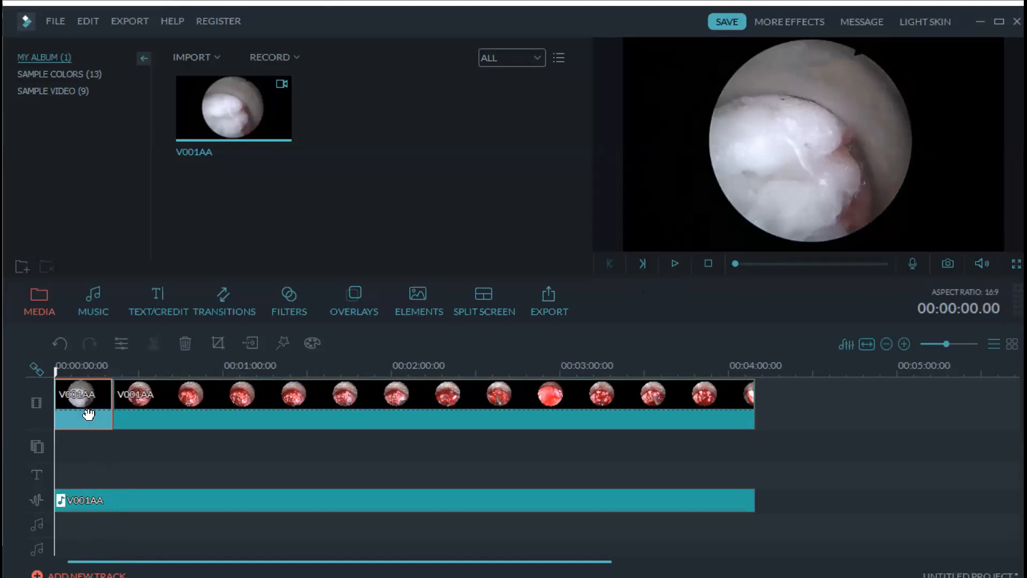
pyautogui.click(185, 343)
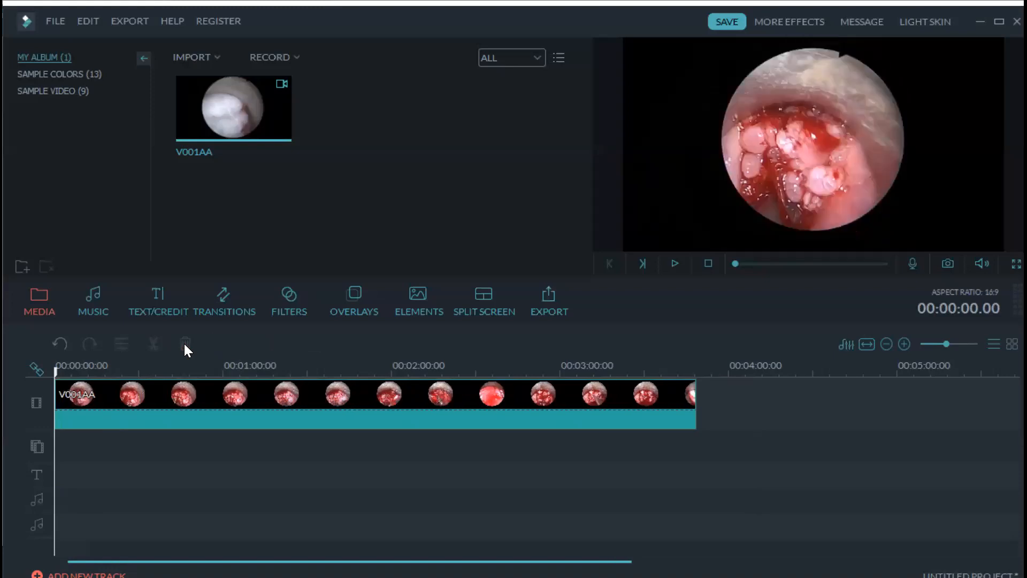
pyautogui.press('space')
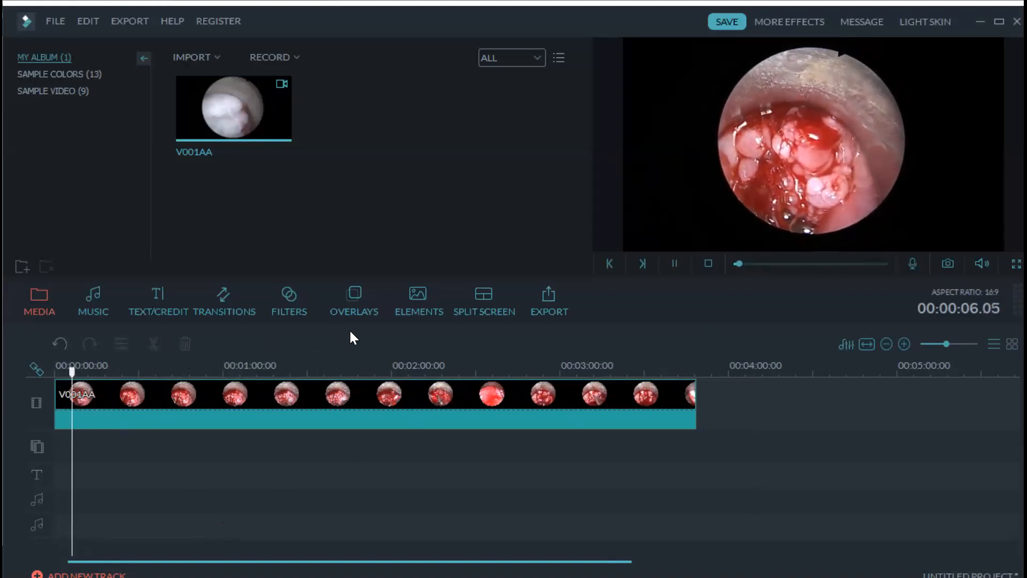
# - Split the clip at the playhead and near 00:00:37, then delete the middle section
pyautogui.click(170, 400)
pyautogui.click(153, 344)
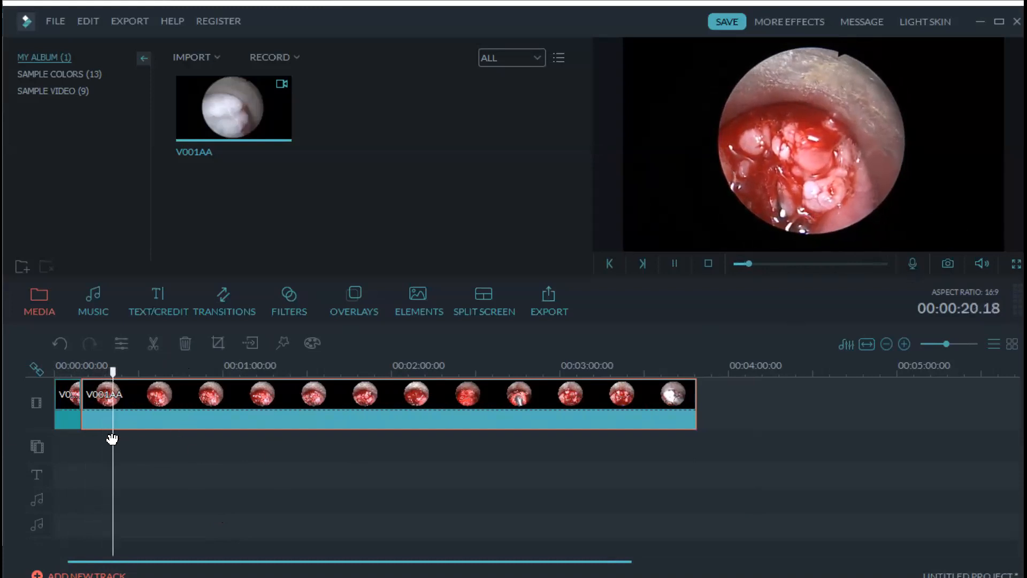
pyautogui.click(117, 385)
pyautogui.moveTo(119, 381); pyautogui.dragTo(159, 375)
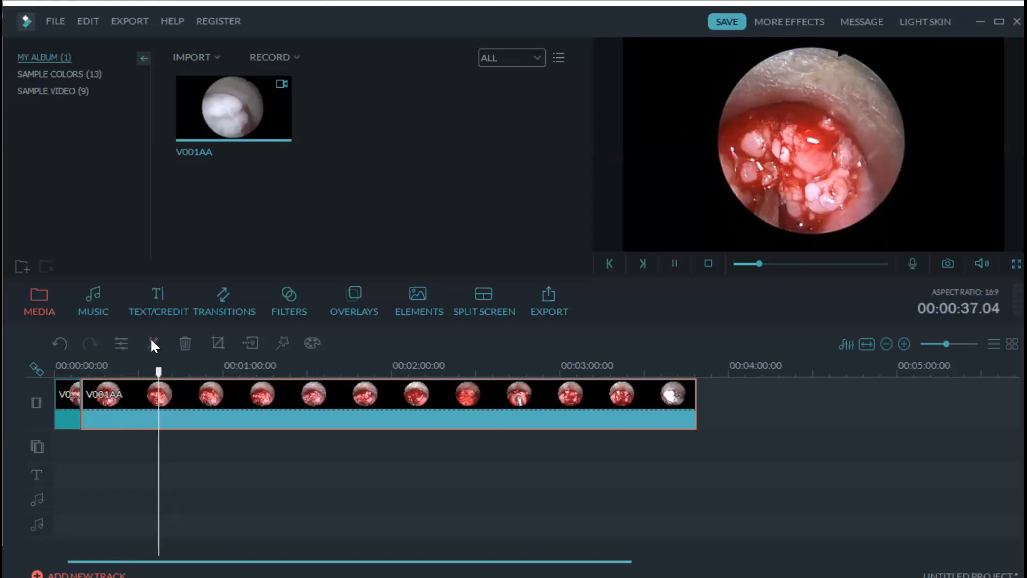
pyautogui.click(152, 343)
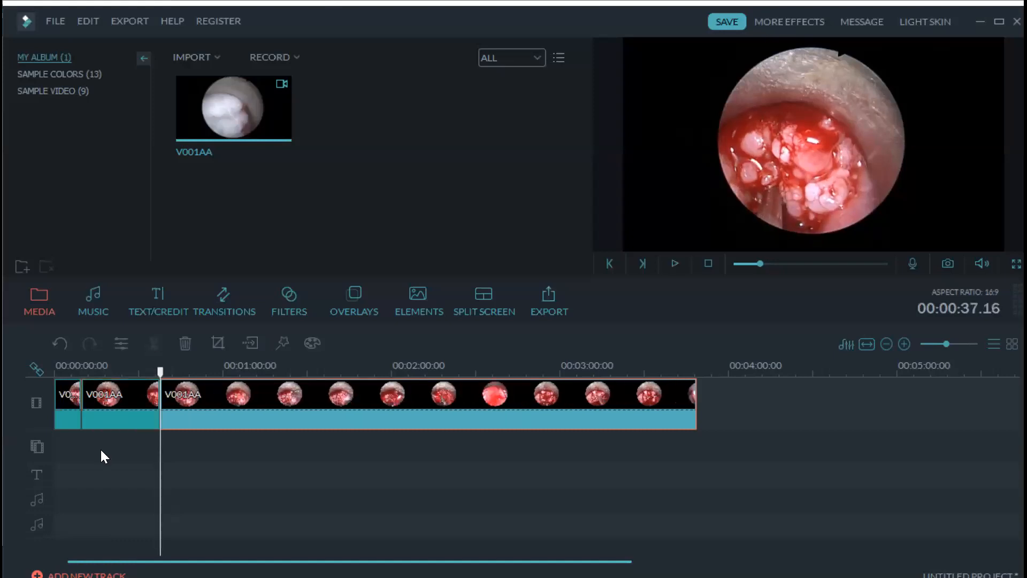
pyautogui.click(138, 401)
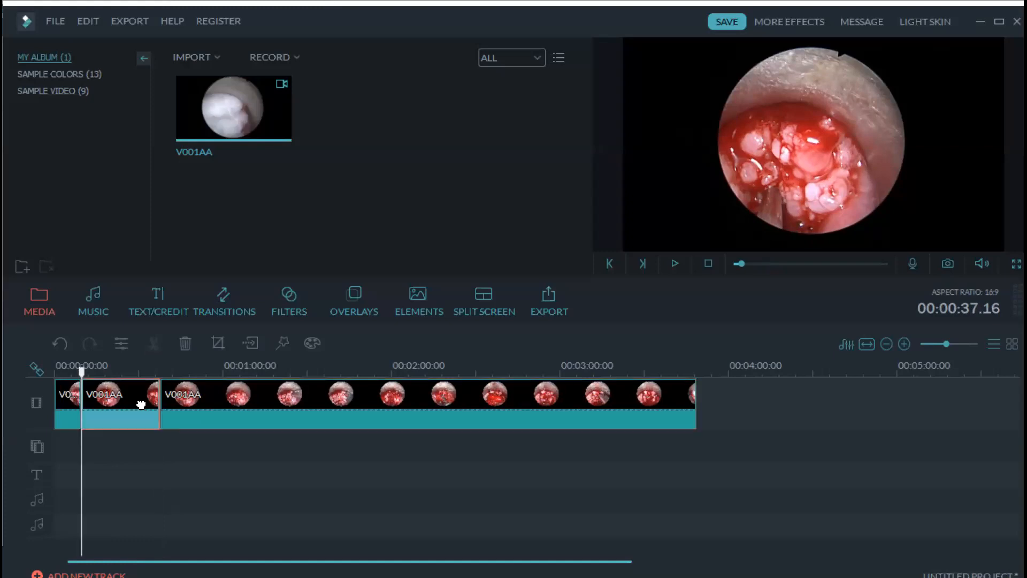
pyautogui.click(186, 343)
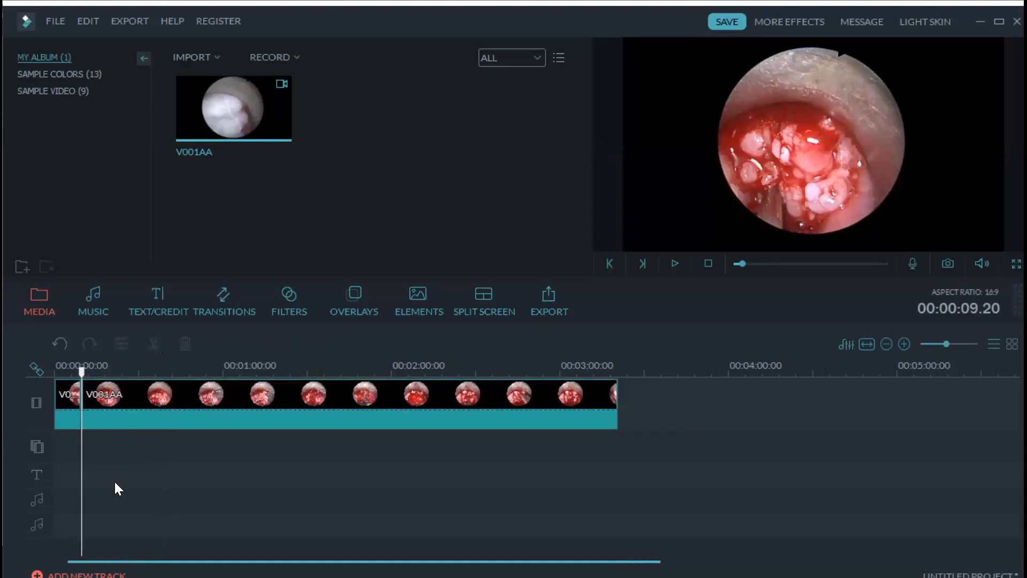
pyautogui.press('space')
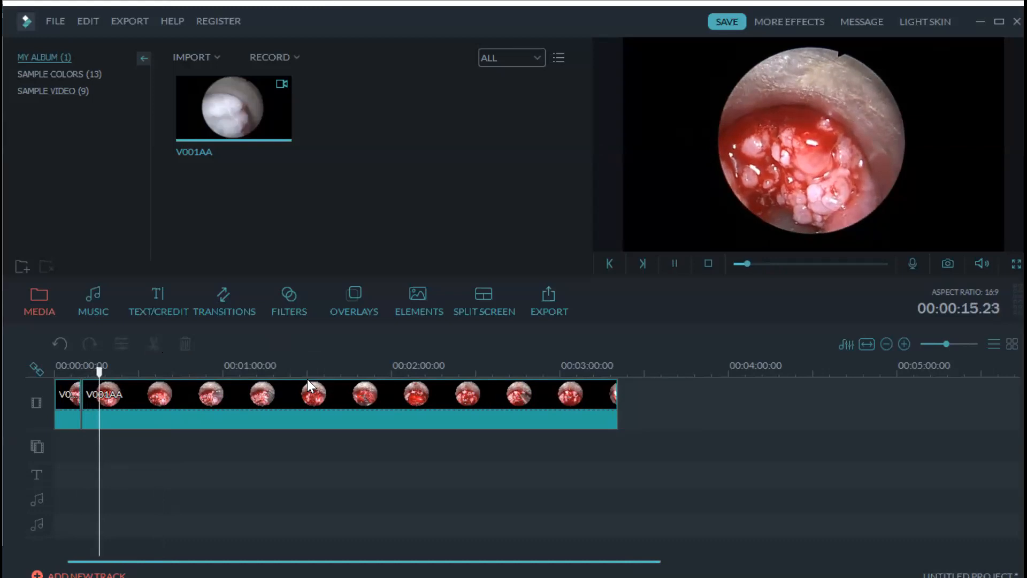
# - Split the V001AA clip at about 0:18 and again at about 1:12
pyautogui.click(192, 401)
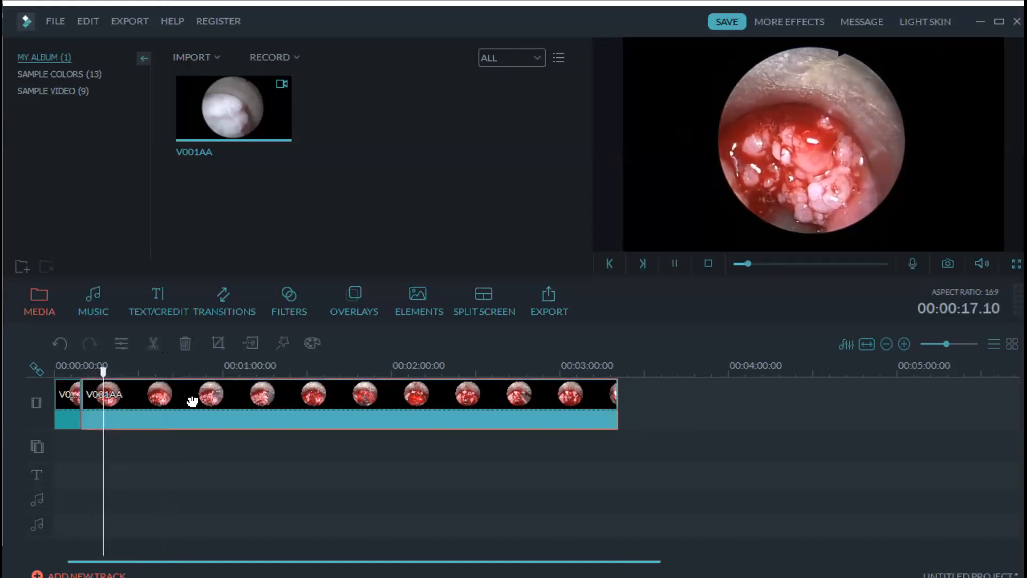
pyautogui.click(153, 343)
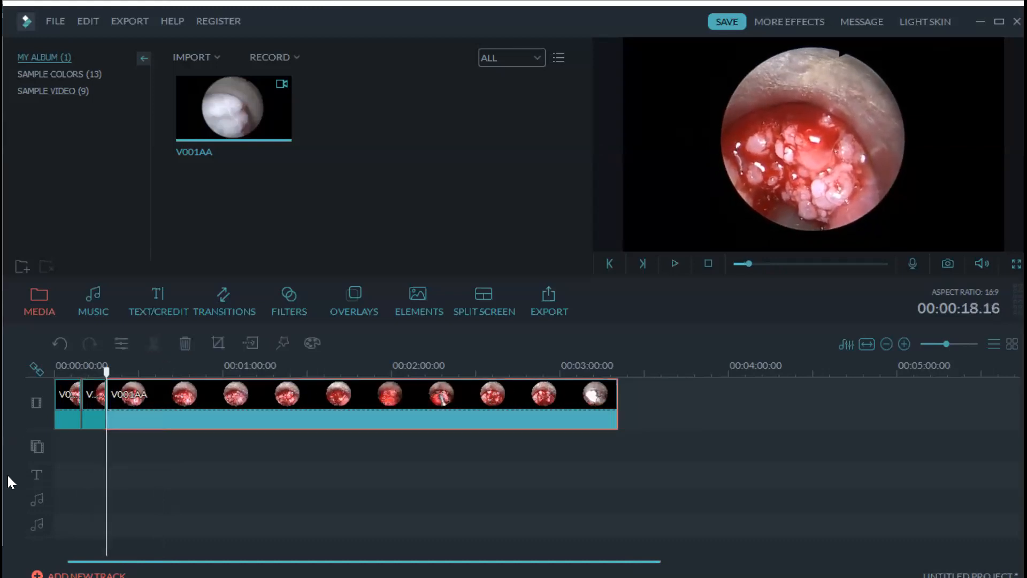
pyautogui.press('space')
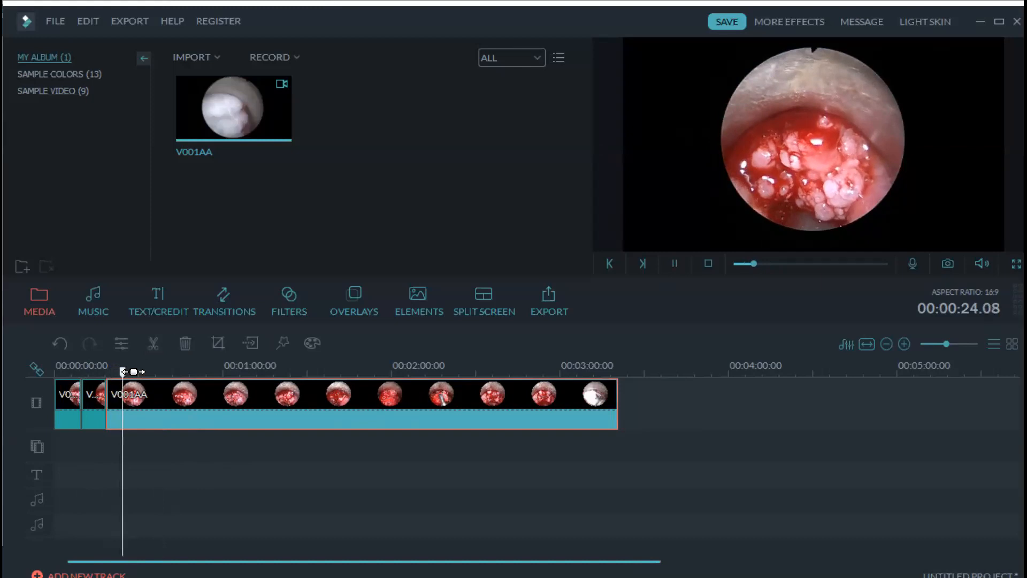
pyautogui.moveTo(124, 372); pyautogui.dragTo(250, 398)
pyautogui.press('space')
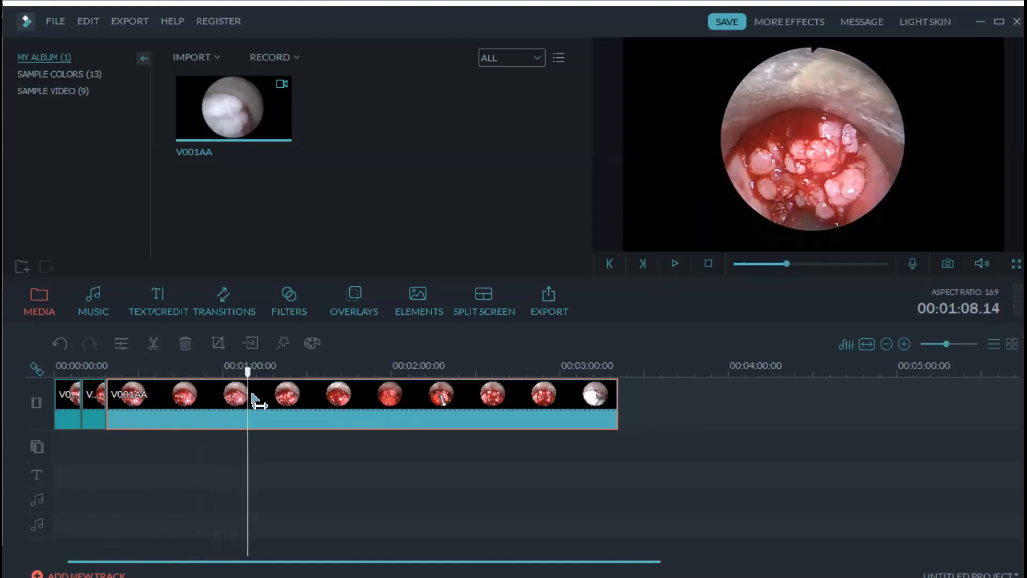
pyautogui.press('space')
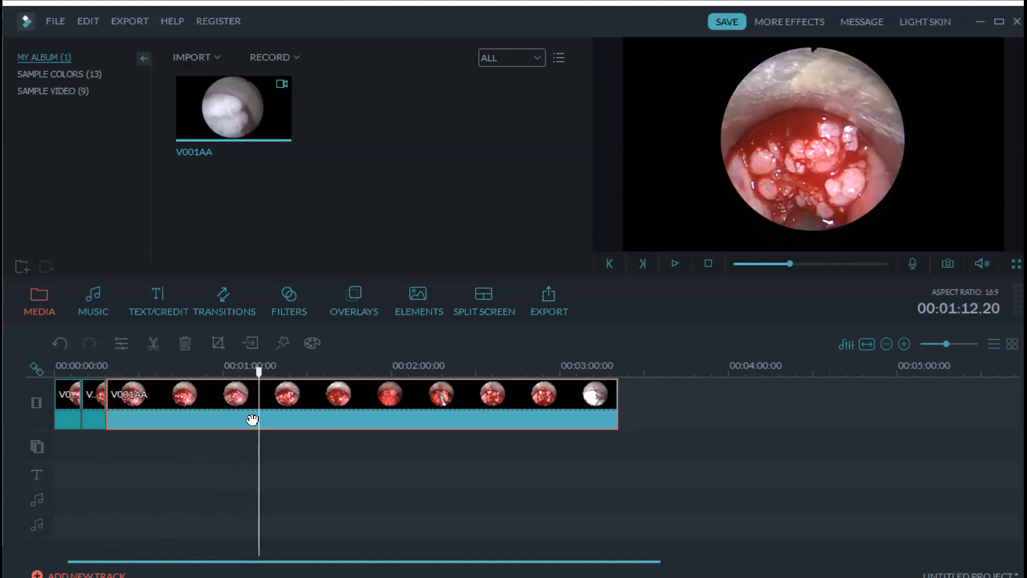
pyautogui.click(153, 345)
# - Delete the 0:18–1:12 section and the long V001AA remainder, keeping the first 18 seconds
pyautogui.doubleClick(219, 416)
pyautogui.moveTo(220, 416); pyautogui.dragTo(352, 430)
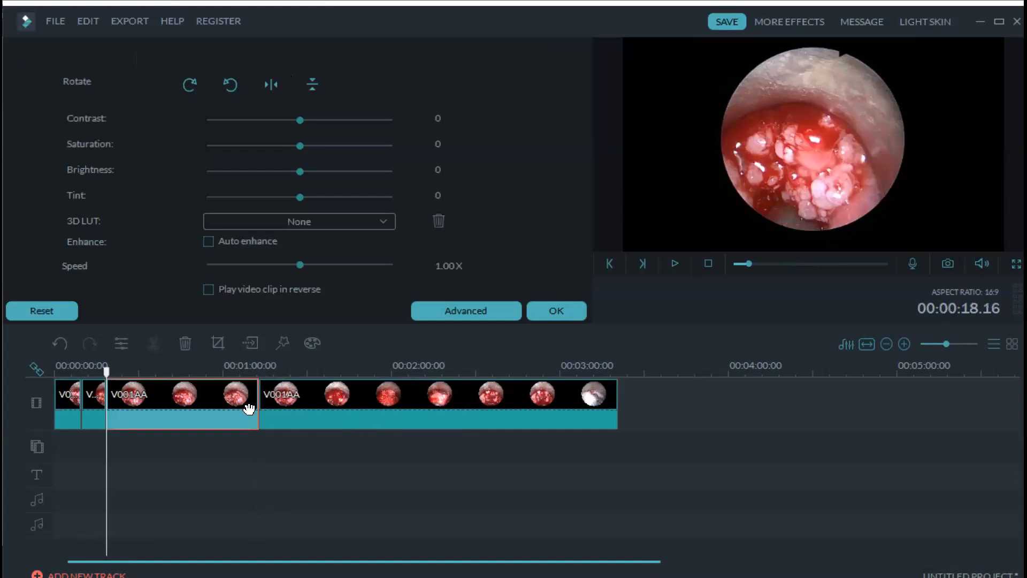
pyautogui.press('Delete')
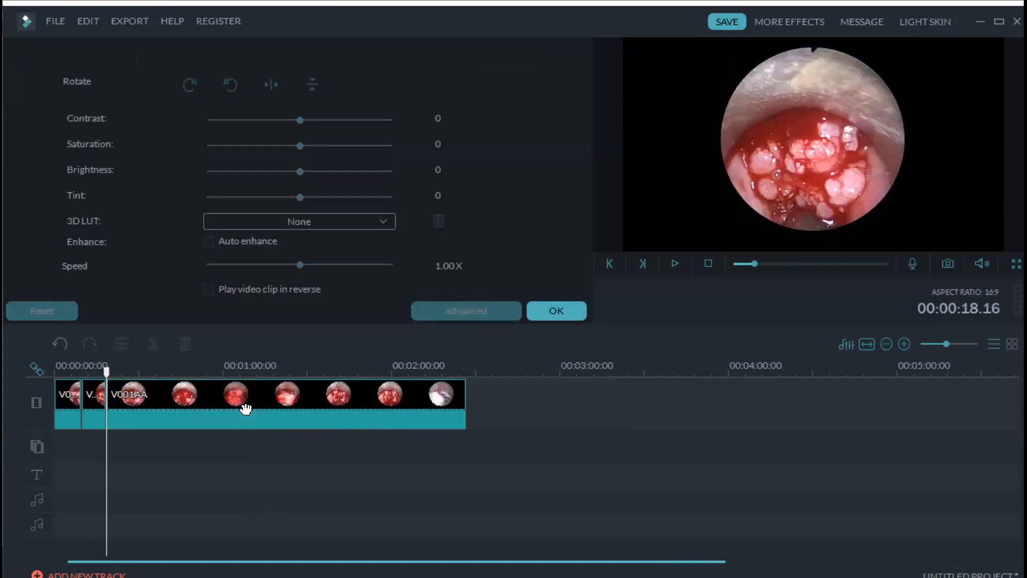
pyautogui.press('space')
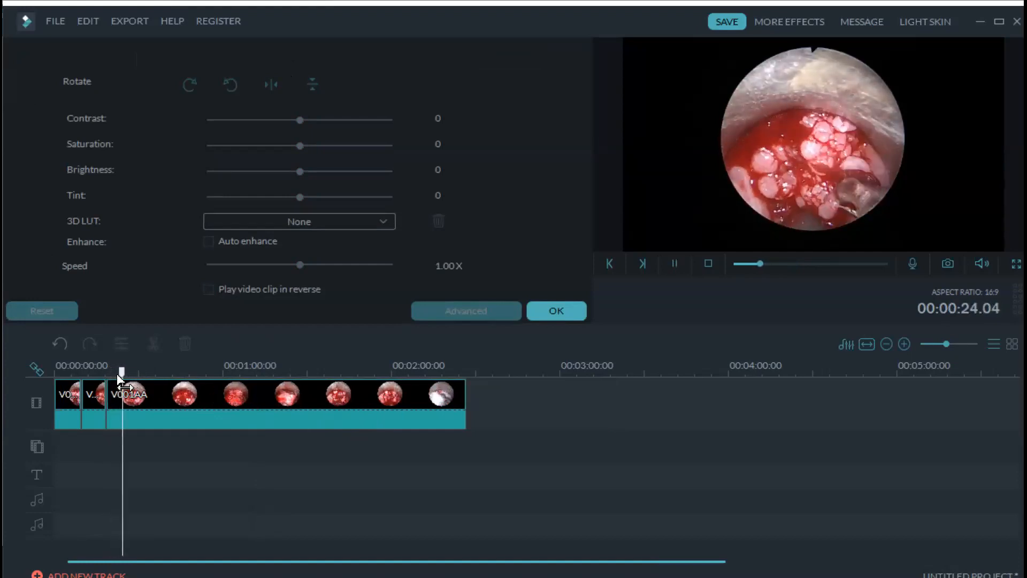
pyautogui.moveTo(125, 377); pyautogui.dragTo(405, 397)
pyautogui.click(355, 404)
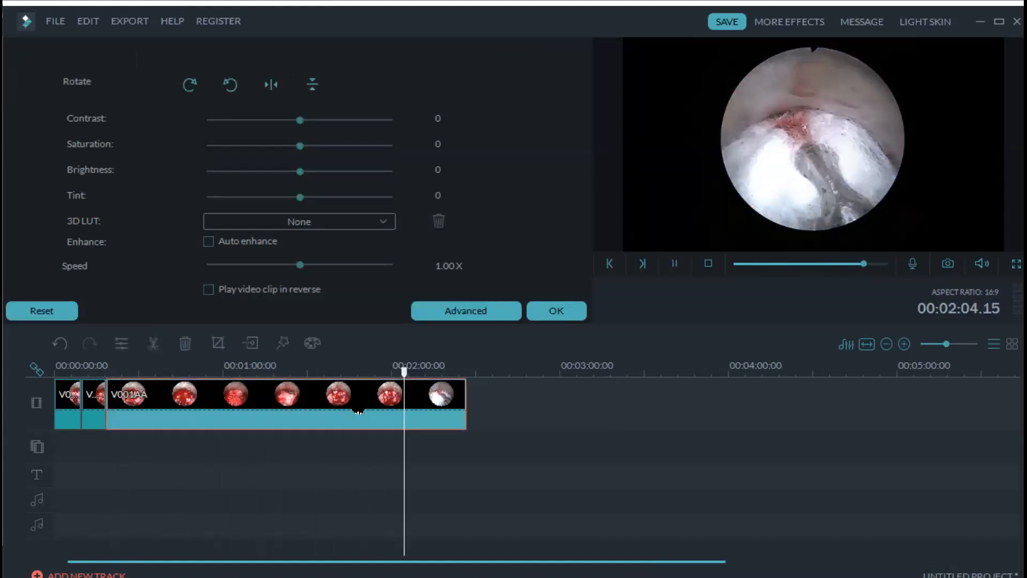
pyautogui.press('Delete')
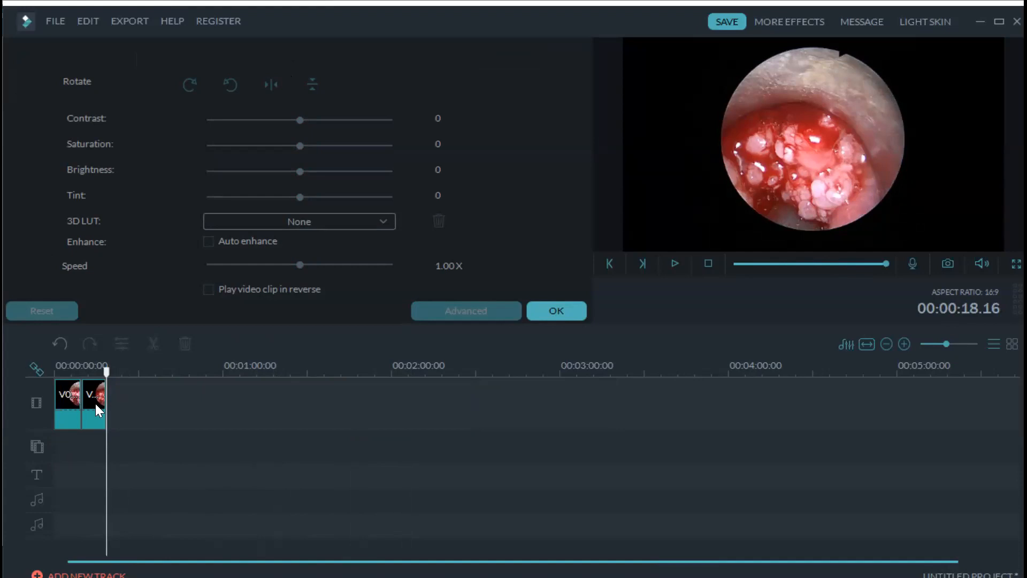
# - Close the clip settings panel and import V001AB through Import Media Files
pyautogui.click(555, 315)
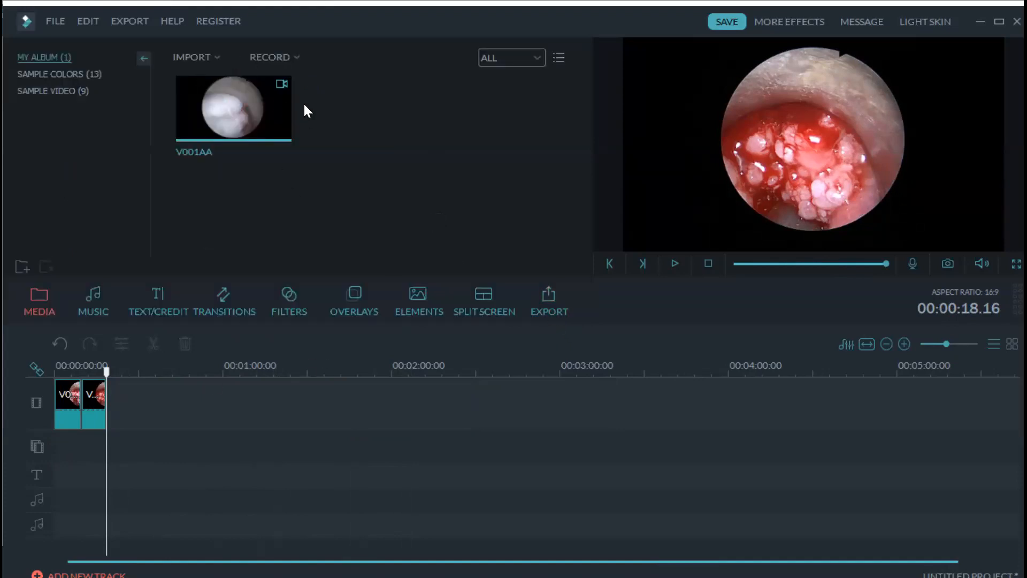
pyautogui.click(217, 57)
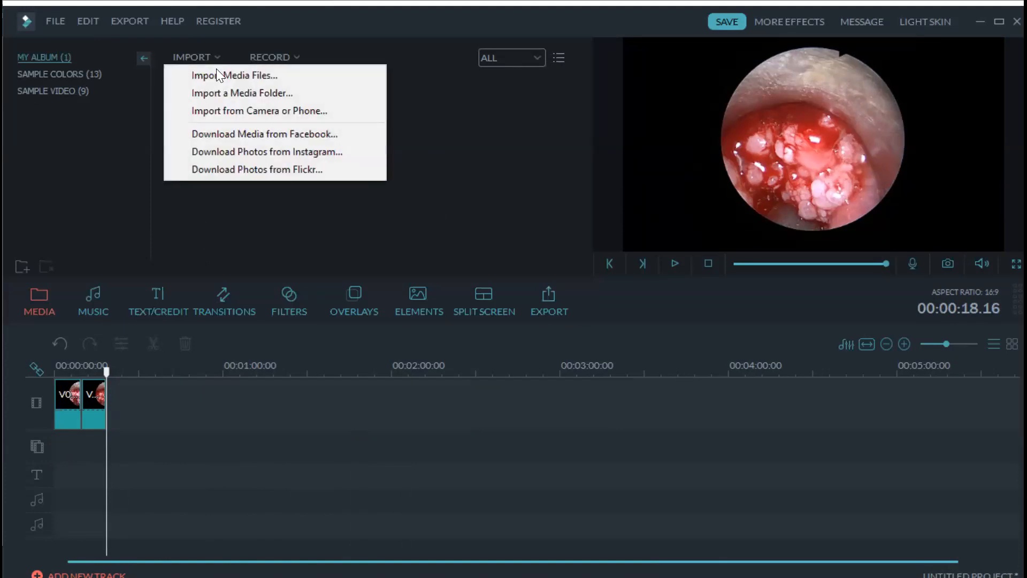
pyautogui.click(216, 74)
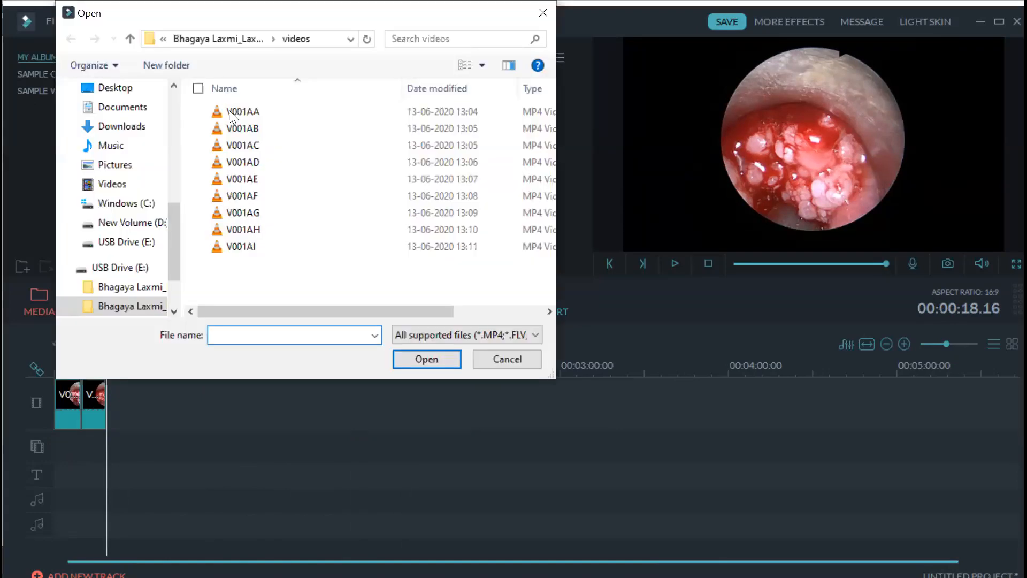
pyautogui.click(238, 131)
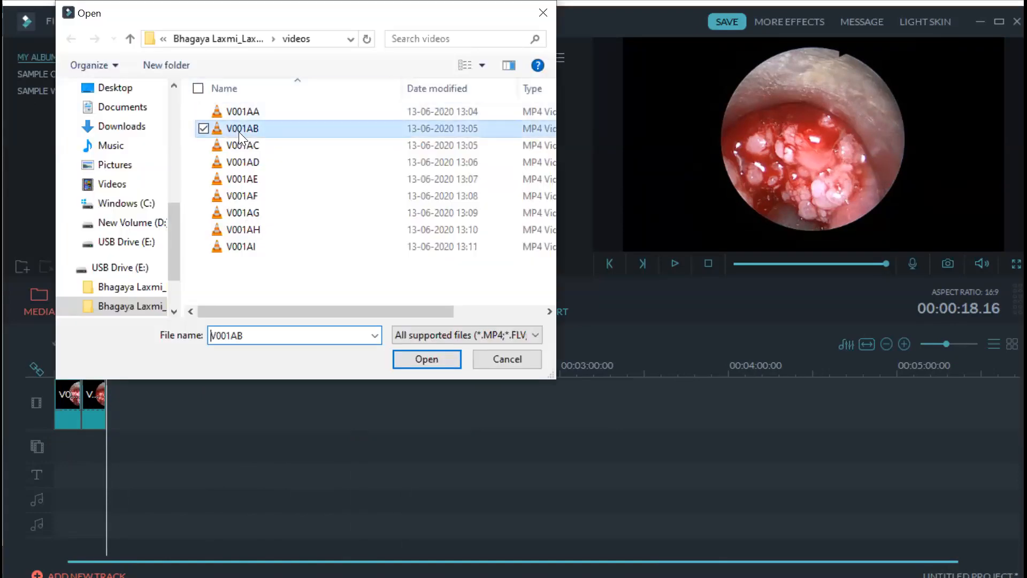
pyautogui.click(426, 359)
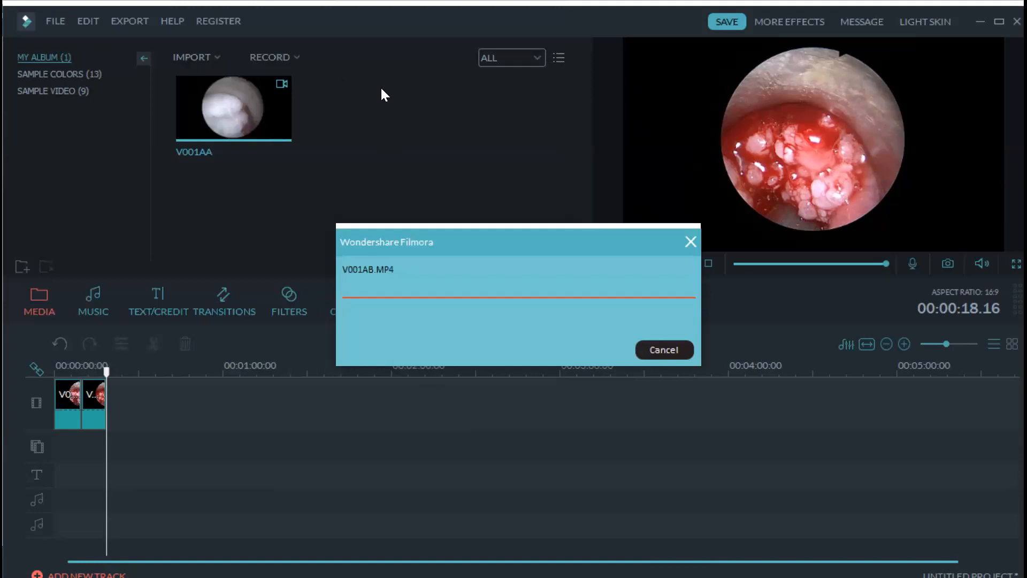
pyautogui.moveTo(368, 125)
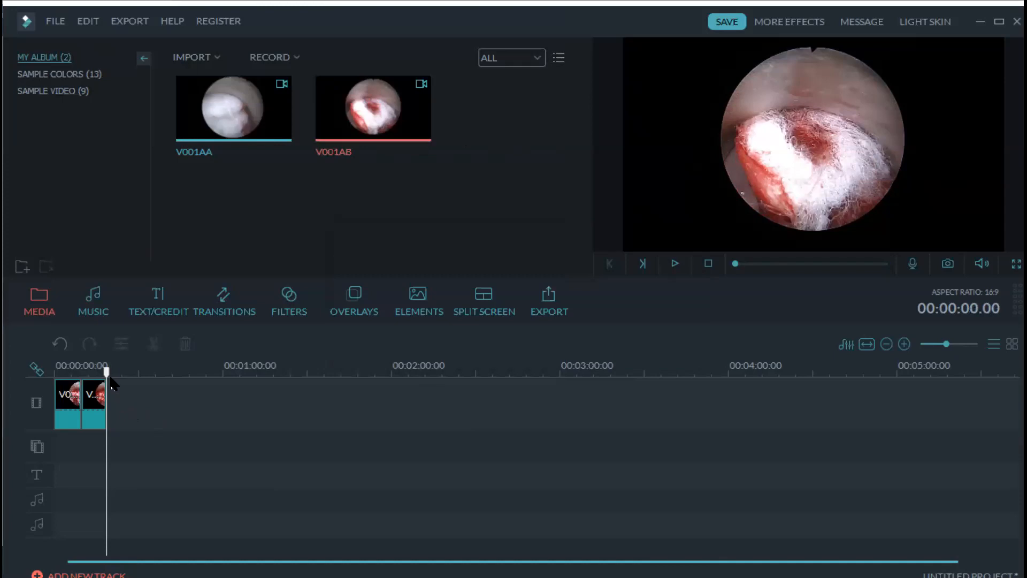
# - Add V001AB to the video track at the playhead, around 0:10
pyautogui.moveTo(107, 378); pyautogui.dragTo(56, 381)
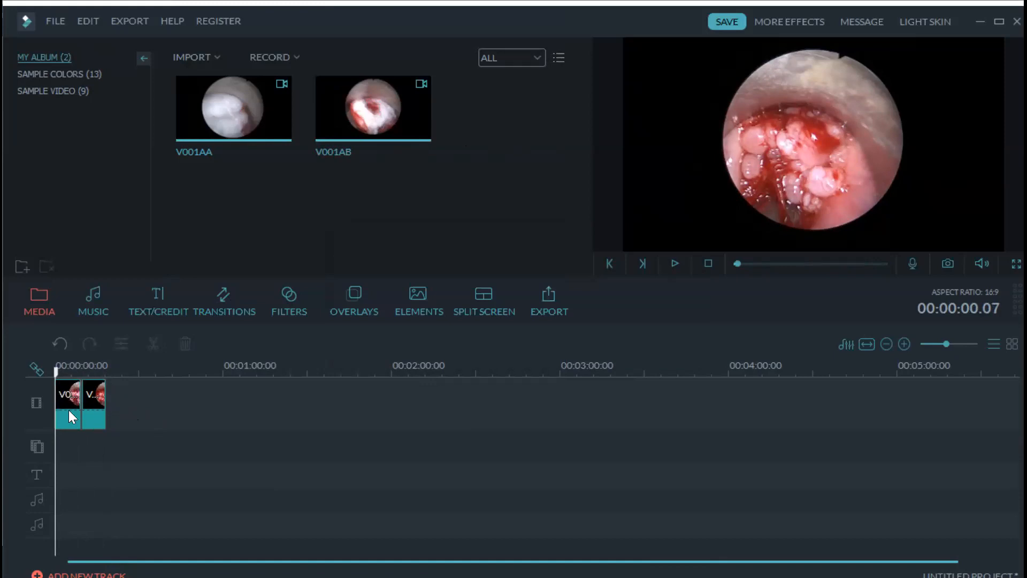
pyautogui.moveTo(58, 375); pyautogui.dragTo(107, 377)
pyautogui.moveTo(373, 112)
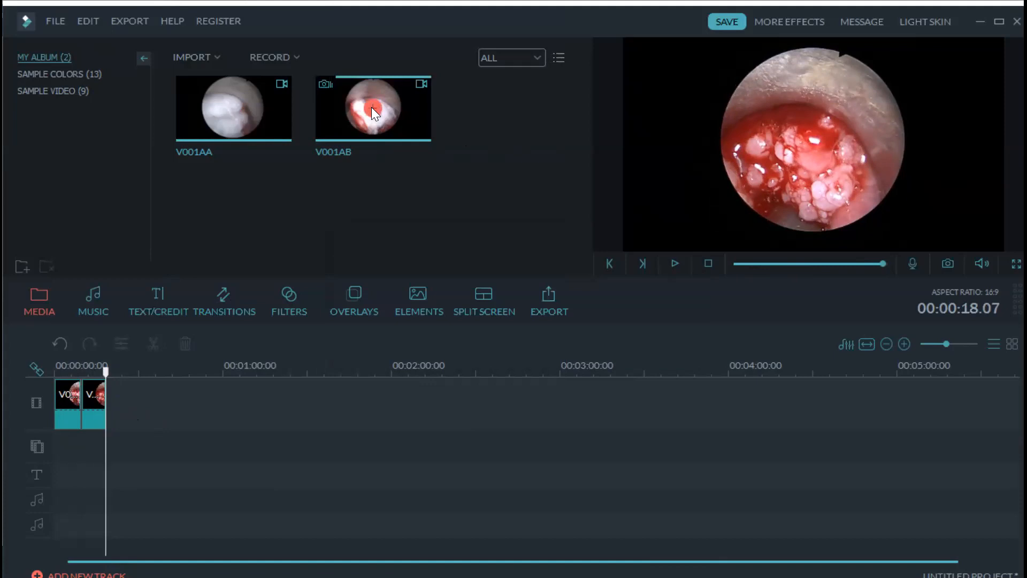
pyautogui.click(373, 113)
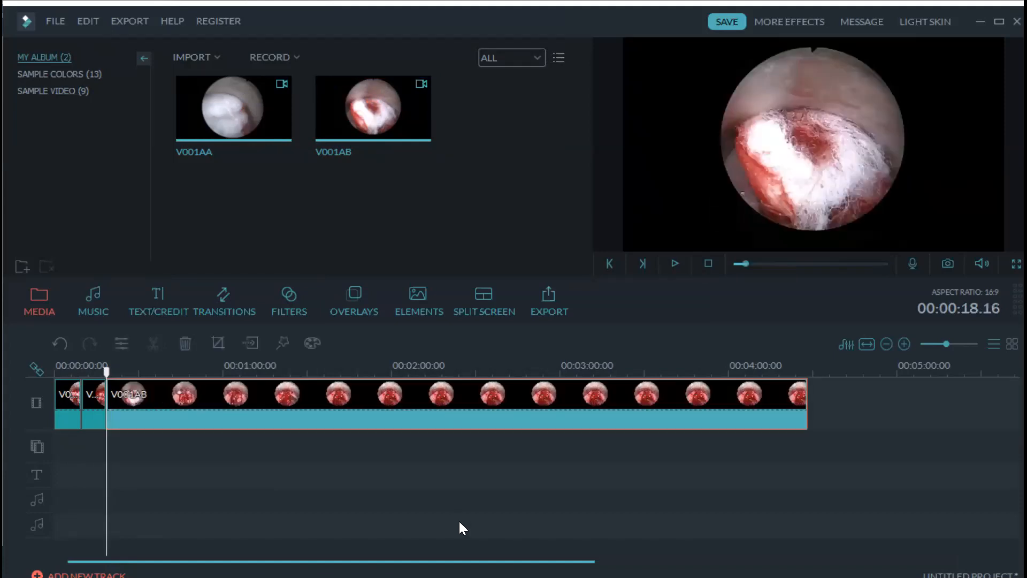
# - Detach and delete V001AB's audio, then play the timeline with the new clip
pyautogui.rightClick(429, 401)
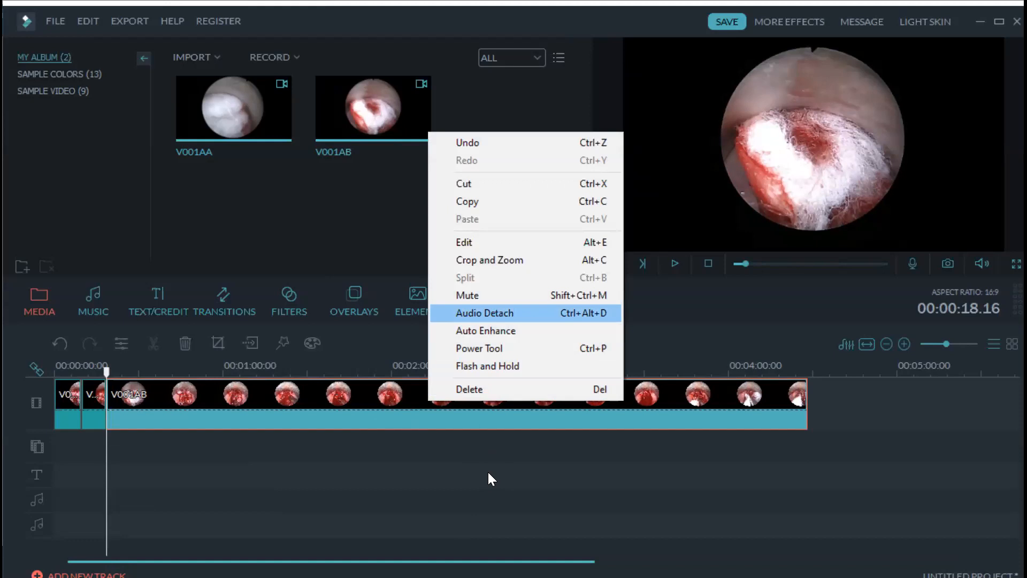
pyautogui.press('Delete')
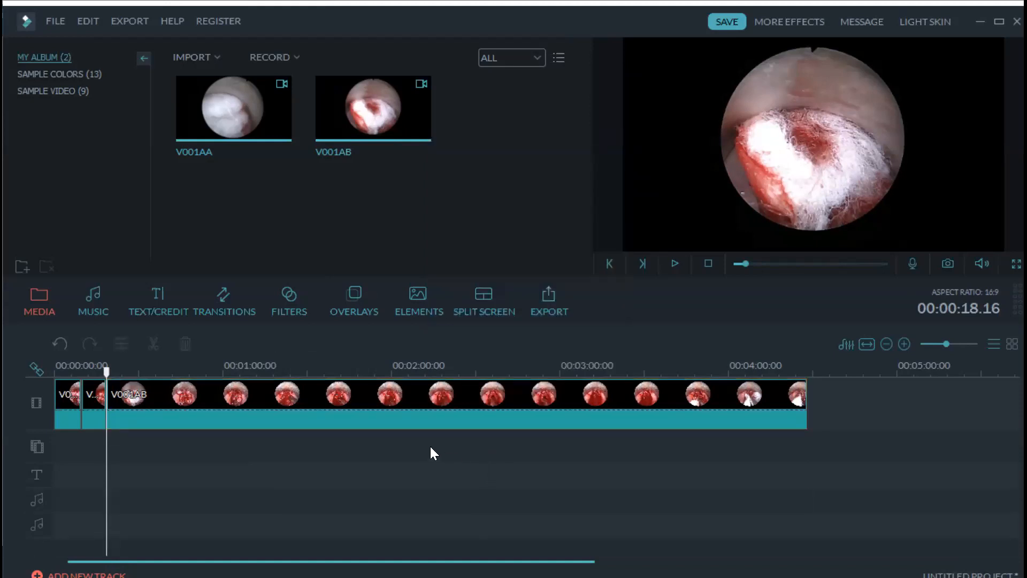
pyautogui.press('space')
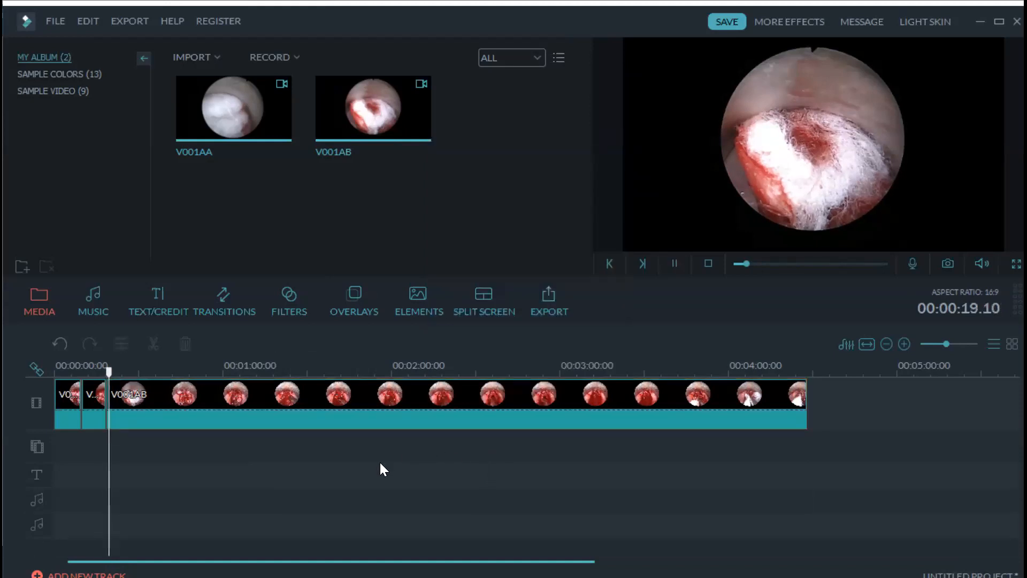
pyautogui.click(228, 399)
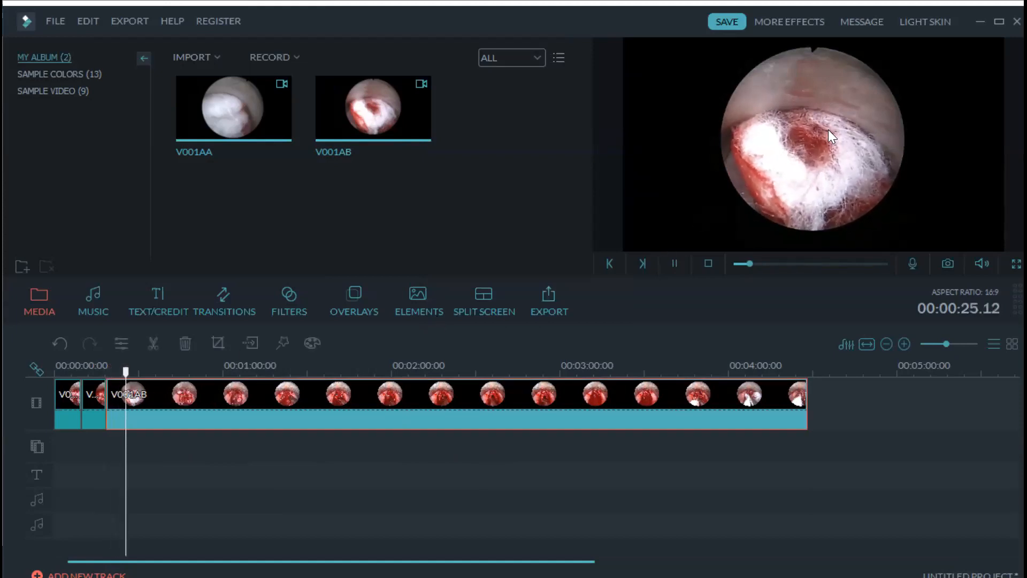
# - Split V001AB at about 0:32, delete the unwanted stretch, and play back the result
pyautogui.click(134, 373)
pyautogui.moveTo(135, 375); pyautogui.dragTo(163, 375)
pyautogui.press('space')
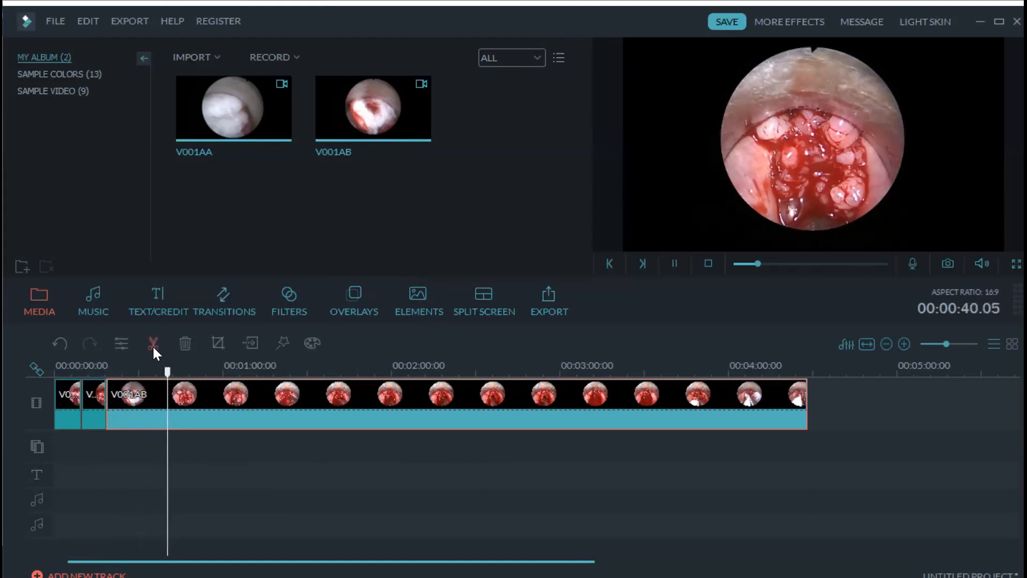
pyautogui.click(153, 350)
pyautogui.click(146, 397)
pyautogui.press('Delete')
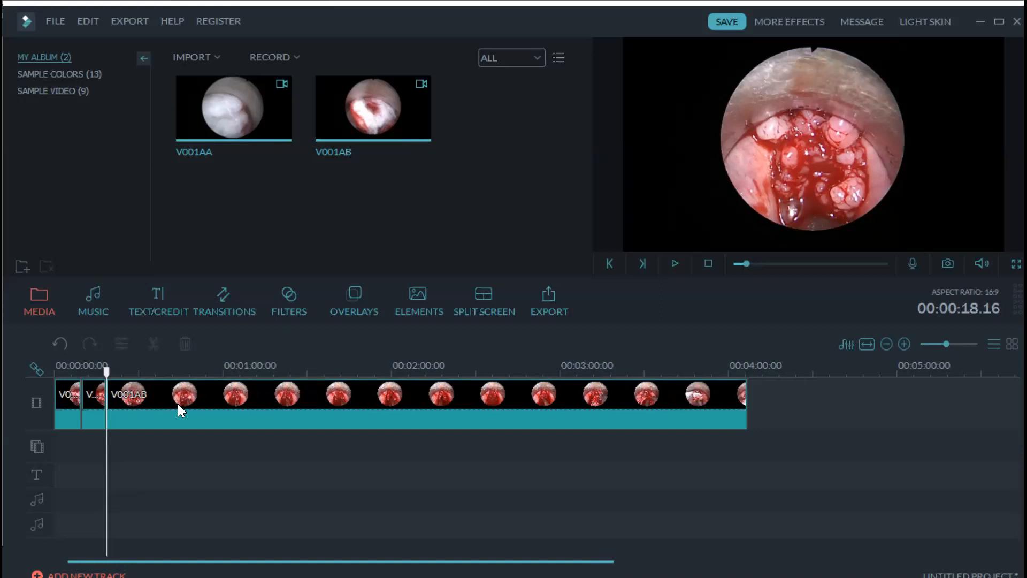
pyautogui.press('space')
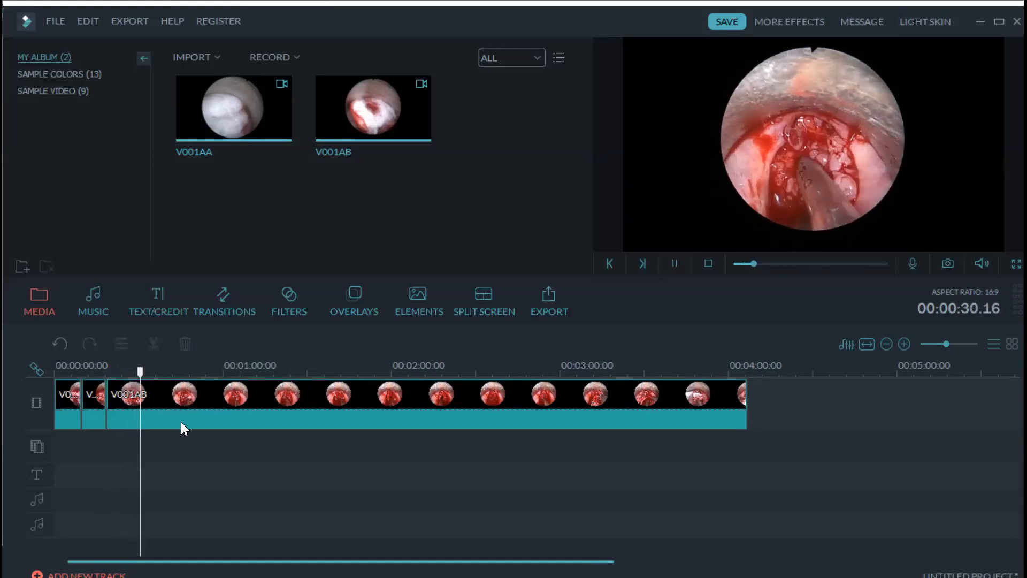
# - Split V001AB at 0:33 and 1:22, then delete the middle piece
pyautogui.click(180, 422)
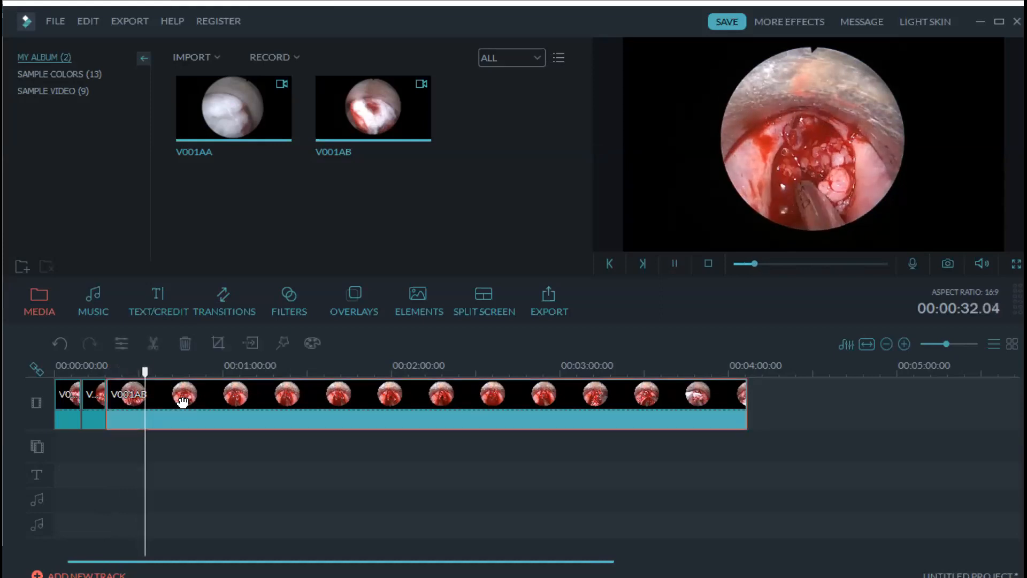
pyautogui.click(155, 342)
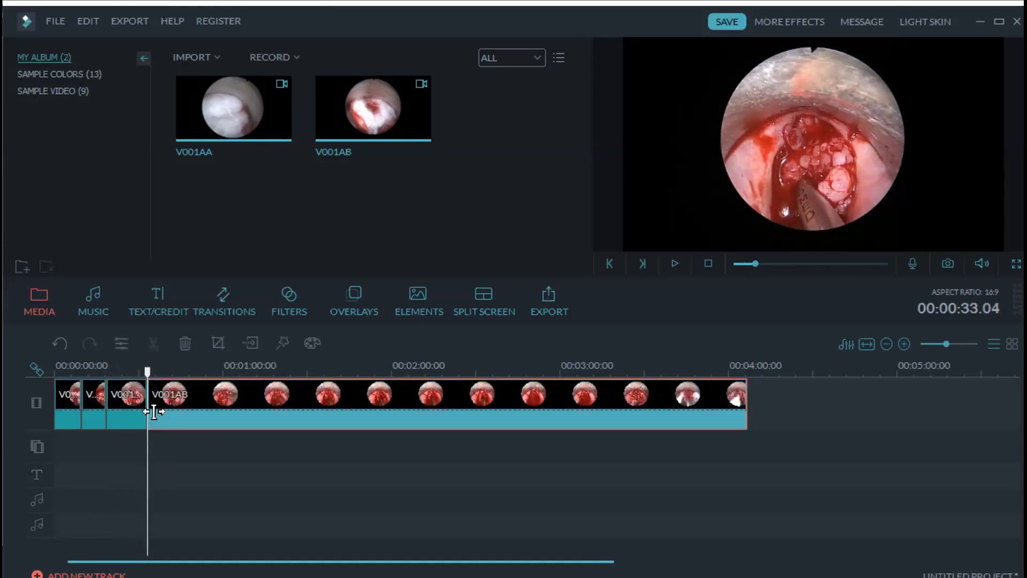
pyautogui.moveTo(151, 373); pyautogui.dragTo(289, 378)
pyautogui.click(152, 343)
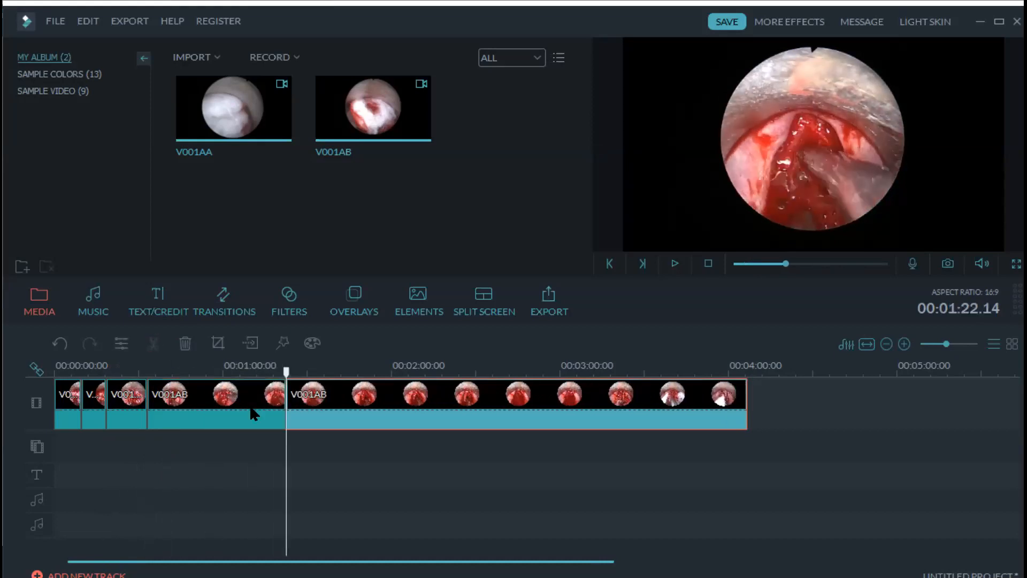
pyautogui.click(252, 408)
pyautogui.press('Delete')
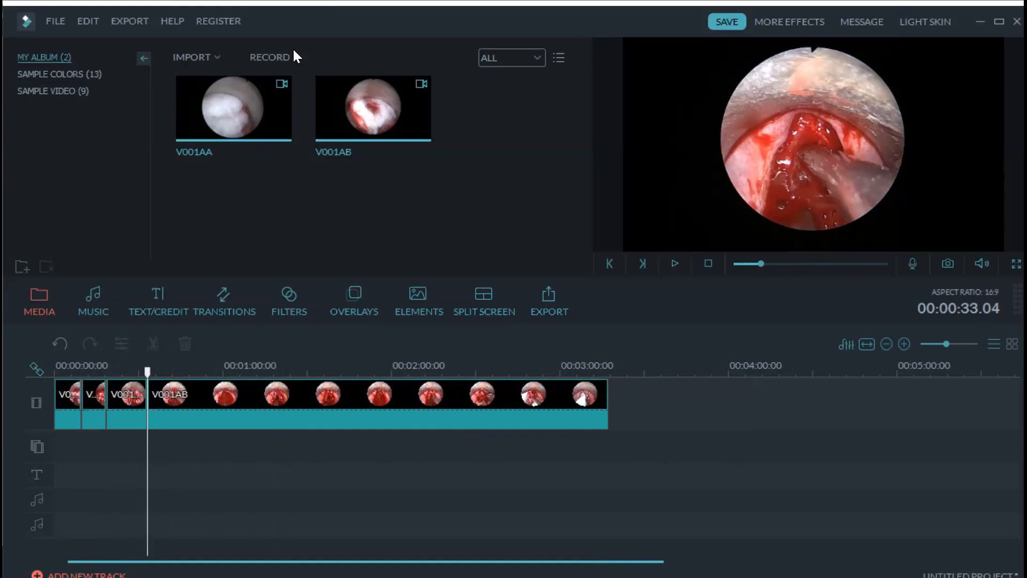
# - Import the V001AH video file into the media album
pyautogui.click(218, 57)
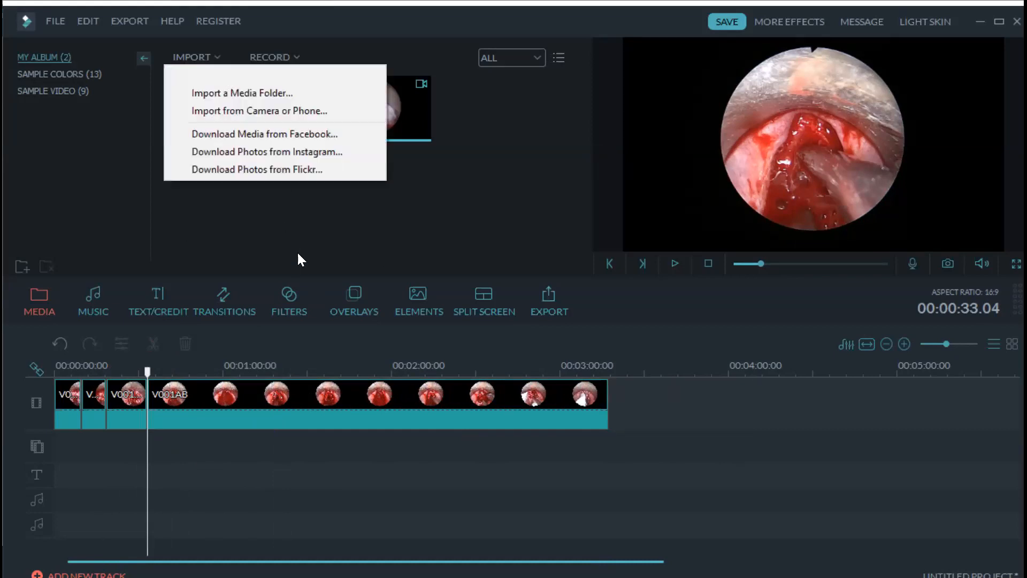
pyautogui.click(225, 75)
pyautogui.click(422, 359)
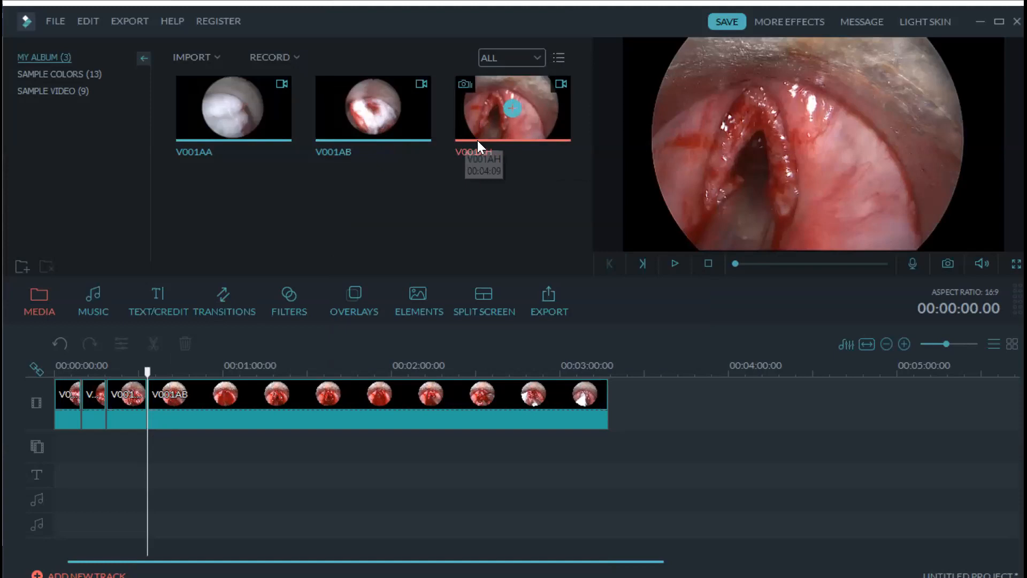
# - Preview V001AH and append it to the end of the video track
pyautogui.click(150, 371)
pyautogui.moveTo(152, 376); pyautogui.dragTo(637, 438)
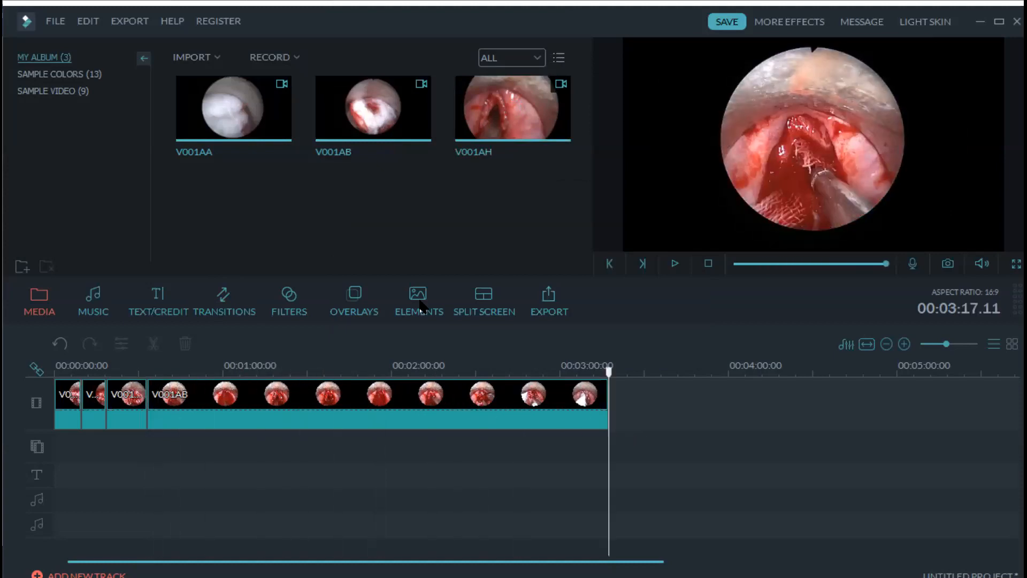
pyautogui.moveTo(497, 123); pyautogui.dragTo(448, 416)
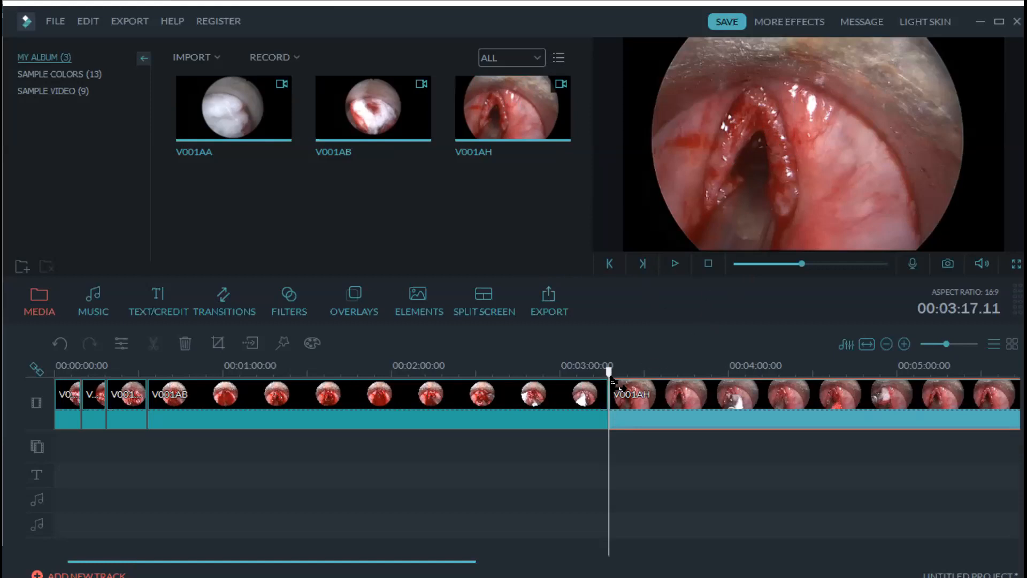
# - Capture two still frames from playback around 2:46 and within V001AH as Snapshot_1 and Snapshot_2
pyautogui.moveTo(584, 369); pyautogui.dragTo(521, 386)
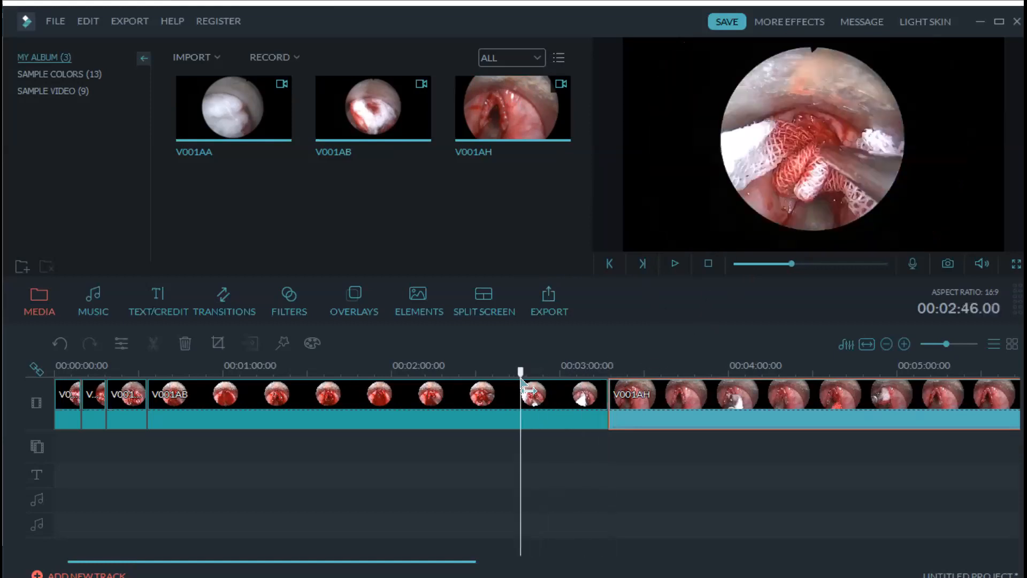
pyautogui.press('space')
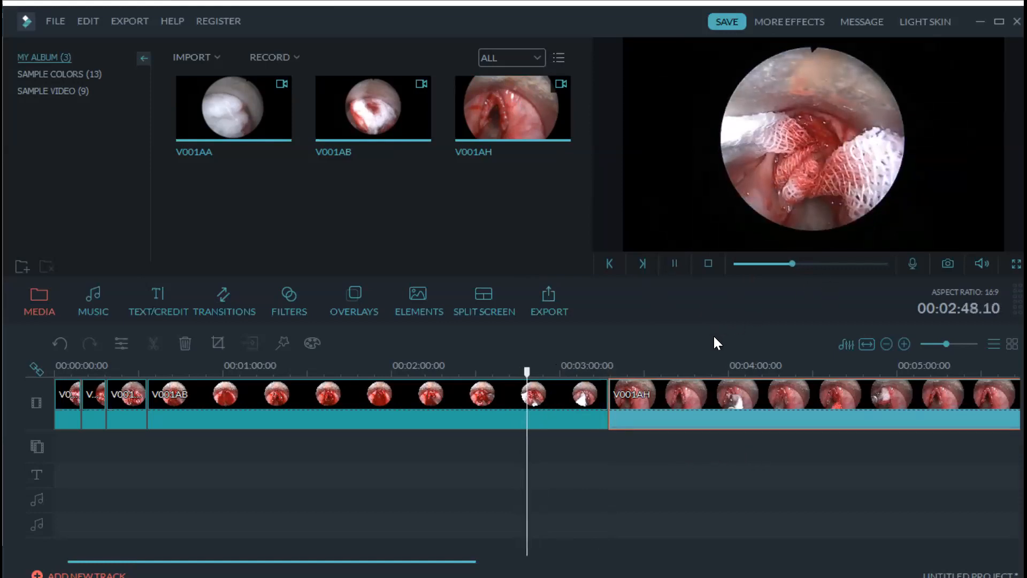
pyautogui.click(947, 264)
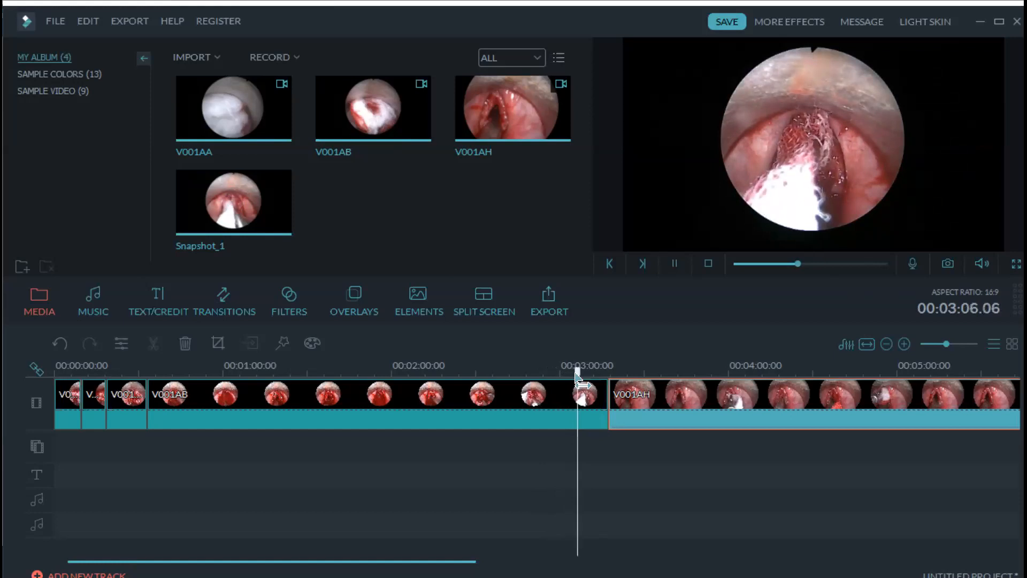
pyautogui.moveTo(577, 381); pyautogui.dragTo(621, 375)
pyautogui.click(948, 262)
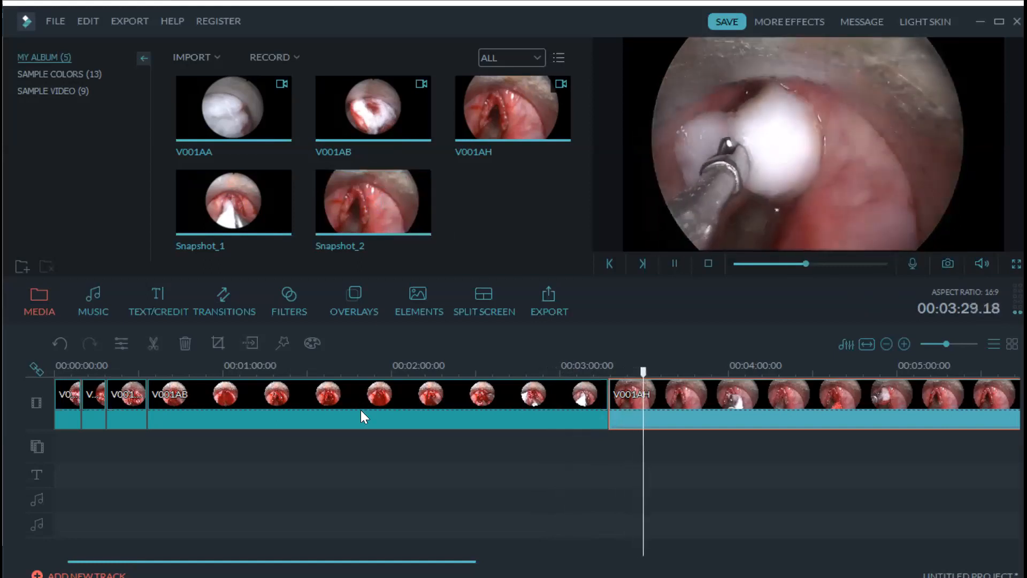
pyautogui.moveTo(386, 196)
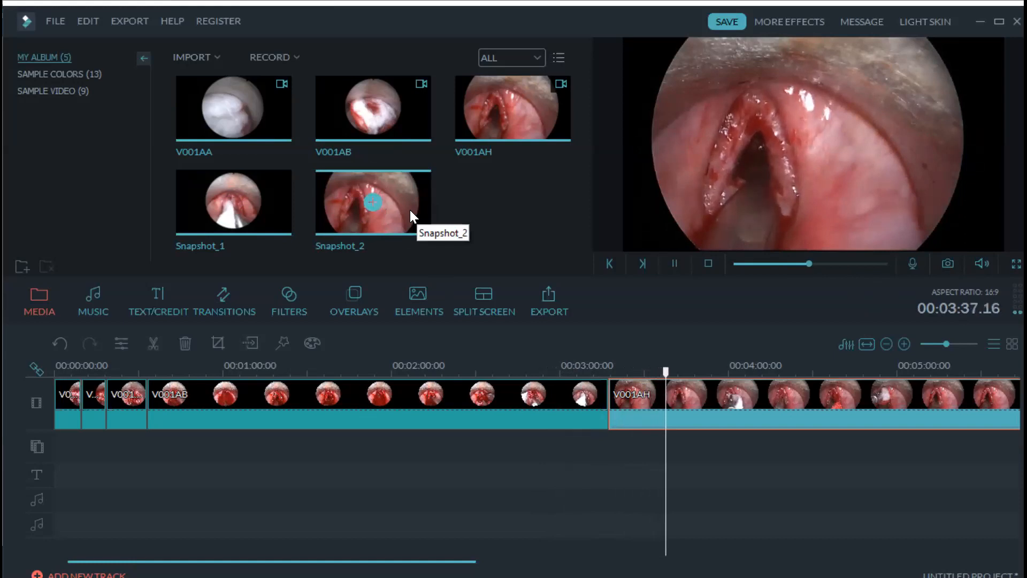
pyautogui.rightClick(410, 210)
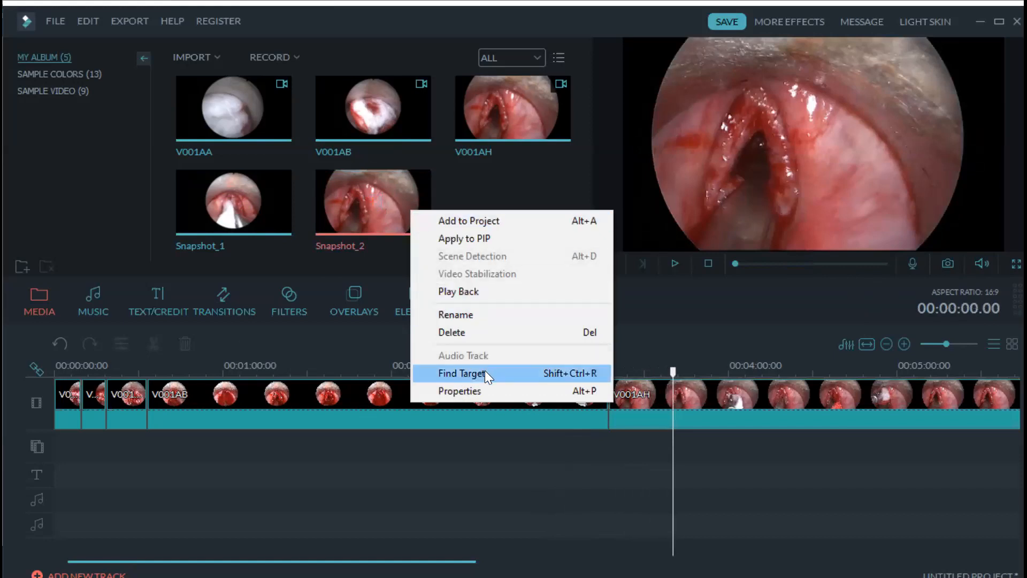
pyautogui.click(483, 161)
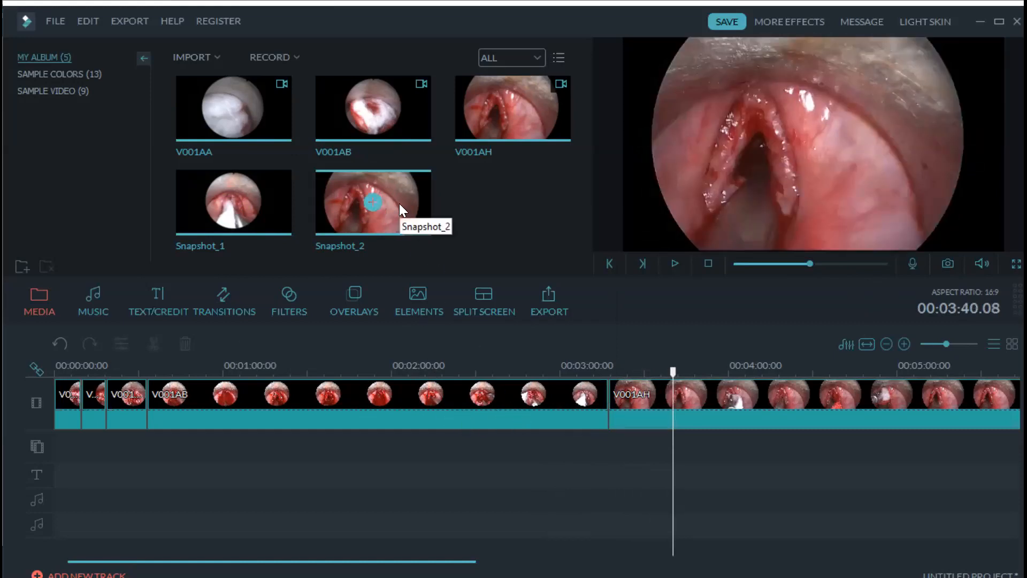
pyautogui.press('space')
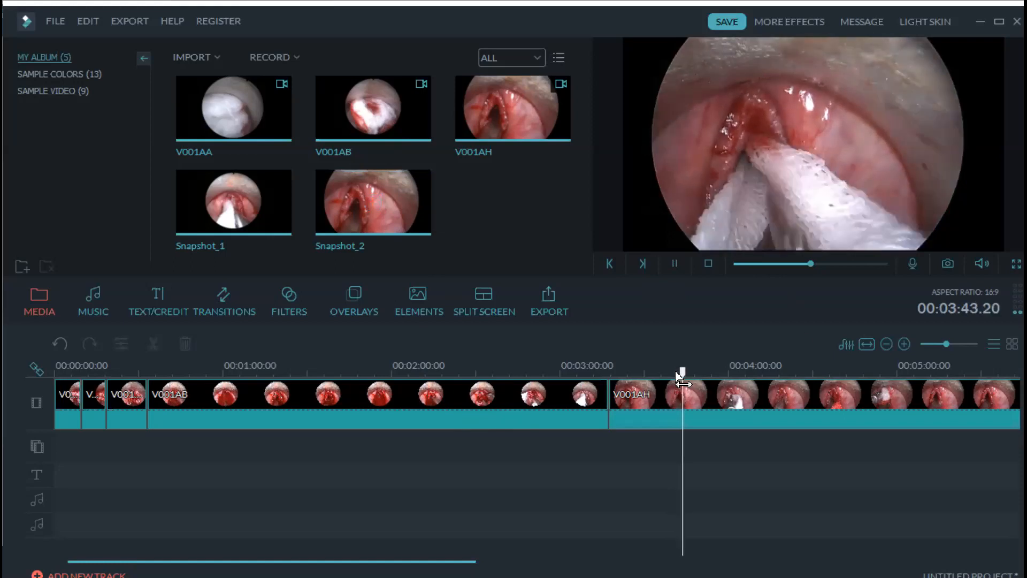
pyautogui.moveTo(689, 375); pyautogui.dragTo(912, 374)
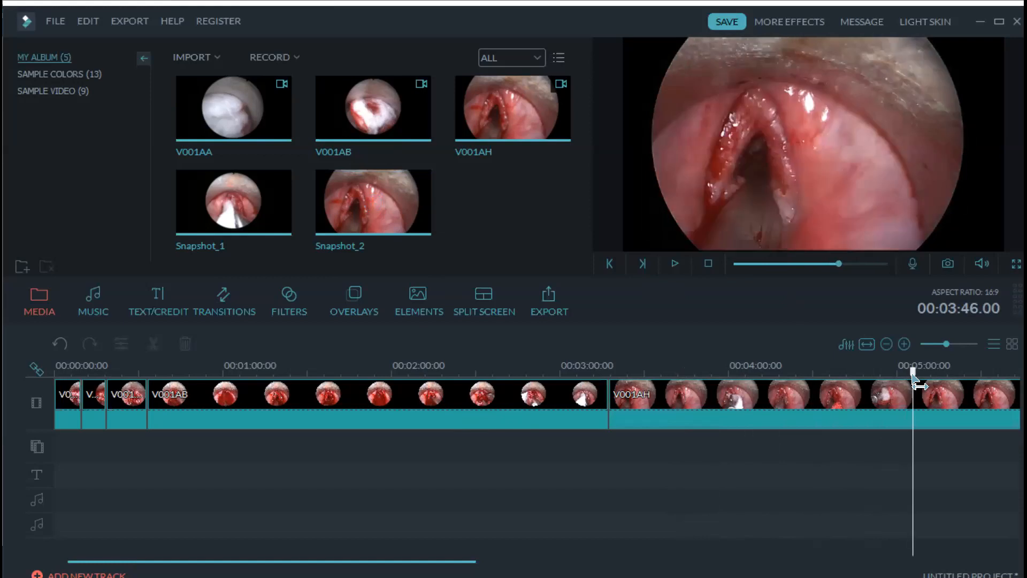
pyautogui.click(754, 97)
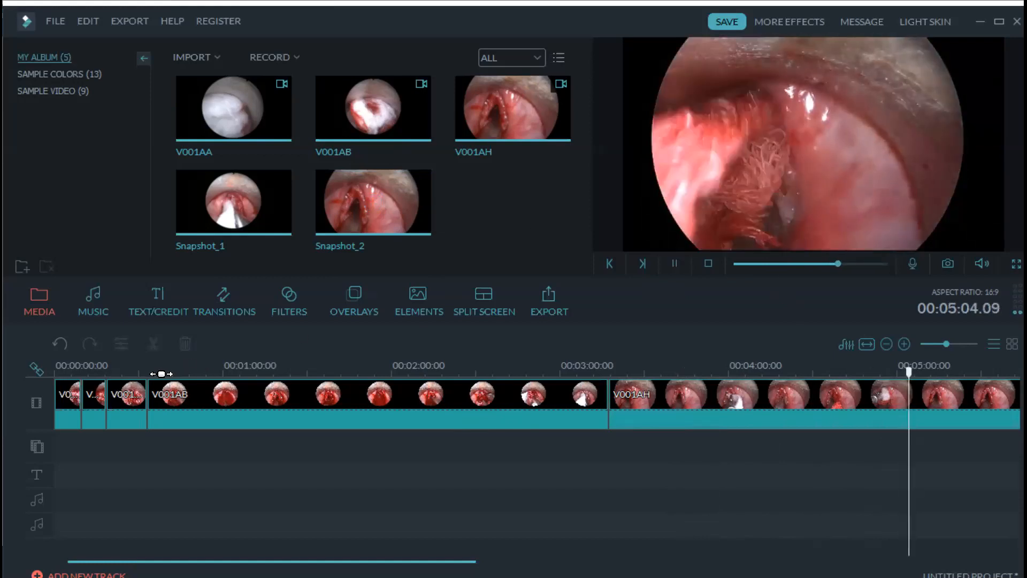
pyautogui.click(128, 426)
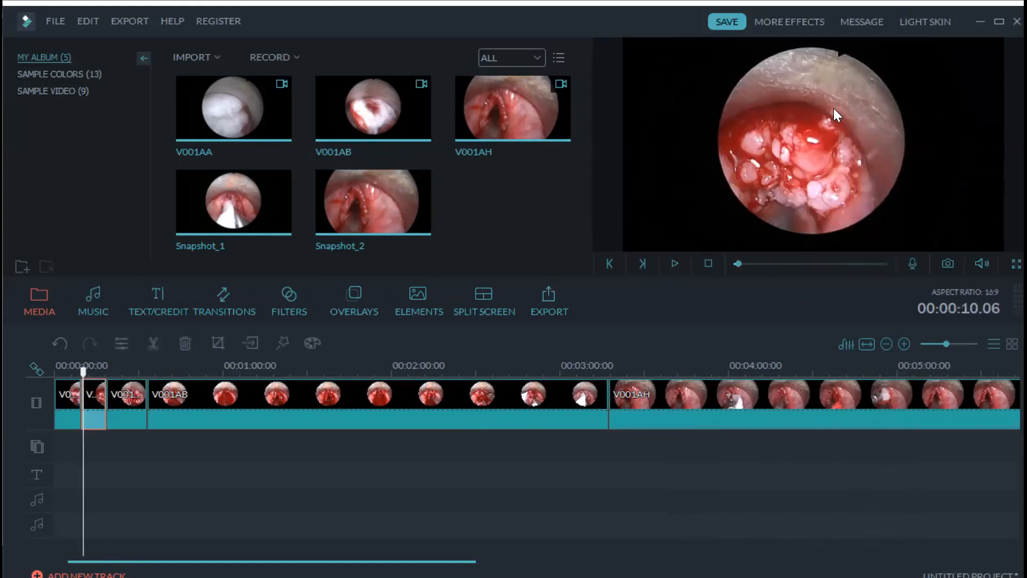
pyautogui.press('space')
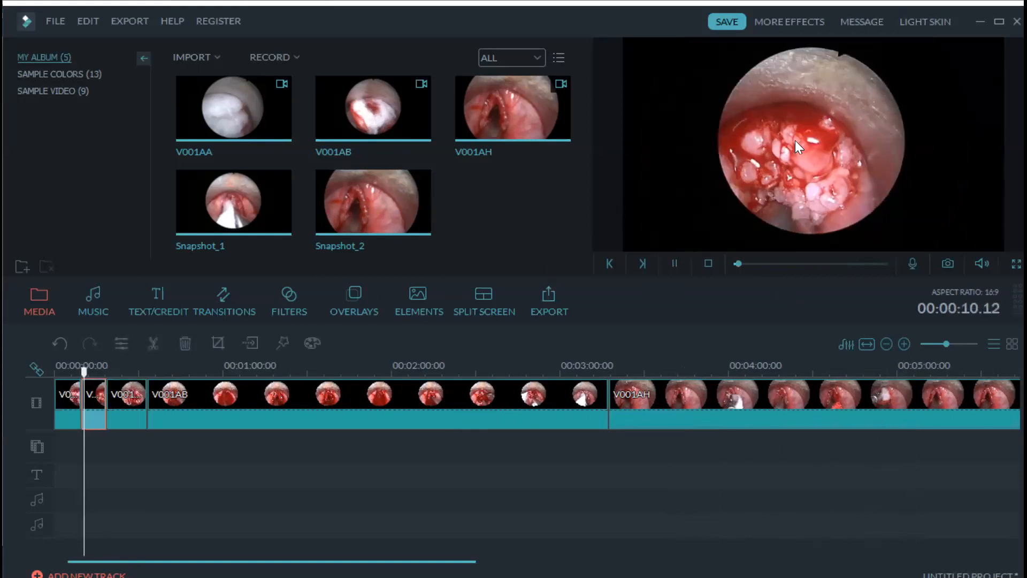
pyautogui.click(768, 411)
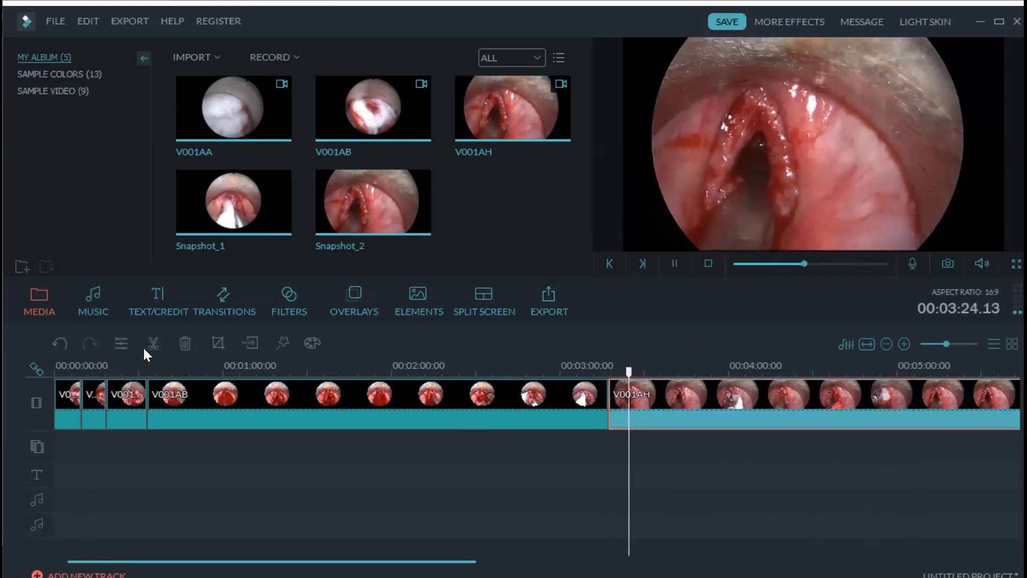
# - Split V001AH at 03:26.24, delete the later piece, and scroll back to the timeline start
pyautogui.click(646, 408)
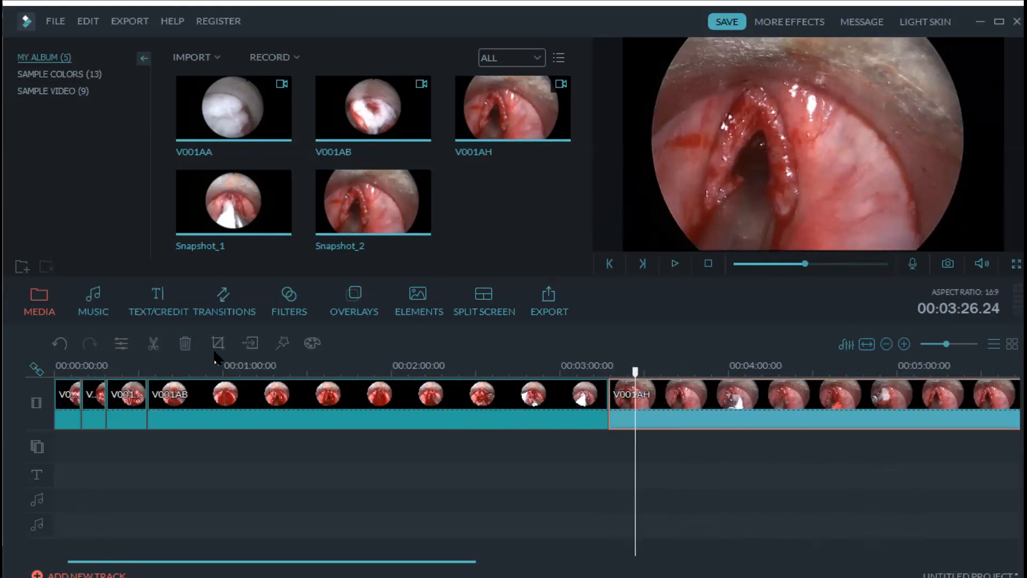
pyautogui.click(153, 348)
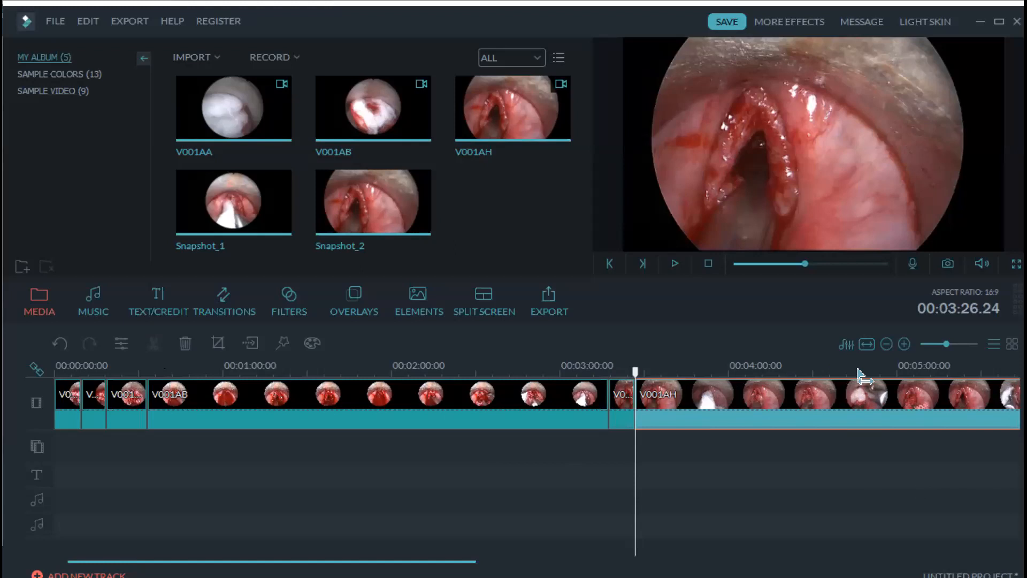
pyautogui.click(905, 379)
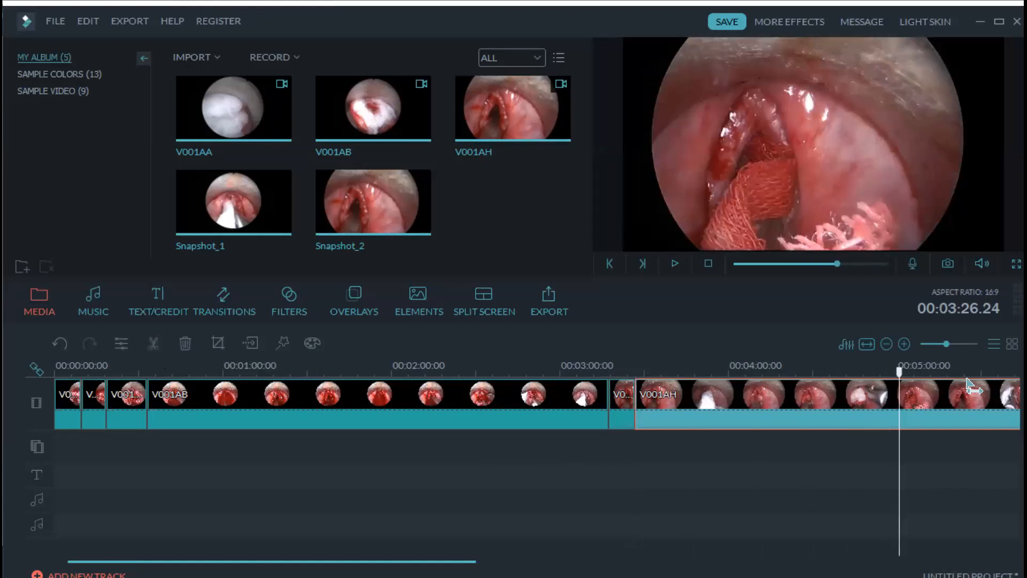
pyautogui.moveTo(909, 372); pyautogui.dragTo(974, 372)
pyautogui.hscroll(10, 513, 382)
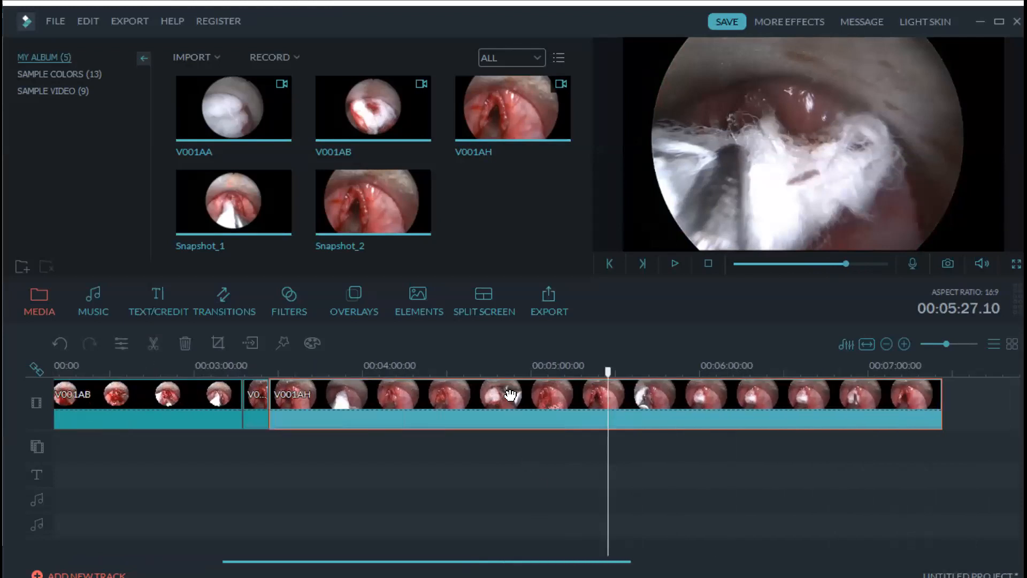
pyautogui.moveTo(513, 375); pyautogui.dragTo(682, 396)
pyautogui.press('Delete')
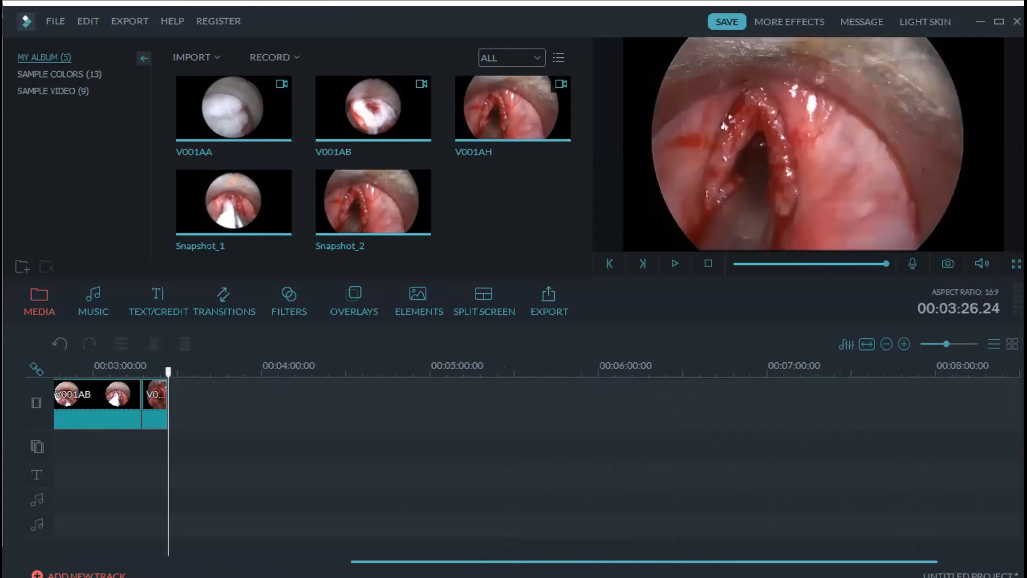
pyautogui.scroll(10, 149, 543)
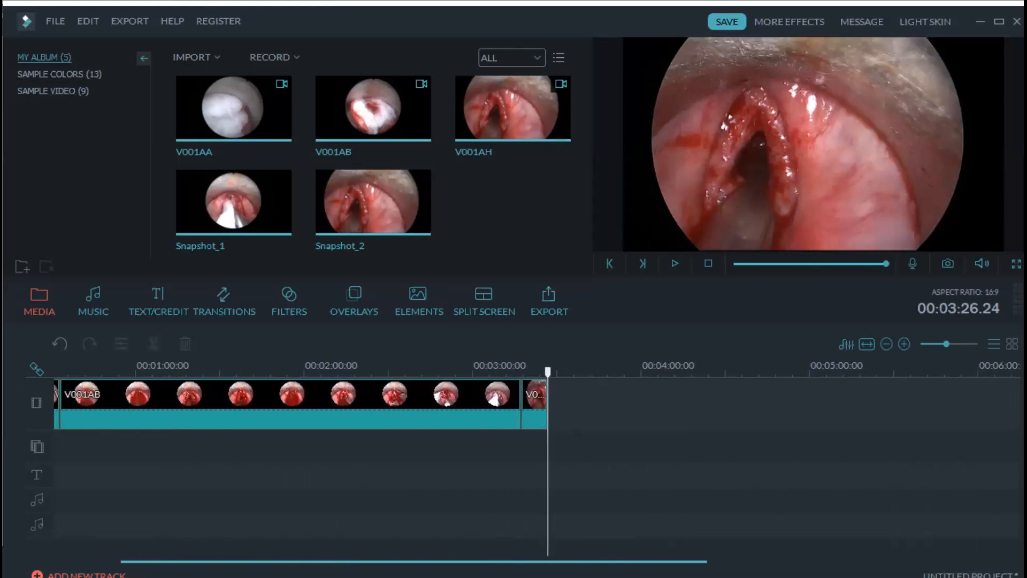
pyautogui.scroll(3, 537, 459)
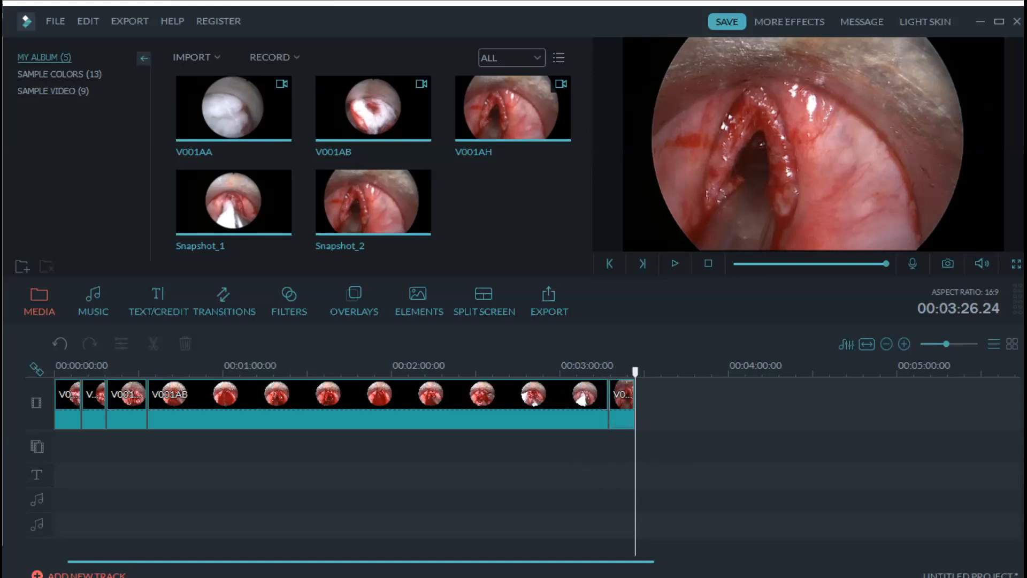
pyautogui.click(216, 56)
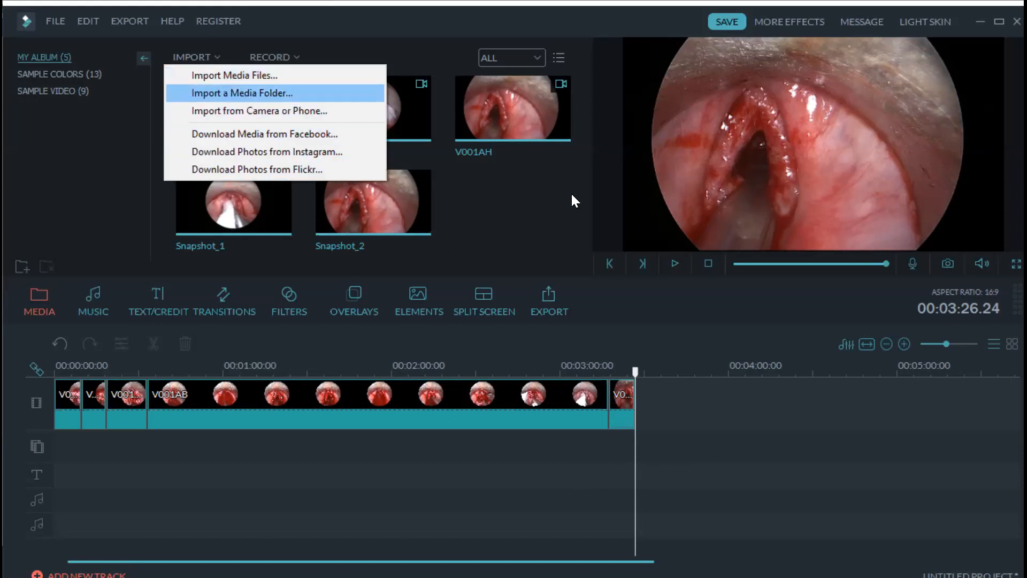
pyautogui.click(547, 206)
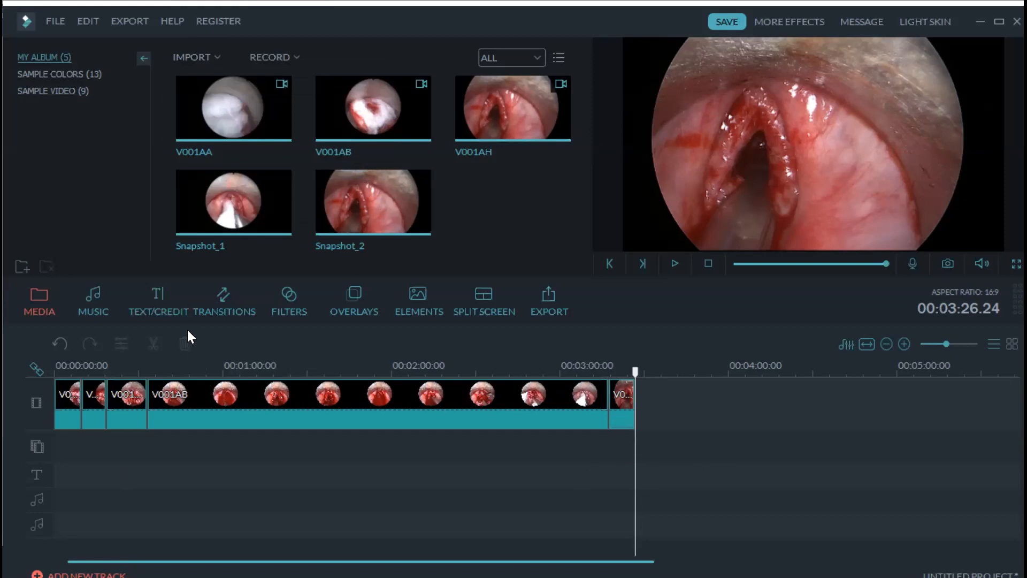
# - Preview Blind, Col_merge and ButterFlyWaveScrawler, then apply Blind_1 at the cut before V001AB
pyautogui.click(220, 302)
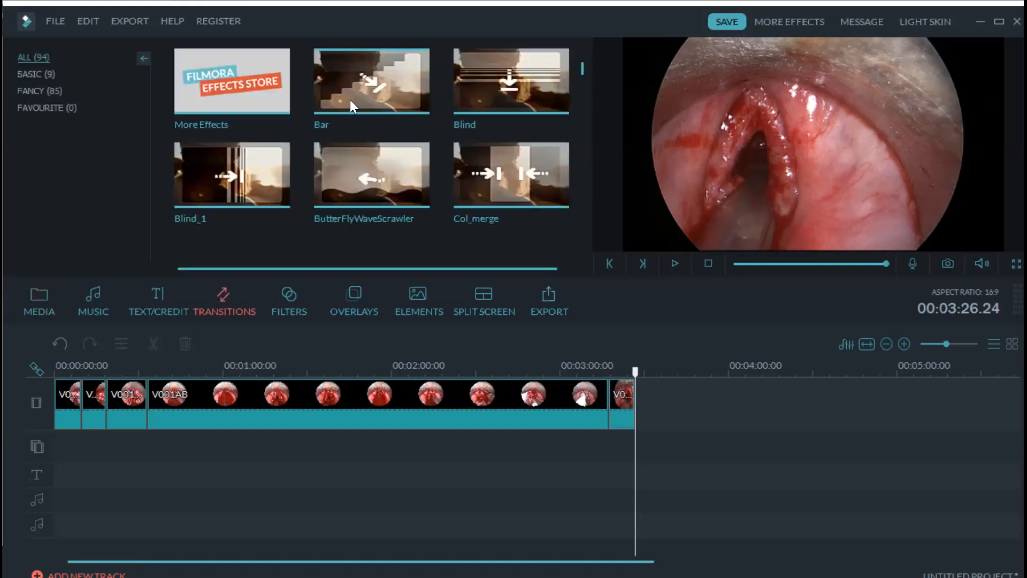
pyautogui.click(488, 104)
pyautogui.click(516, 175)
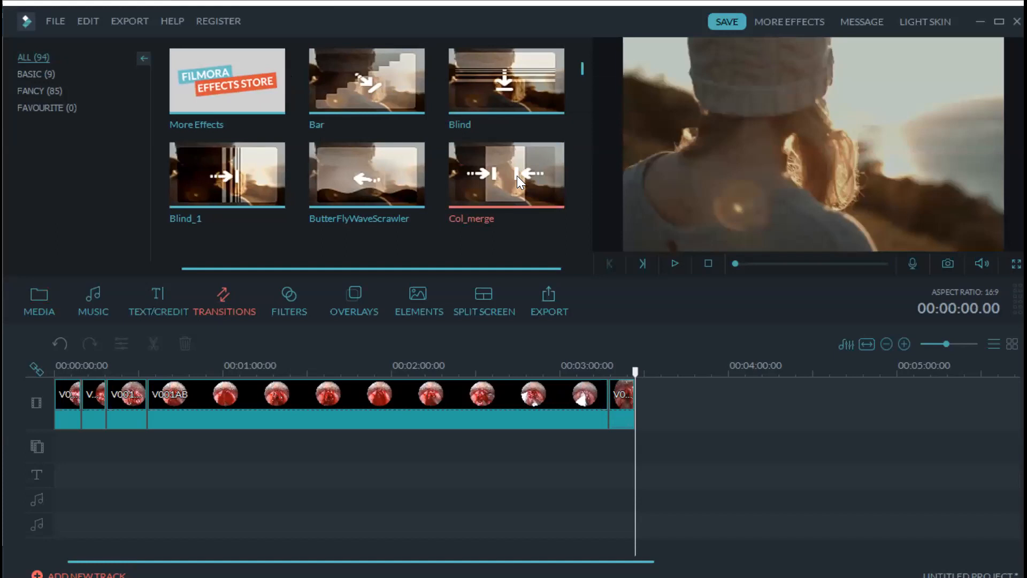
pyautogui.click(352, 176)
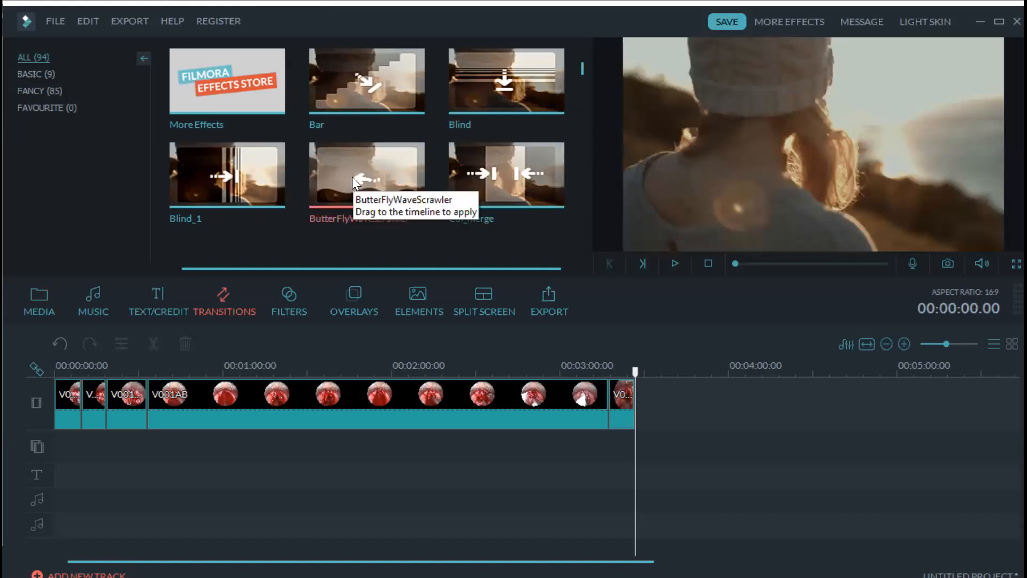
pyautogui.click(234, 173)
pyautogui.moveTo(229, 183)
pyautogui.mouseDown()
pyautogui.moveTo(232, 260)
pyautogui.moveTo(206, 334)
pyautogui.moveTo(143, 376)
pyautogui.mouseUp()
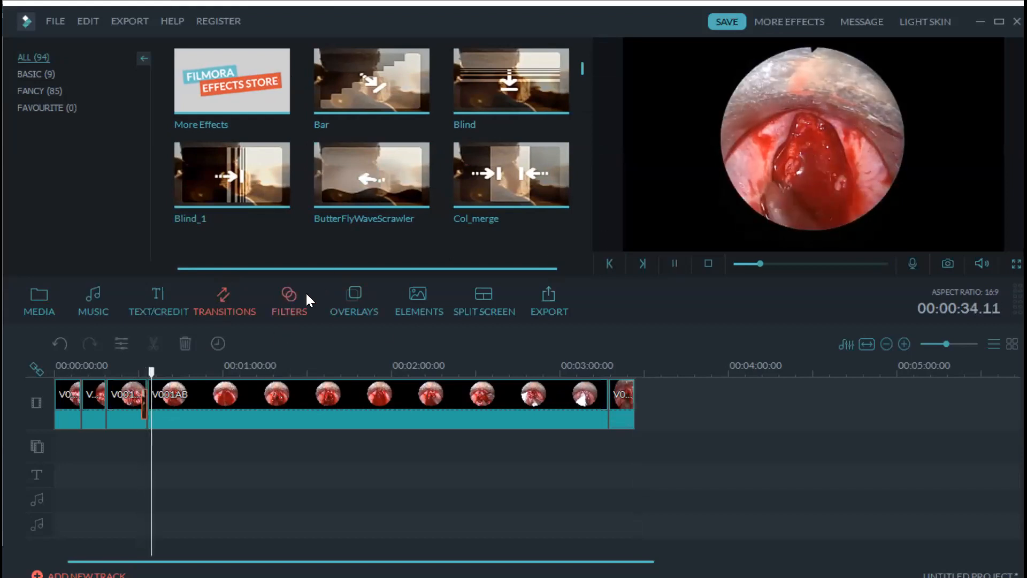
# - Add the Wreath Title template from TEXT/CREDIT to the timeline
pyautogui.click(152, 301)
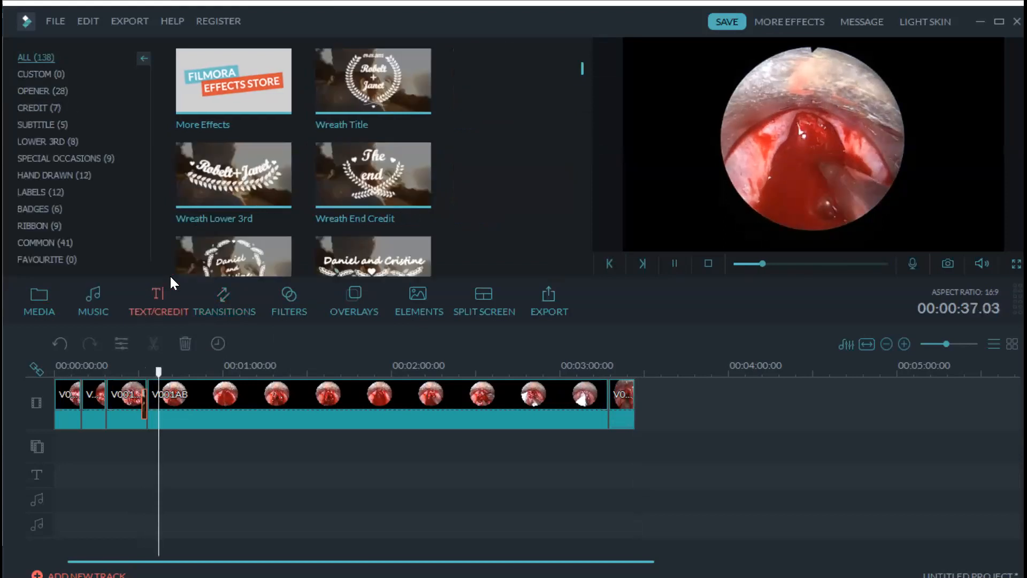
pyautogui.click(374, 82)
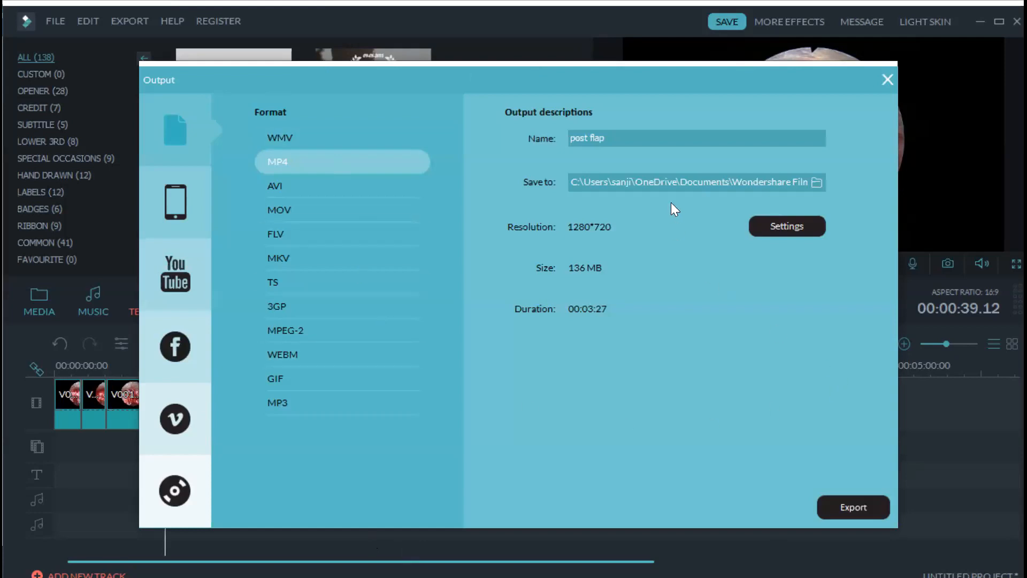
# - Replace the export name 'post flap' with the patient's name
pyautogui.moveTo(610, 138); pyautogui.dragTo(546, 144)
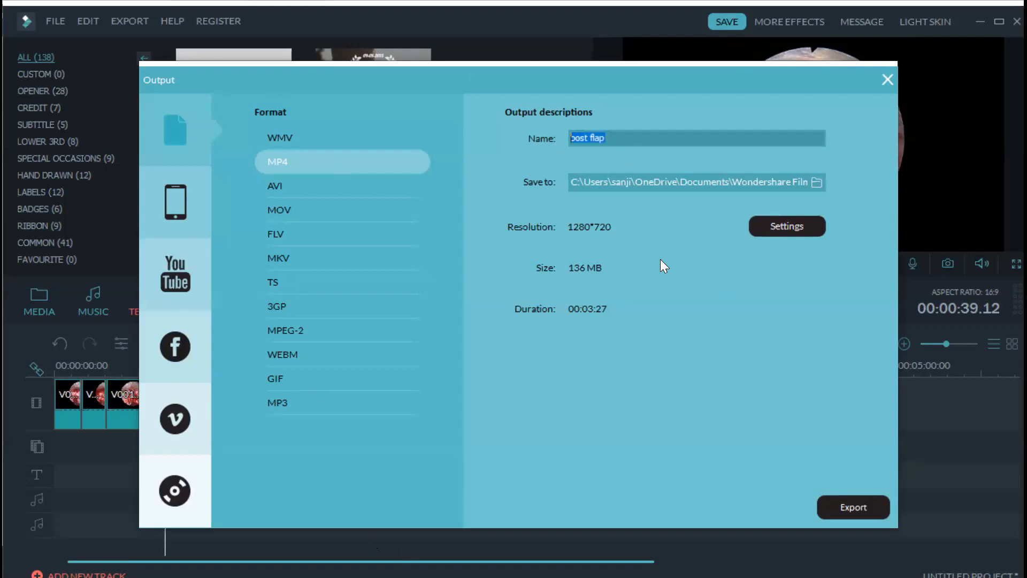
pyautogui.press('BackSpace')
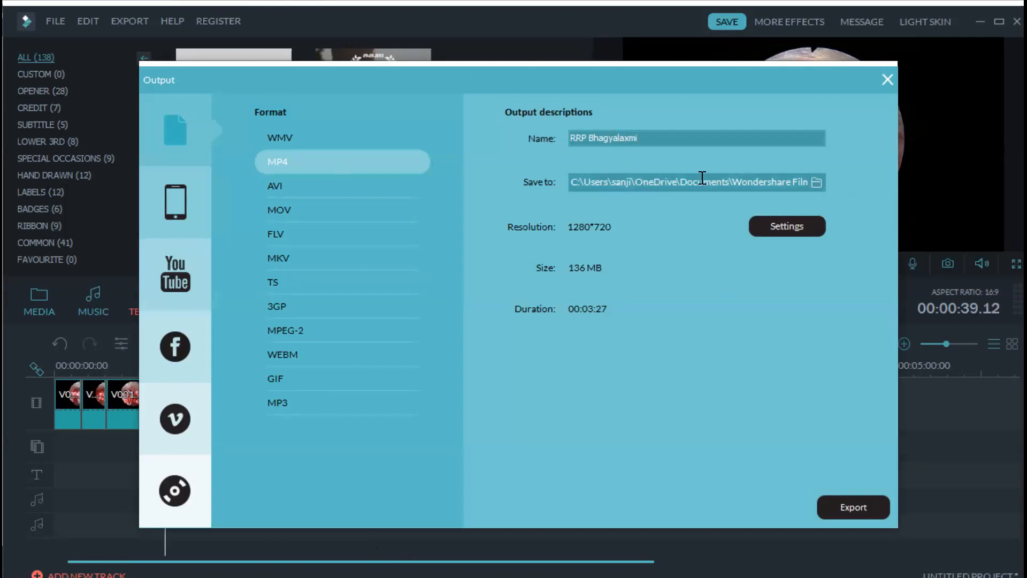
pyautogui.click(817, 183)
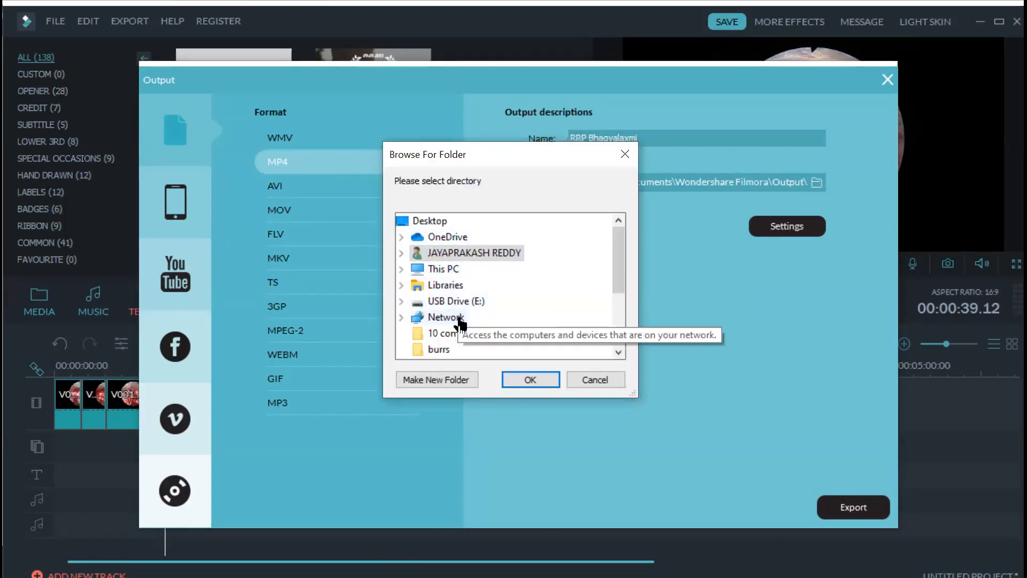
# - Set the MP4 export to save into the Desktop folder
pyautogui.click(440, 228)
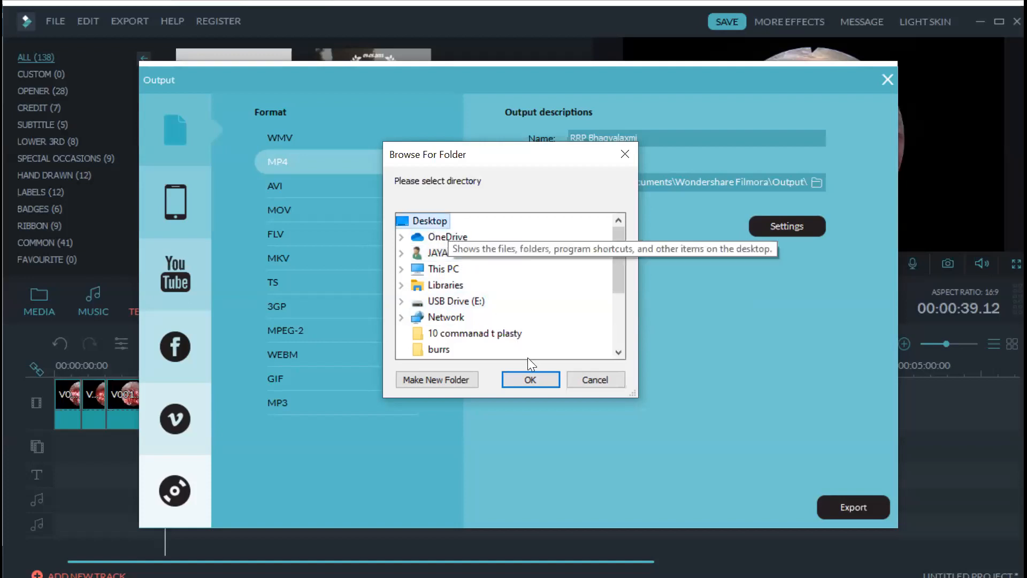
pyautogui.click(530, 376)
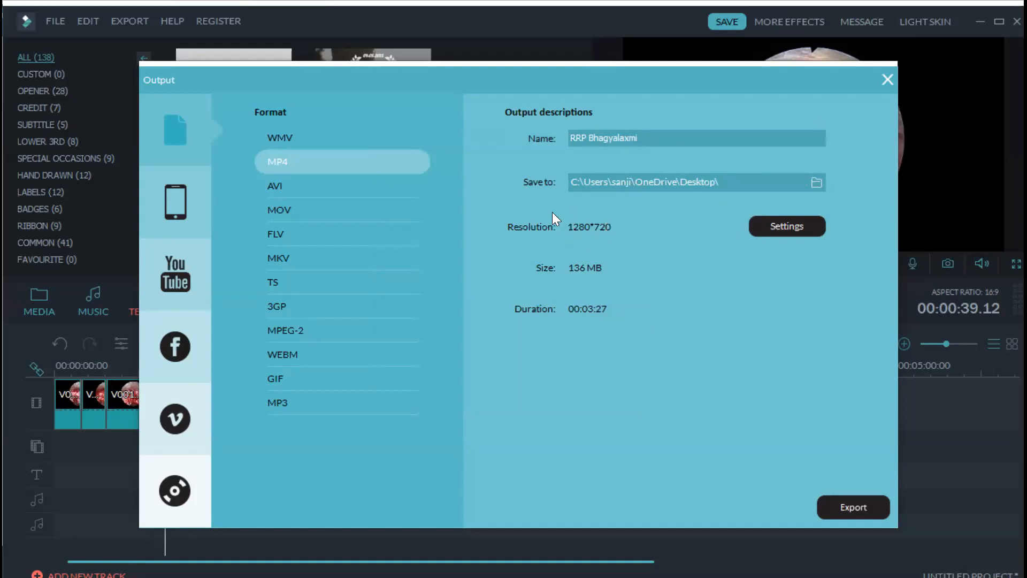
# - Set the export quality to Best (H.264 1280*720, 7000 kbps) and check the resolution options
pyautogui.click(769, 224)
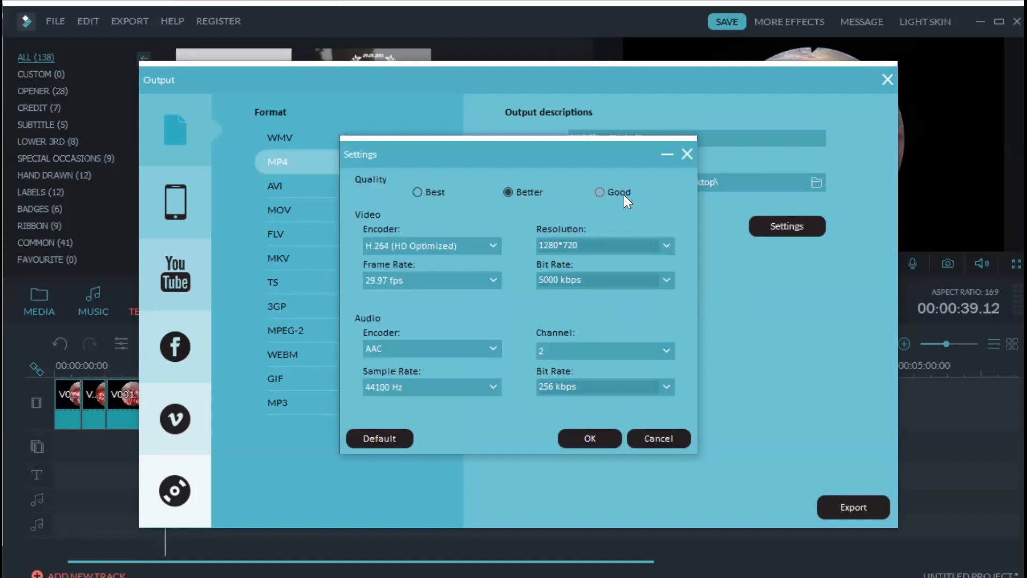
pyautogui.click(418, 192)
pyautogui.click(667, 249)
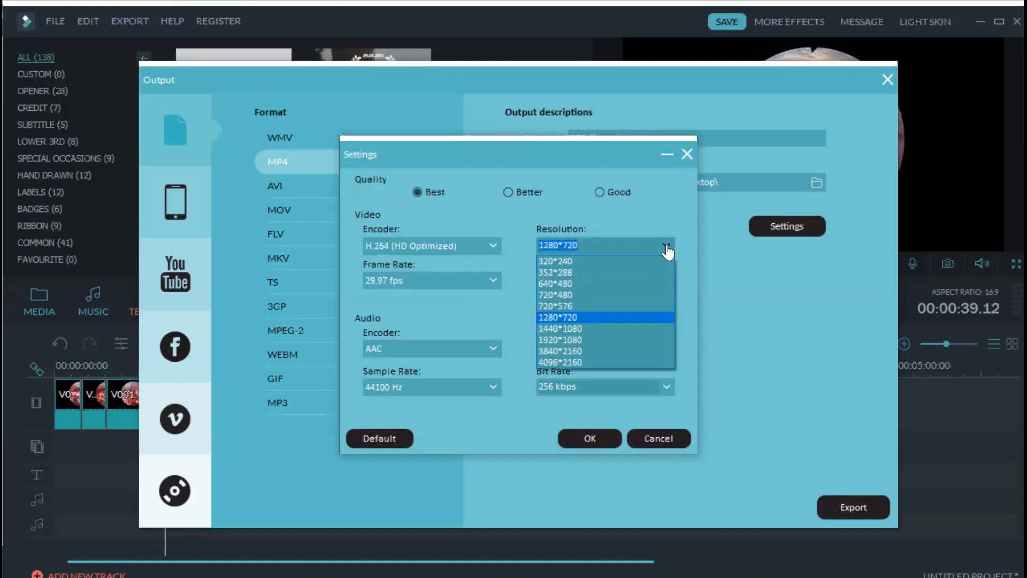
# - Keep the output resolution at 1280*720 and confirm the Best quality settings
pyautogui.click(603, 319)
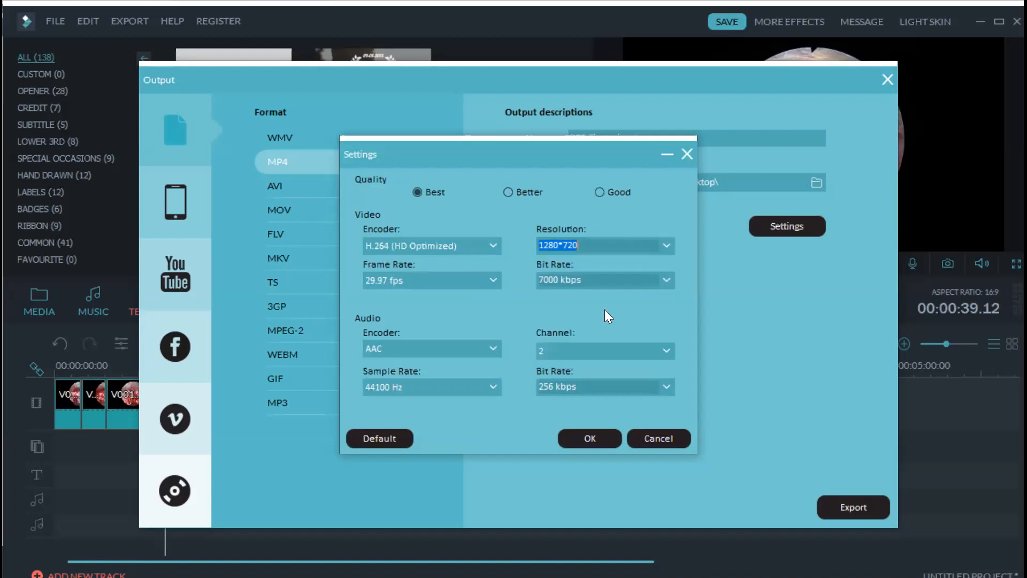
pyautogui.click(666, 248)
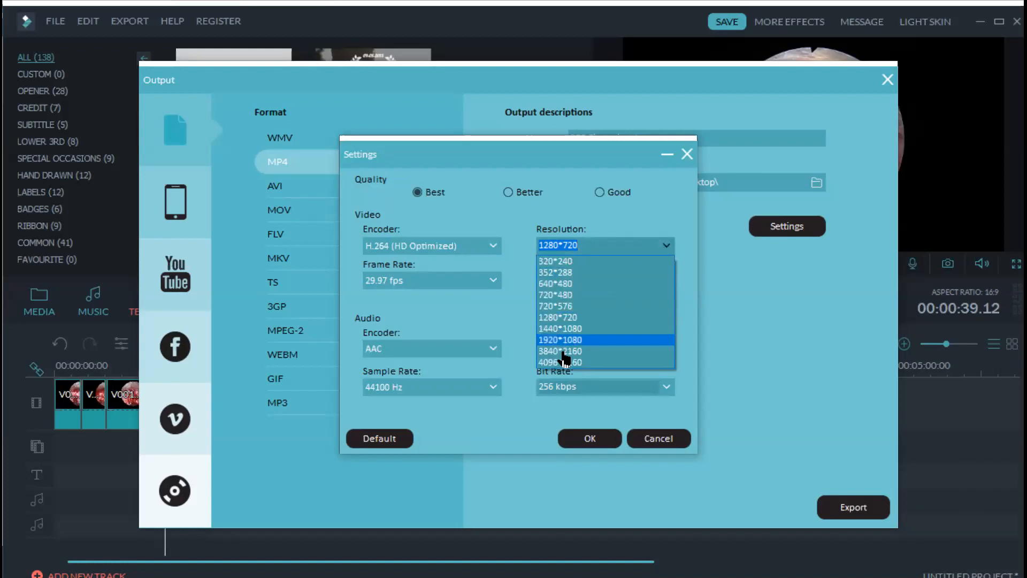
pyautogui.click(572, 318)
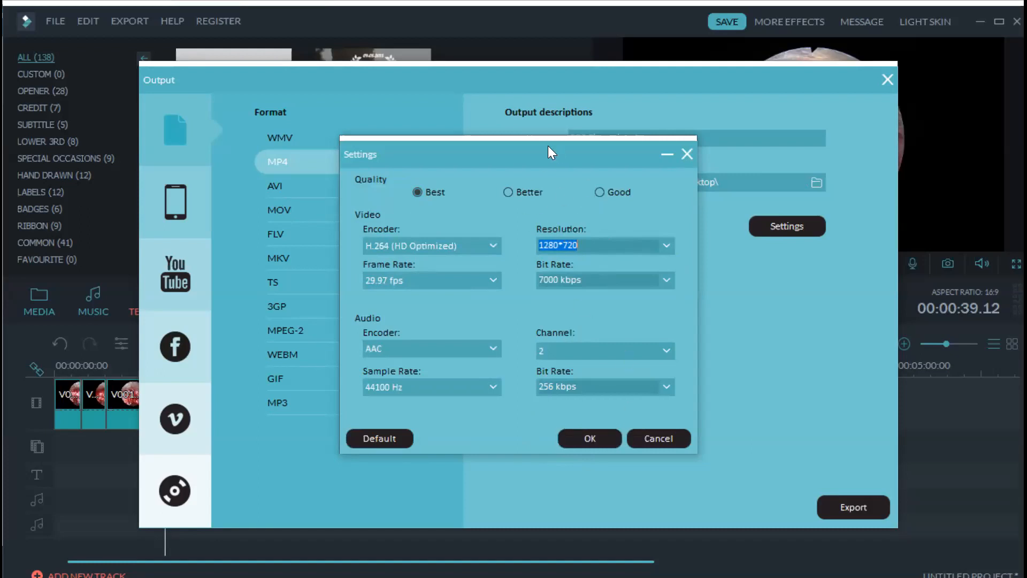
pyautogui.moveTo(548, 146); pyautogui.dragTo(409, 144)
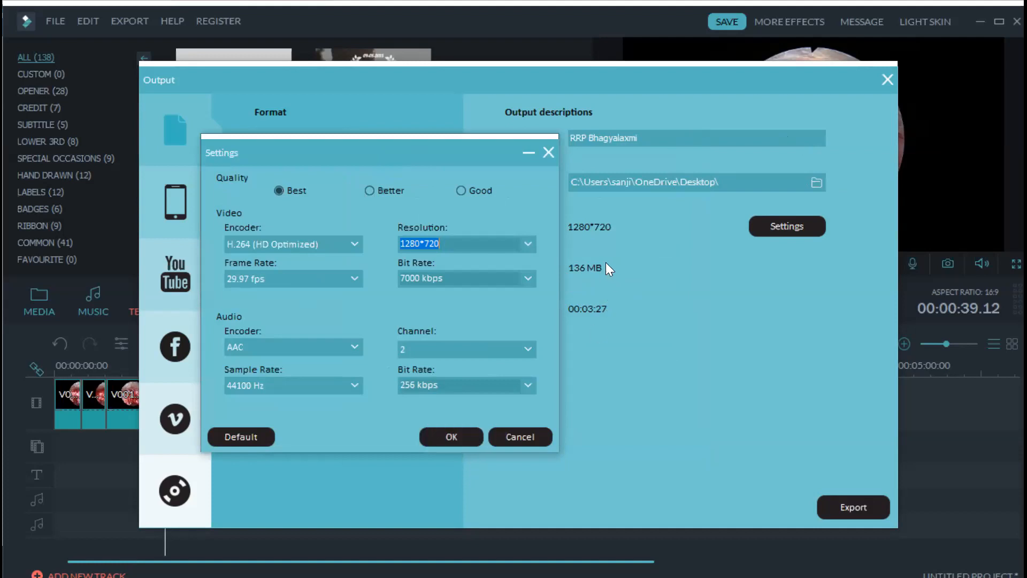
pyautogui.click(463, 431)
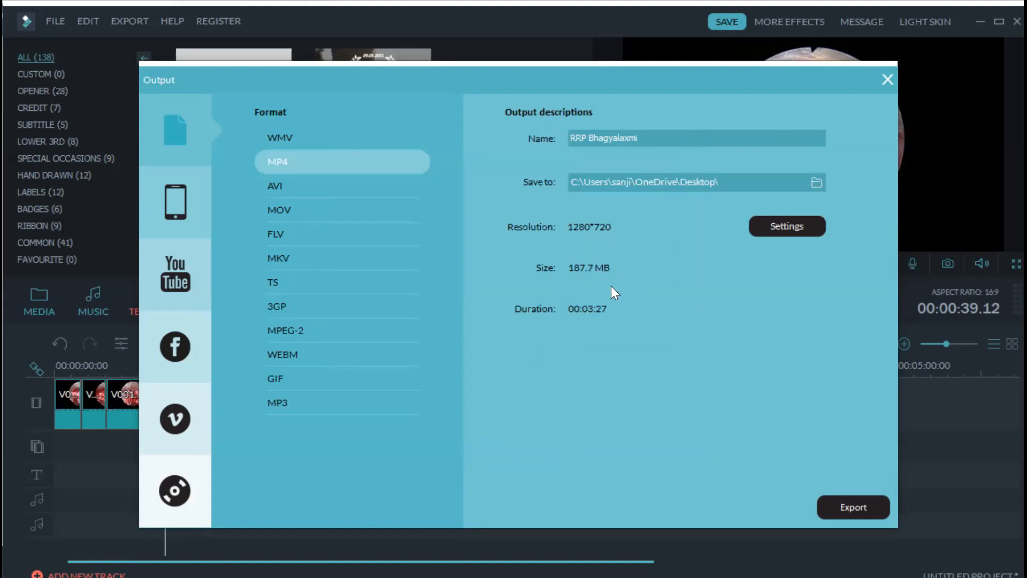
# - Lower the export quality to Good at 4000 kbps, bringing the estimate to 110.1 MB
pyautogui.click(804, 228)
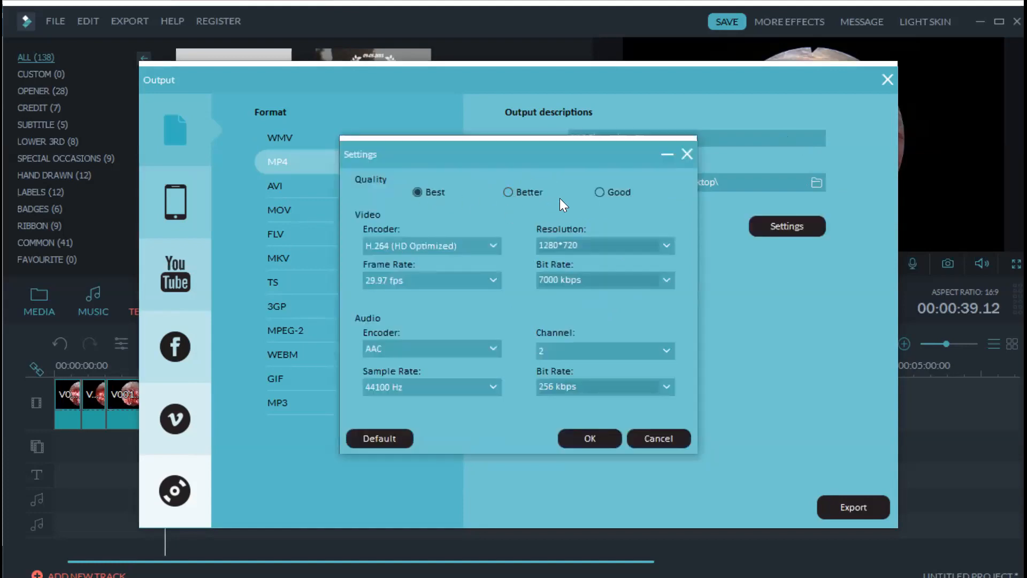
pyautogui.click(599, 191)
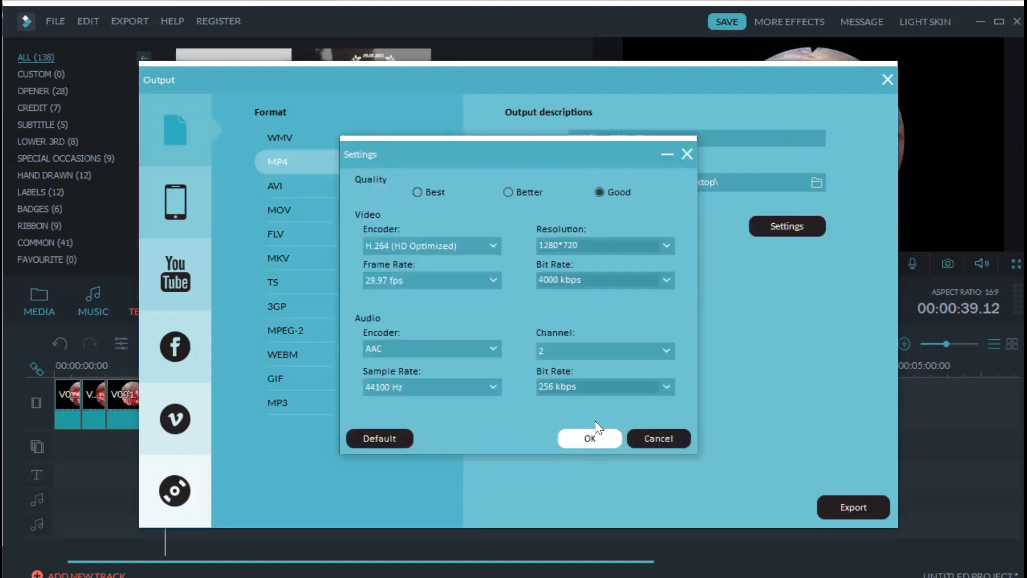
pyautogui.moveTo(548, 150); pyautogui.dragTo(407, 165)
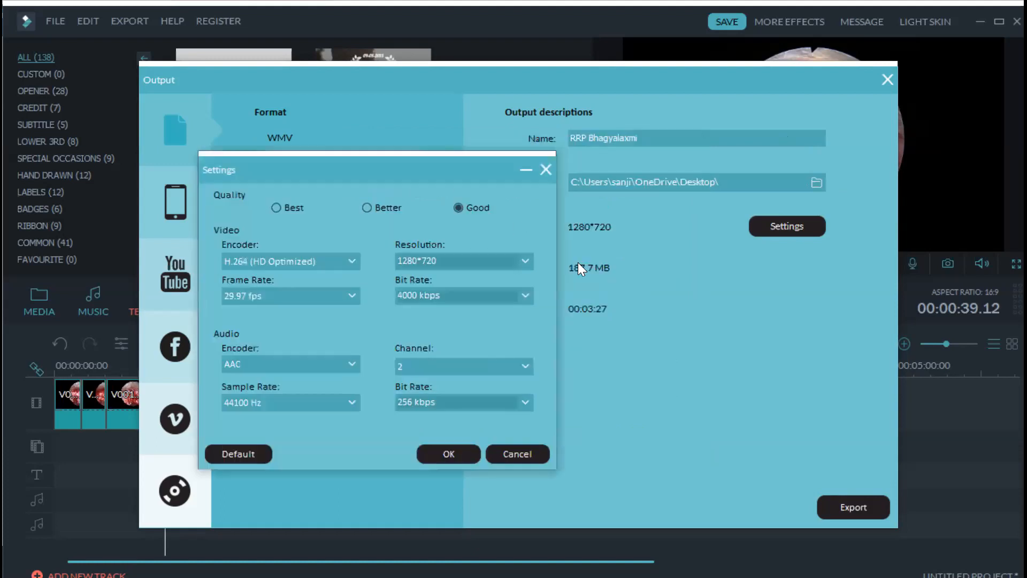
pyautogui.click(451, 453)
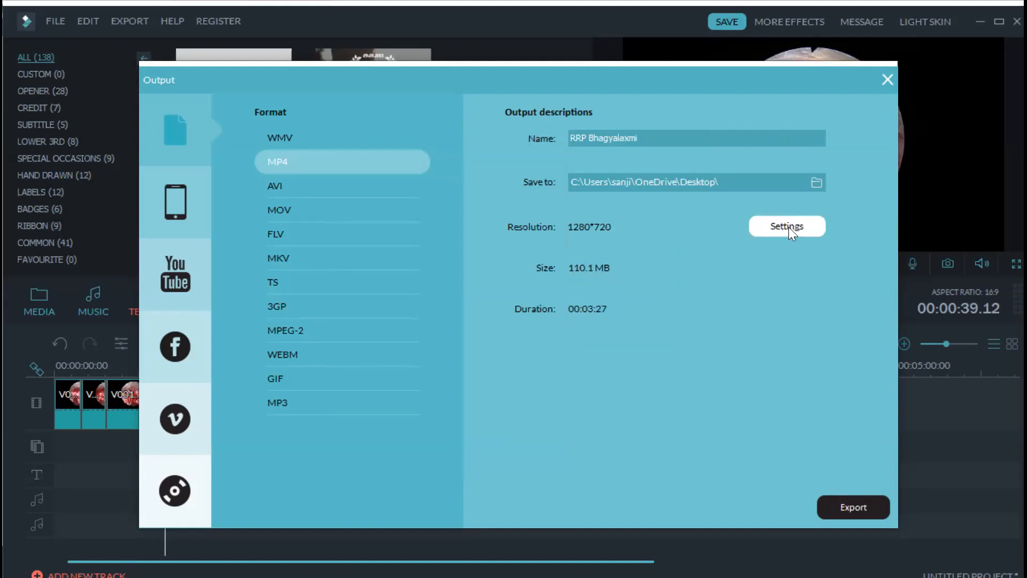
# - Switch the export quality back to Best at 7000 kbps and accept it
pyautogui.click(417, 192)
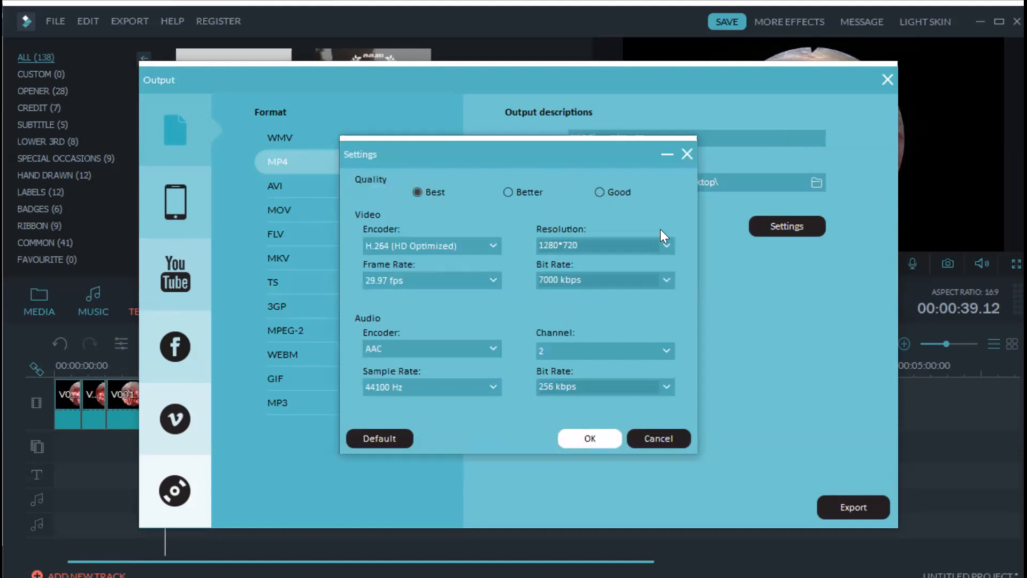
pyautogui.press('Return')
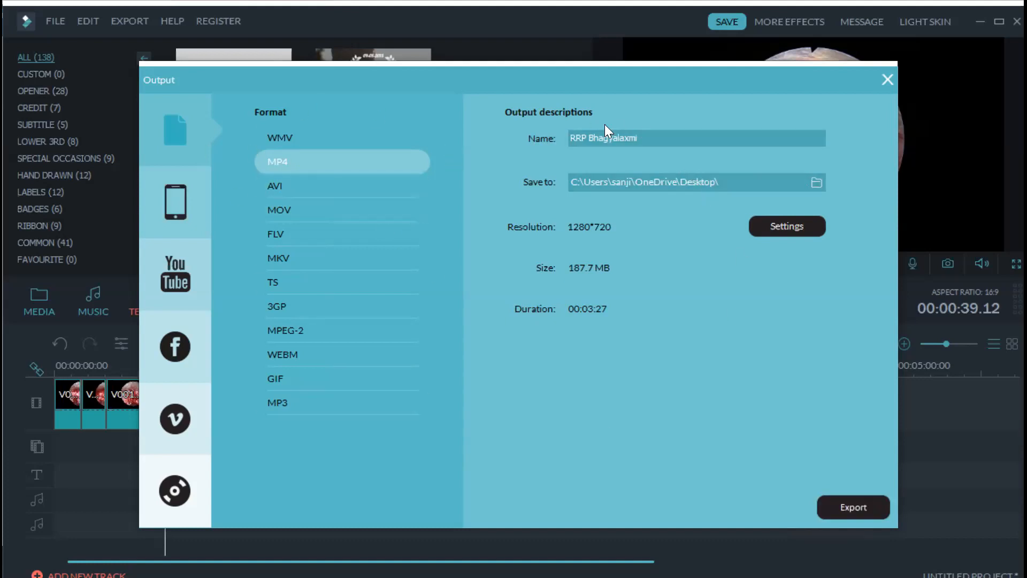
# - Start exporting the movie as MP4 to the Desktop
pyautogui.click(864, 507)
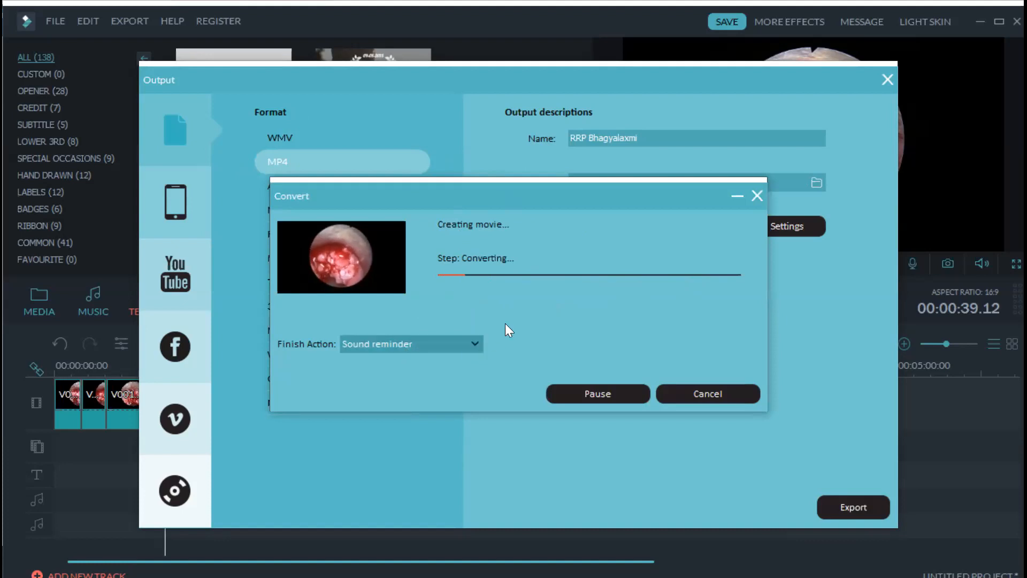
# - Leave the finish action on Sound reminder while the conversion completes
pyautogui.click(475, 344)
pyautogui.click(470, 329)
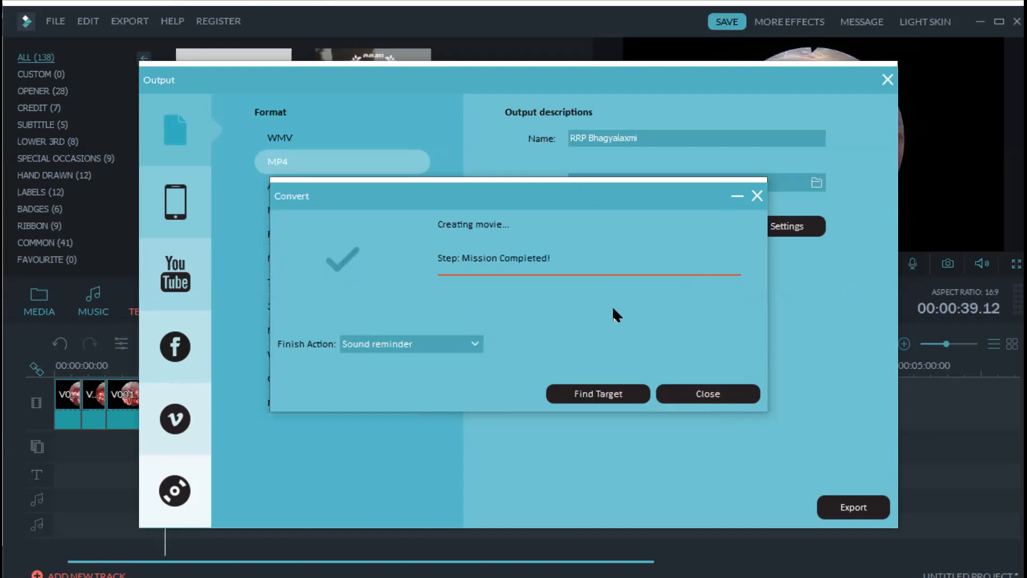
# - Use Find Target to show the exported MP4 in its Desktop folder
pyautogui.click(614, 394)
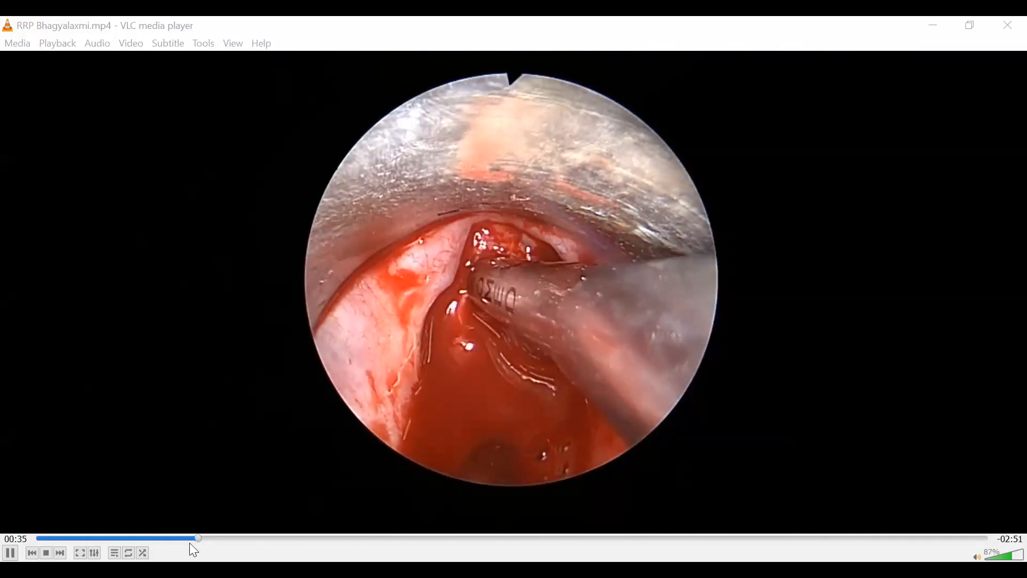
pyautogui.press('Left')
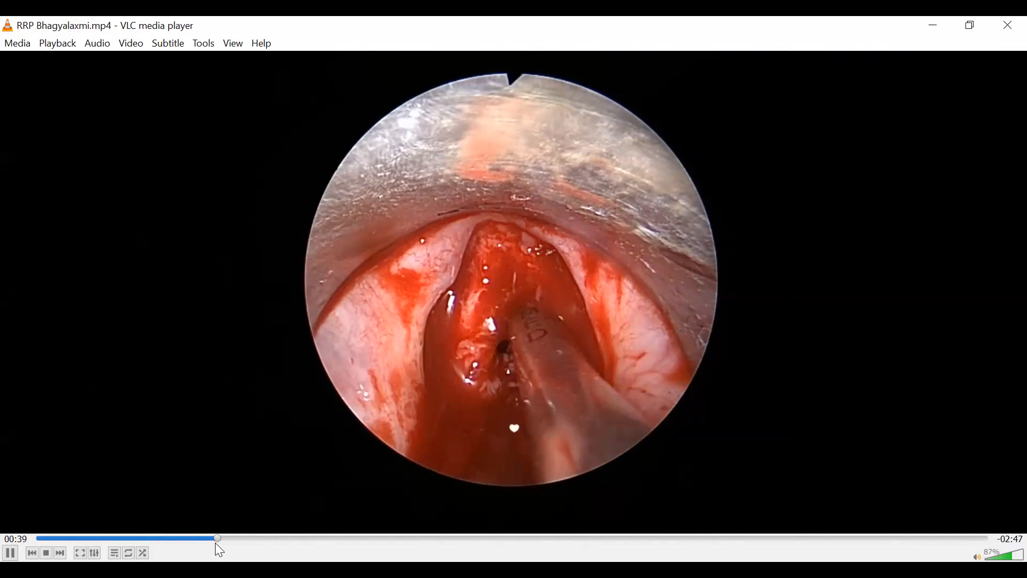
pyautogui.press('Right')
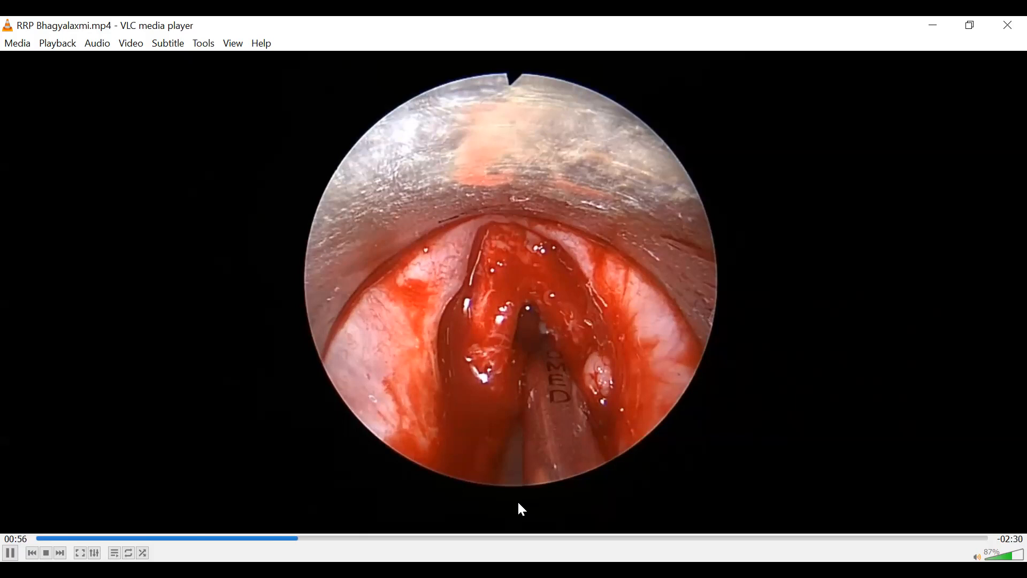
pyautogui.click(383, 539)
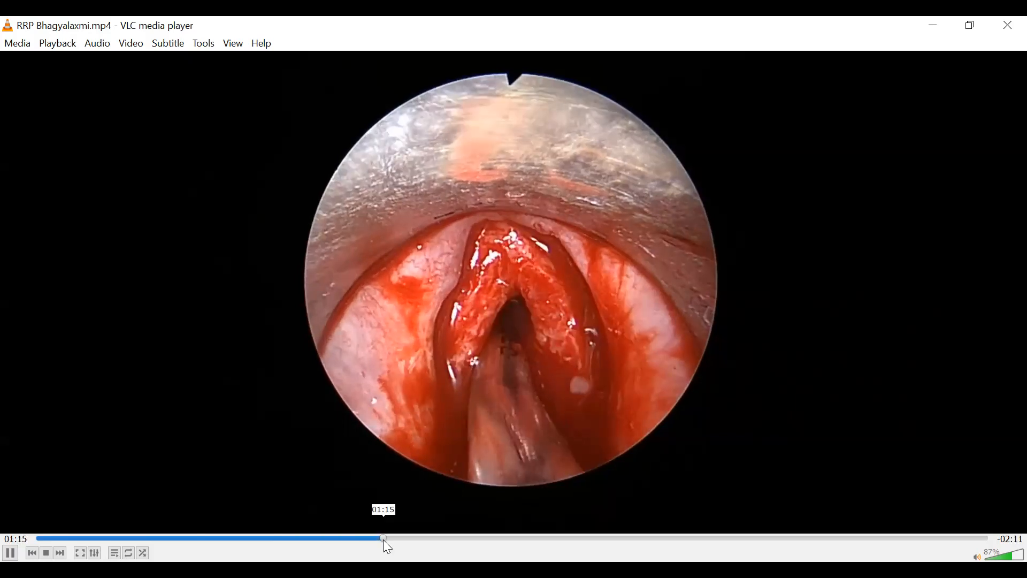
pyautogui.click(933, 539)
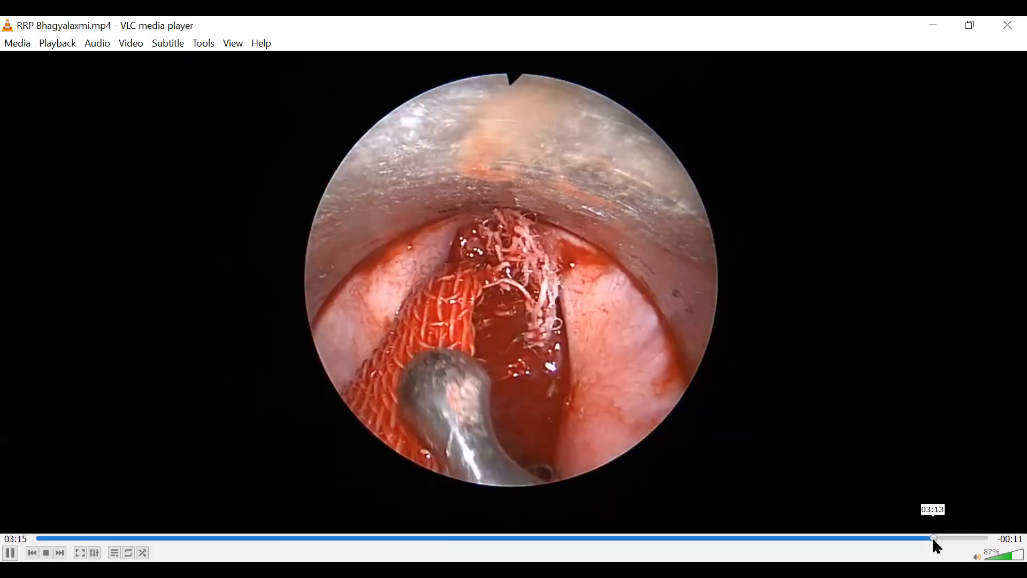
pyautogui.press('Right')
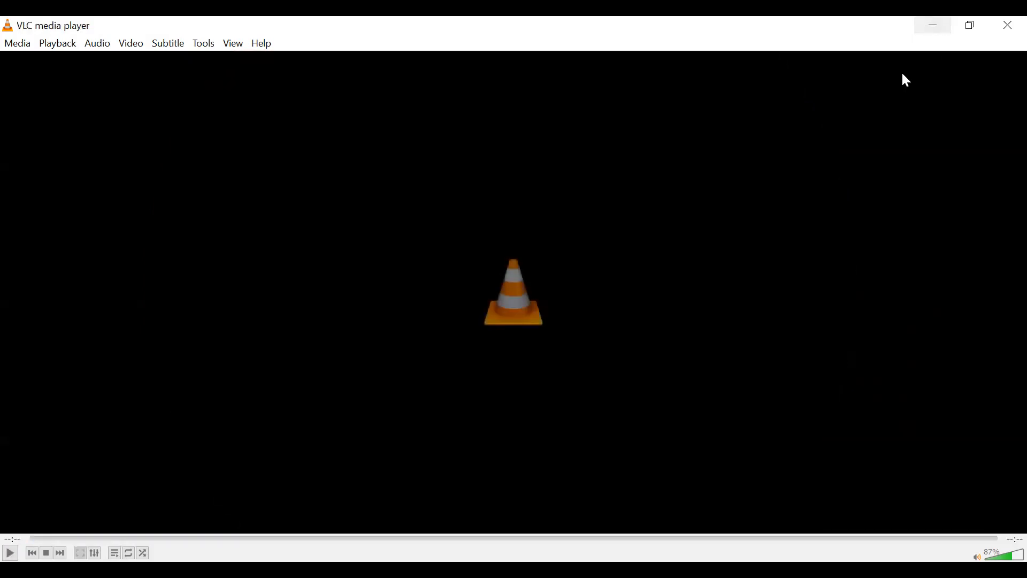
# - Minimize VLC to reveal the Desktop folder listing the exported 00:03:26 video
pyautogui.click(936, 31)
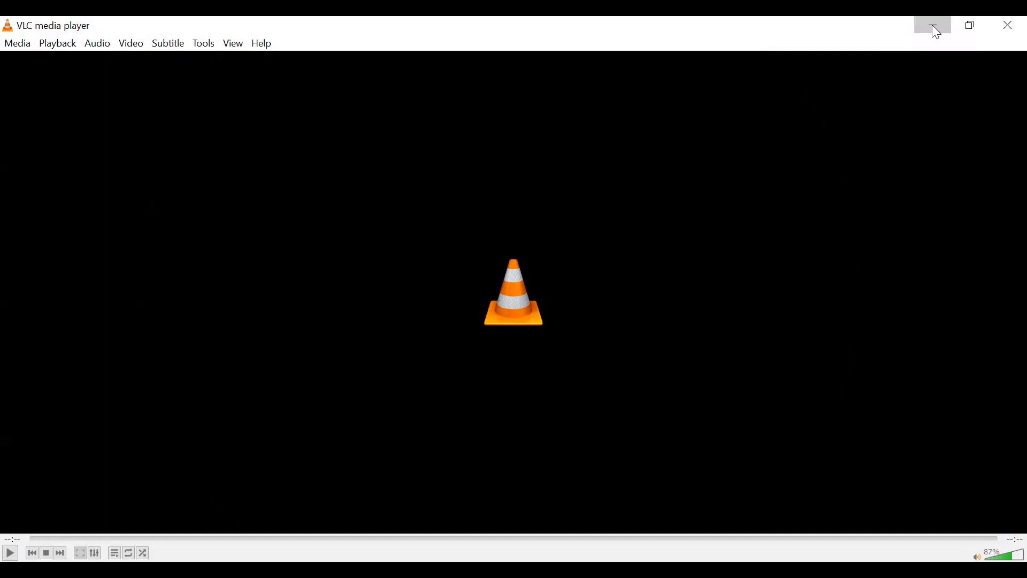
pyautogui.click(933, 26)
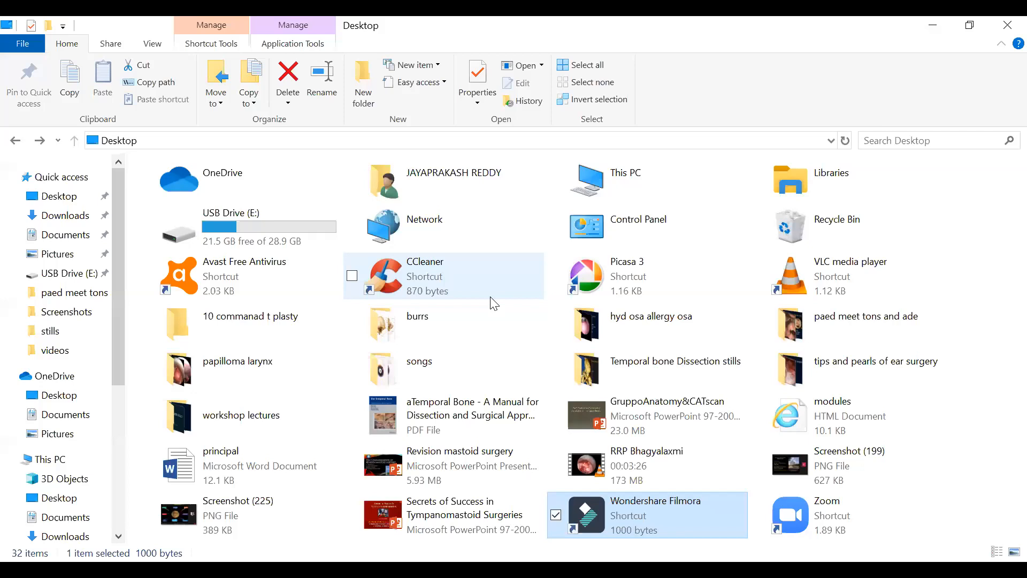
# - On USB Drive (E:), open the 20200613_102143 recording folder and view its properties
pyautogui.doubleClick(324, 223)
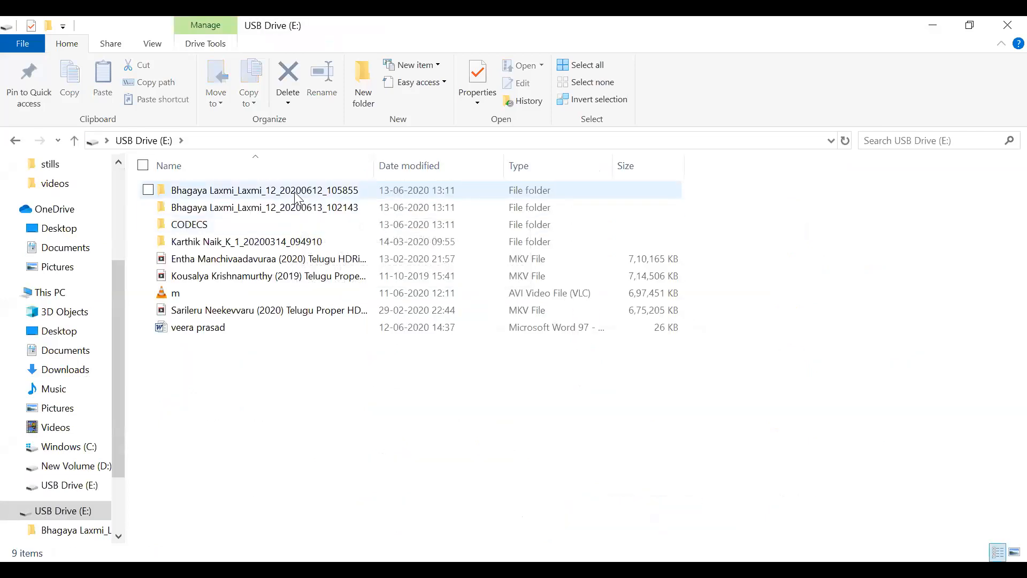
pyautogui.doubleClick(295, 196)
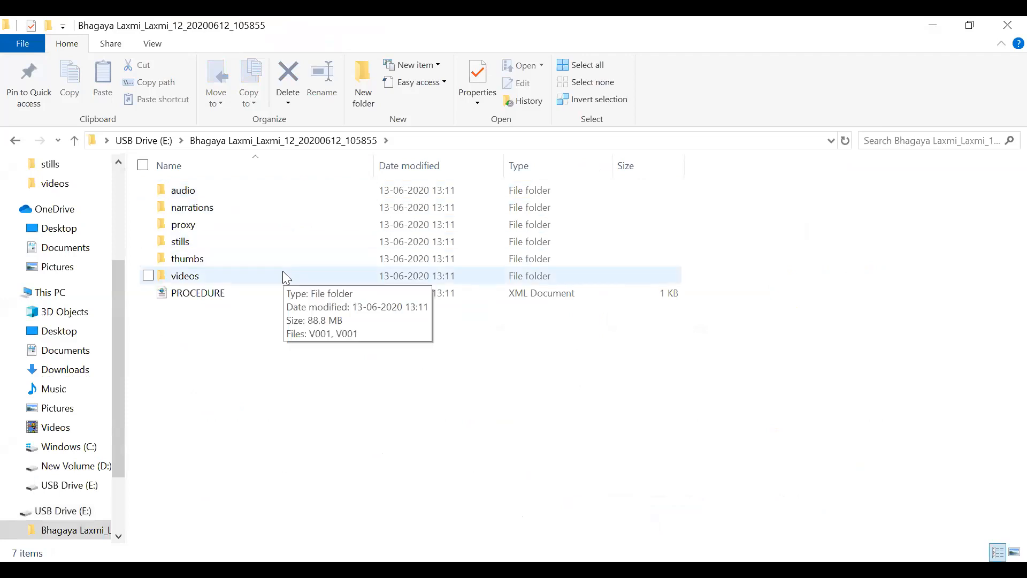
pyautogui.click(75, 140)
pyautogui.doubleClick(258, 206)
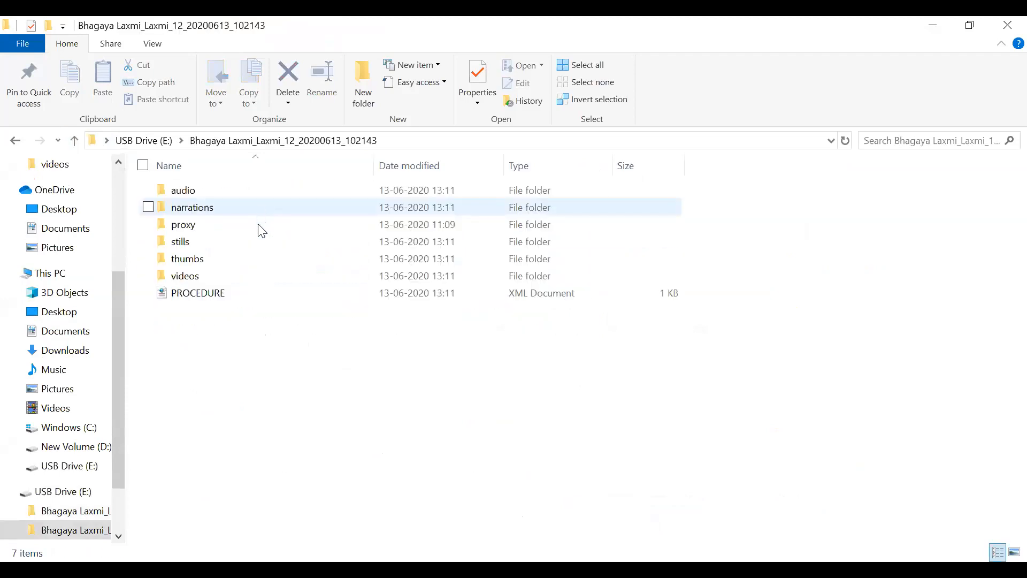
pyautogui.rightClick(245, 274)
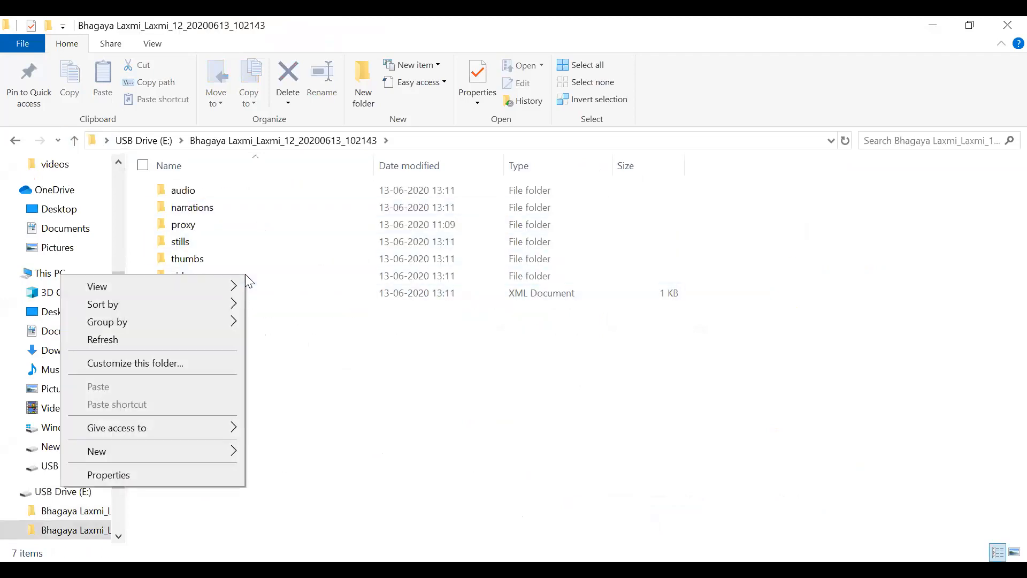
pyautogui.click(193, 474)
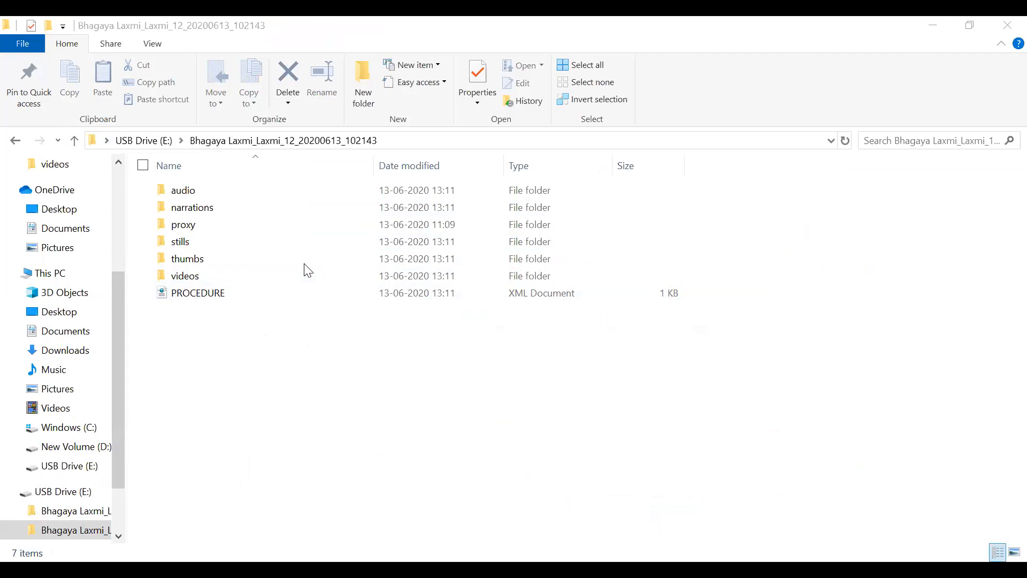
# - Open the videos folder and select clip V001AA
pyautogui.doubleClick(256, 271)
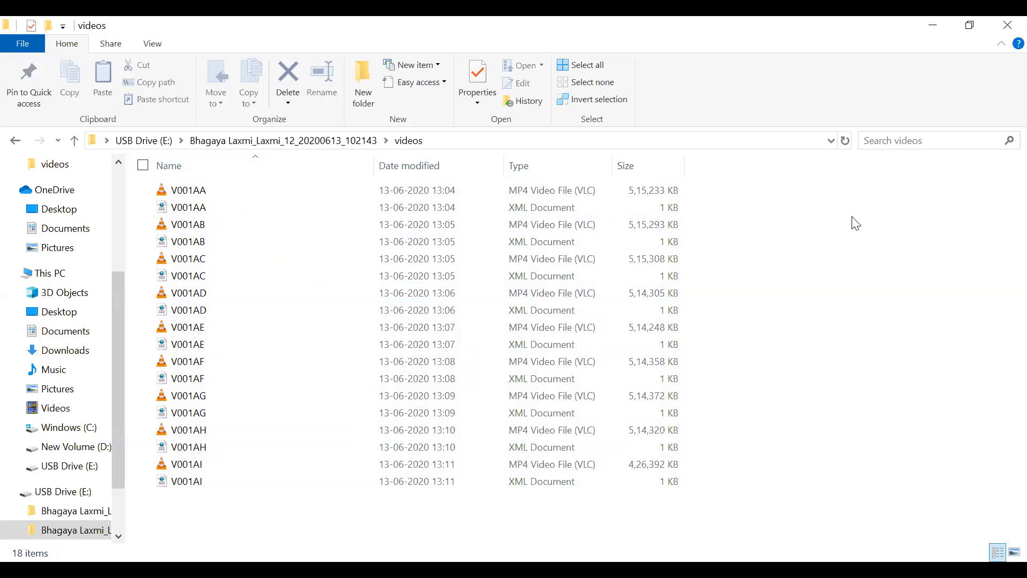
pyautogui.click(214, 192)
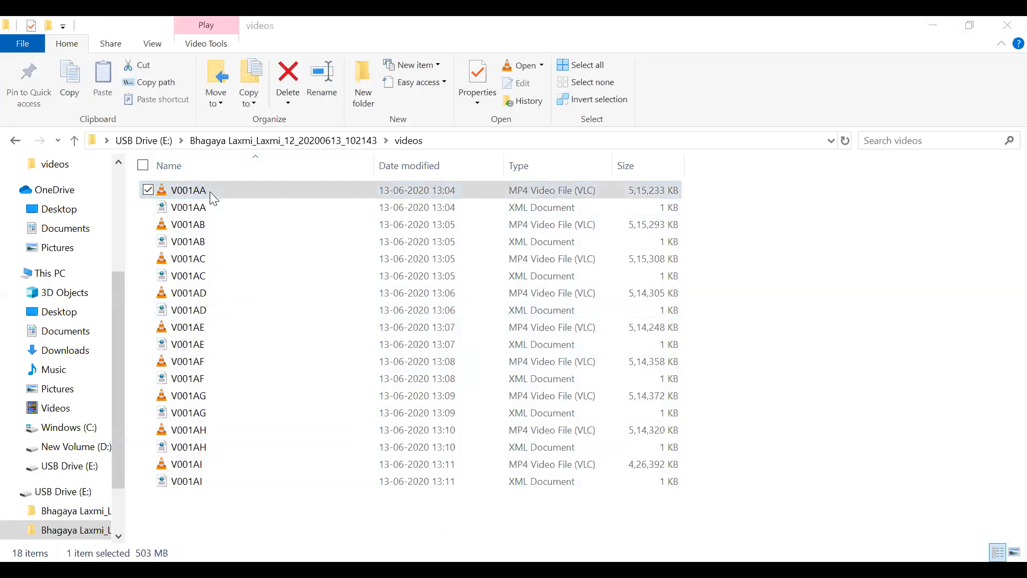